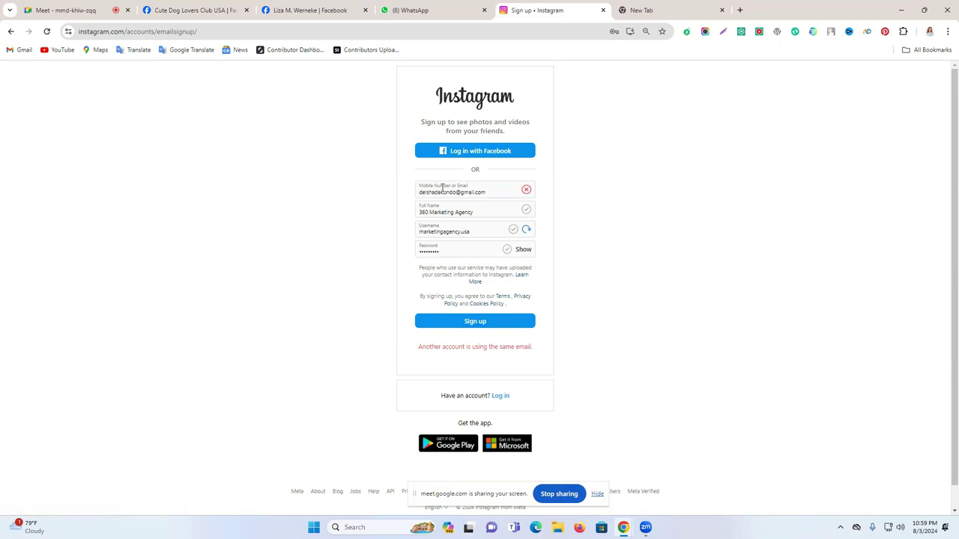
left_click(579, 527)
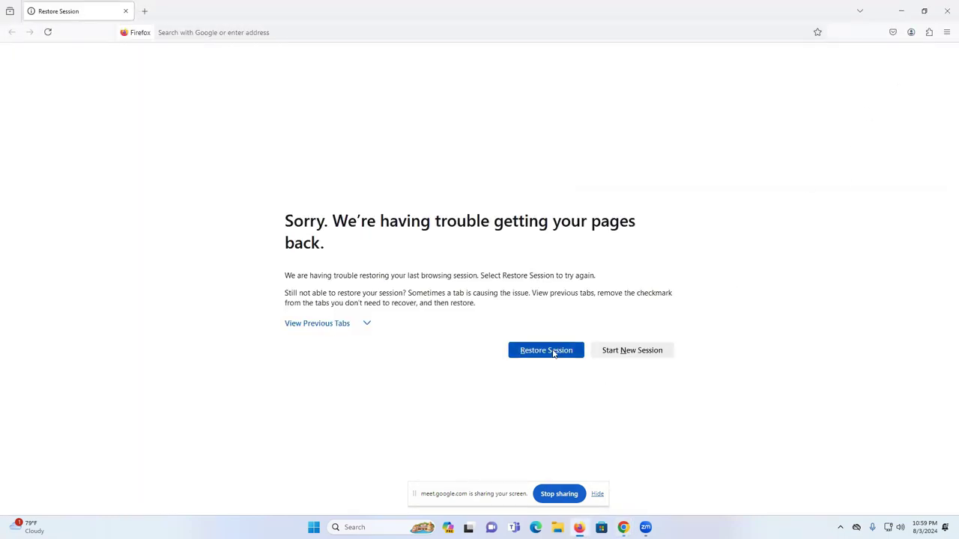
left_click(554, 354)
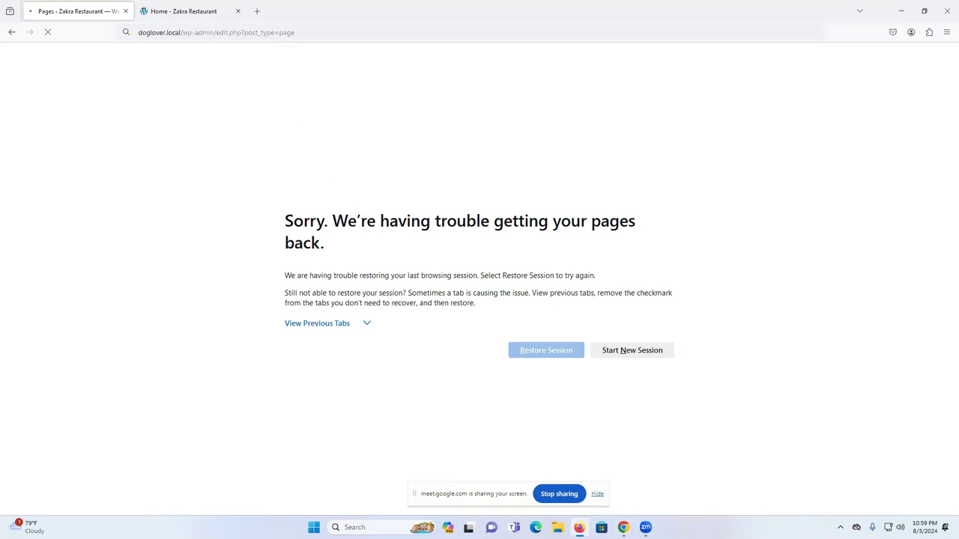
left_click(257, 10)
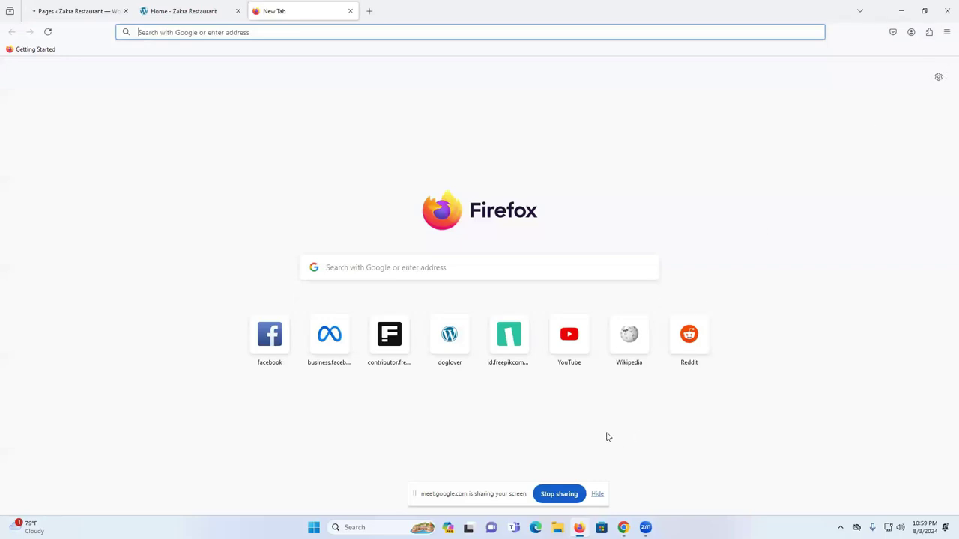
left_click(946, 11)
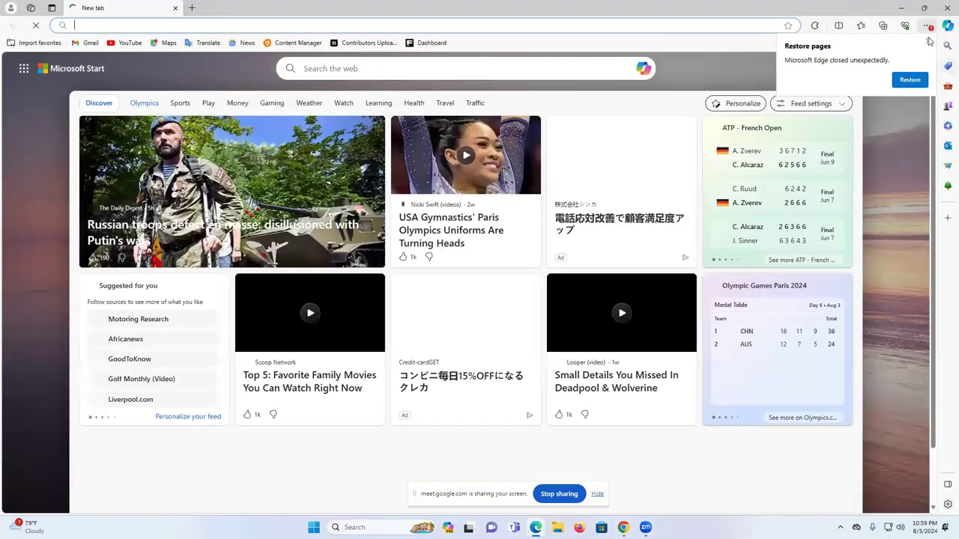
Step: Search the web for gmail in Microsoft Edge and open the Gmail inbox
left_click(158, 23)
type("gm")
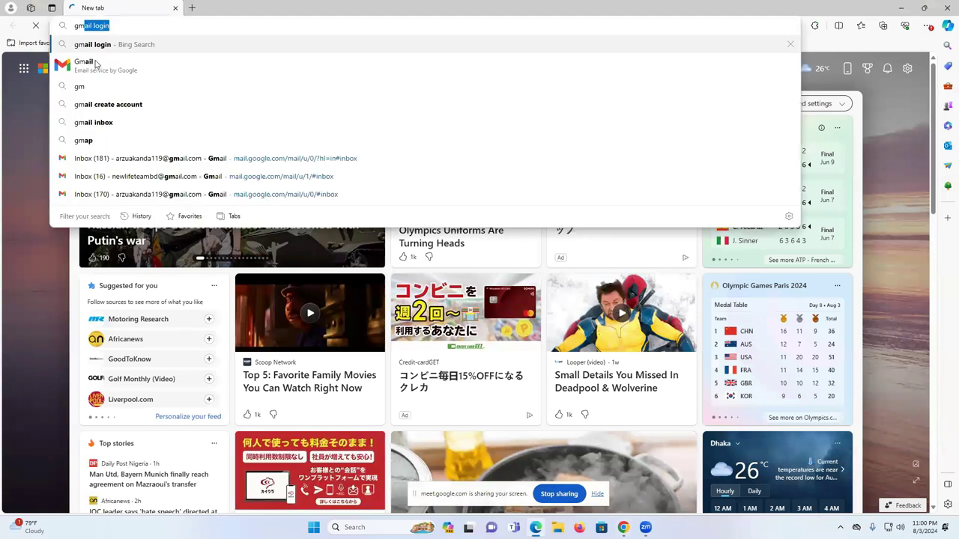
key("Return")
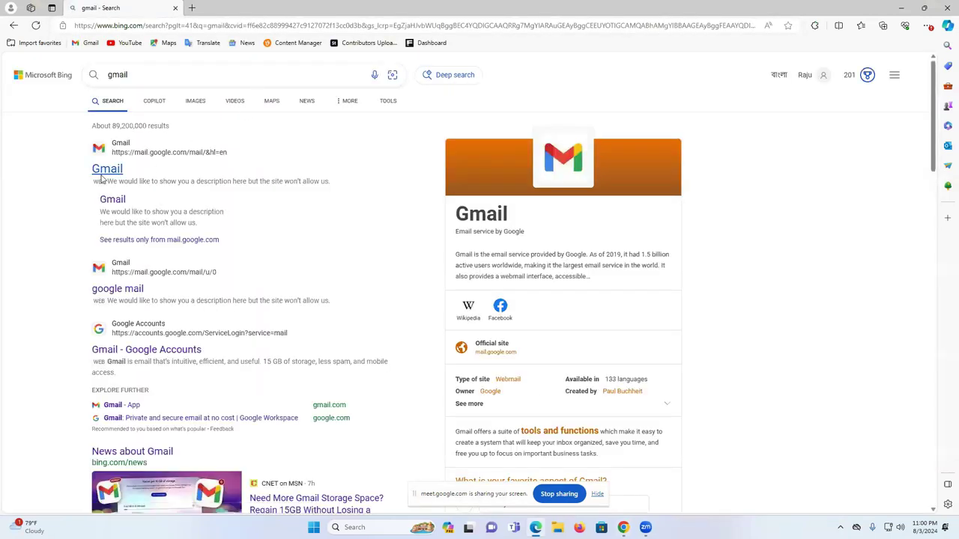
left_click(109, 169)
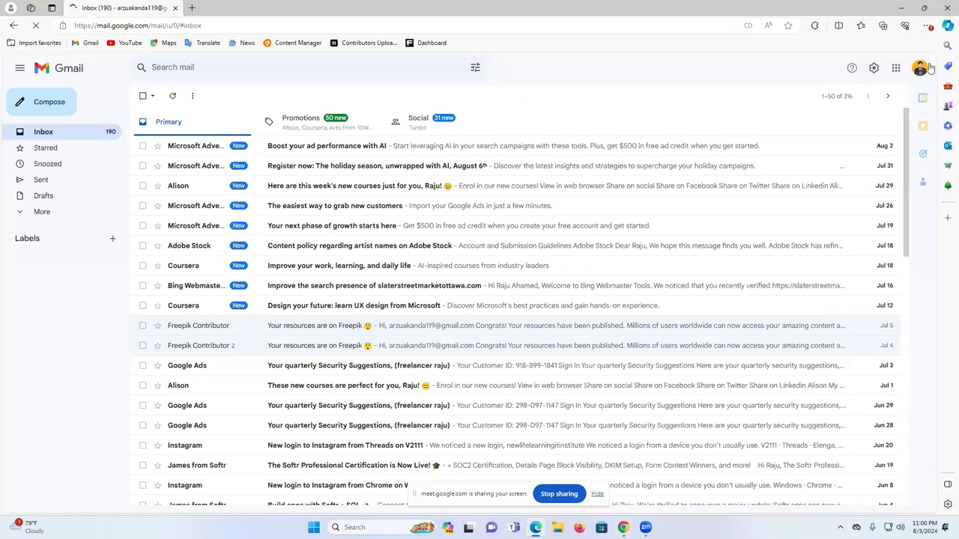
Step: Copy the default Gmail account's address and try it as the email in the Instagram sign-up form in Chrome
left_click(919, 68)
triple_click(834, 103)
key("ctrl+c")
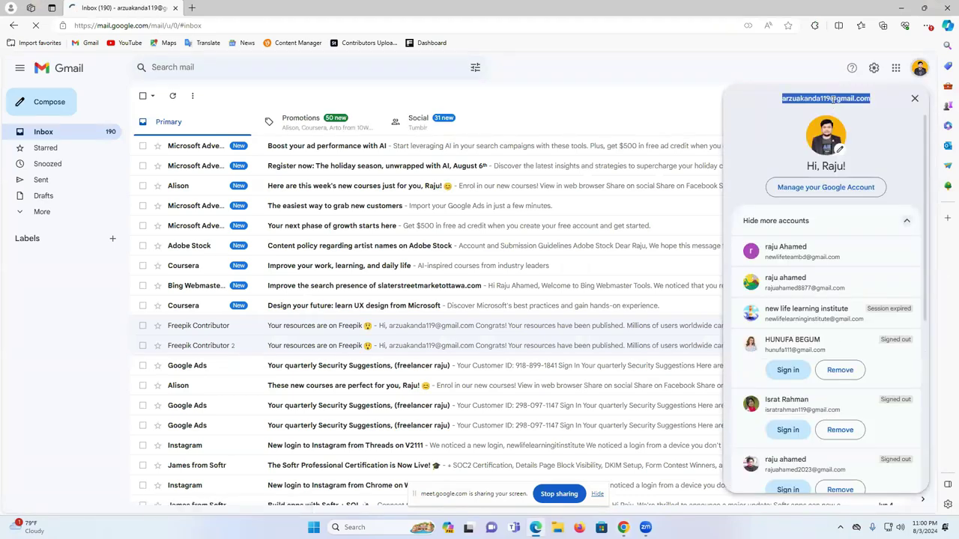
left_click(622, 527)
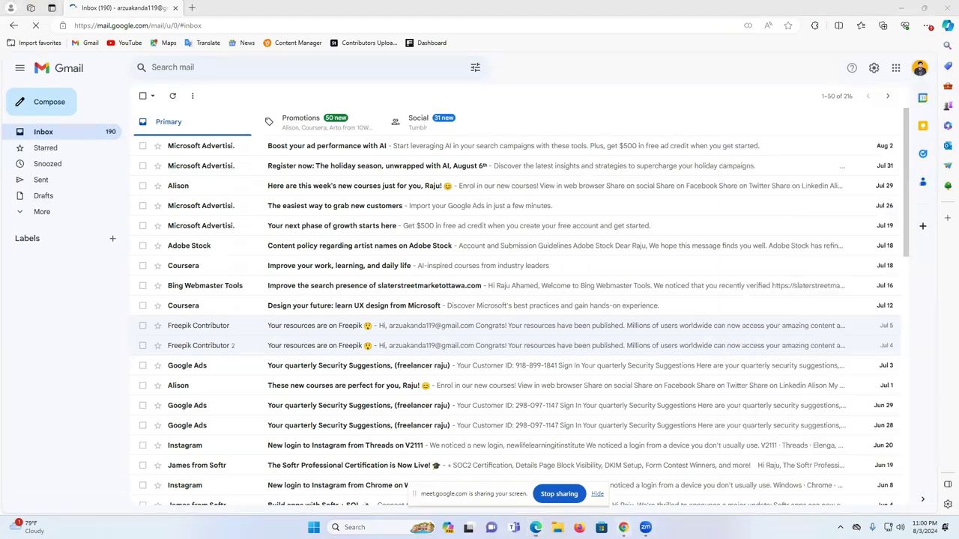
left_click(622, 464)
triple_click(447, 192)
key("ctrl+v")
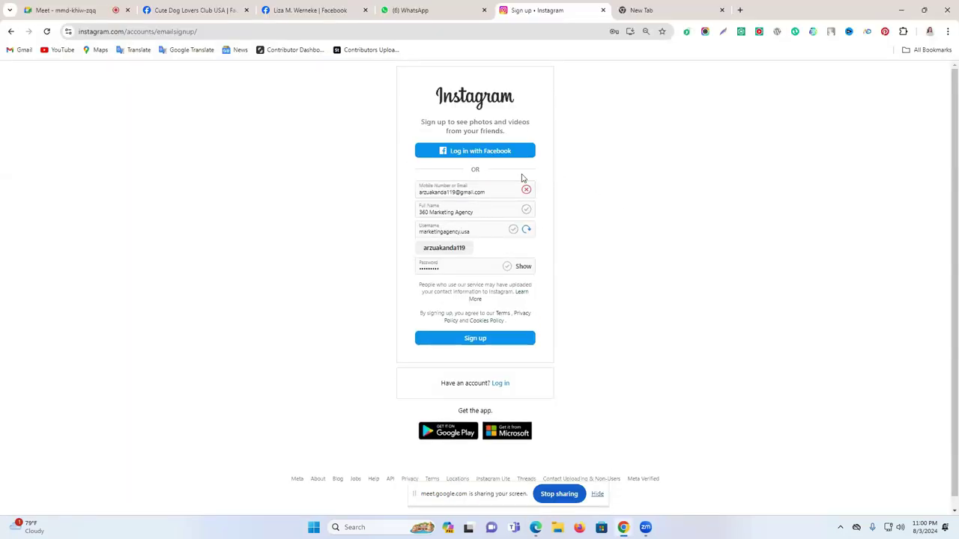
triple_click(504, 187)
left_click(529, 170)
Step: Change the username in the sign-up form to catlover.usa
left_click_drag(461, 231, 402, 235)
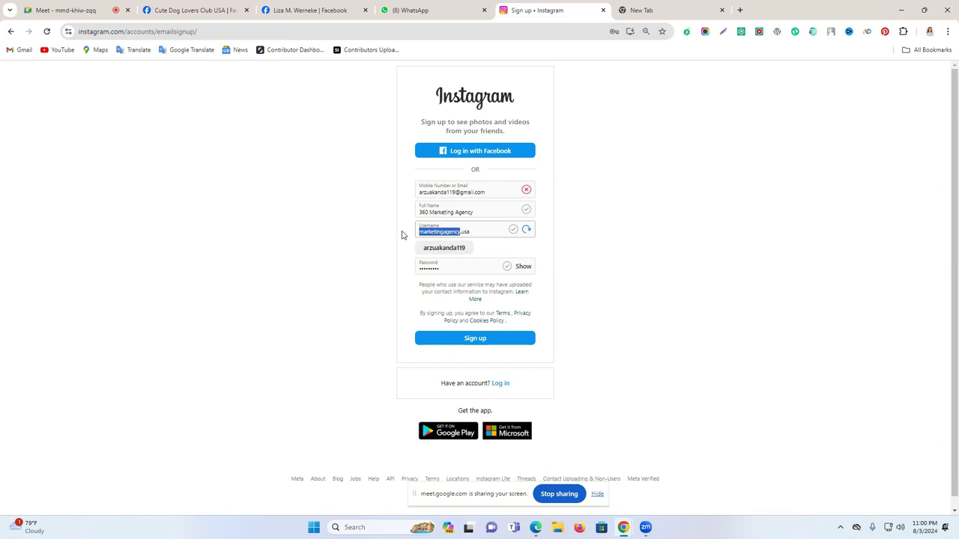
type("catlover")
left_click(487, 185)
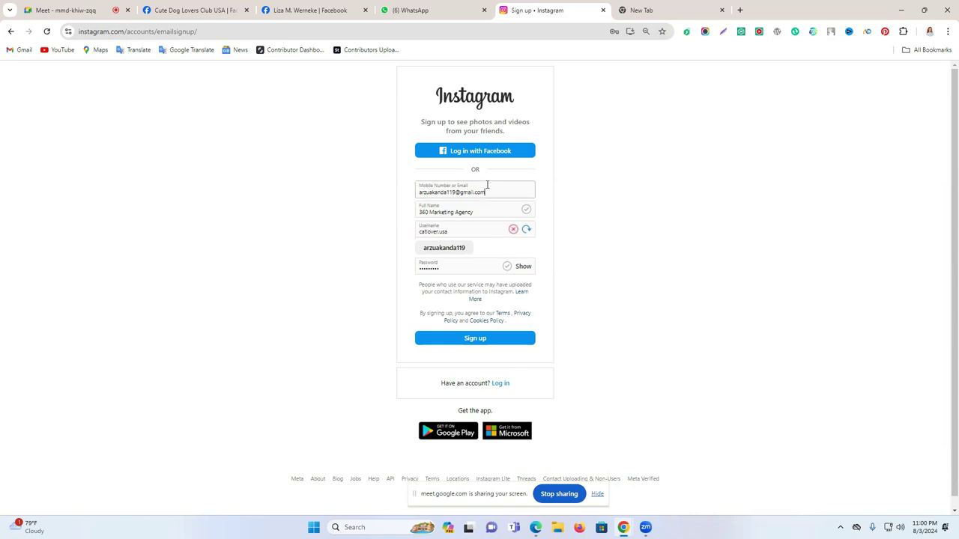
Step: Switch to Gmail in Edge, change to the first alternative account in the account list, and copy its email address
left_click(535, 527)
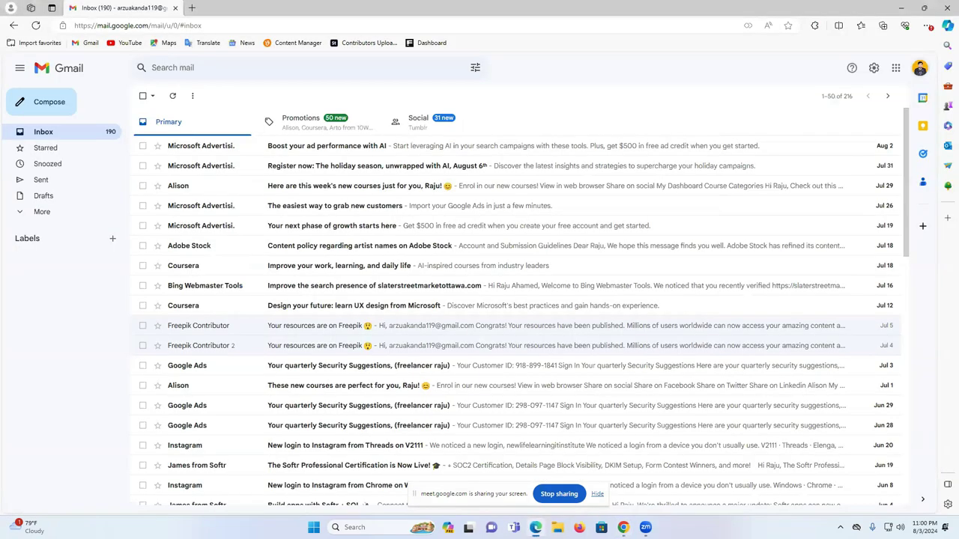
left_click(919, 72)
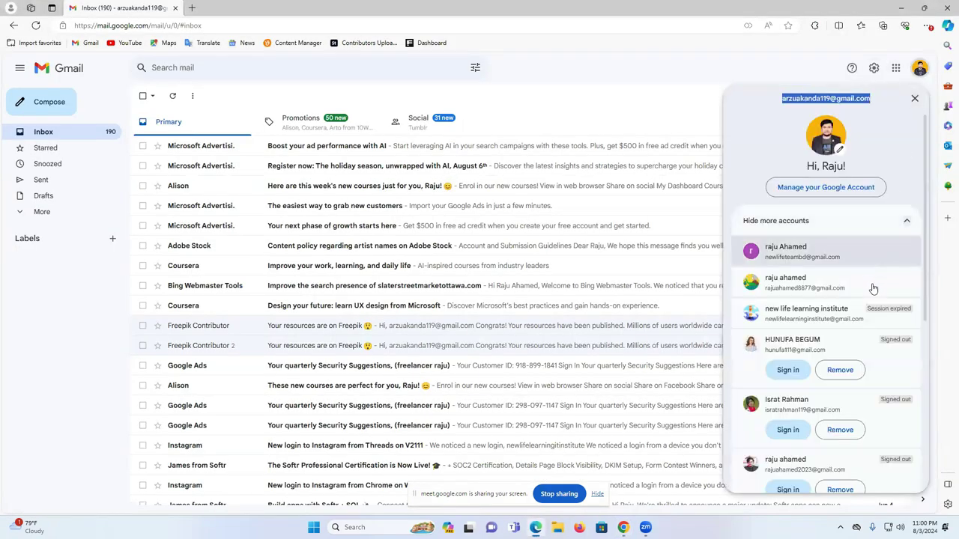
scroll(865, 285, "down", 2)
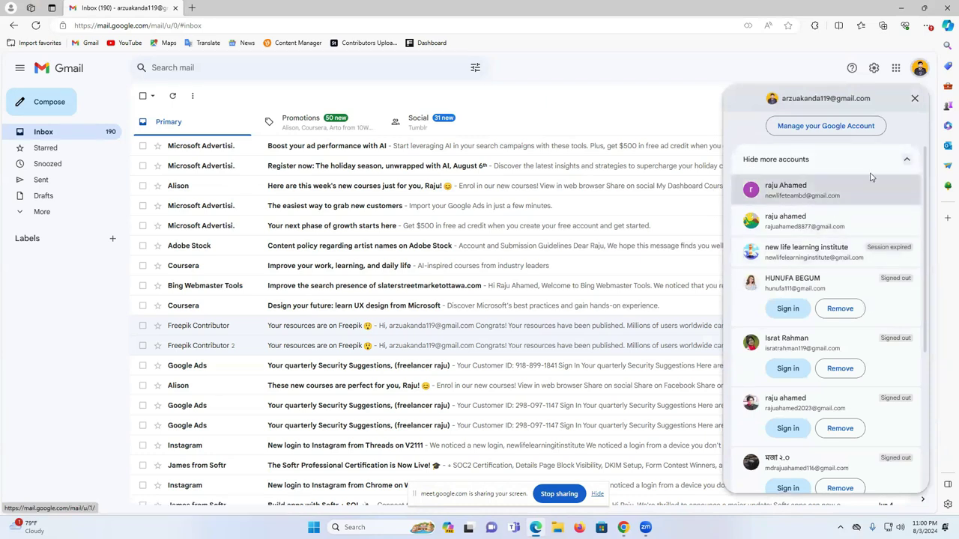
left_click(832, 200)
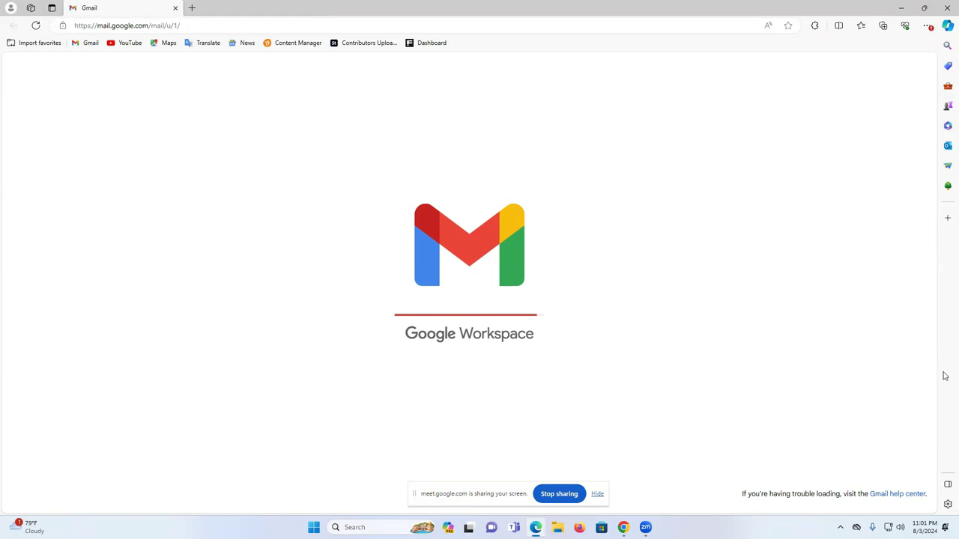
left_click(35, 25)
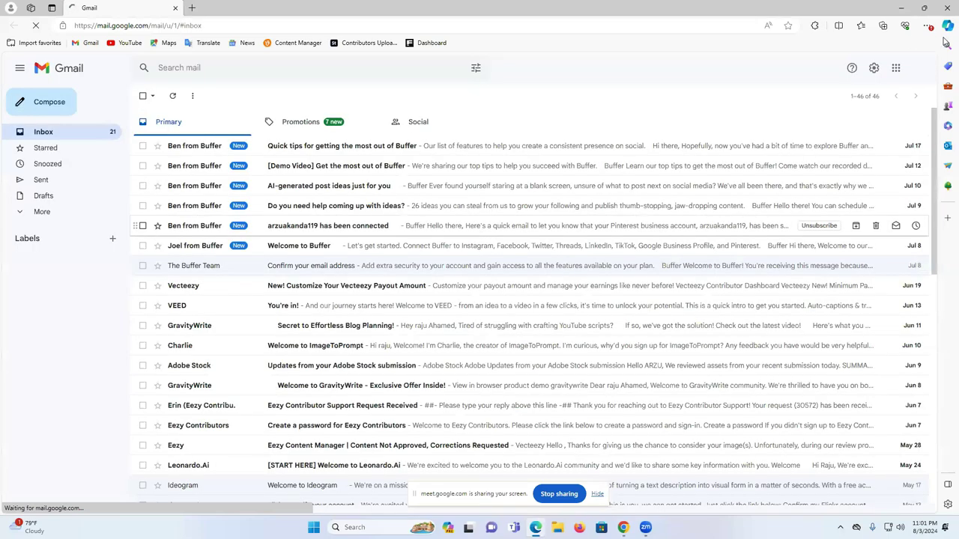
left_click(919, 68)
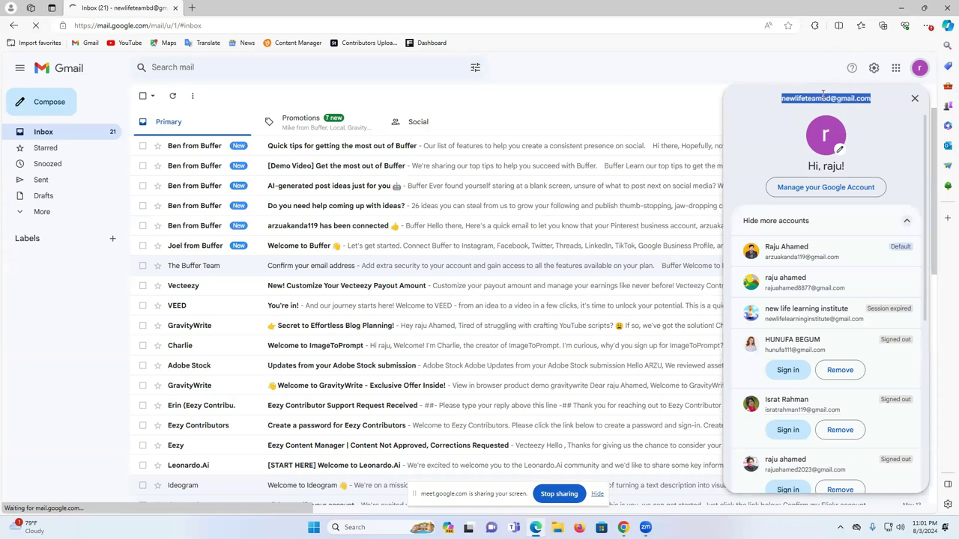
Step: Return to the Instagram sign-up form in Chrome and replace the email with the copied address
left_click(622, 527)
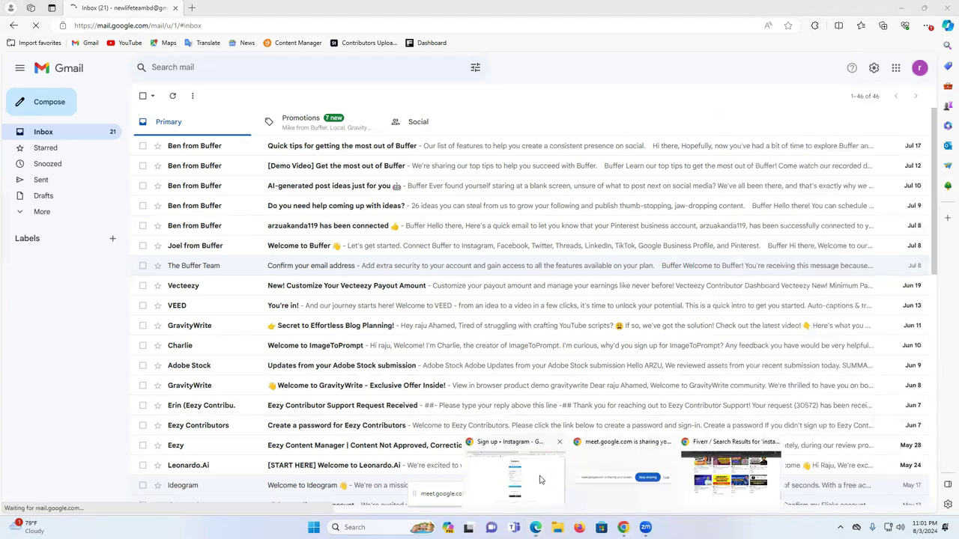
left_click(524, 486)
triple_click(456, 193)
key("ctrl+v")
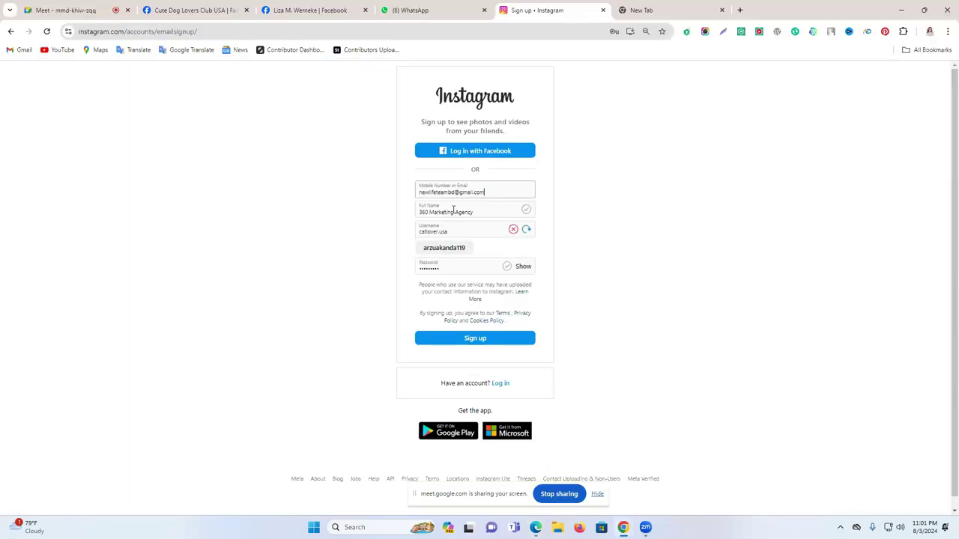
left_click(541, 181)
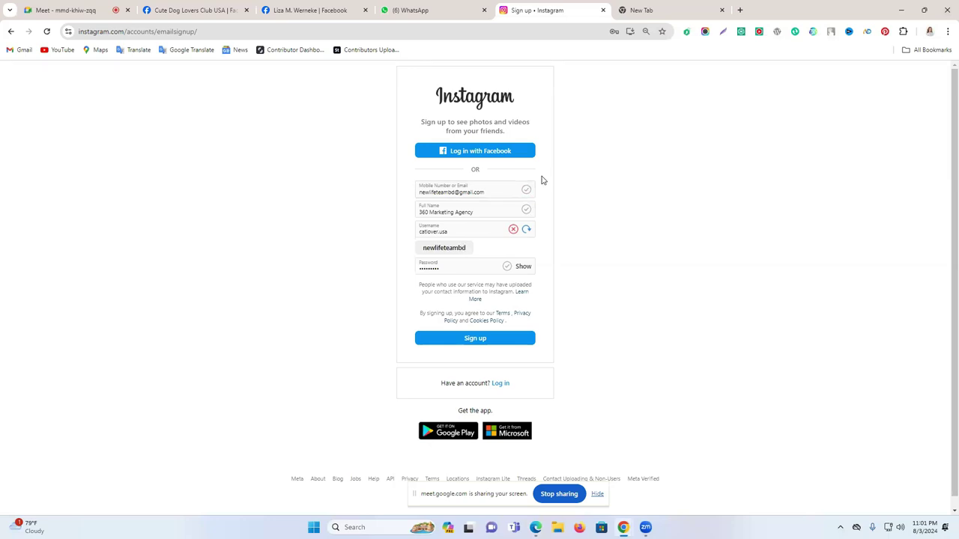
Step: Append .uk to the username and submit the sign-up form
left_click(470, 231)
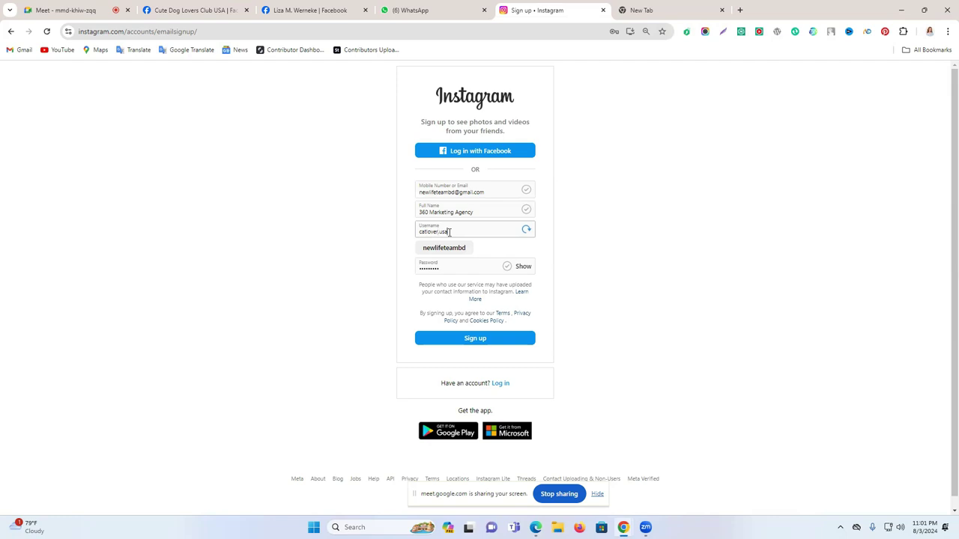
type(".uk")
left_click(503, 248)
left_click_drag(478, 233, 442, 232)
left_click(475, 338)
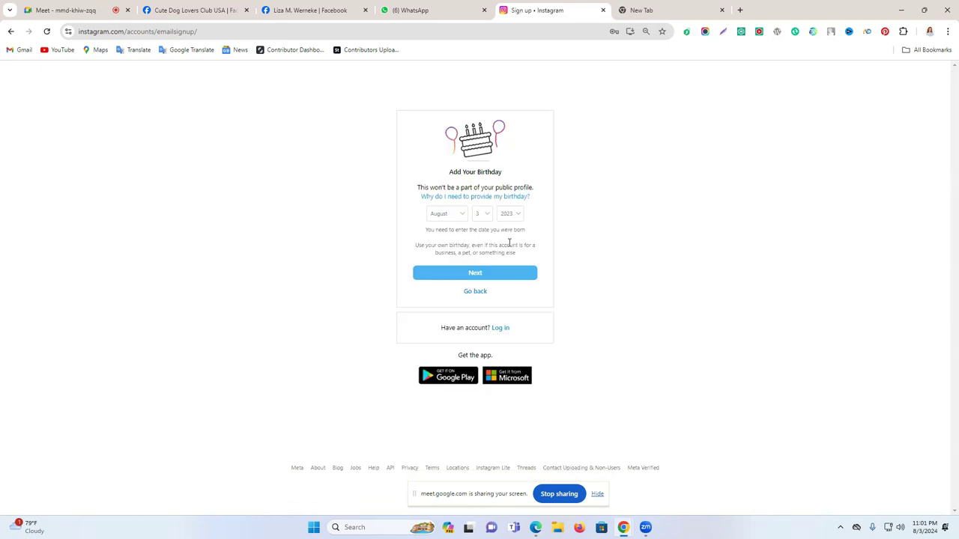
Step: Set the month, day and year of the date of birth for the new account
left_click(448, 214)
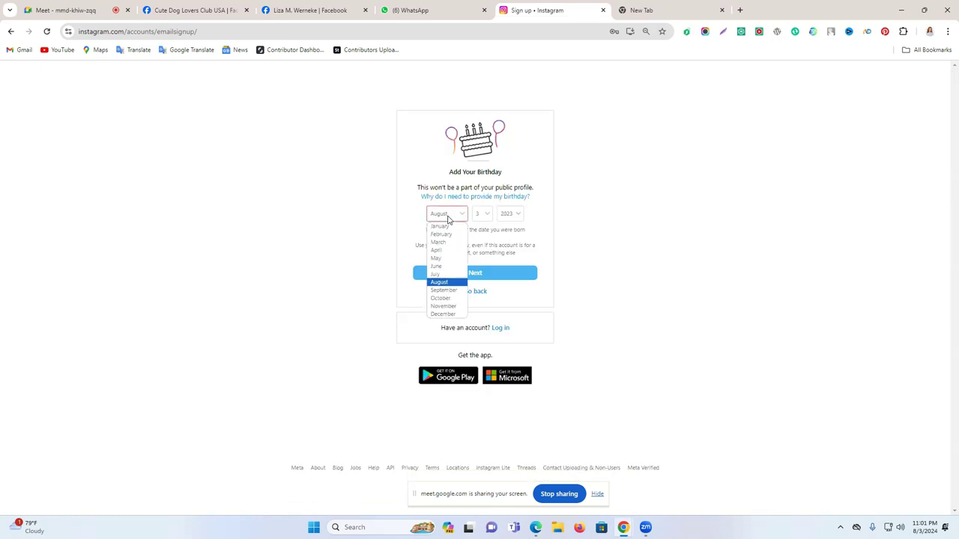
left_click(444, 314)
left_click(483, 215)
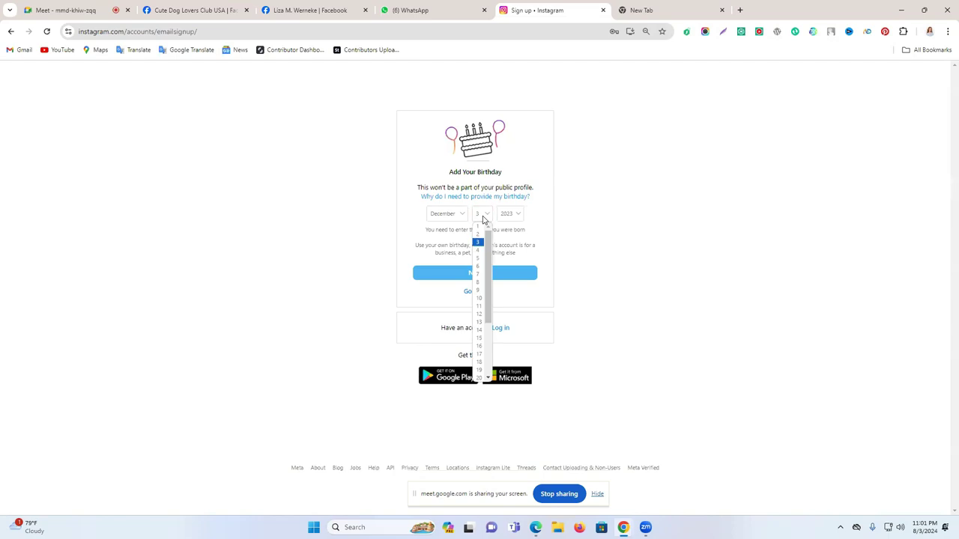
left_click(478, 227)
left_click(509, 215)
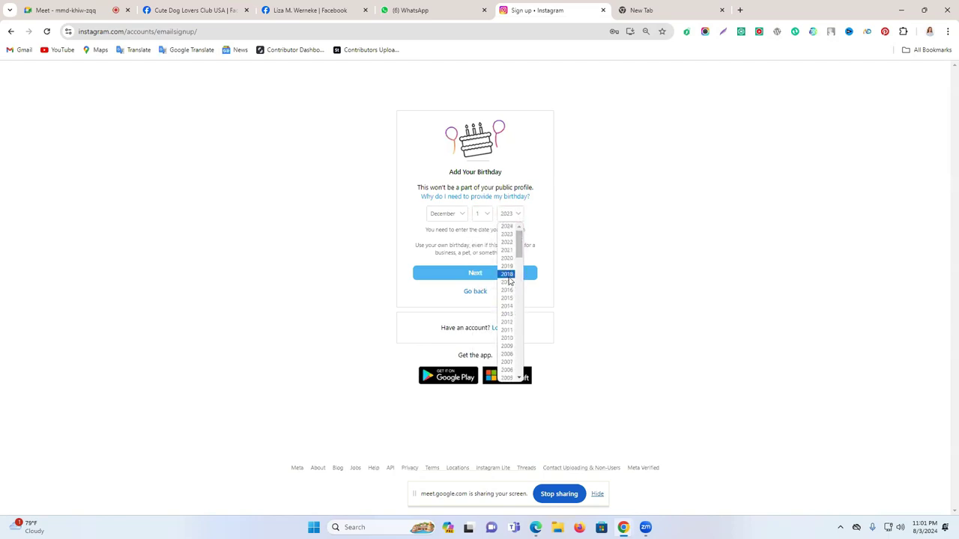
scroll(516, 300, "down", 5)
scroll(517, 315, "up", 5)
scroll(510, 367, "down", 2)
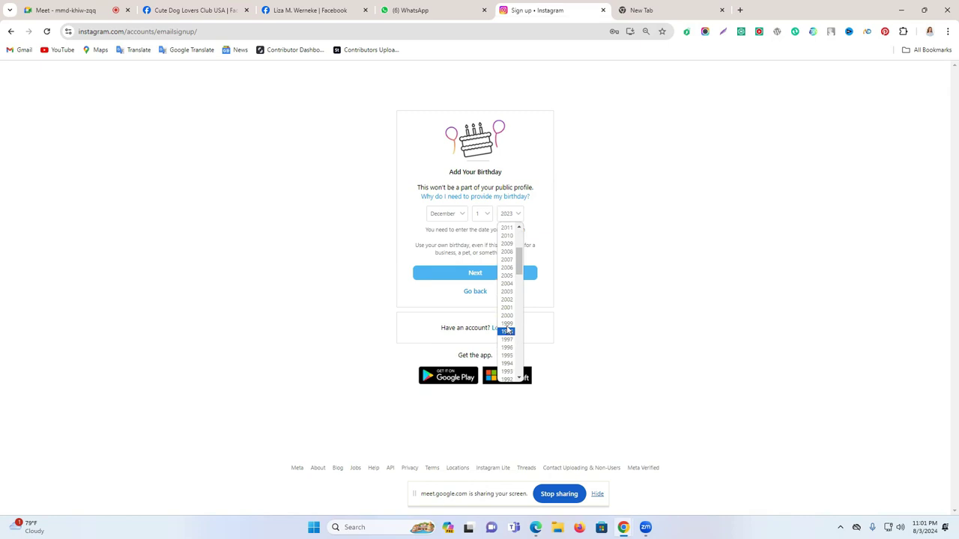
left_click(510, 323)
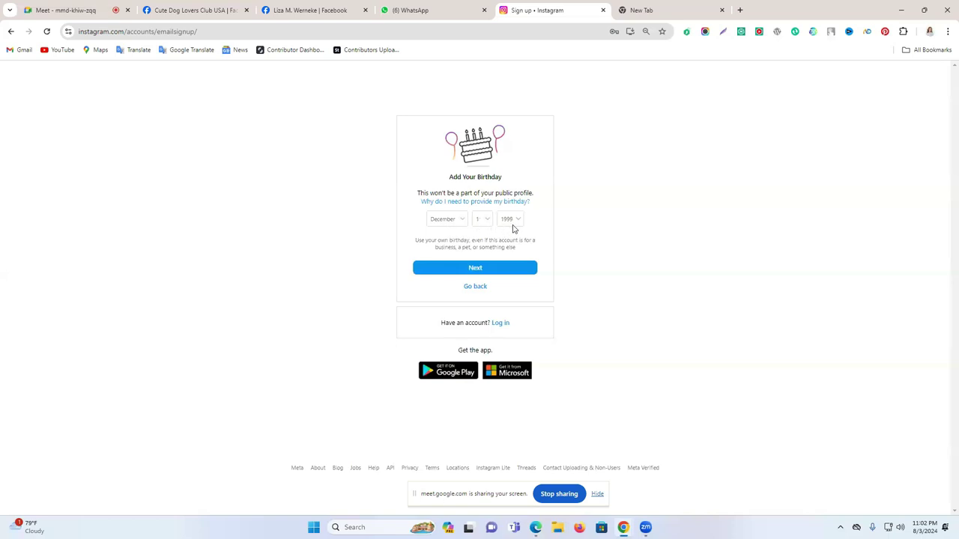
Step: Submit the birthday and save the new account's login in the browser's password manager
left_click(486, 268)
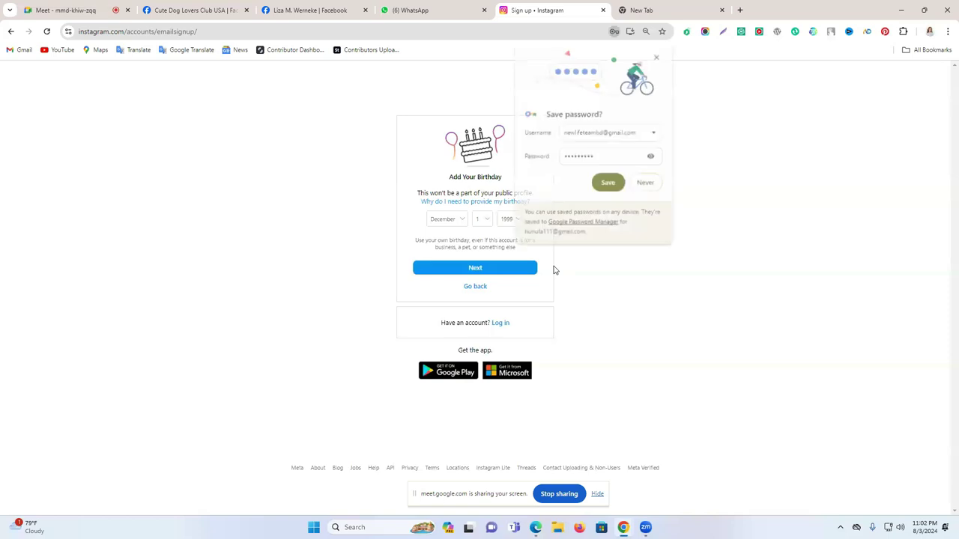
left_click(607, 182)
left_click(462, 234)
Step: Refresh the Gmail inbox in Edge, open Instagram's confirmation email, and copy the confirmation code
left_click(657, 9)
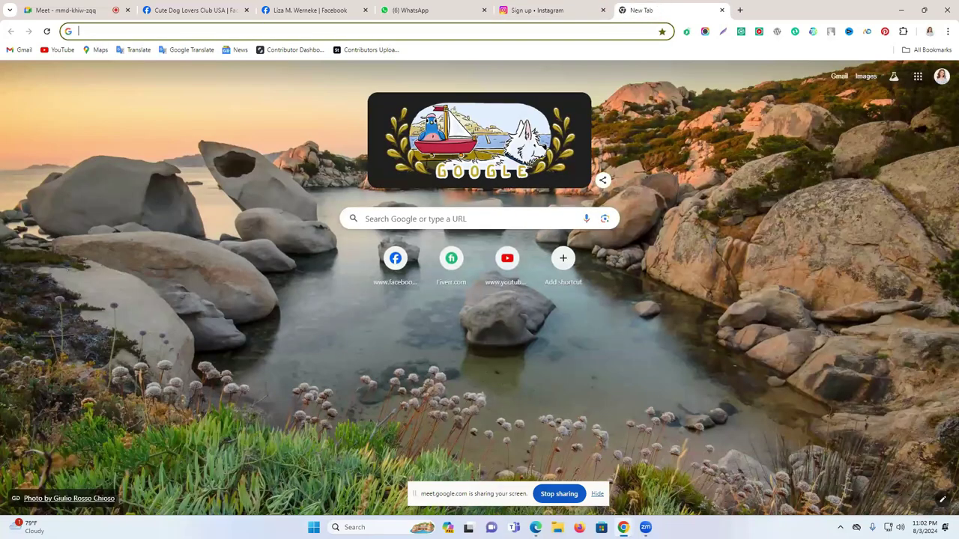
key("alt+Tab")
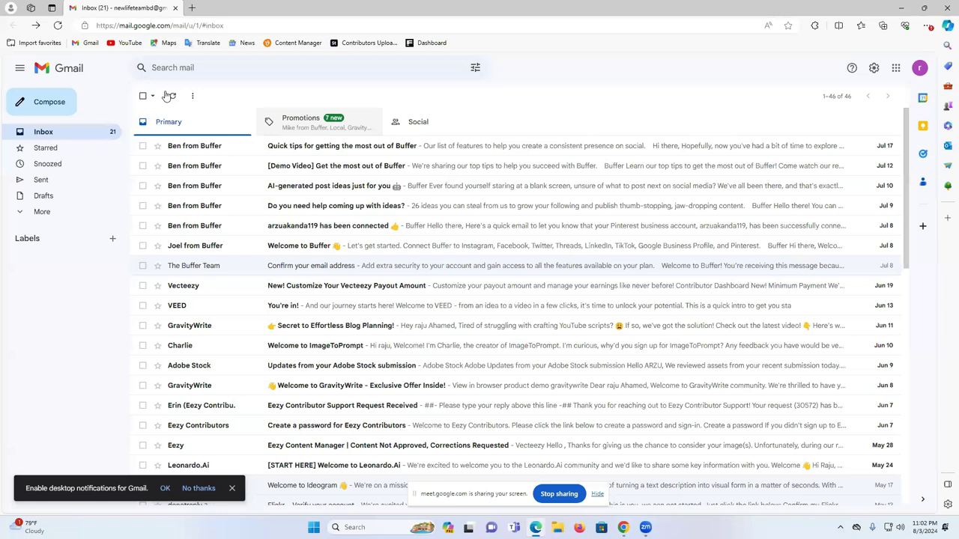
key("F5")
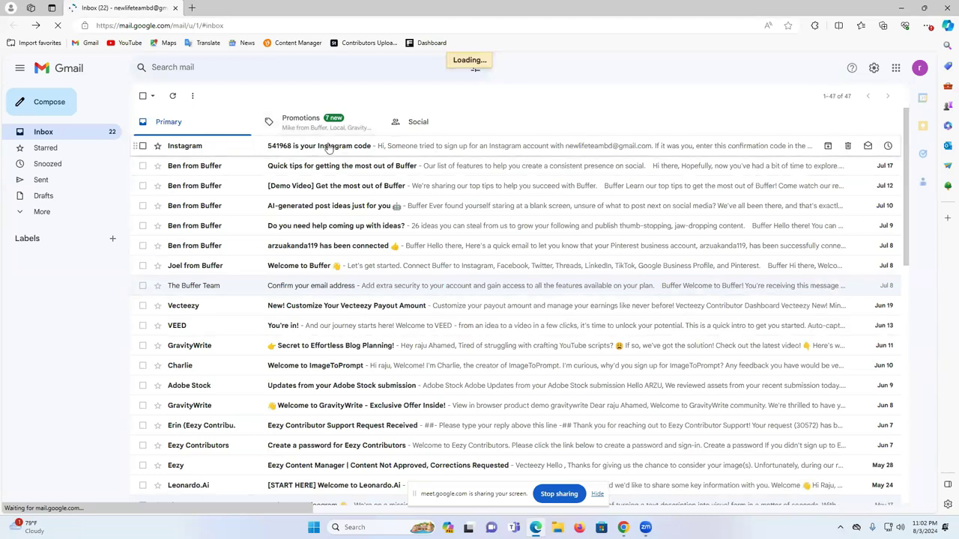
left_click(328, 148)
double_click(531, 296)
key("ctrl+c")
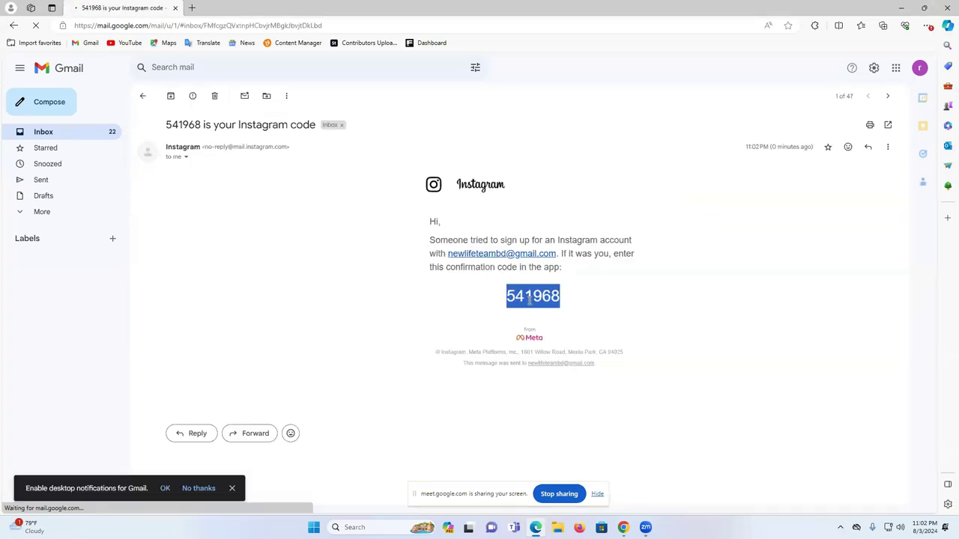
left_click(623, 528)
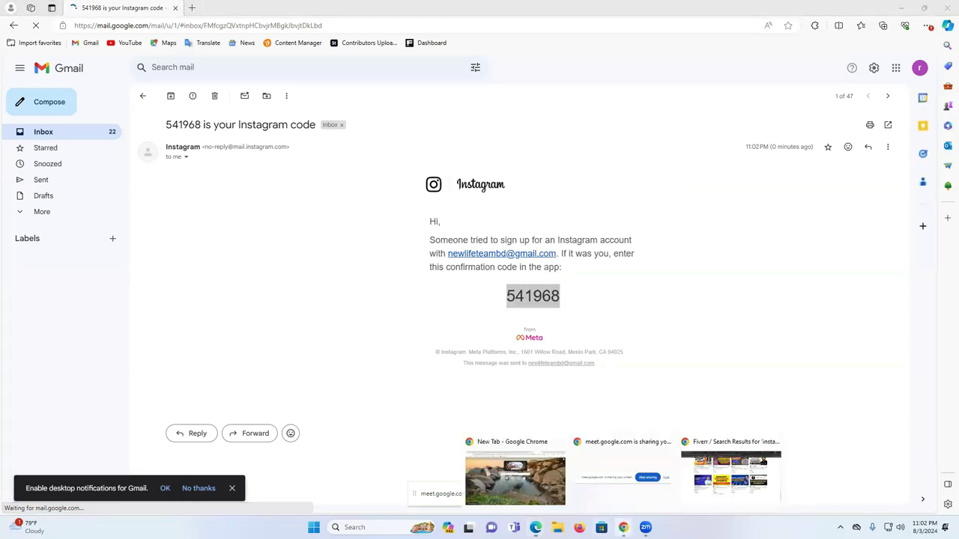
left_click(535, 527)
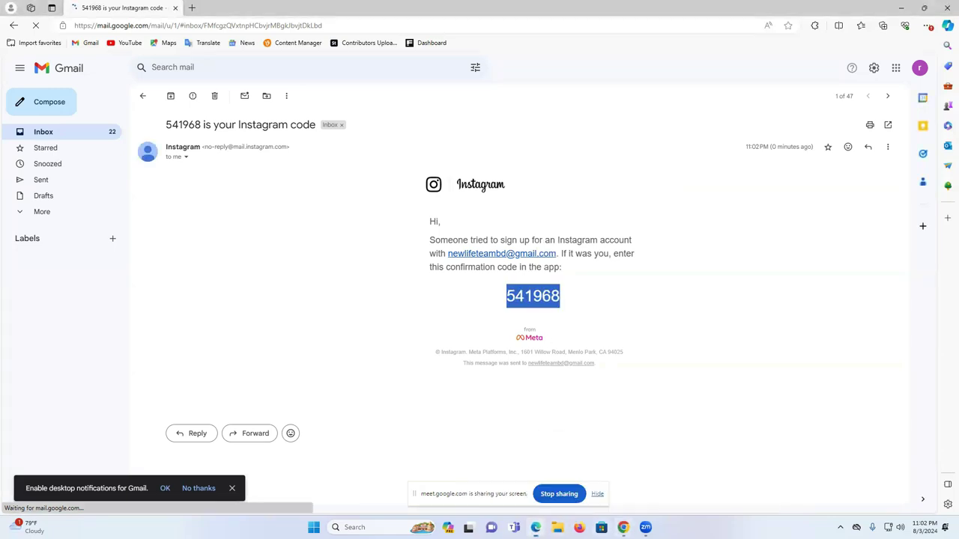
Step: Switch back to the Instagram sign-up page in Chrome, paste the emailed confirmation code and submit it
left_click(623, 528)
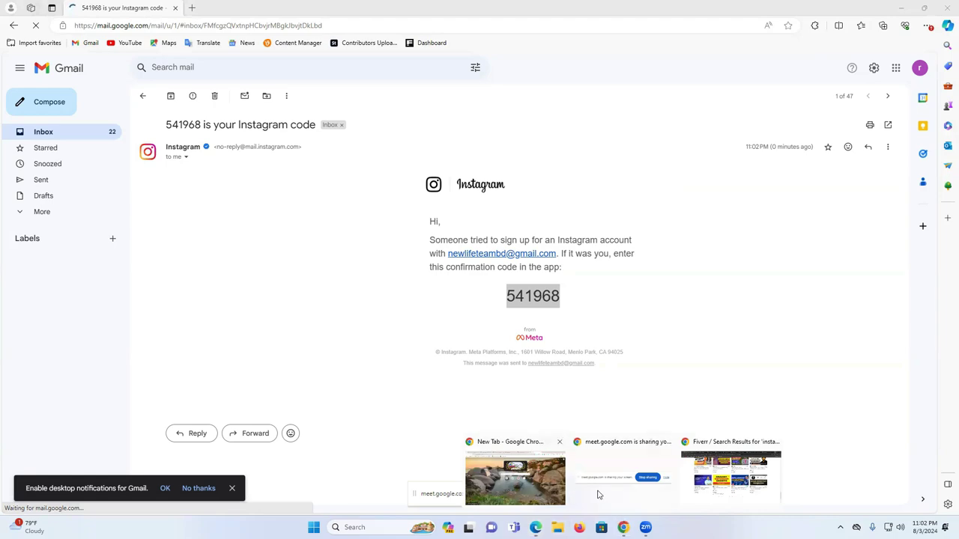
left_click(516, 478)
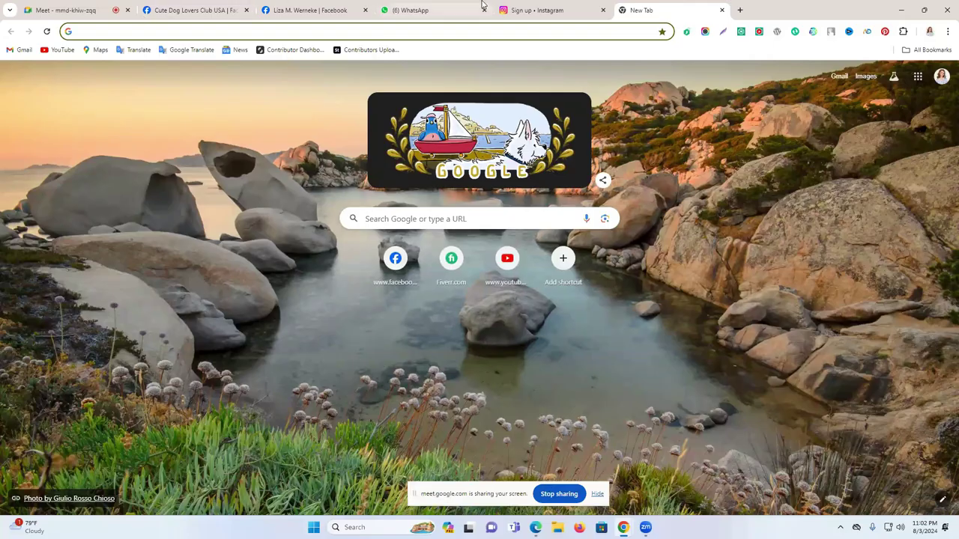
left_click(522, 5)
key("ctrl+v")
left_click(475, 257)
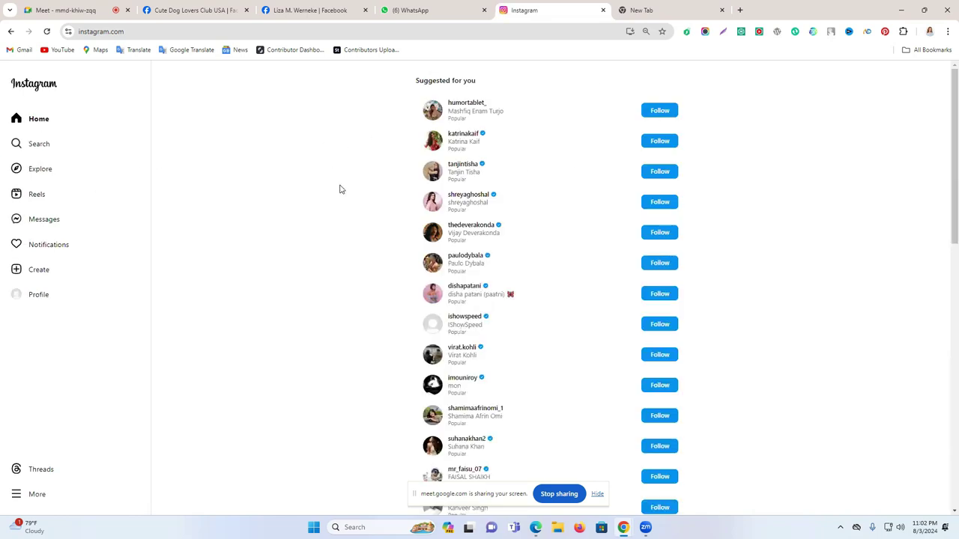
Step: Follow the suggested accounts katrinakaif, shreyaghoshal, ishowspeed, dishapatani, paulodybala and thedeverakonda
left_click_drag(411, 76, 547, 81)
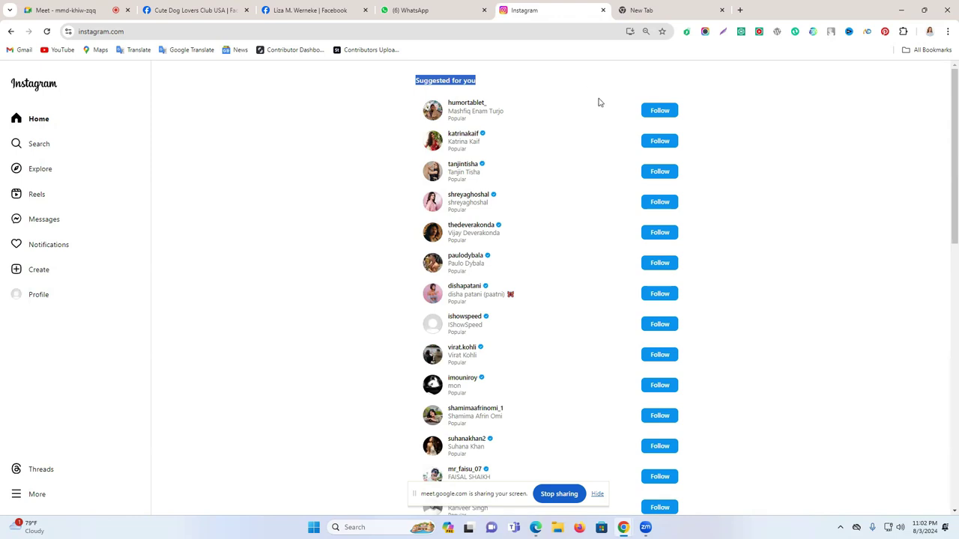
scroll(513, 214, "down", 5)
scroll(569, 247, "up", 5)
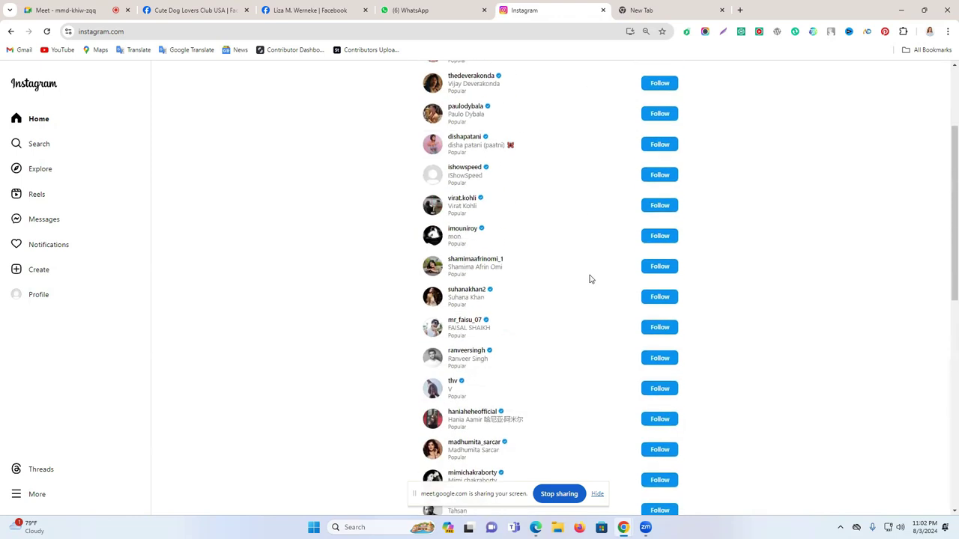
left_click(659, 146)
left_click(662, 202)
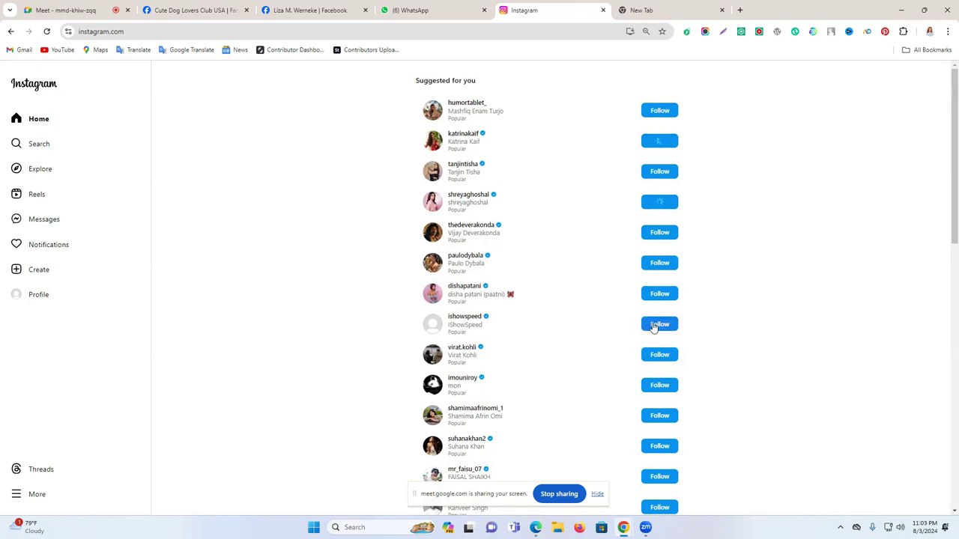
left_click(656, 324)
left_click(657, 293)
left_click(658, 263)
left_click(657, 232)
Step: Follow mimichakraborty, tahsankhan and the suggested account directly below them further down the list
scroll(656, 316, "down", 4)
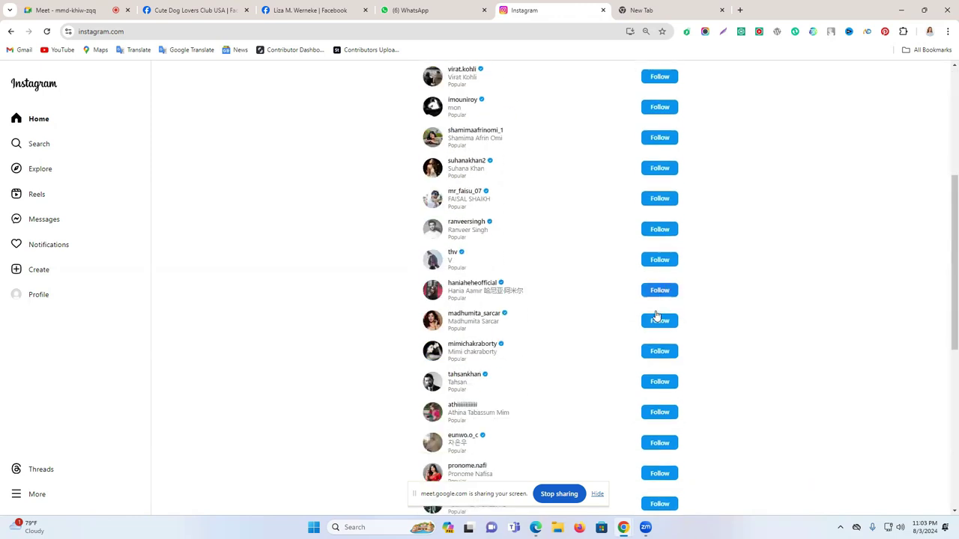
left_click(659, 329)
left_click(657, 360)
left_click(656, 390)
Step: Follow tanjintisha, imouniroy, suhanakhan2, the account between the last two, and the first account in the suggestions list
scroll(692, 381, "down", 5)
scroll(636, 368, "up", 4)
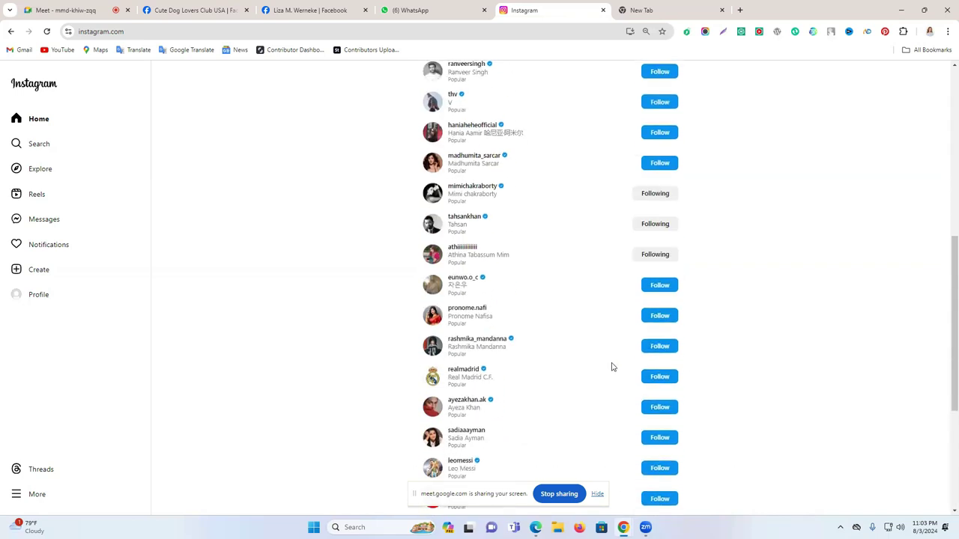
scroll(611, 367, "up", 6)
left_click(657, 174)
left_click(662, 383)
left_click(660, 417)
left_click(658, 446)
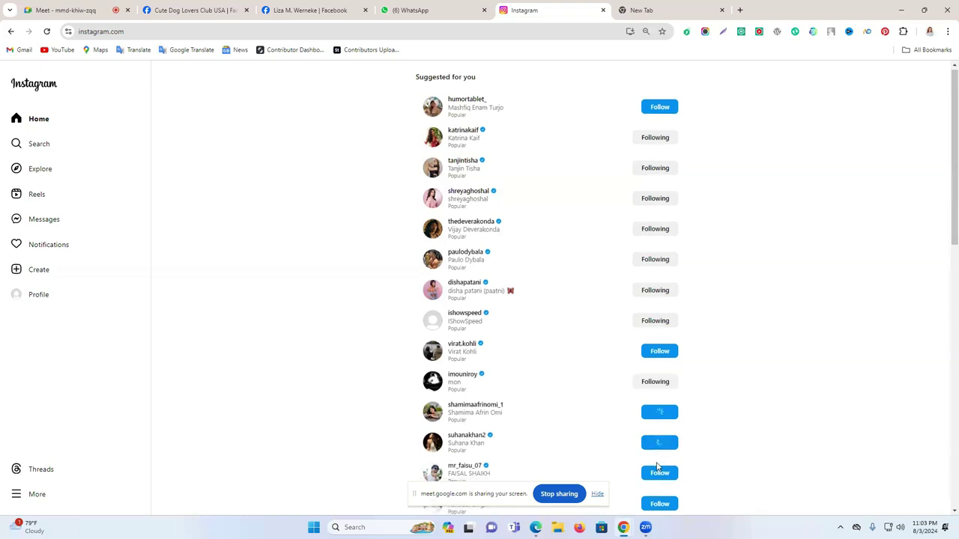
scroll(659, 468, "down", 6, "ctrl")
scroll(683, 450, "up", 4, "ctrl")
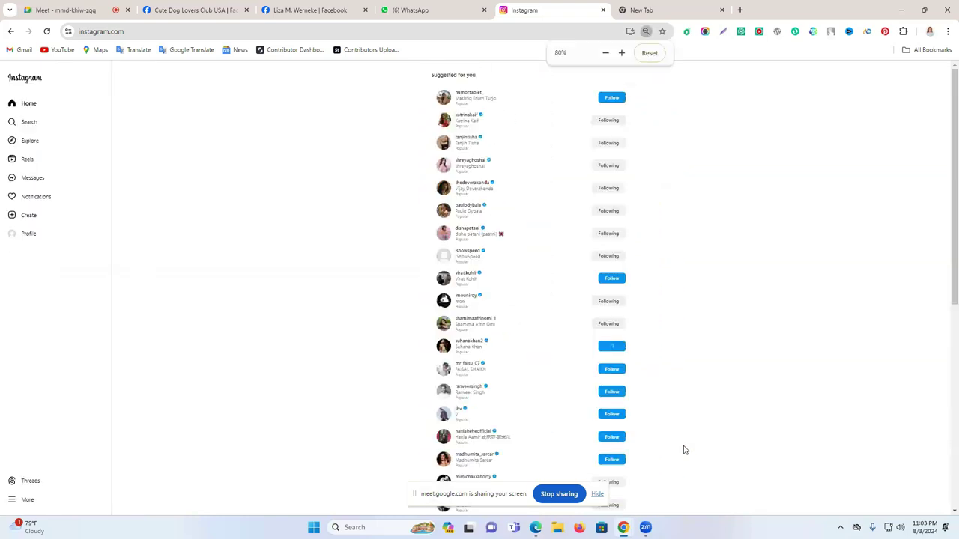
scroll(683, 449, "up", 3, "ctrl")
left_click(651, 112)
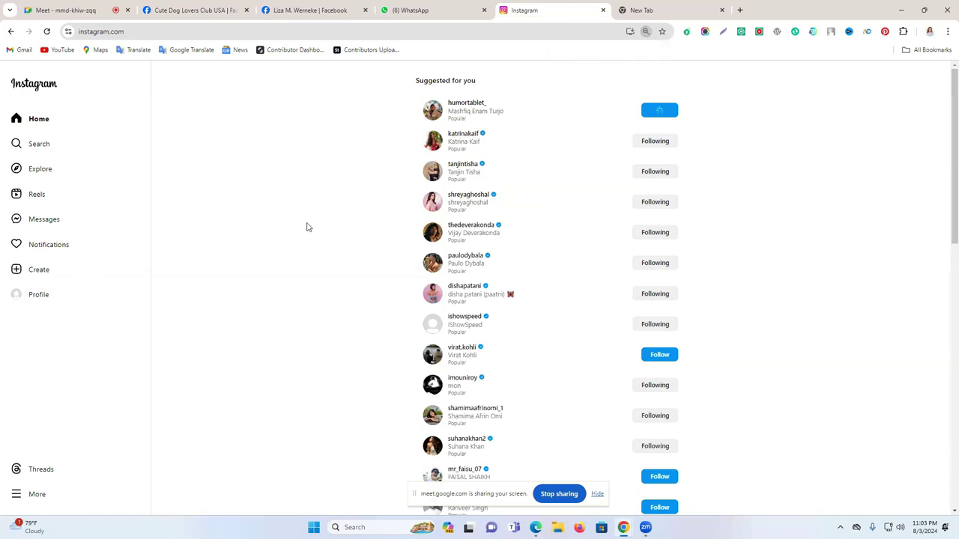
Step: Look over the remaining suggested accounts and open the new account's own profile page
scroll(336, 214, "down", 7)
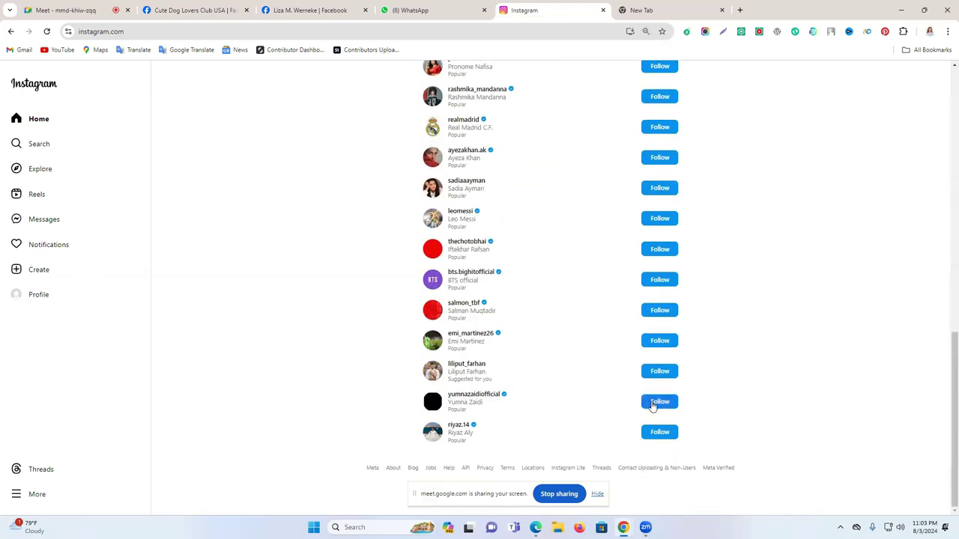
scroll(37, 456, "up", 1)
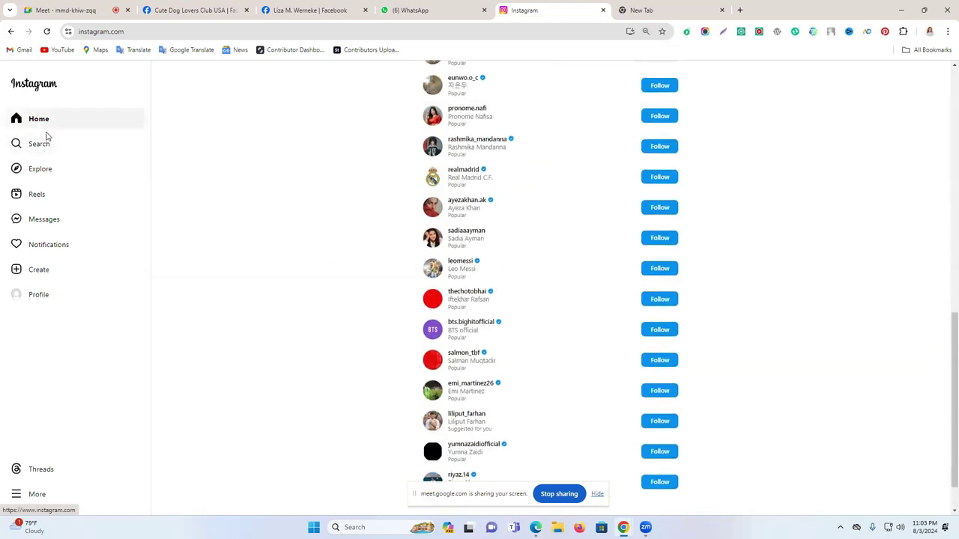
left_click(41, 297)
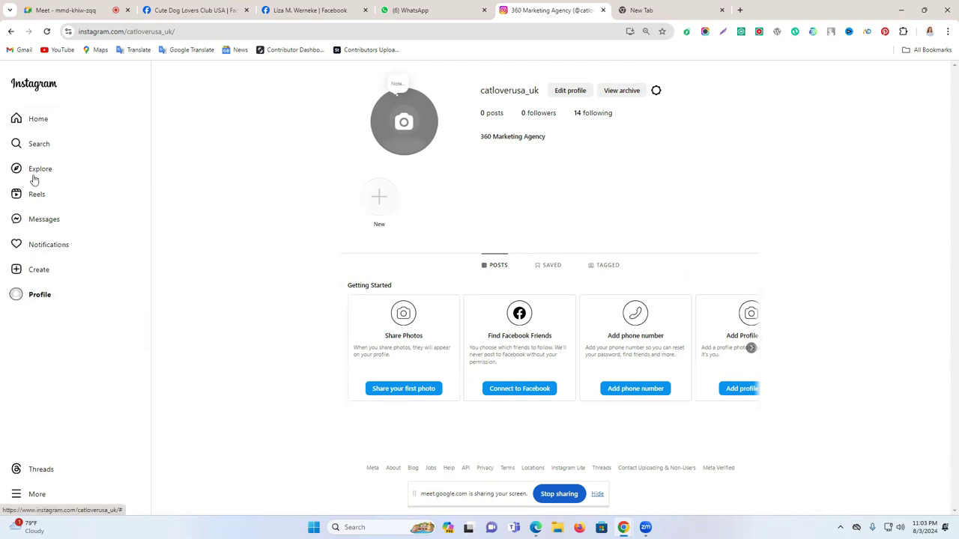
left_click(41, 271)
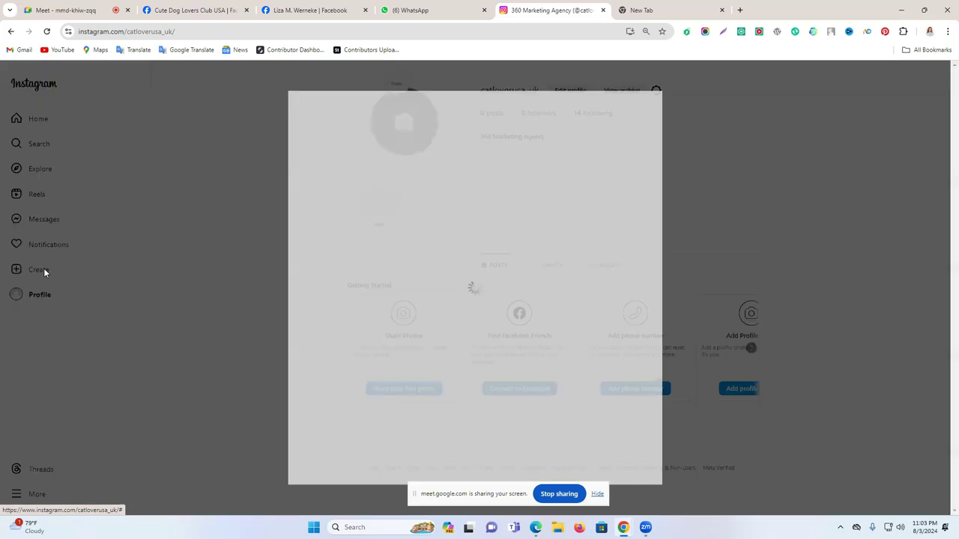
left_click(454, 335)
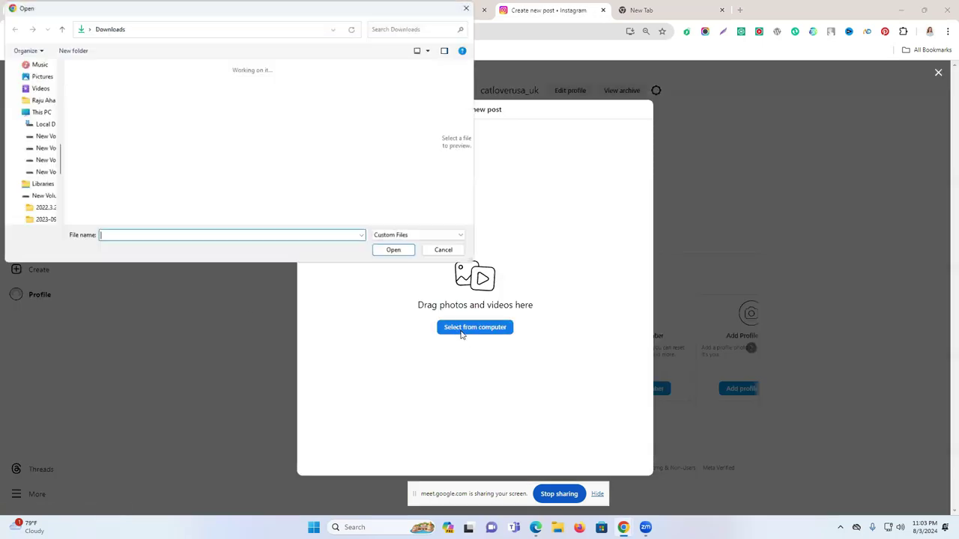
left_click(465, 9)
left_click(753, 120)
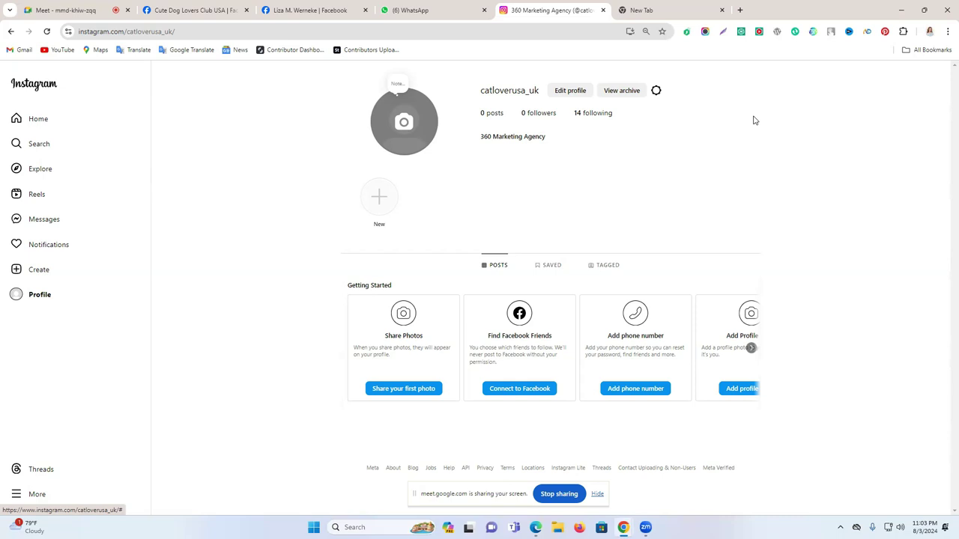
Step: Open the Chrome Web Store from the browser's extension management page and search it for instagram
left_click(903, 31)
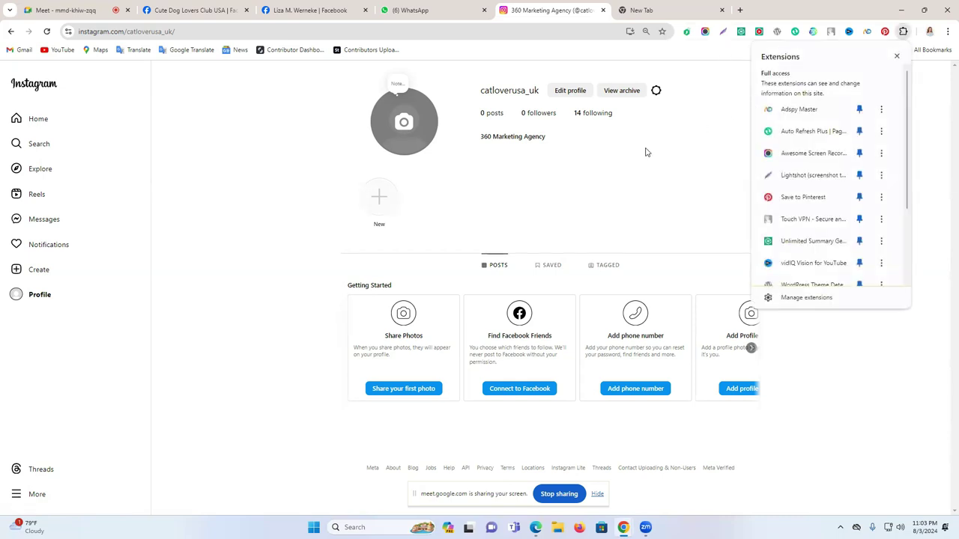
scroll(801, 247, "down", 3)
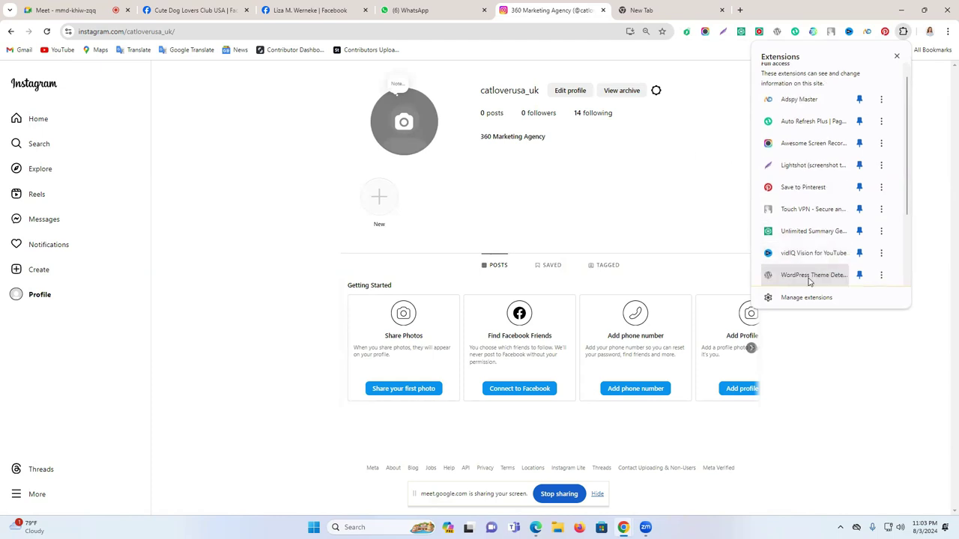
left_click(788, 298)
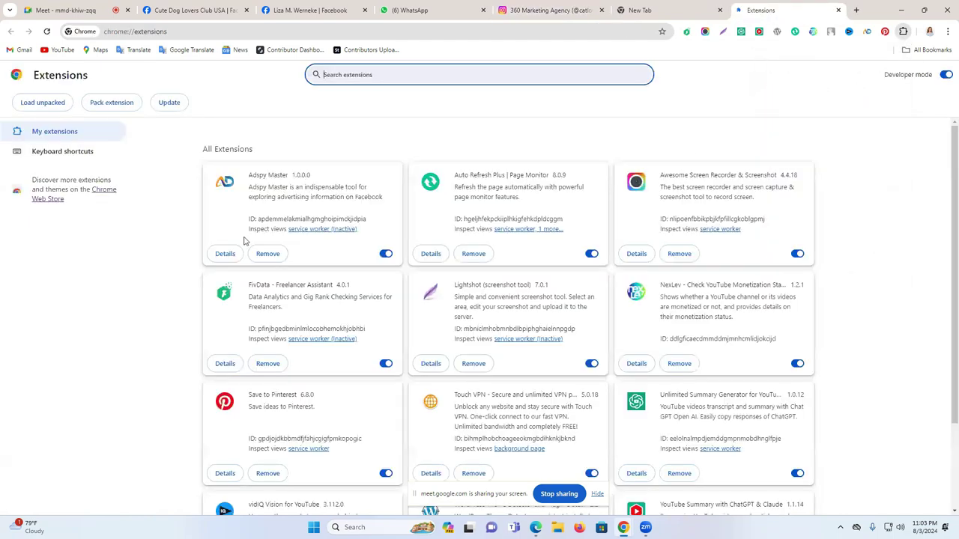
left_click(54, 197)
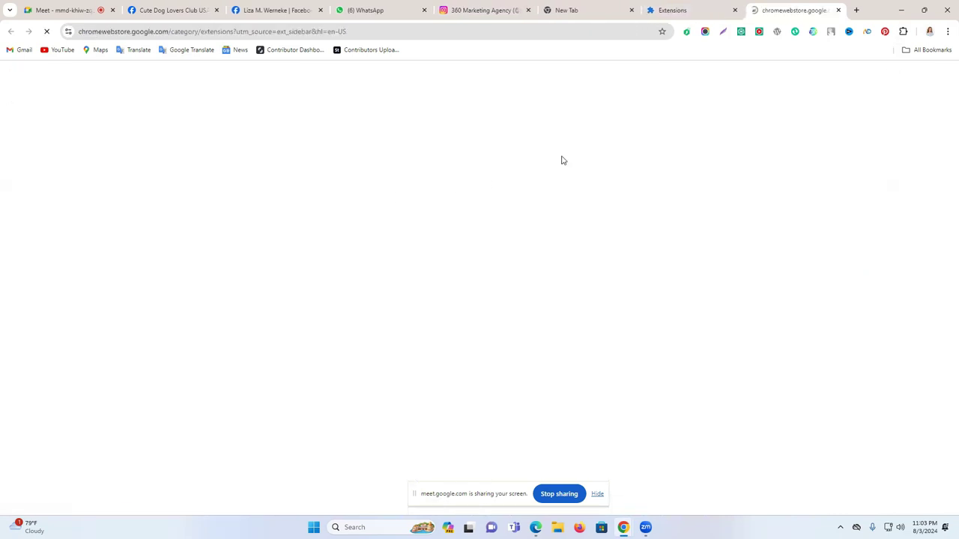
left_click(742, 75)
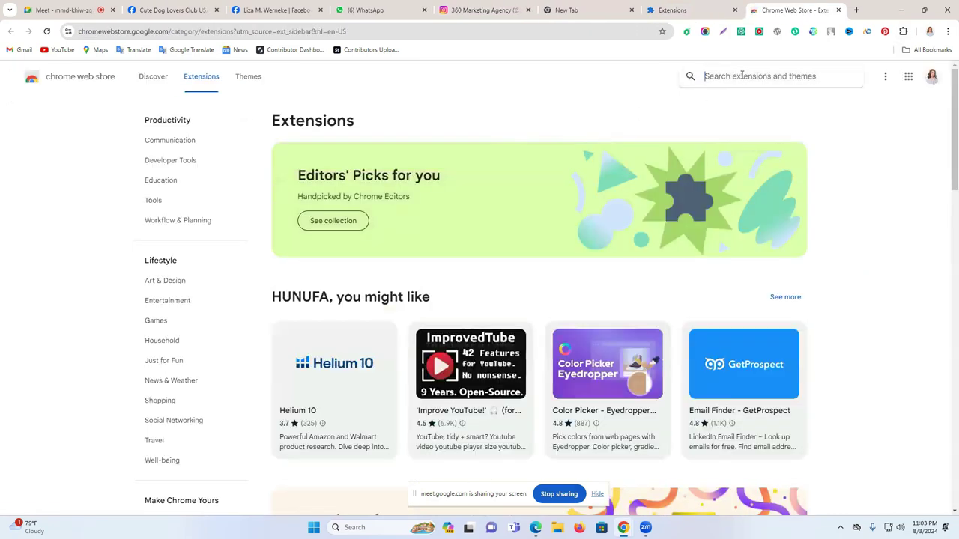
type("instagram")
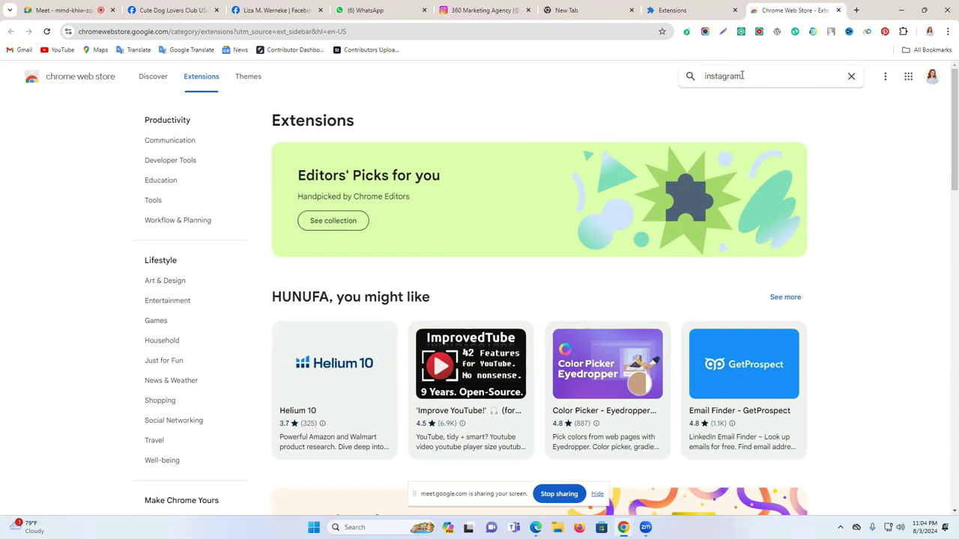
key("Return")
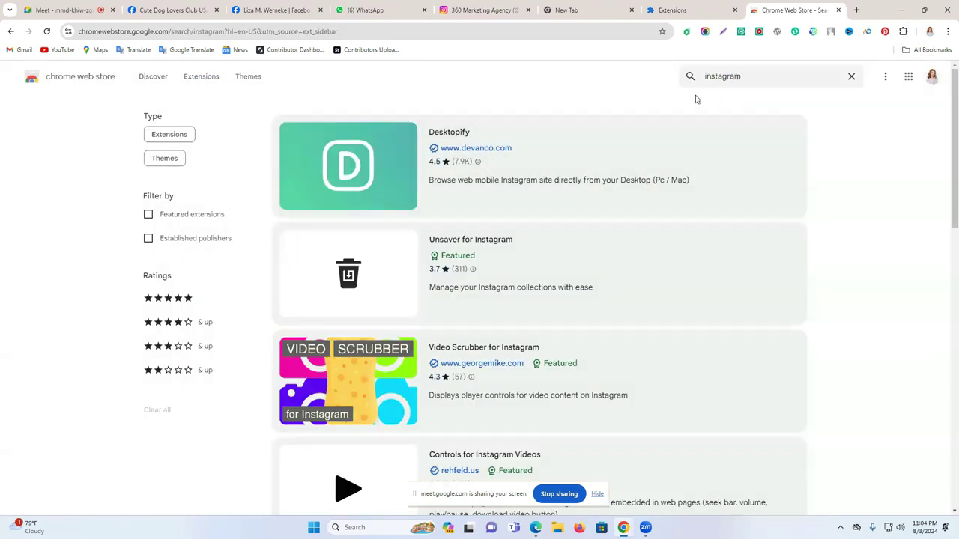
Step: Refine the Chrome Web Store search to instagram pc
double_click(732, 74)
left_click(479, 9)
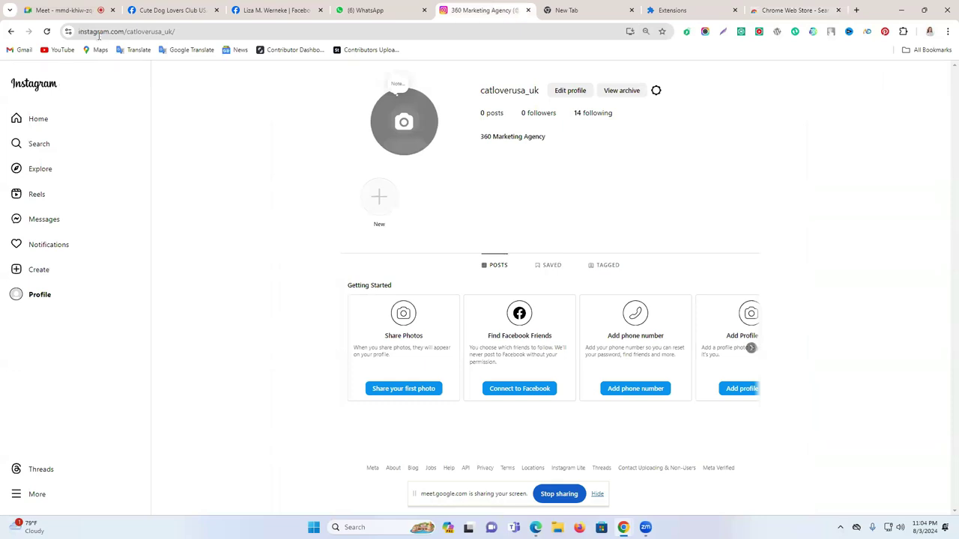
double_click(98, 36)
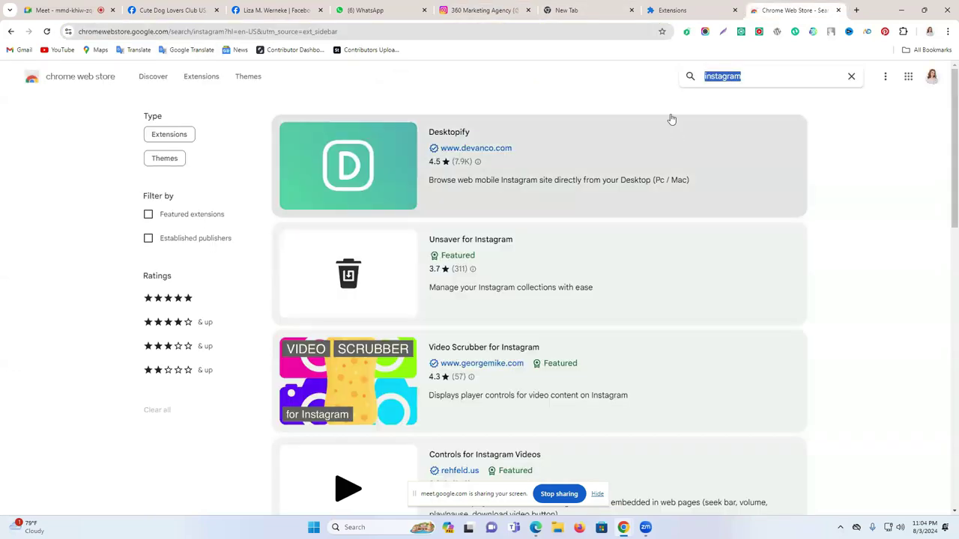
left_click(793, 9)
left_click(744, 80)
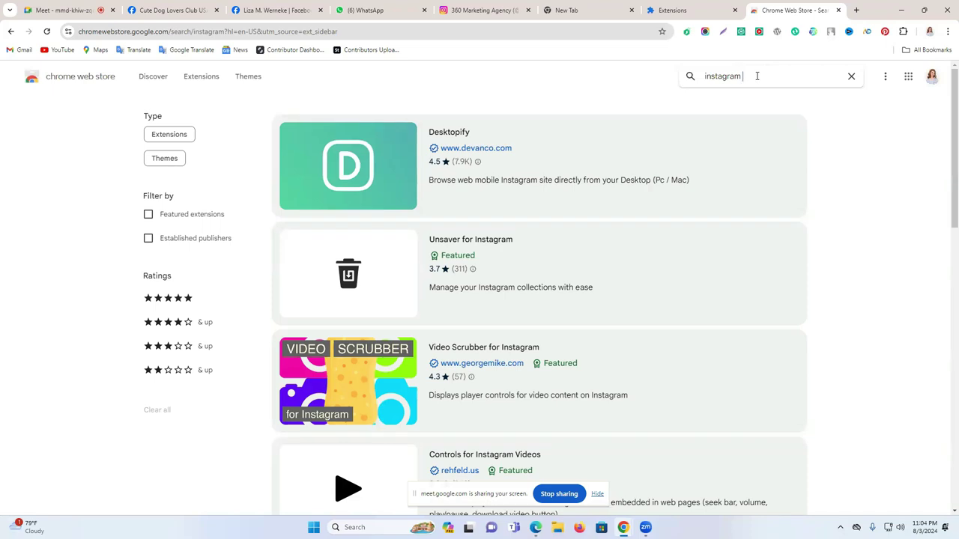
key("Return")
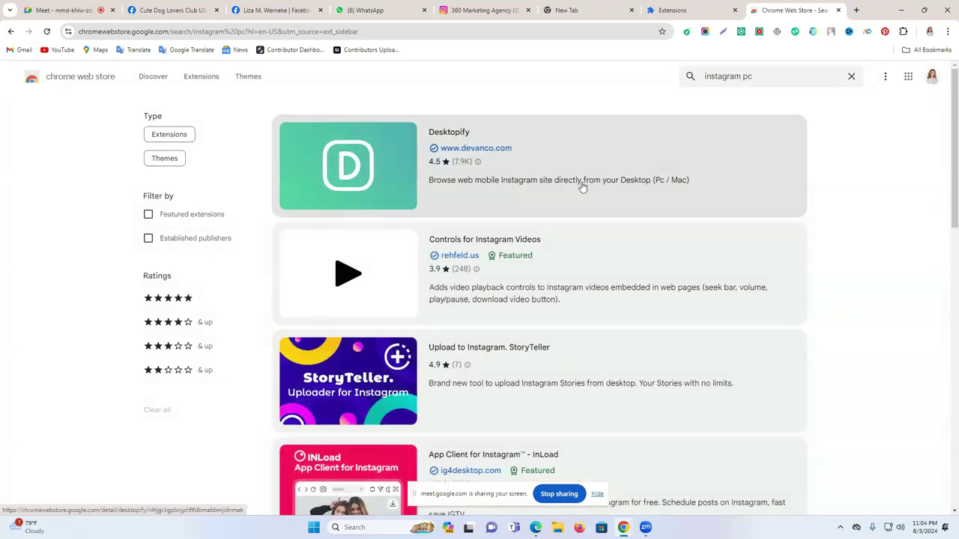
Step: Find INSSIST | Web Client for Instagram in the search results and add the extension to Chrome with its permissions accepted
scroll(583, 292, "down", 3)
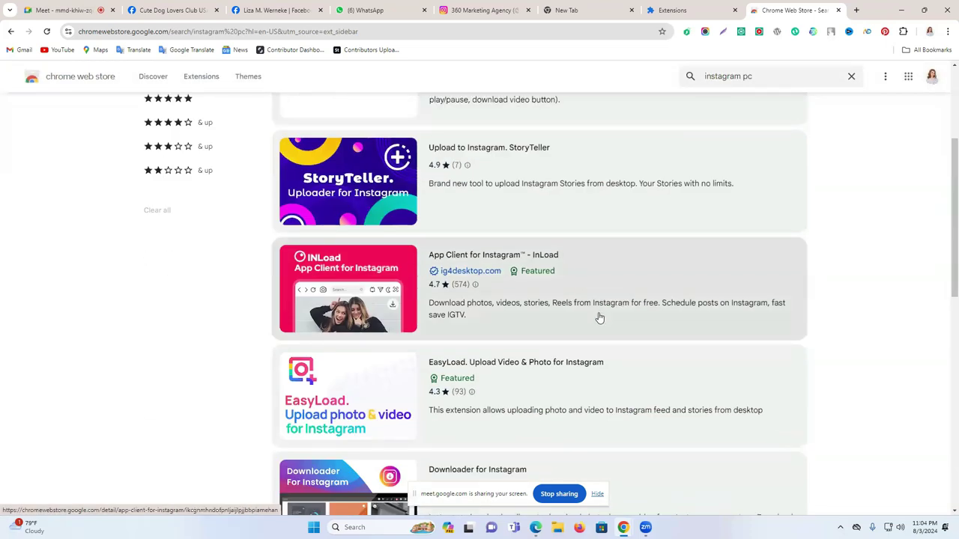
scroll(589, 352, "down", 3)
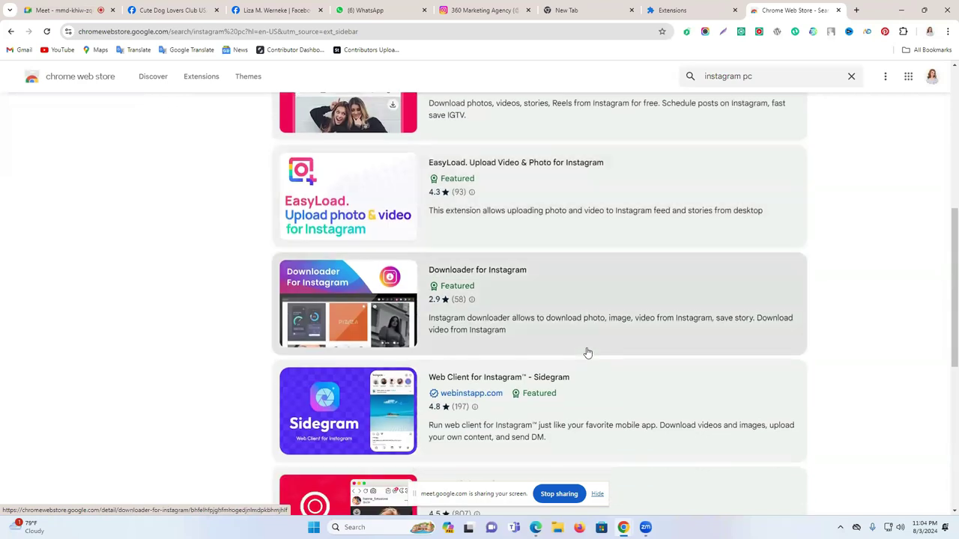
scroll(588, 352, "down", 3)
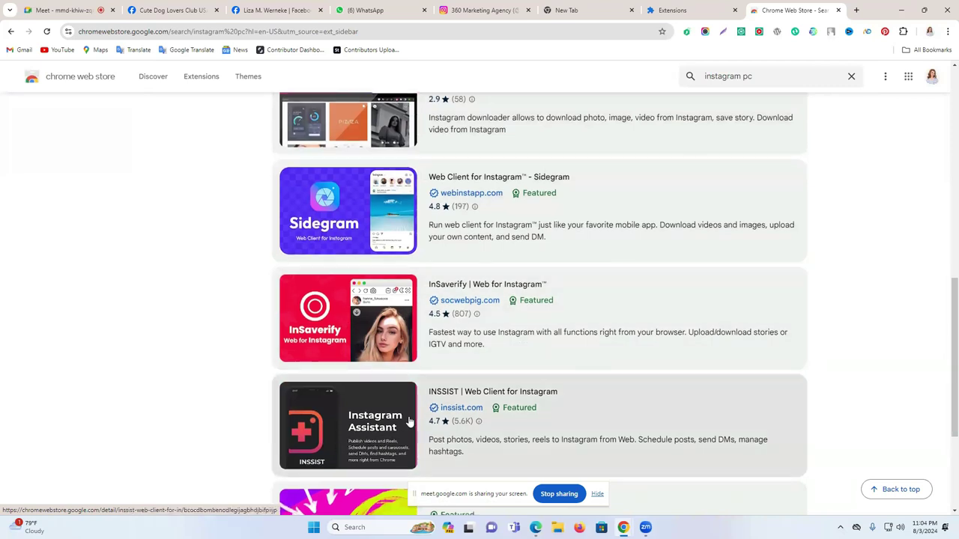
scroll(410, 422, "down", 2)
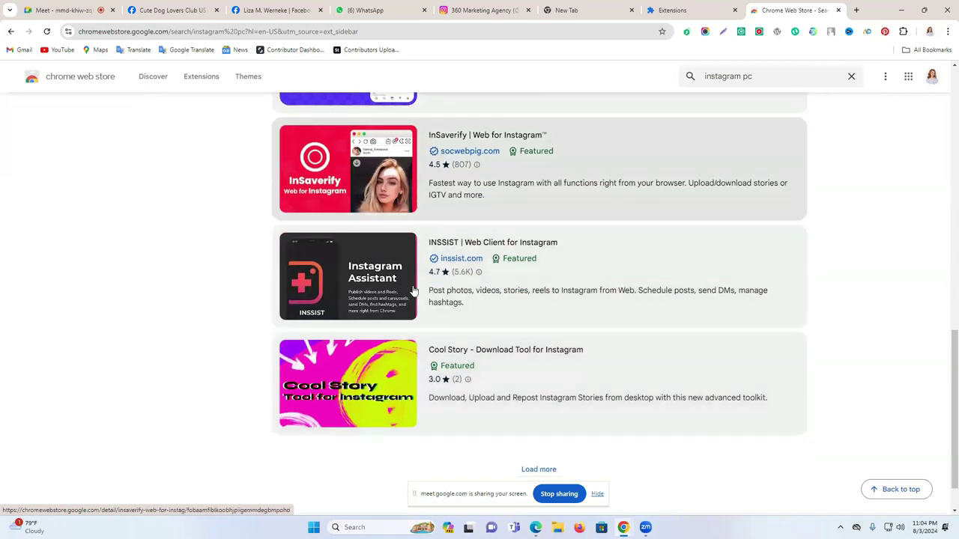
left_click(456, 276)
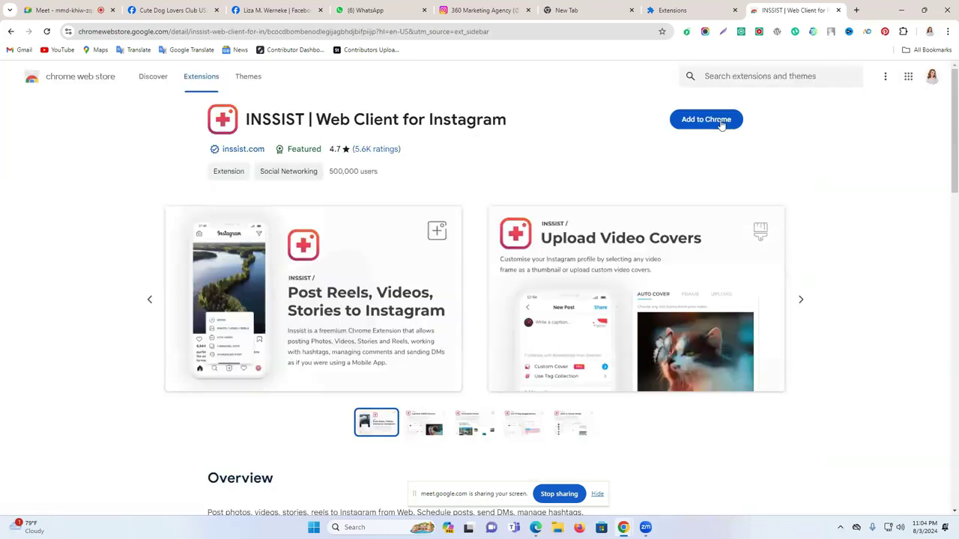
left_click(705, 120)
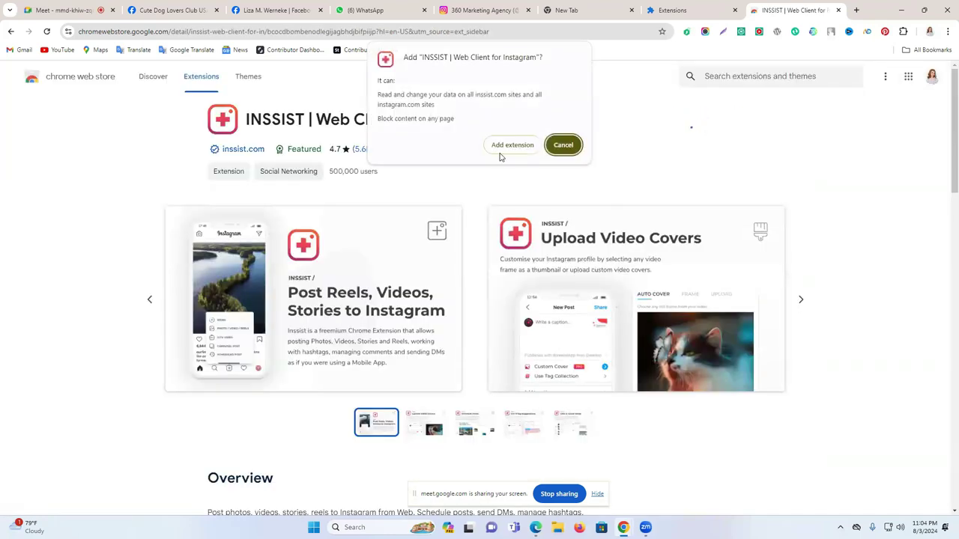
left_click(522, 149)
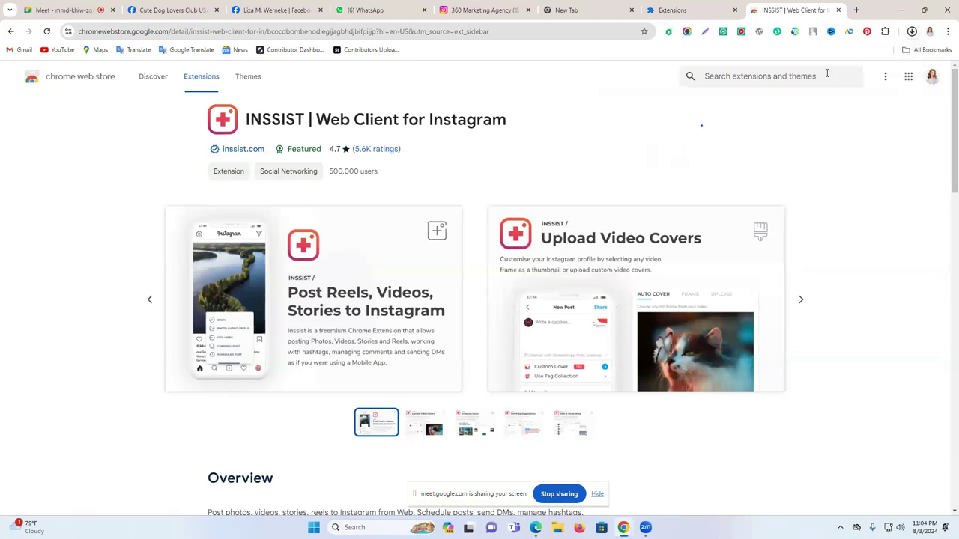
Step: Pin the INSSIST extension in the browser, close its Chrome Web Store page and return to the Instagram profile
left_click(884, 31)
left_click(842, 197)
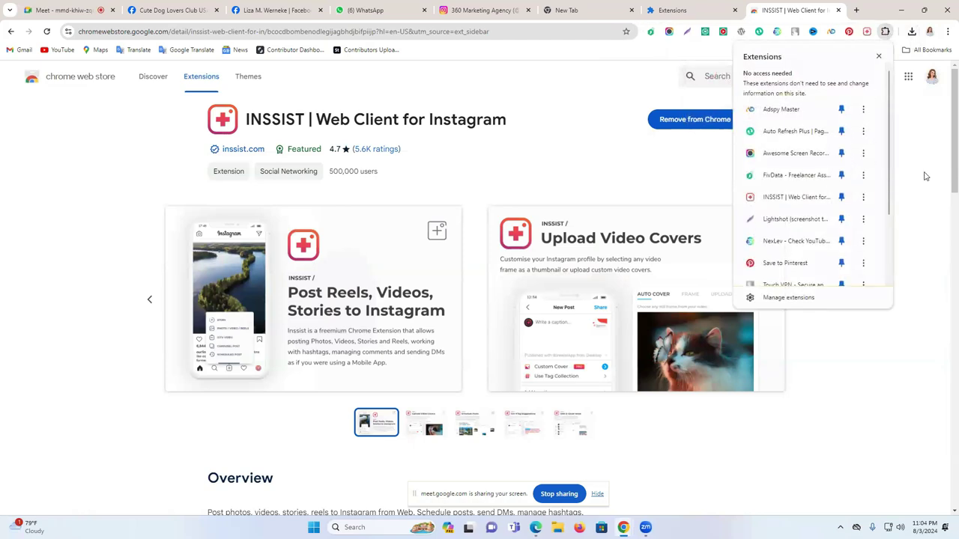
left_click(923, 175)
left_click(839, 10)
left_click(544, 8)
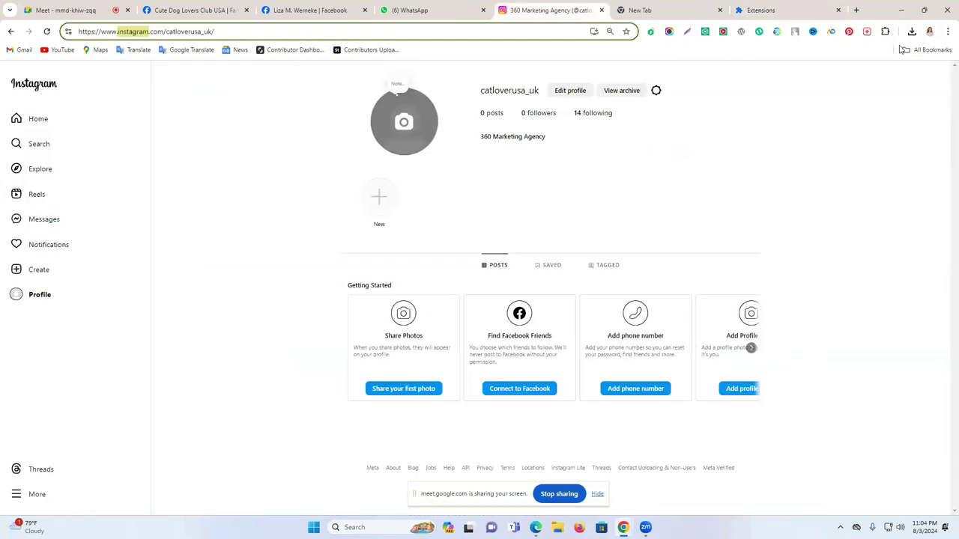
Step: Launch INSSIST, continue past its welcome page, and look through the mobile-style Instagram feed and its post creation options
left_click(866, 31)
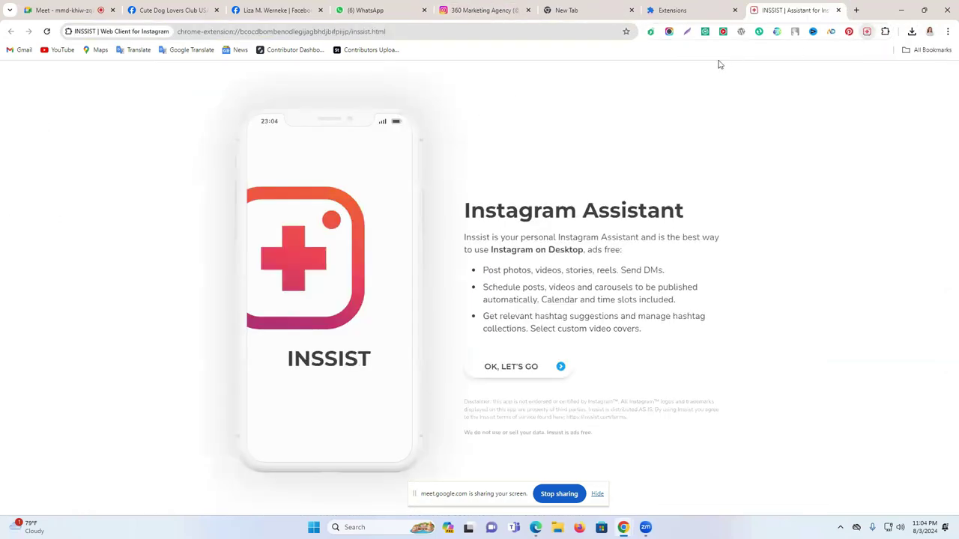
left_click(510, 368)
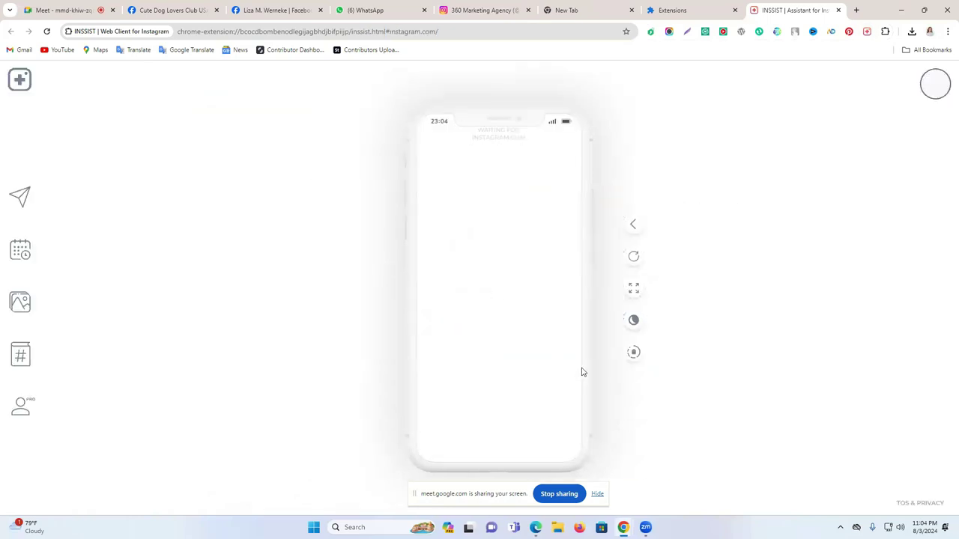
scroll(565, 270, "down", 10)
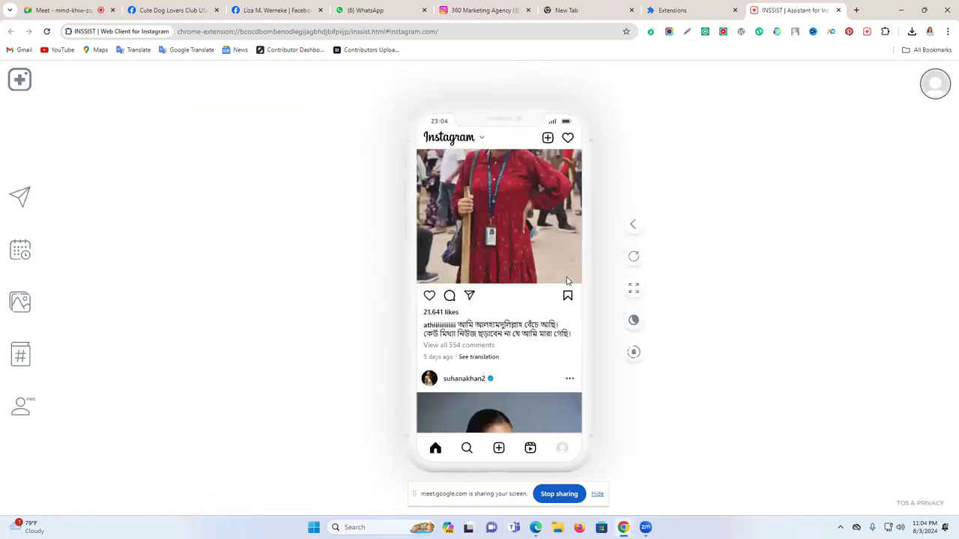
scroll(567, 278, "down", 15)
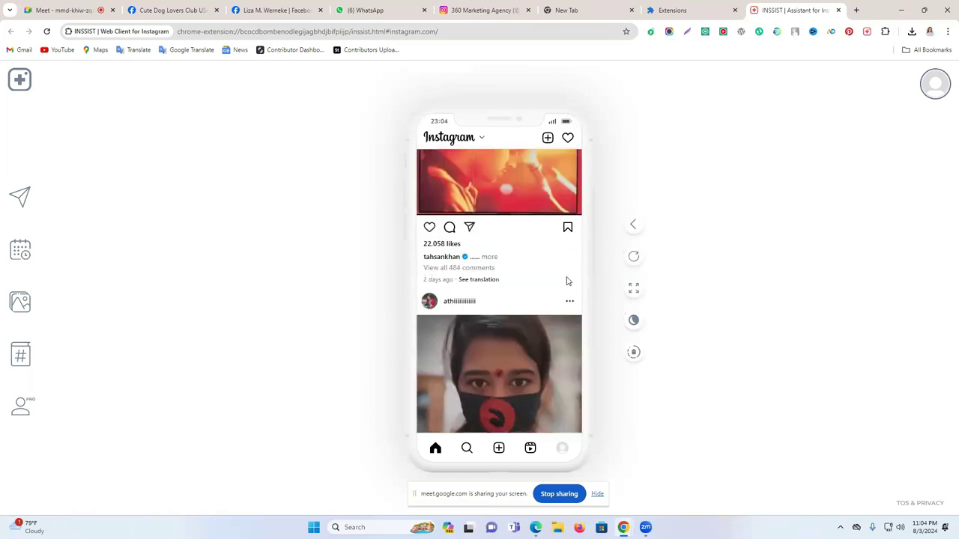
left_click(498, 450)
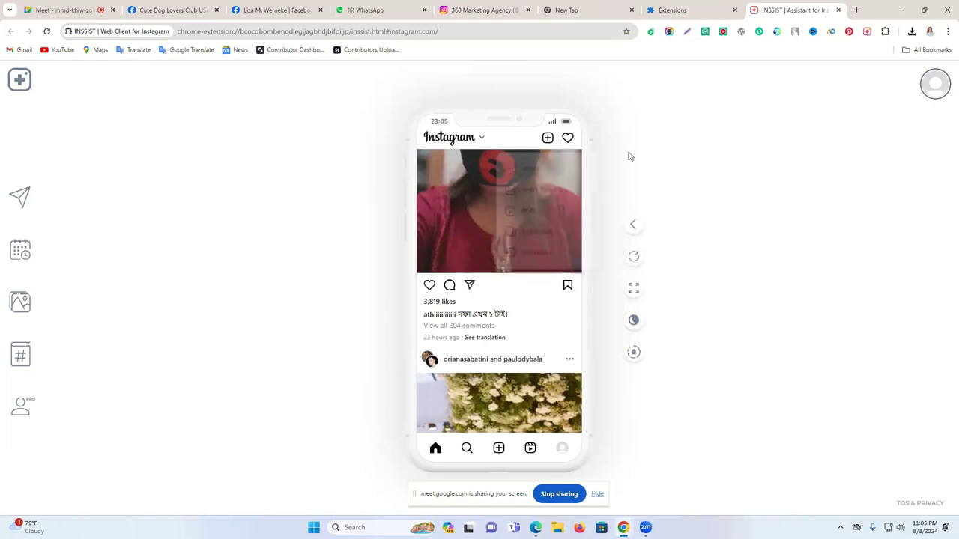
Step: Compare Instagram's own new-post dialog with the INSSIST phone view, closing the dialog without posting
left_click(472, 9)
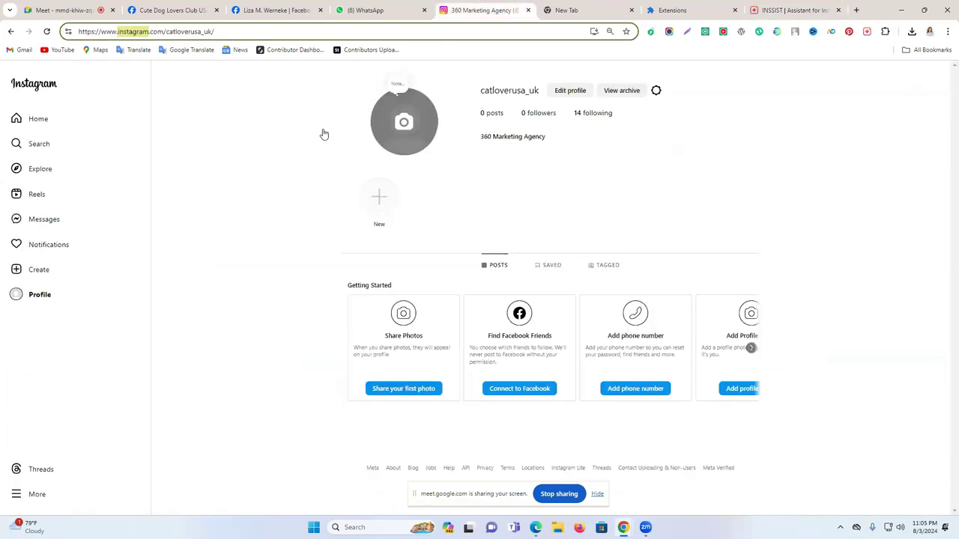
left_click(35, 271)
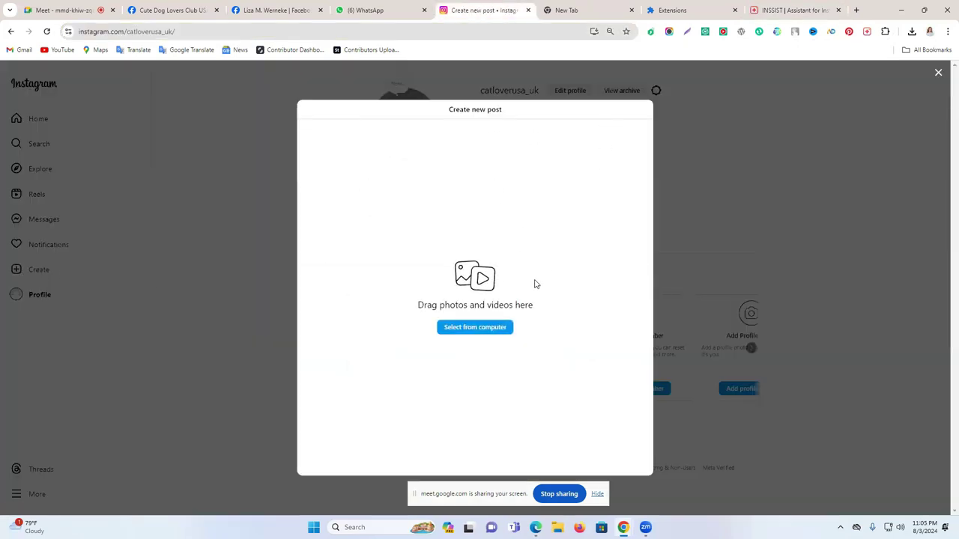
left_click(794, 157)
left_click(794, 9)
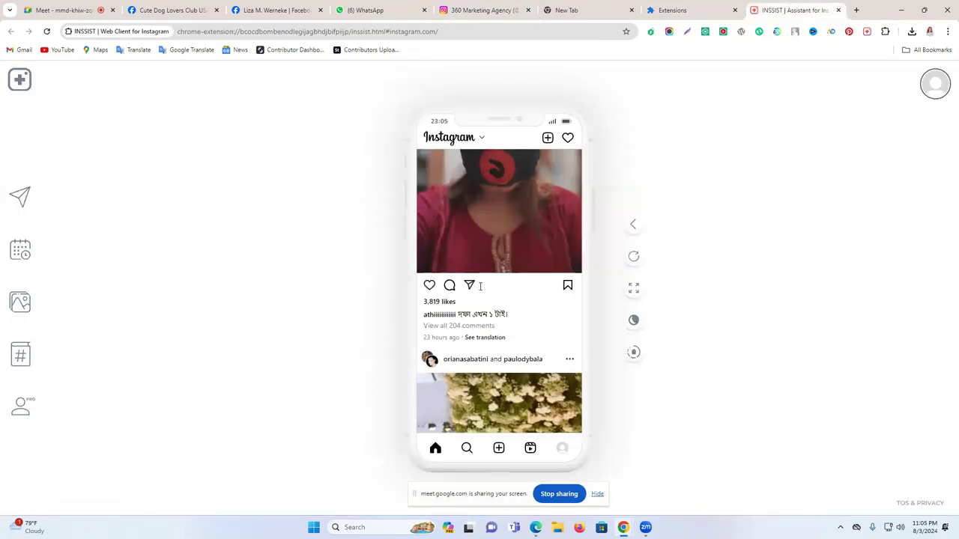
scroll(485, 245, "down", 15)
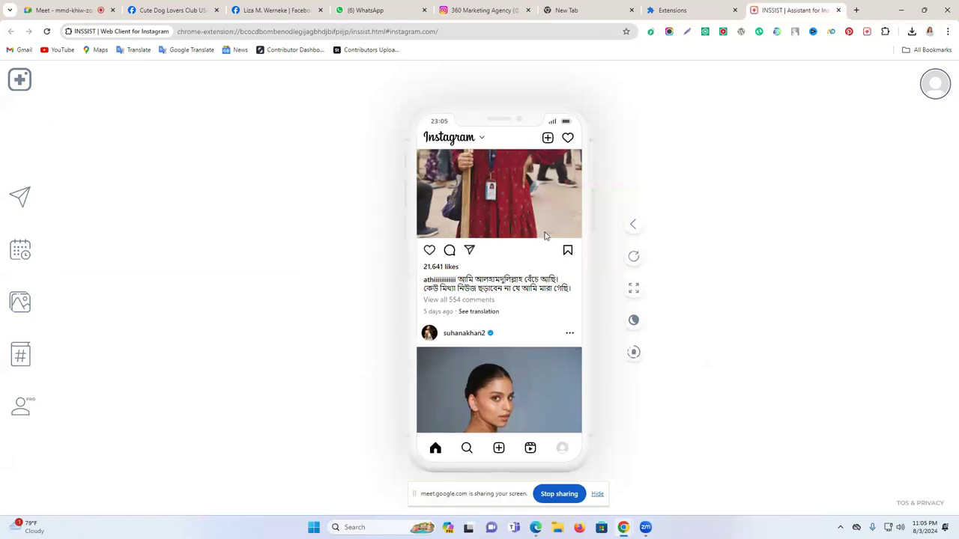
scroll(545, 236, "up", 15)
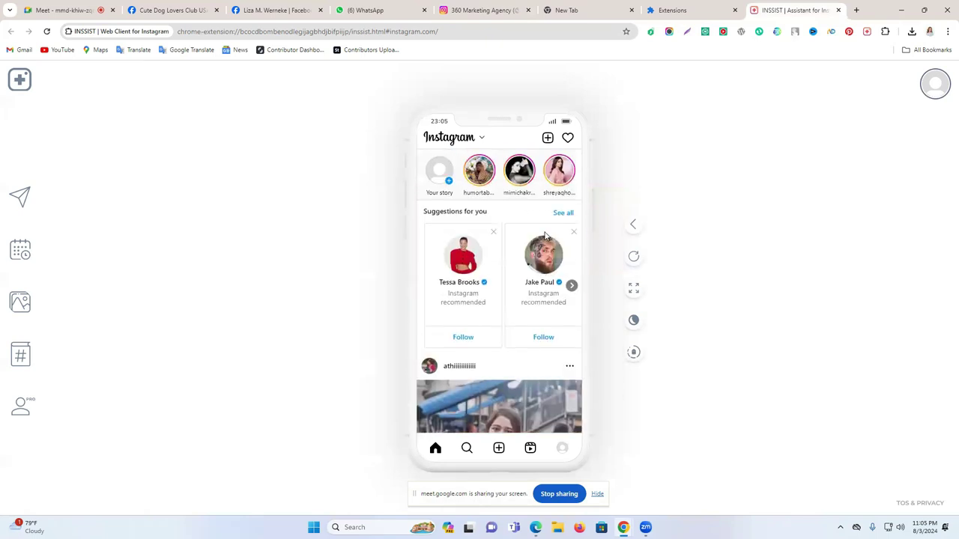
Step: Close the browser's extension management page and open instagram.com in the empty browser tab
left_click(725, 6)
left_click(734, 10)
left_click(583, 6)
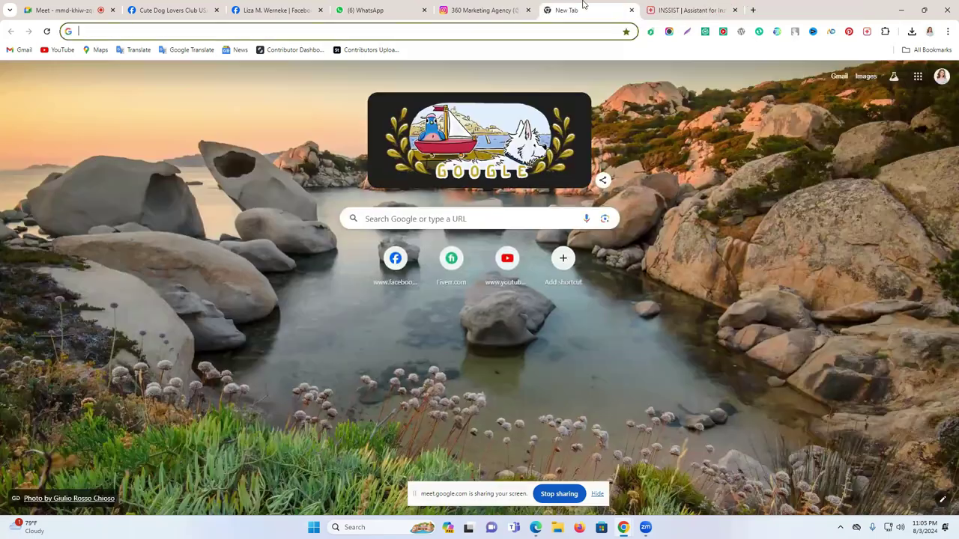
key("ctrl+shift+Tab")
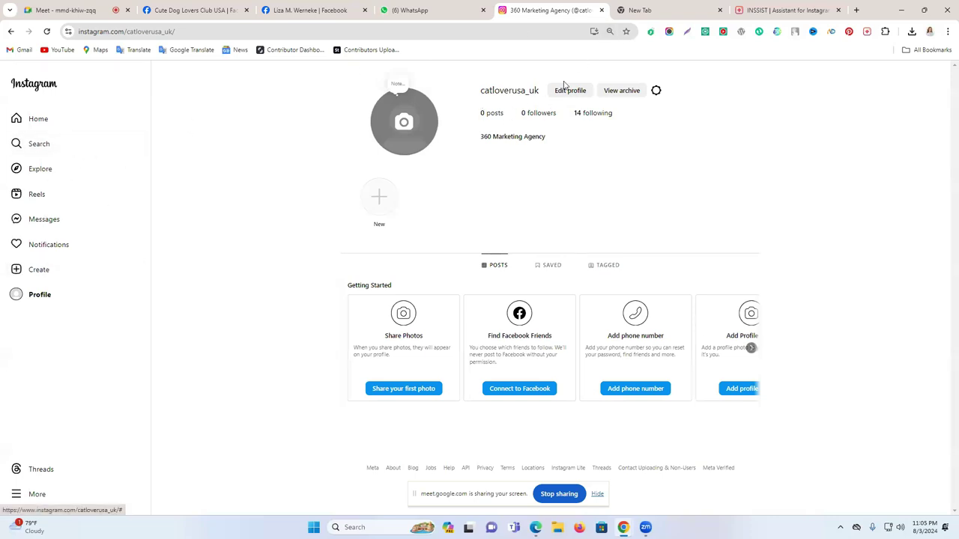
left_click(652, 10)
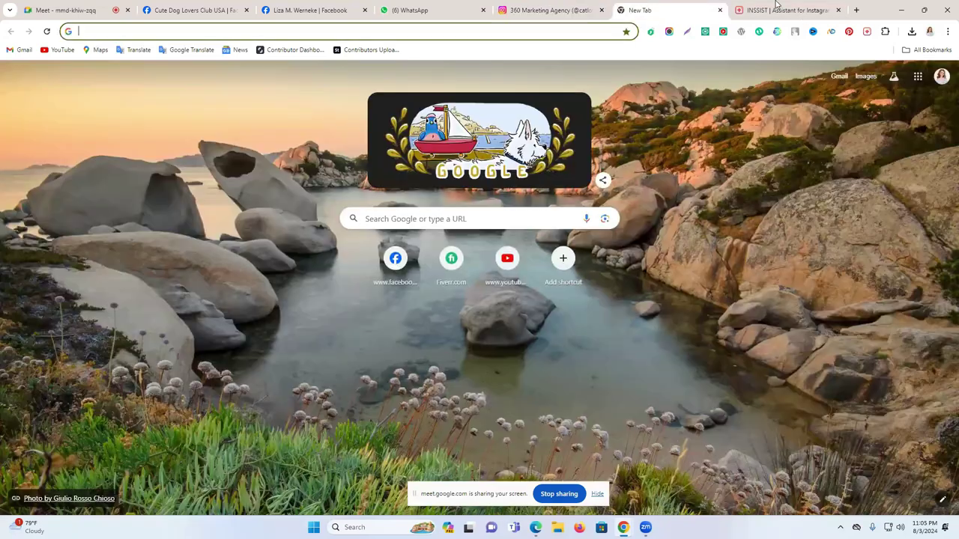
left_click(423, 31)
type("i")
key("Down")
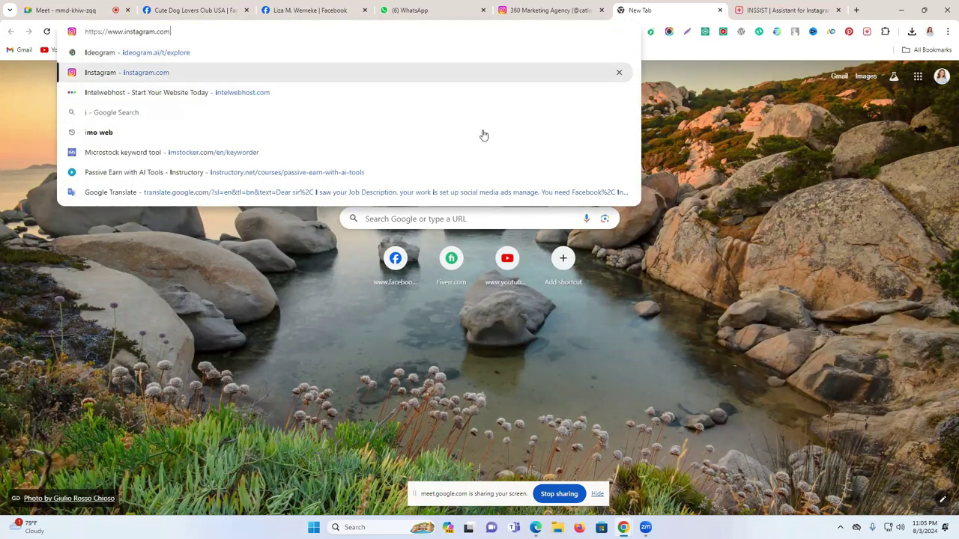
key("Return")
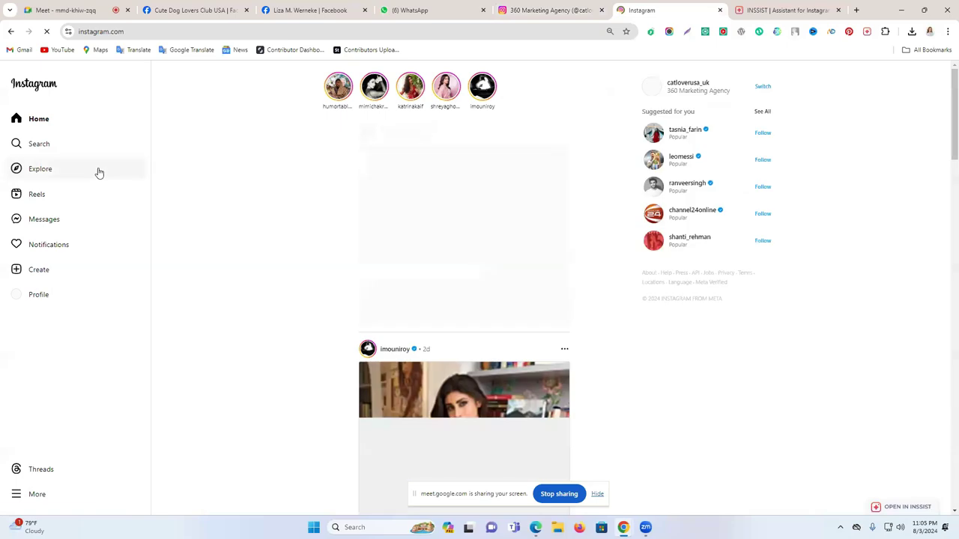
Step: Search Instagram for doglover.usa accounts
left_click(35, 150)
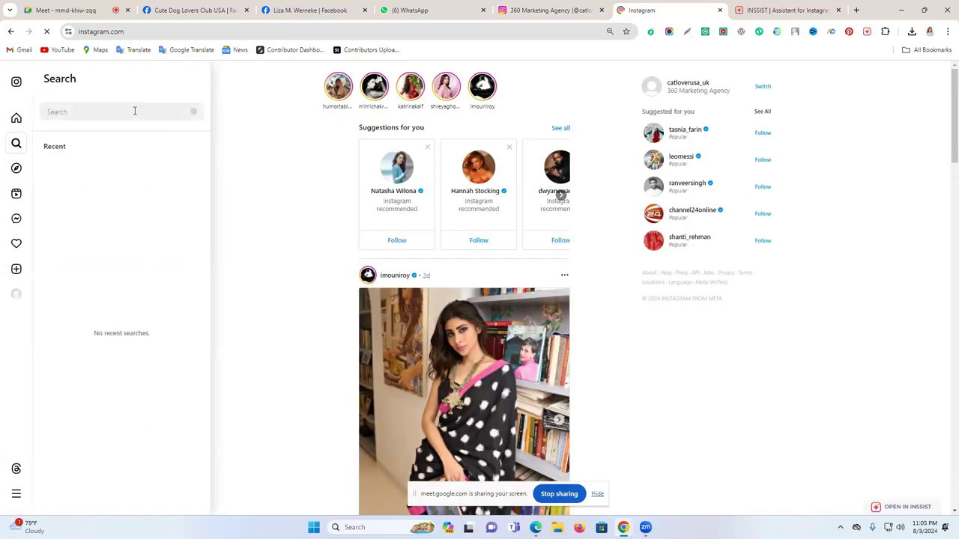
type("instagram")
key("ctrl+a")
type("do")
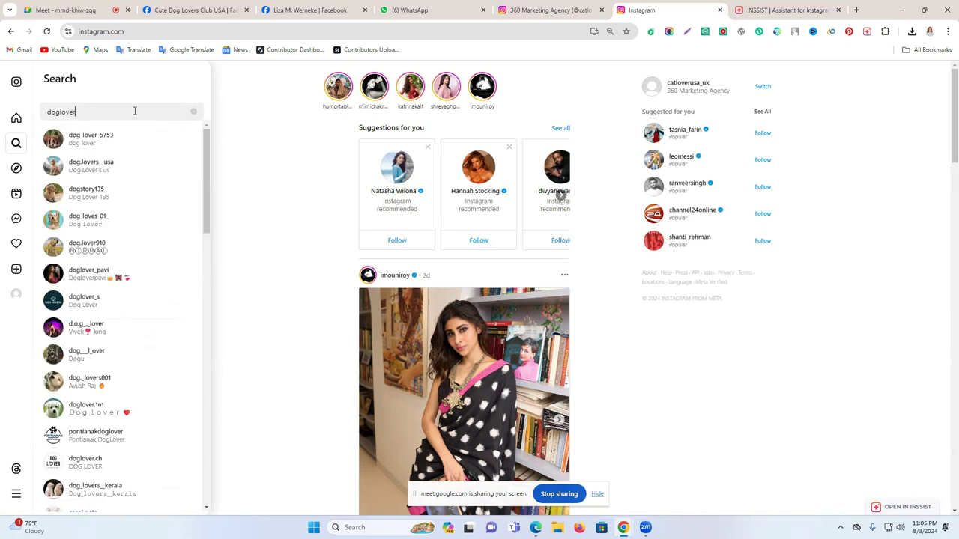
type("usa")
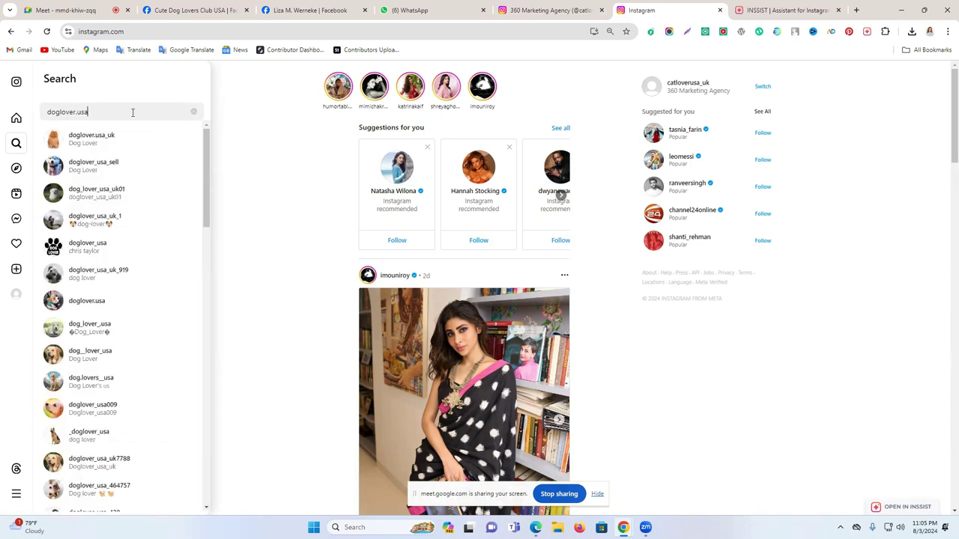
Step: Change the Instagram search to doglover.uk and open the dog_lover.uk profile
key("BackSpace")
key("BackSpace")
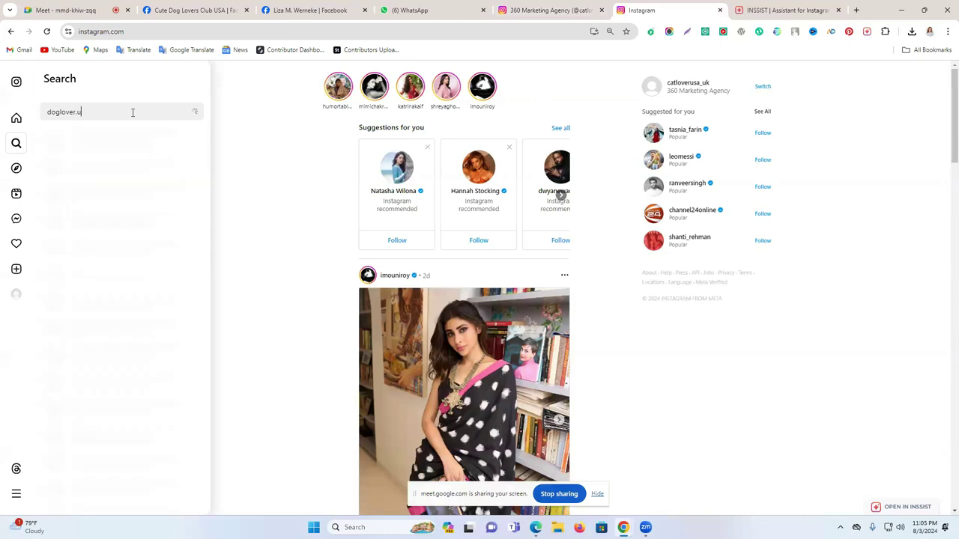
type("u")
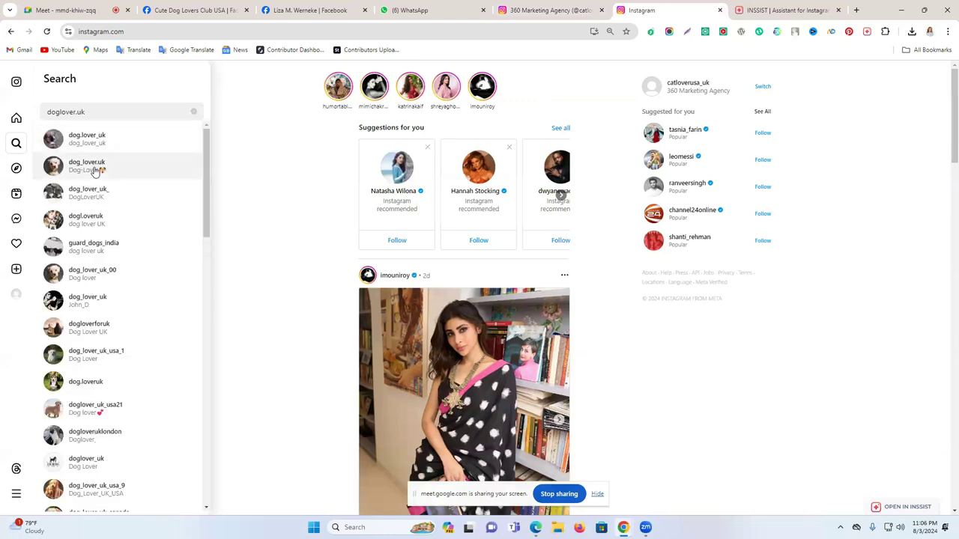
left_click(95, 170)
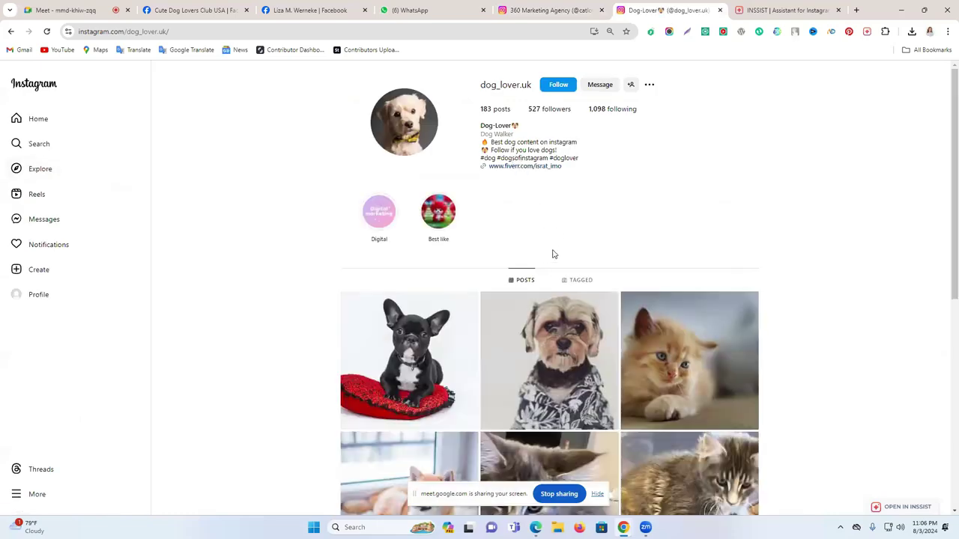
Step: Examine the dog_lover.uk profile's picture, bio and posts, and compare them with the new account's own profile
scroll(558, 262, "down", 3)
scroll(612, 7, "up", 3)
left_click(586, 9)
left_click(629, 10)
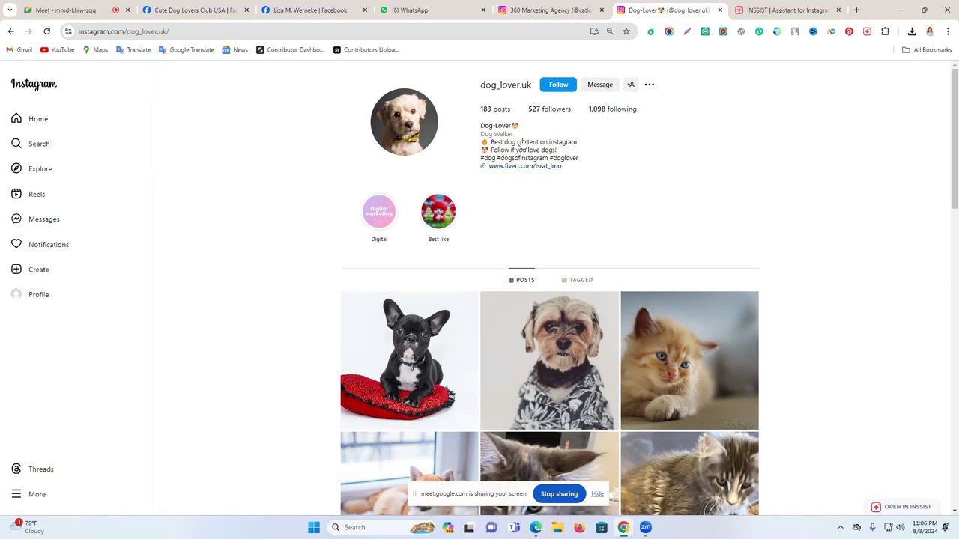
left_click(550, 10)
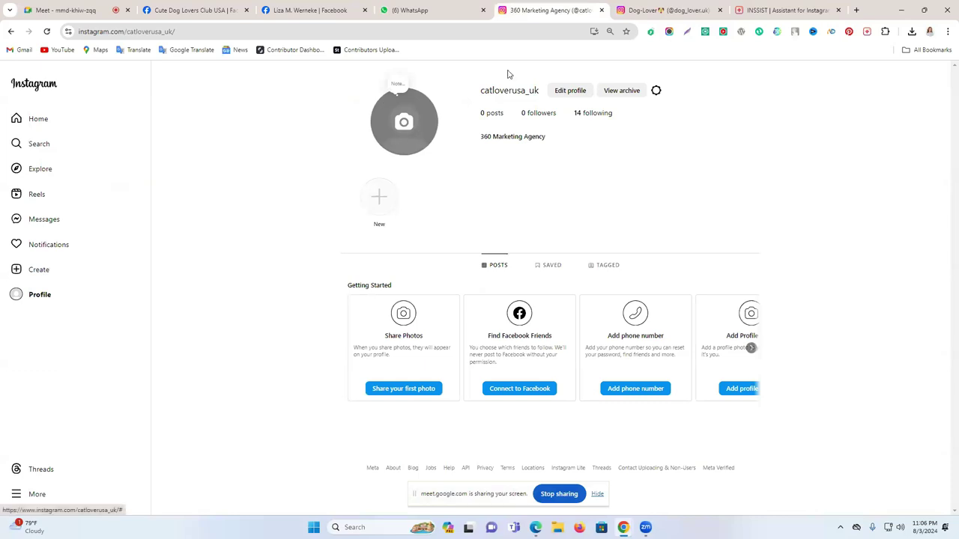
Step: Open canva.com in a new browser tab
left_click(856, 10)
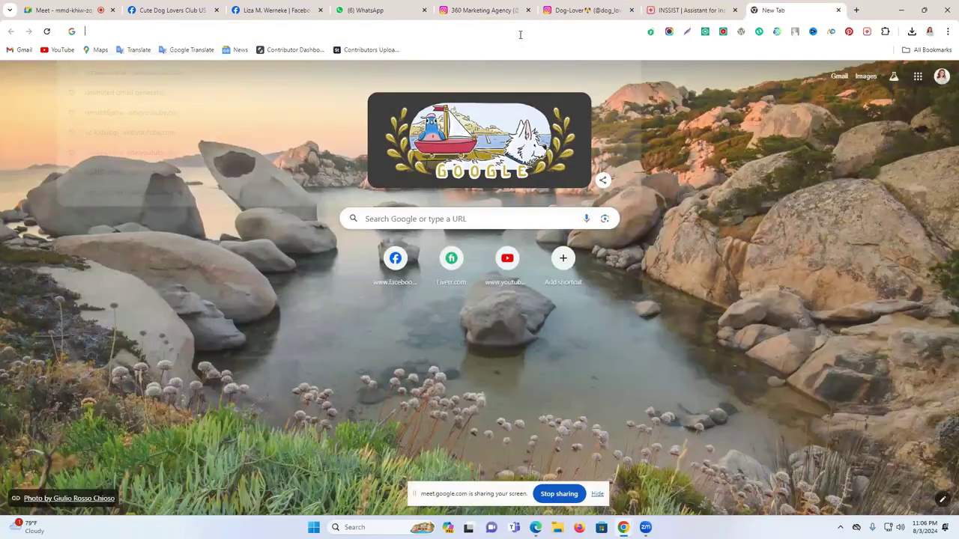
type("canva.com")
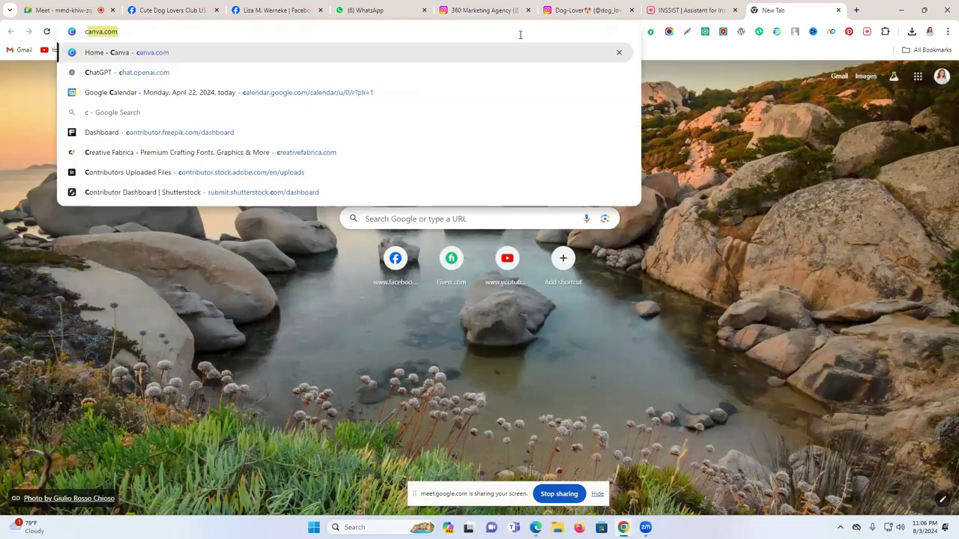
key("Return")
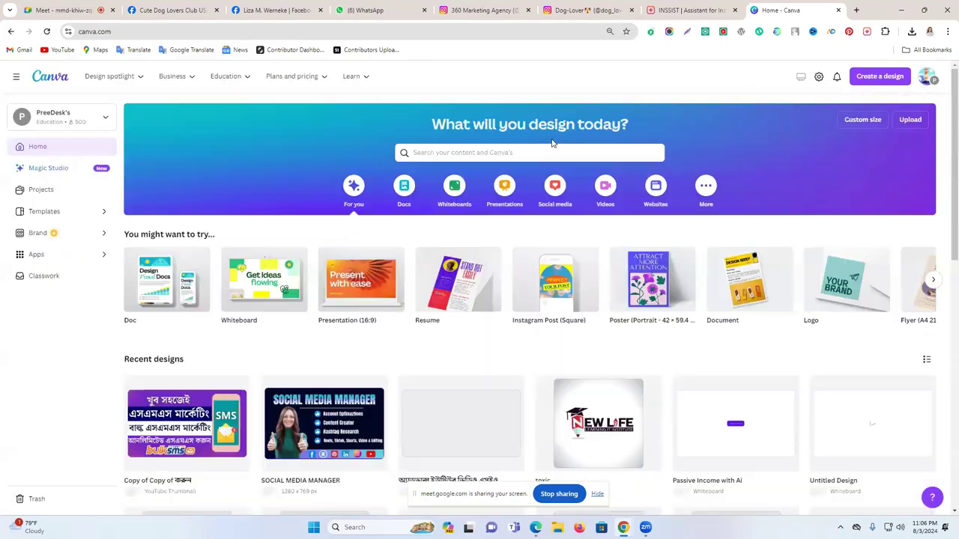
Step: Find the 500 × 500 px Logo design type in Canva and create a blank logo
left_click(536, 149)
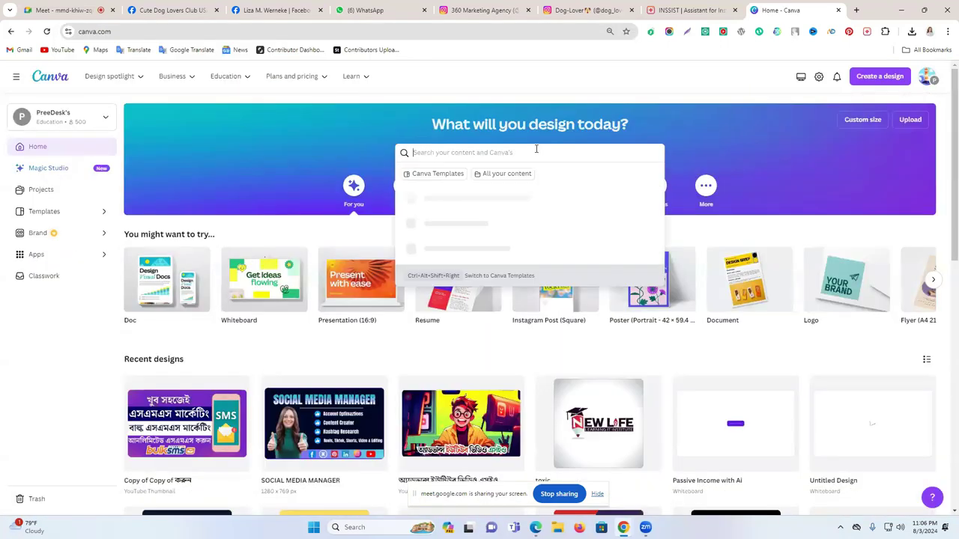
type("logo")
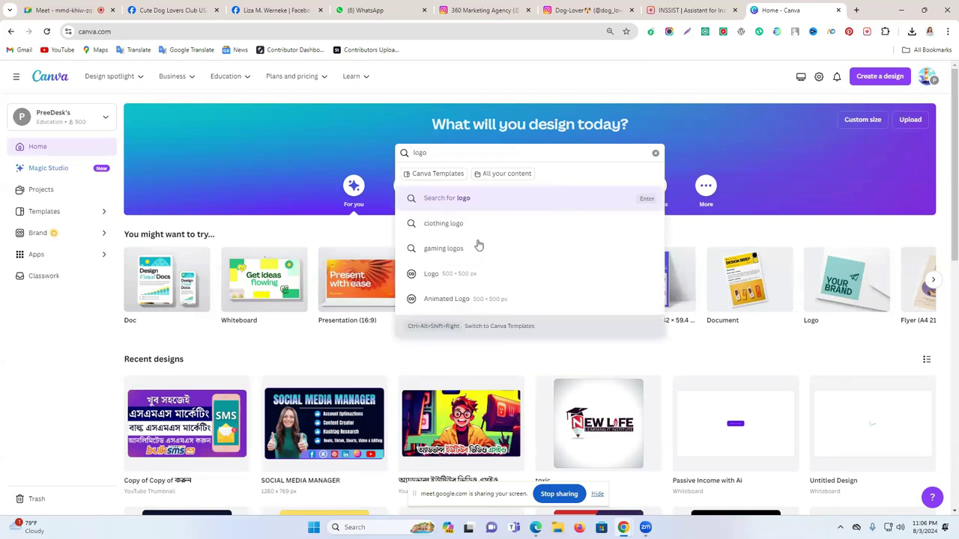
left_click(449, 274)
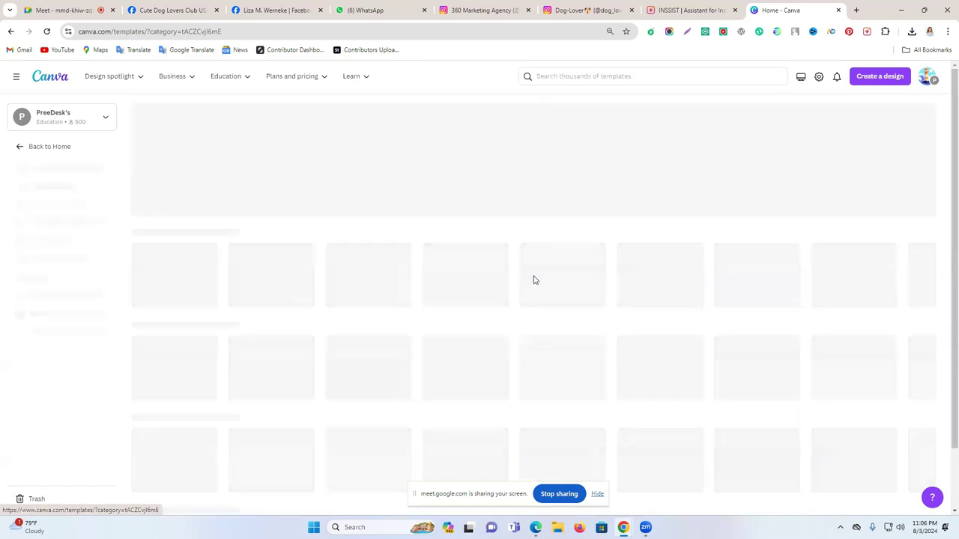
scroll(559, 278, "down", 2)
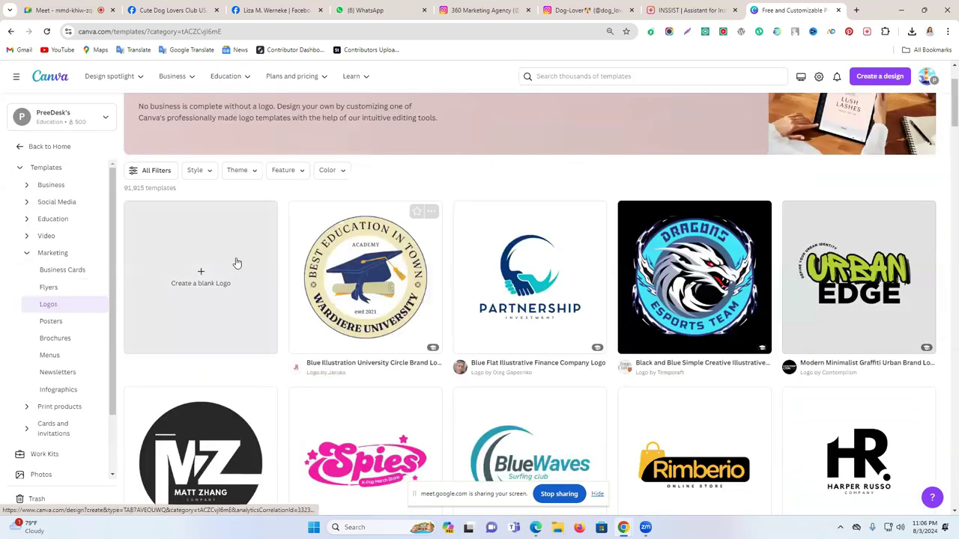
left_click(235, 285)
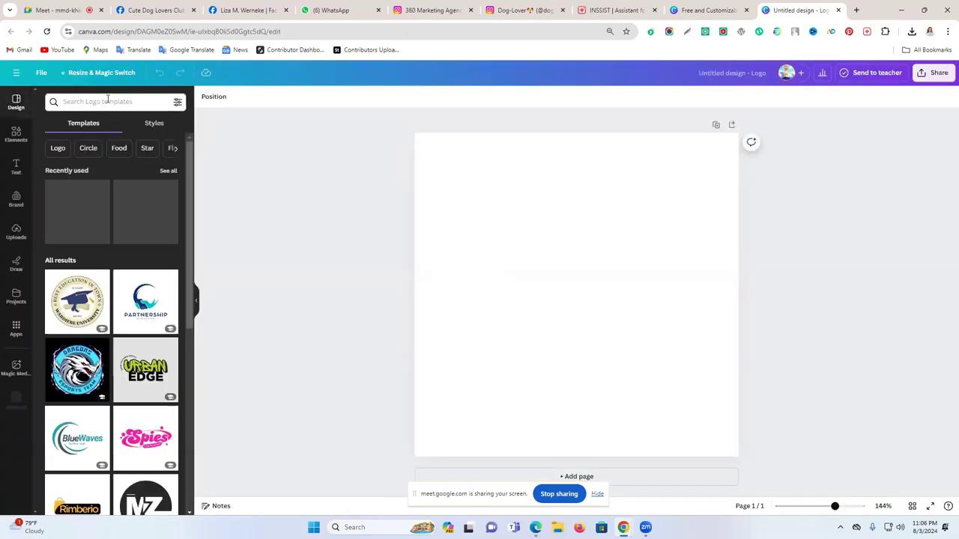
Step: Search Canva's logo templates for "cat" and look through the resulting designs
left_click(107, 101)
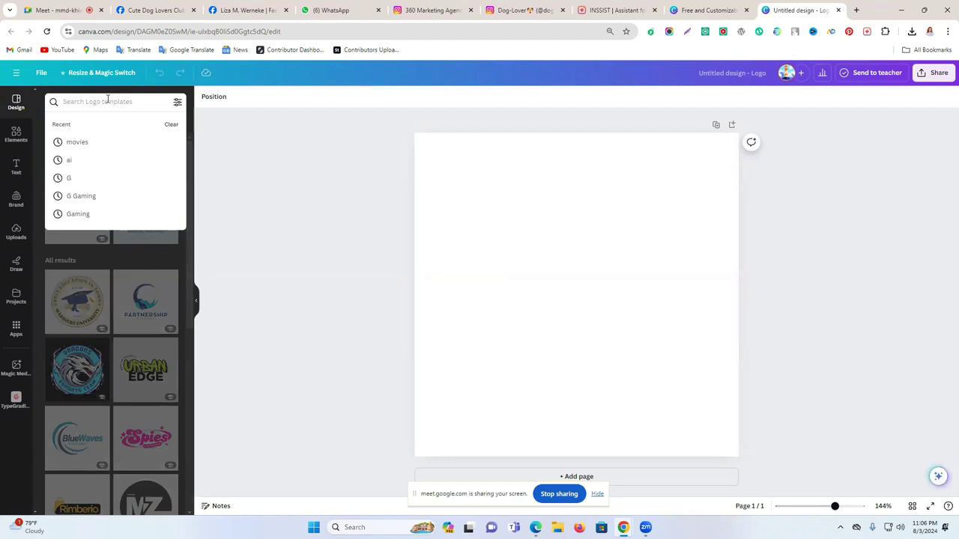
type("cat")
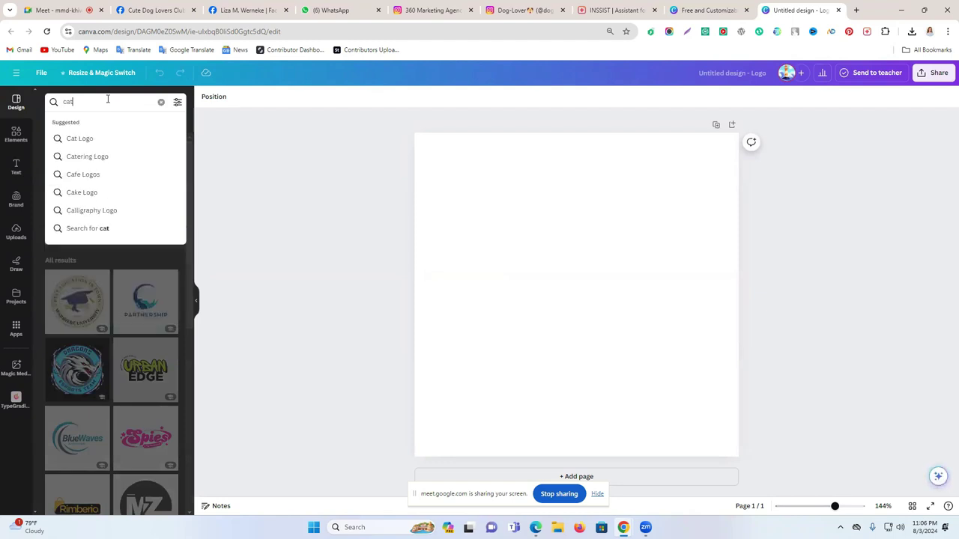
key("Return")
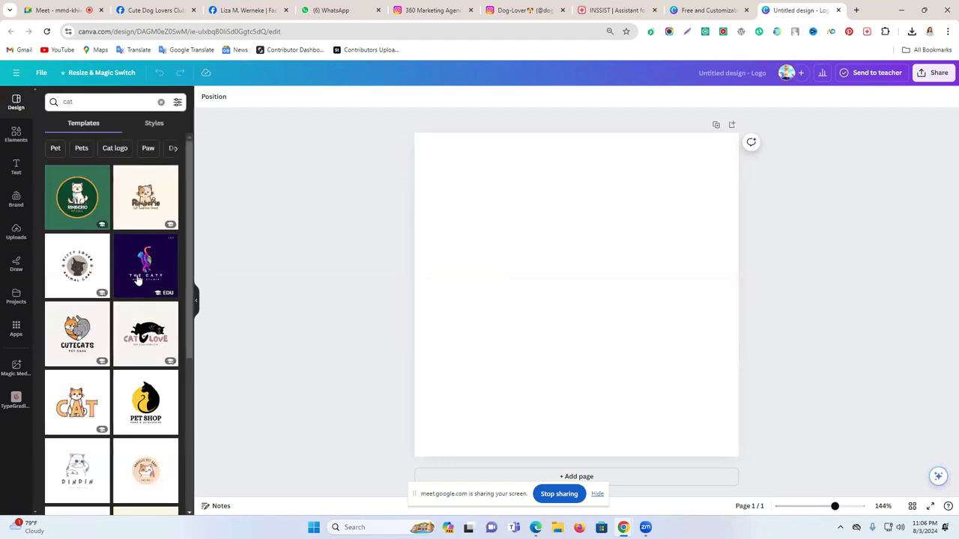
scroll(158, 333, "down", 3)
scroll(159, 333, "down", 10)
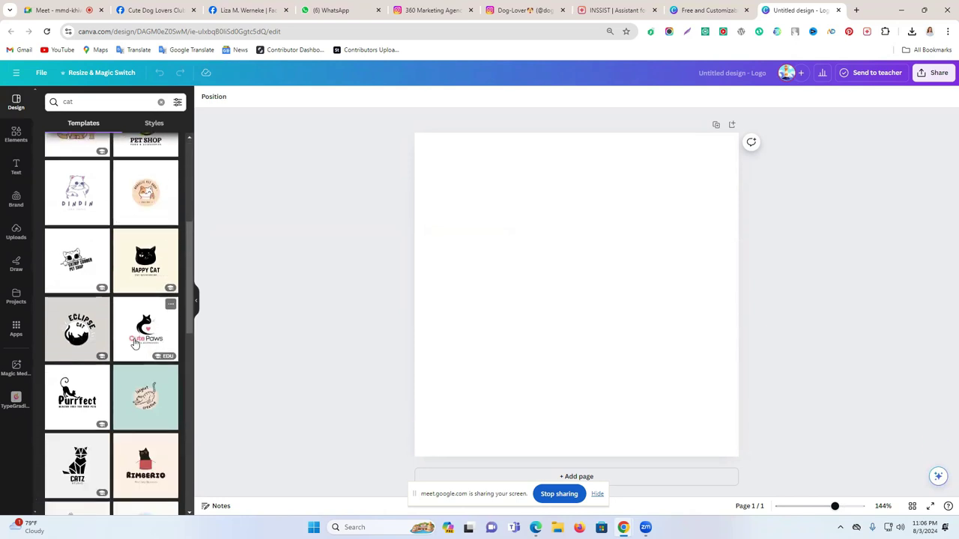
scroll(133, 343, "up", 5)
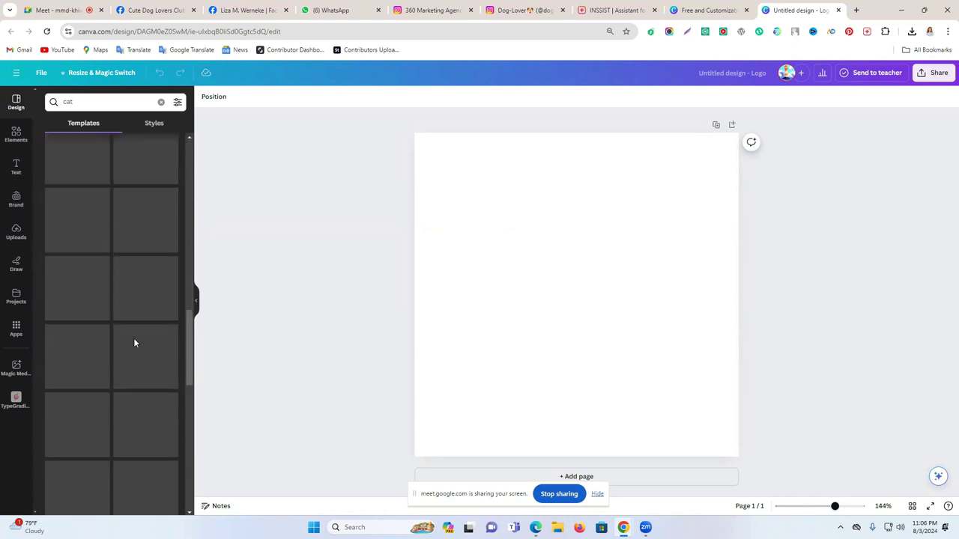
Step: Open Ideogram's explore page at ideogram.ai/t/explore in a new browser tab
left_click(856, 10)
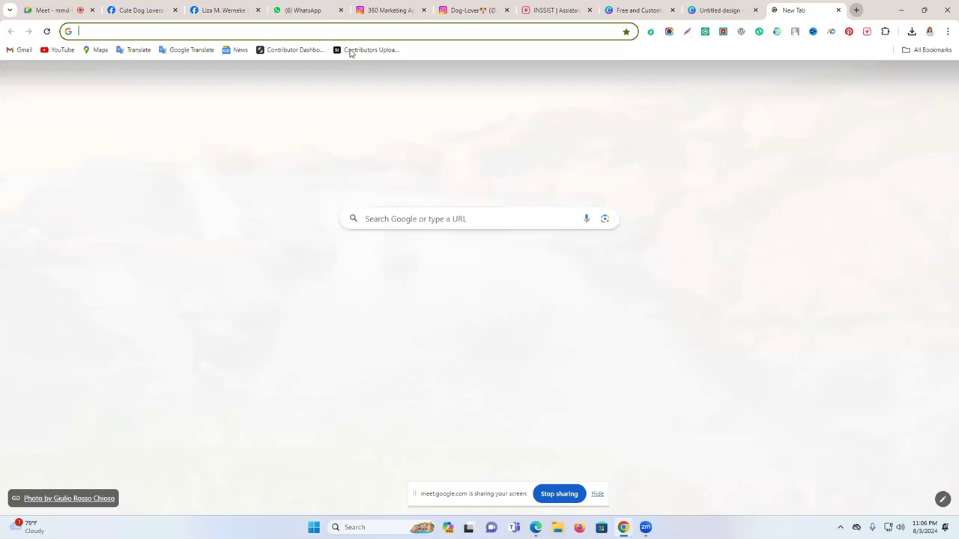
type("ideogram.ai/t/explore")
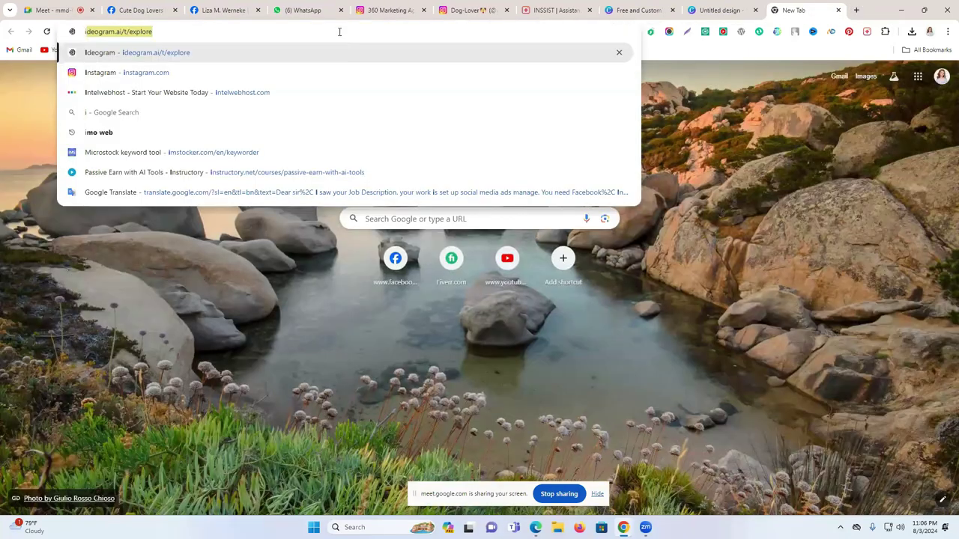
left_click(203, 56)
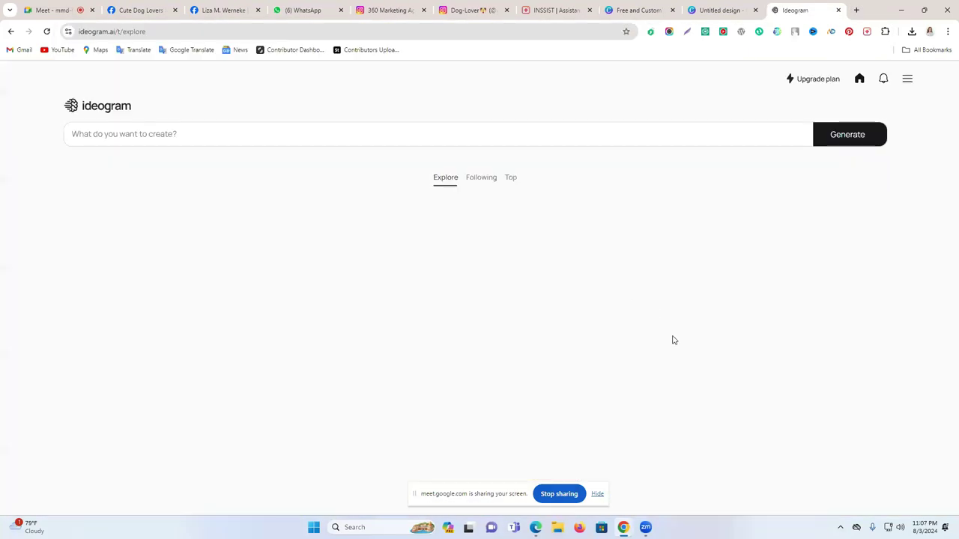
Step: Browse Ideogram's Explore gallery, open the circular off-road vehicle logo, and examine its full prompt and image variants
scroll(566, 310, "down", 5)
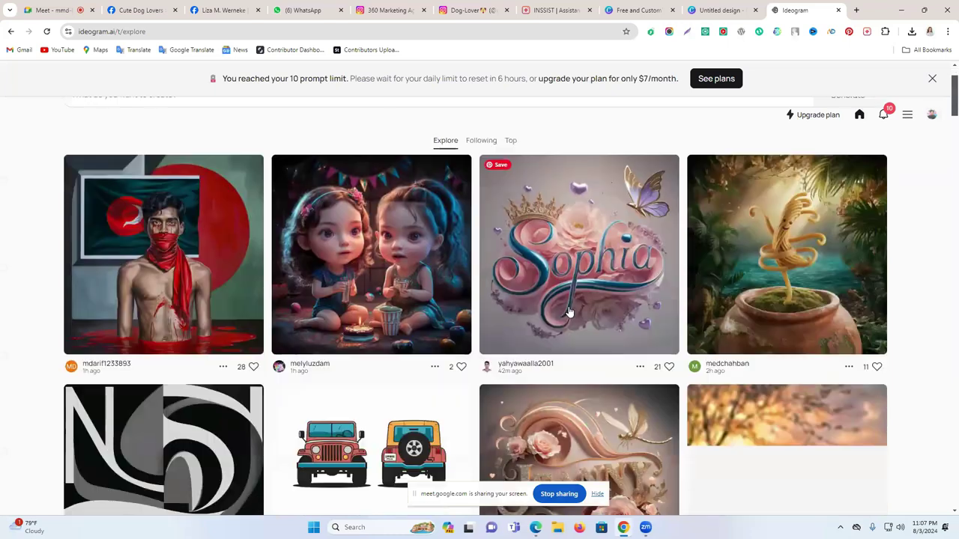
scroll(569, 311, "down", 5)
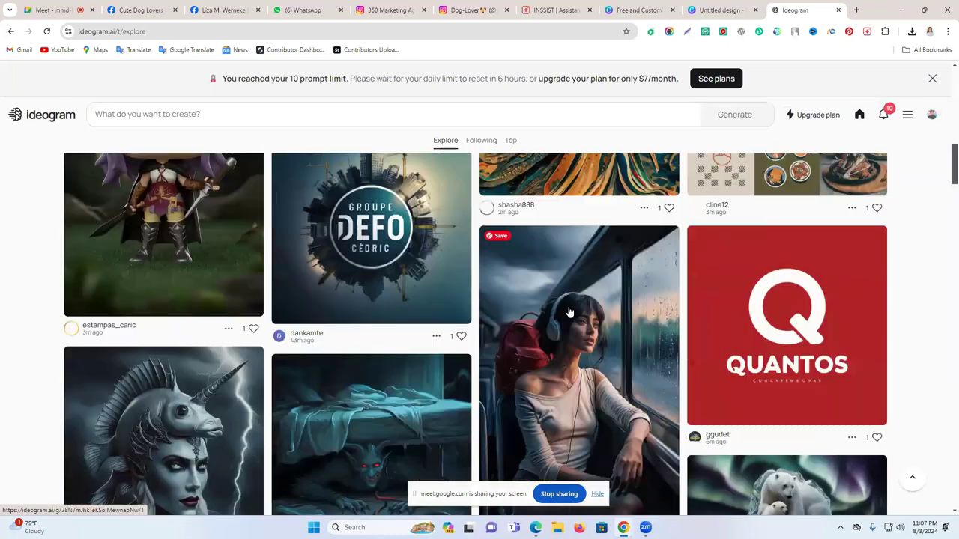
scroll(567, 306, "down", 5)
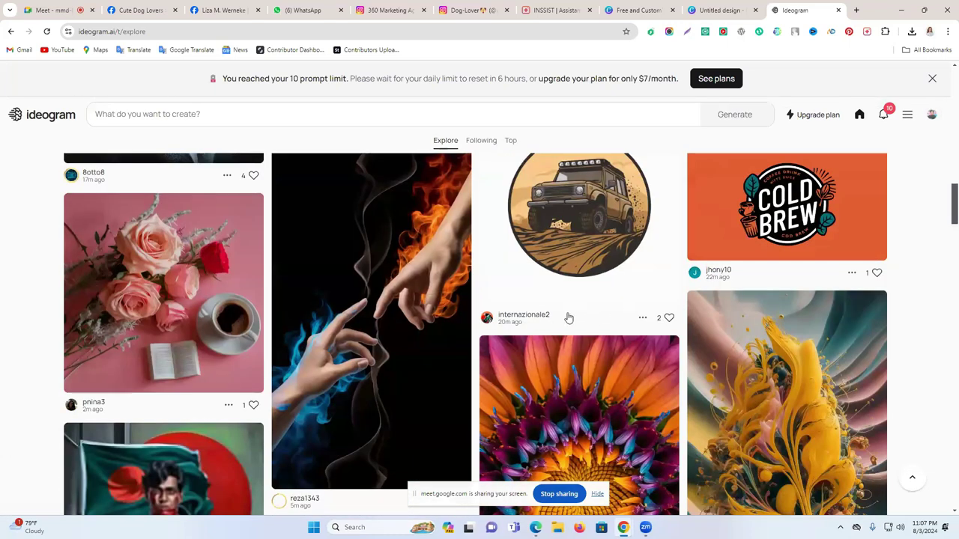
scroll(567, 316, "up", 1)
left_click(595, 297)
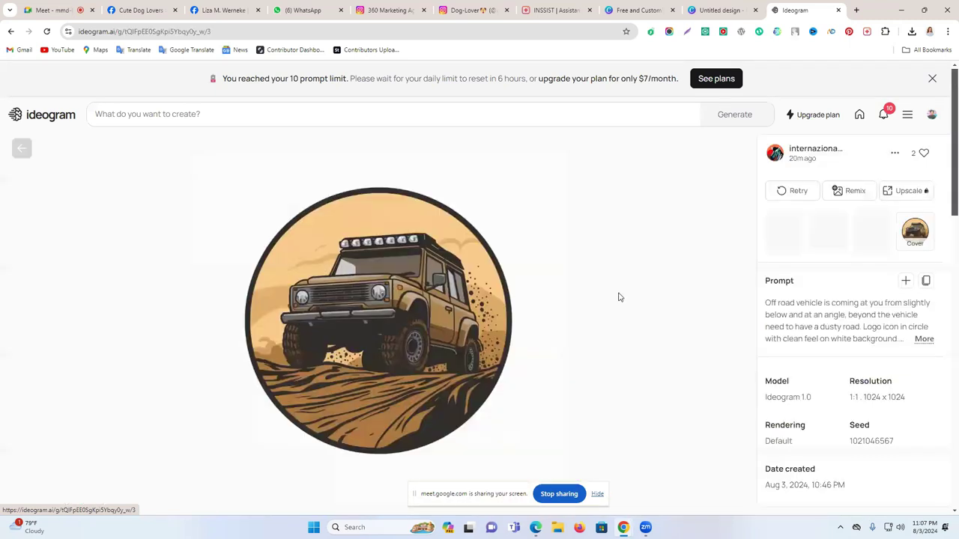
left_click(923, 340)
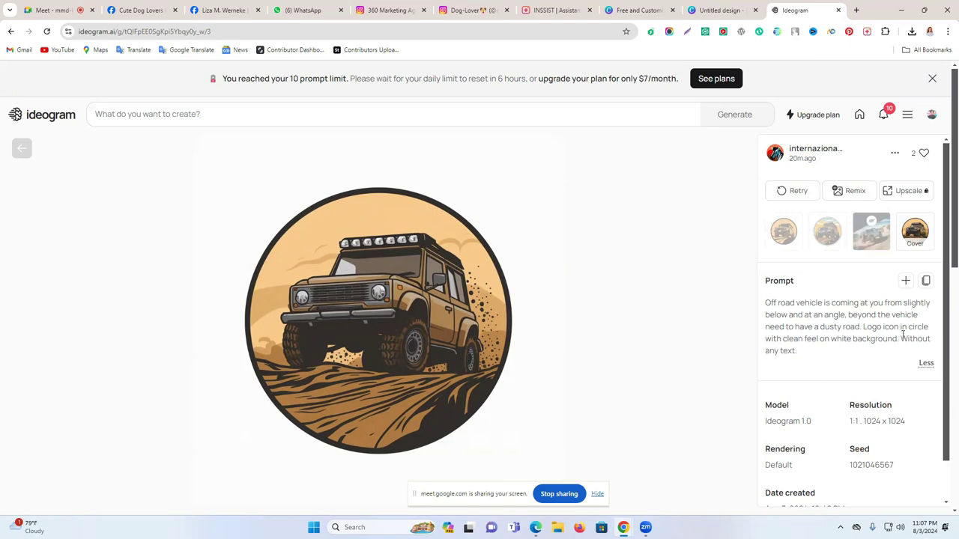
left_click(828, 249)
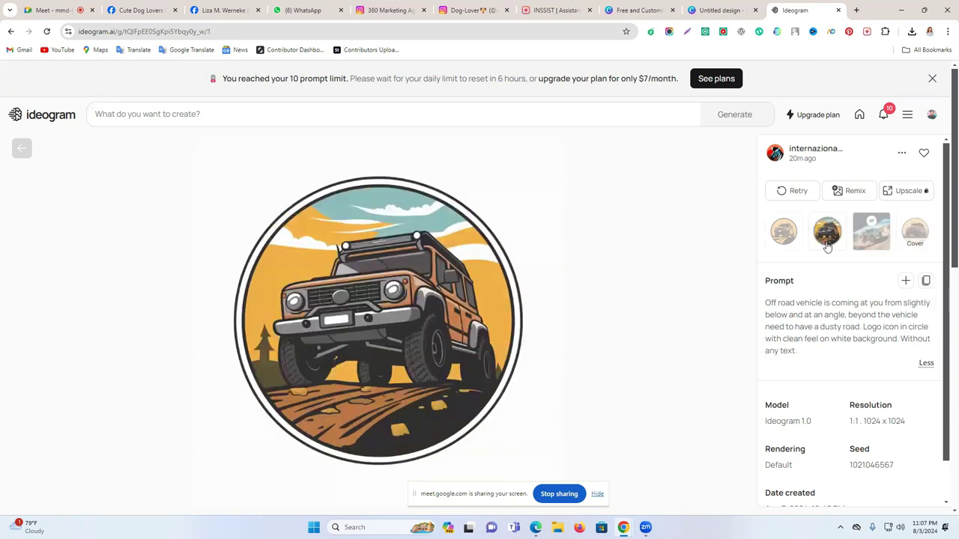
left_click(783, 234)
left_click(829, 237)
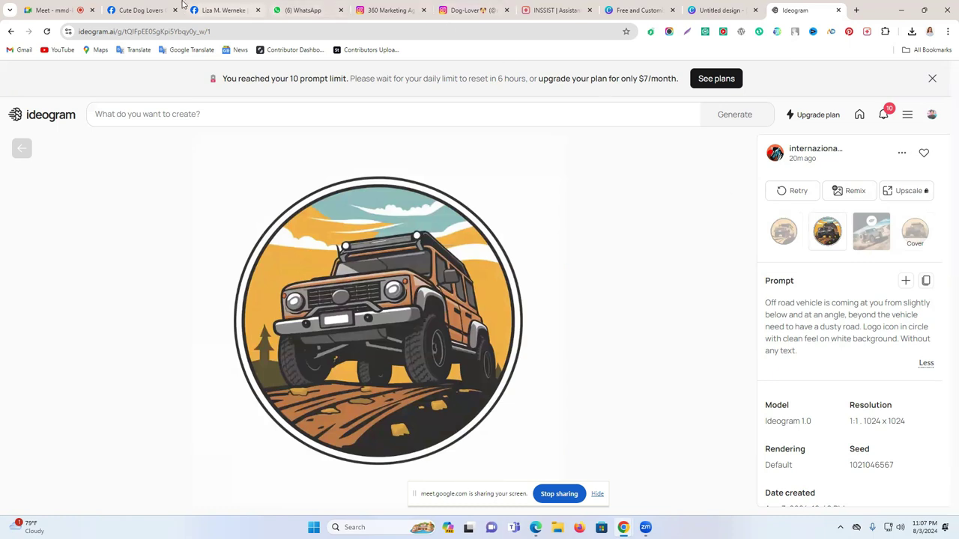
Step: Open Google Translate in a new tab, then return to Ideogram and log out of the current account
left_click(857, 10)
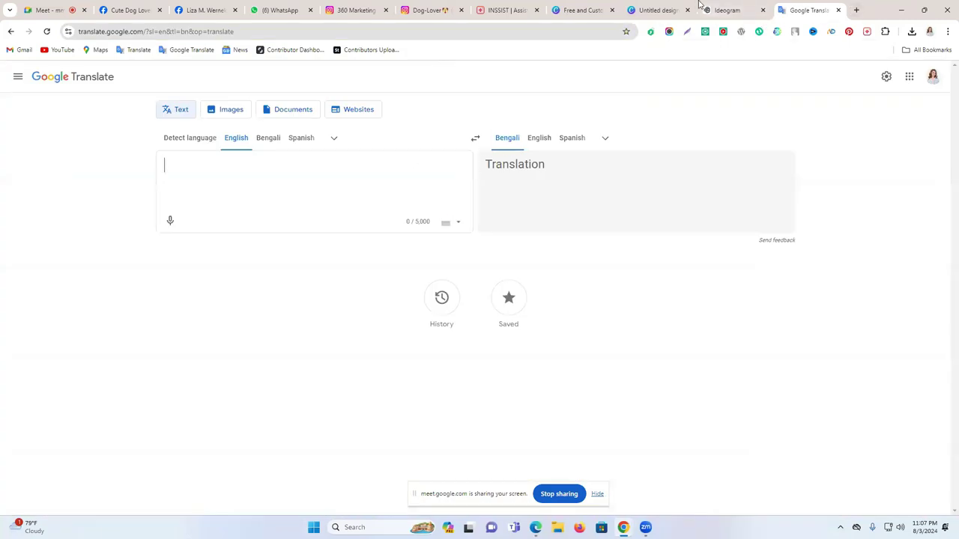
left_click(724, 10)
left_click(932, 114)
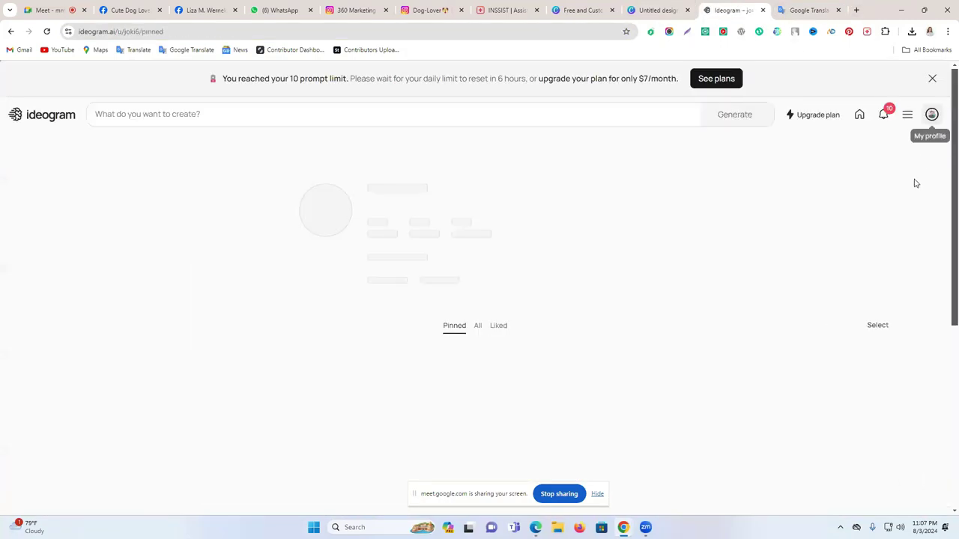
left_click(909, 116)
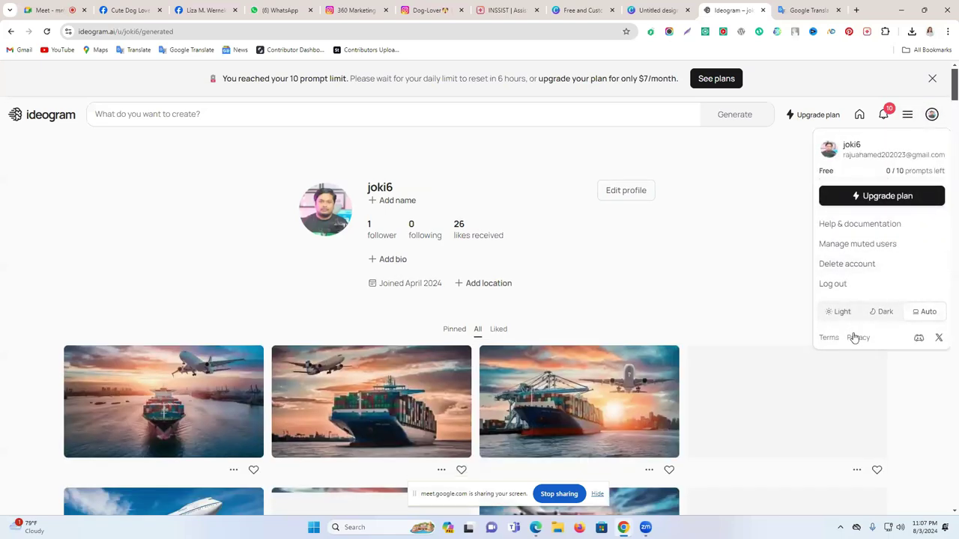
left_click(832, 282)
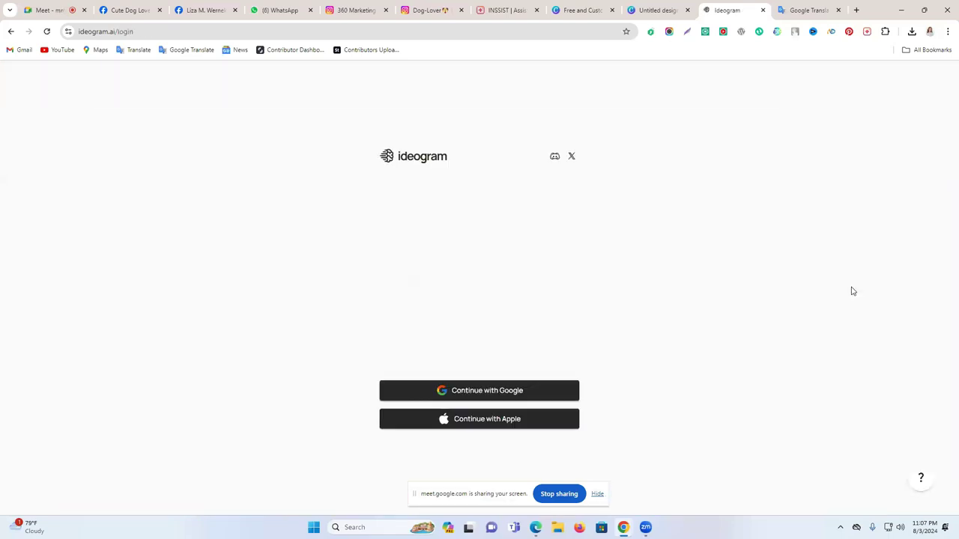
Step: Sign in to Ideogram with a different Google account and approve sharing its details
left_click(533, 387)
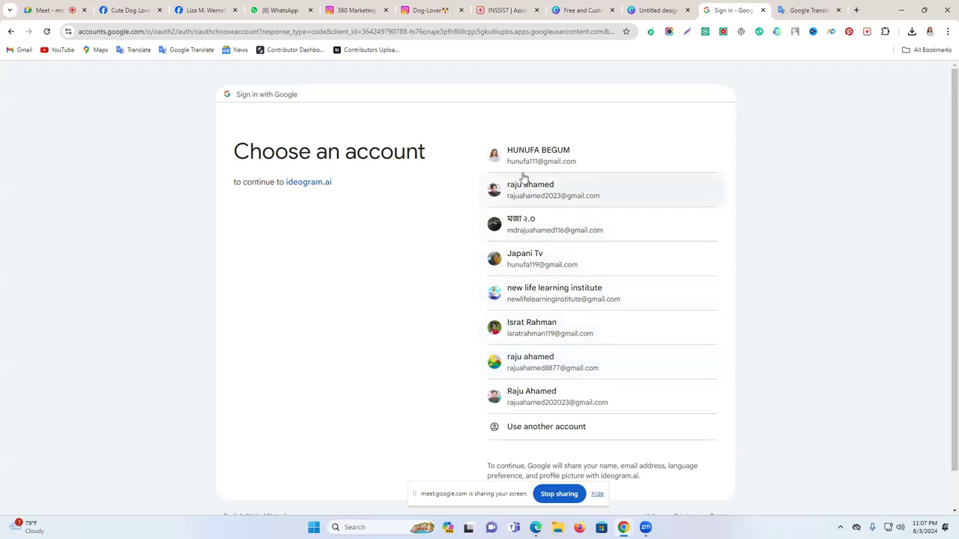
left_click(530, 263)
left_click(636, 343)
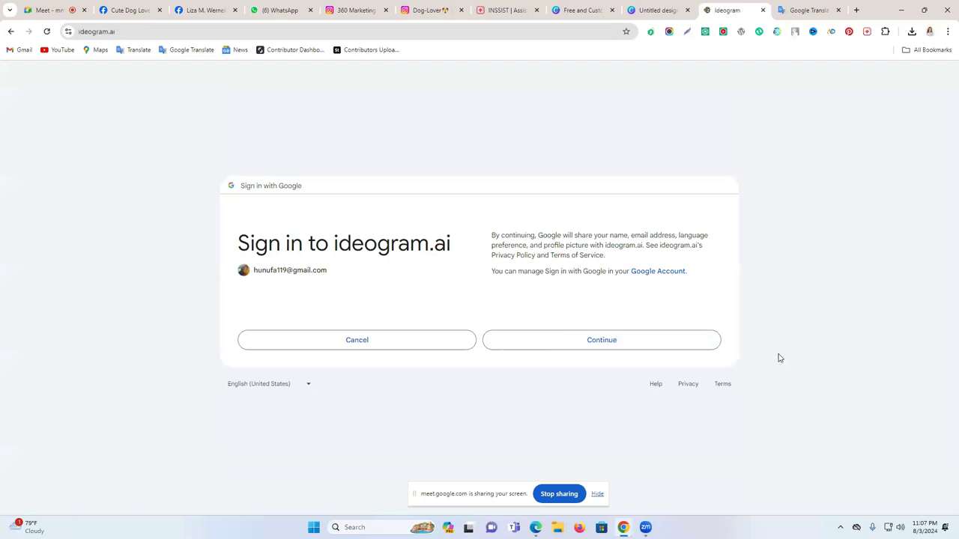
Step: In Google Translate, translate a dictated Bengali request for a logo like an attractive cat icon into English
left_click(630, 7)
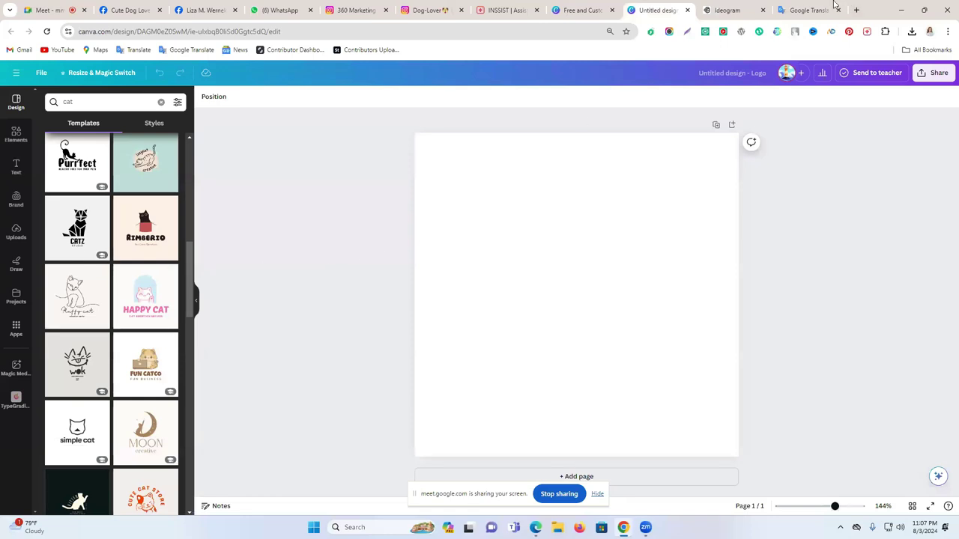
left_click(805, 10)
left_click(259, 146)
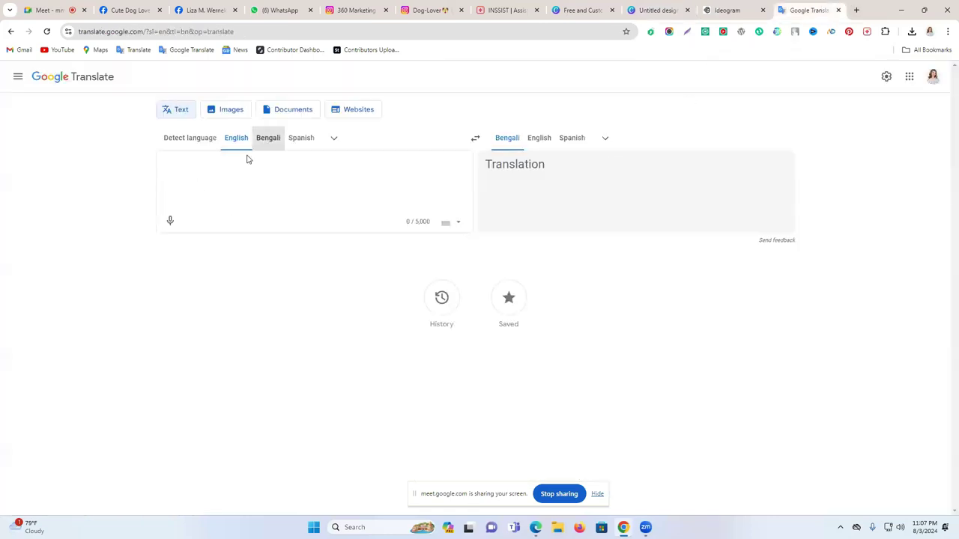
left_click(170, 221)
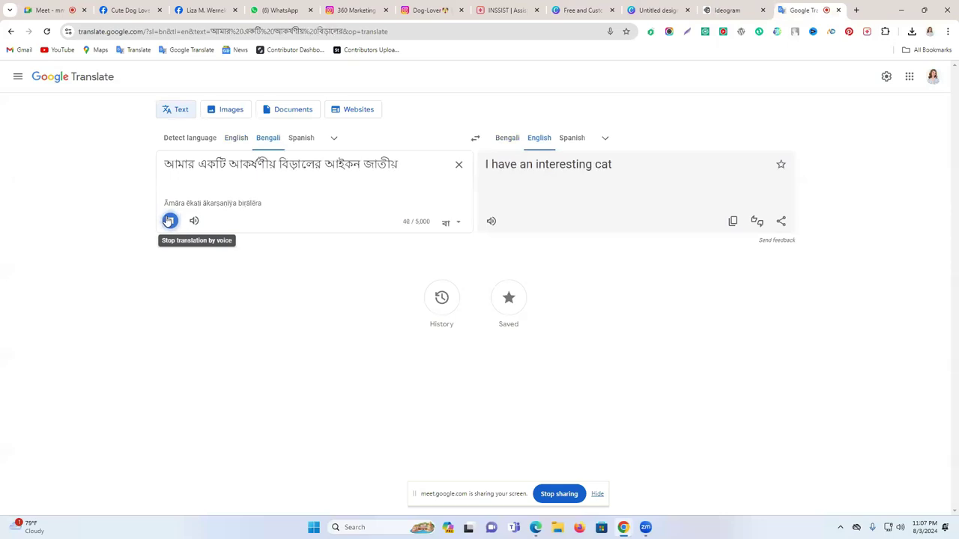
left_click(170, 221)
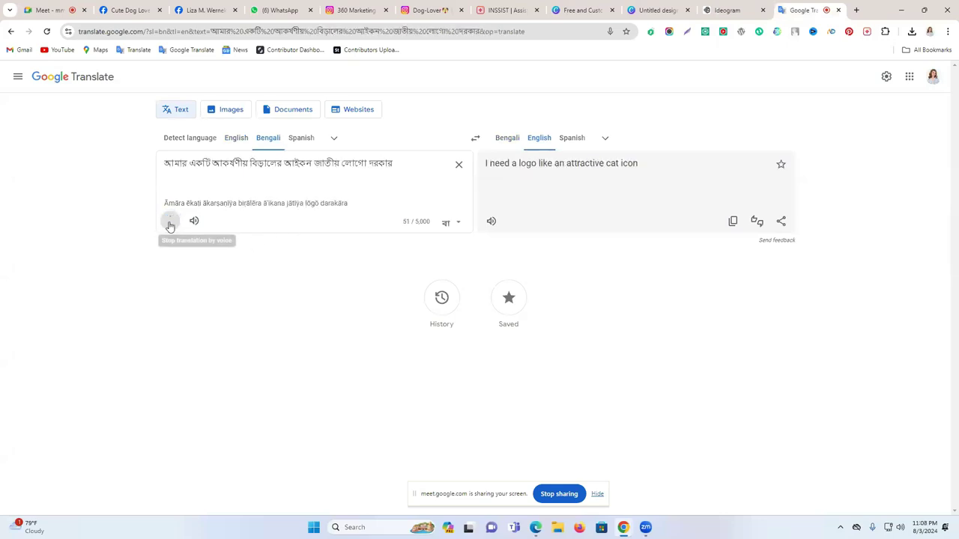
Step: Create the new Ideogram profile with the suggested username and name, and dismiss the welcome message
left_click(722, 6)
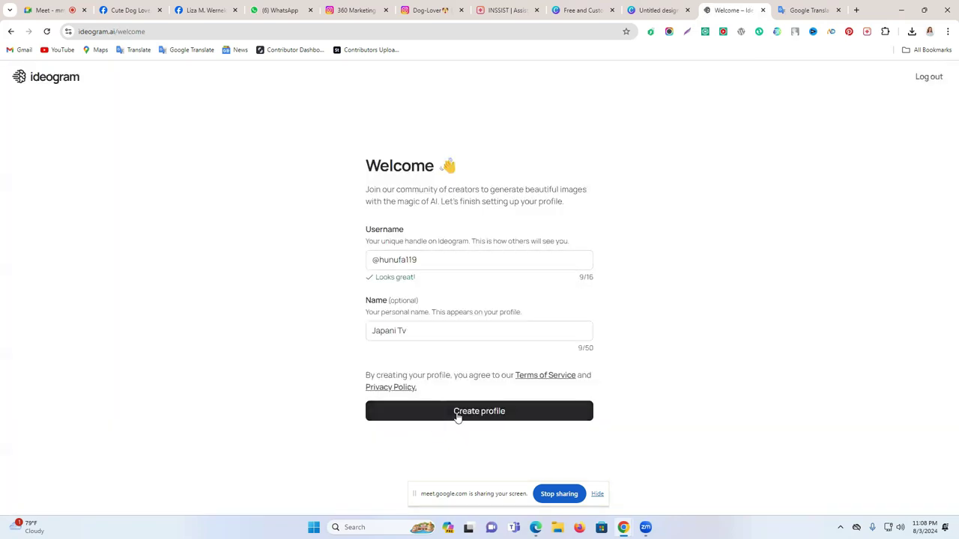
left_click(457, 416)
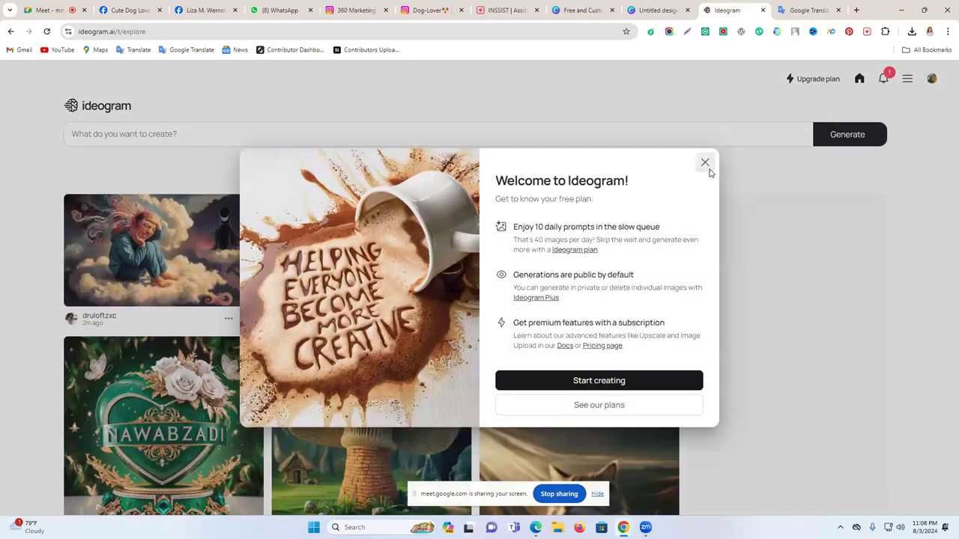
left_click(705, 163)
Step: Generate images from the prompt "I need a logo like an attractive cat icon" with the illustration and 3d render styles
left_click(299, 134)
type("I need a logo like an attractive cat icon")
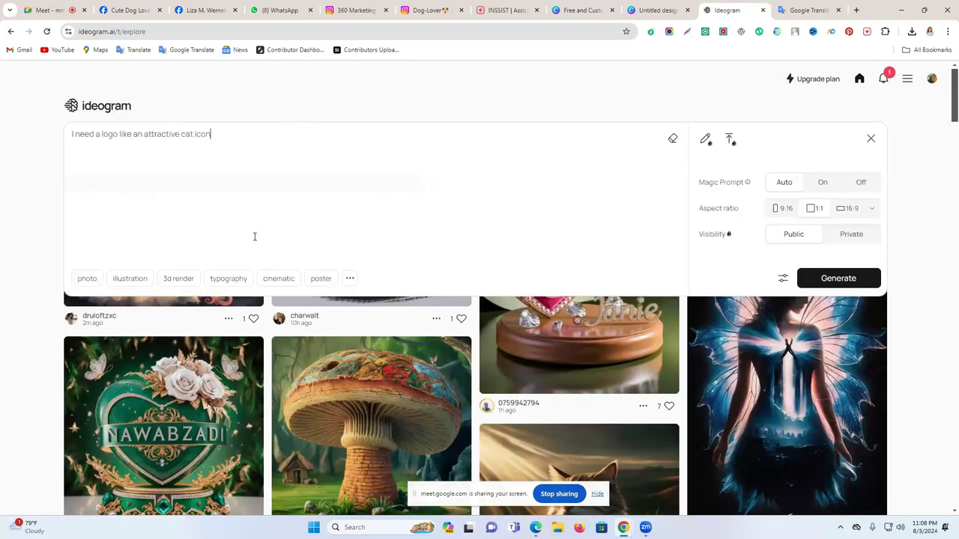
left_click(130, 278)
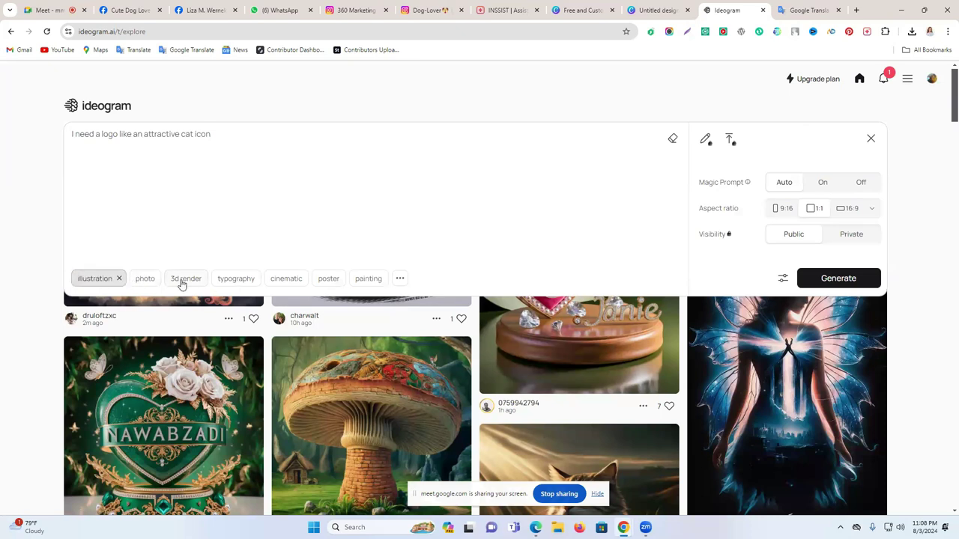
left_click(183, 279)
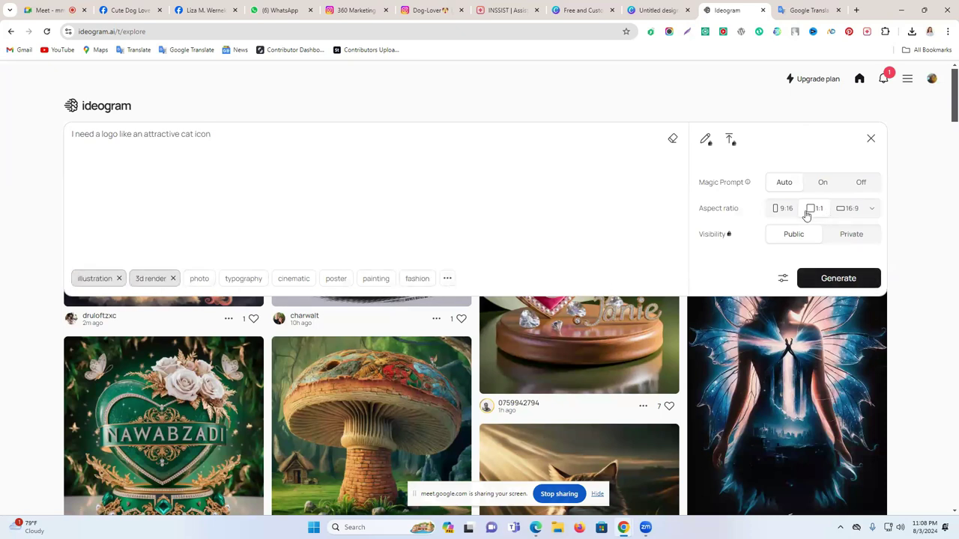
left_click(845, 279)
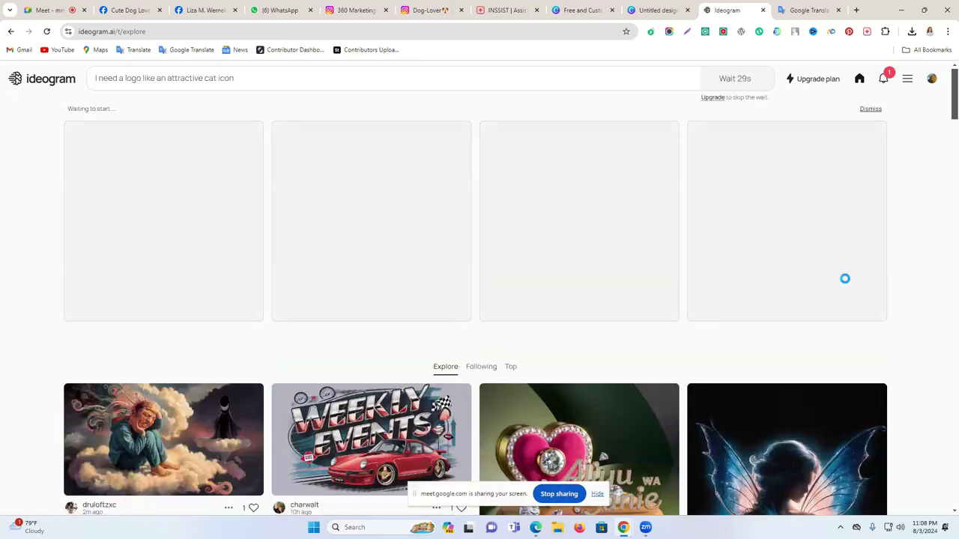
scroll(571, 354, "down", 3)
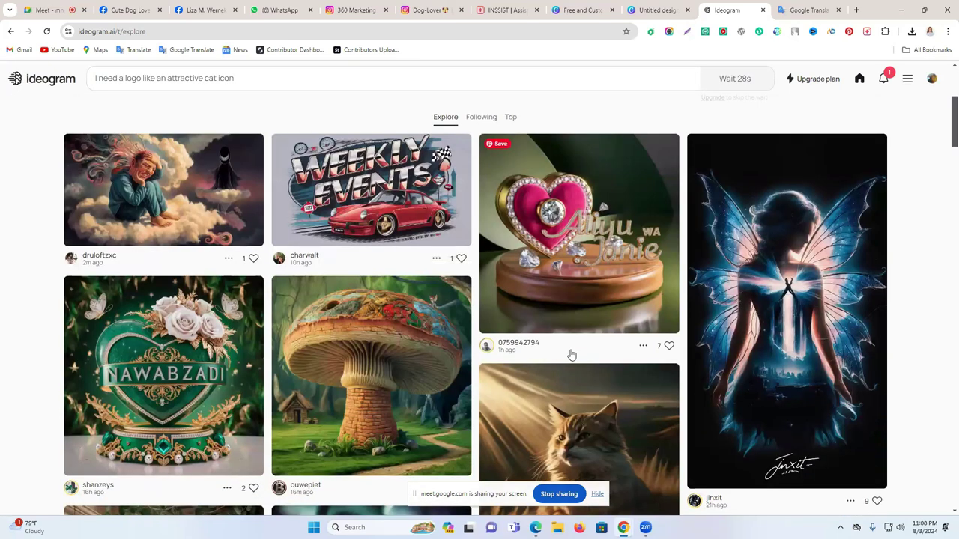
scroll(571, 355, "down", 5)
scroll(571, 354, "down", 5)
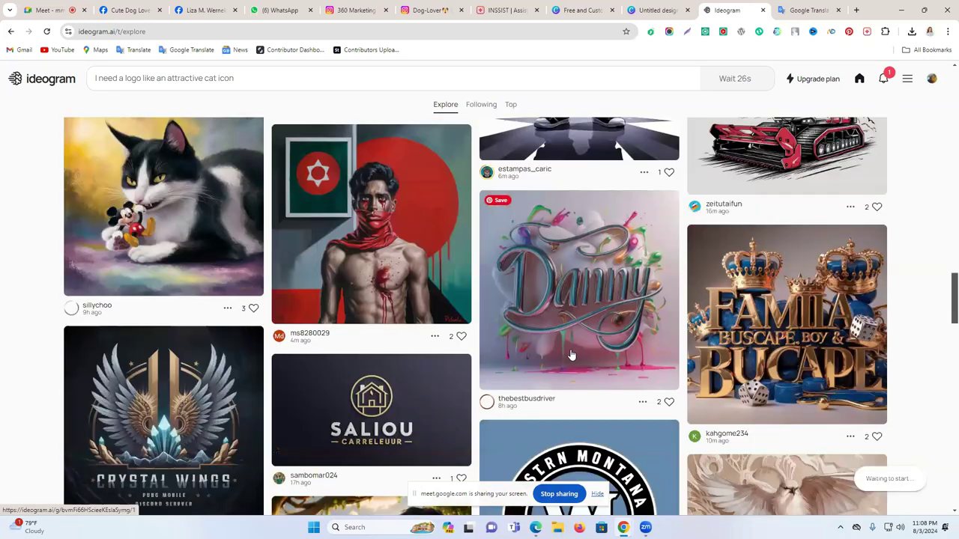
scroll(408, 193, "down", 3)
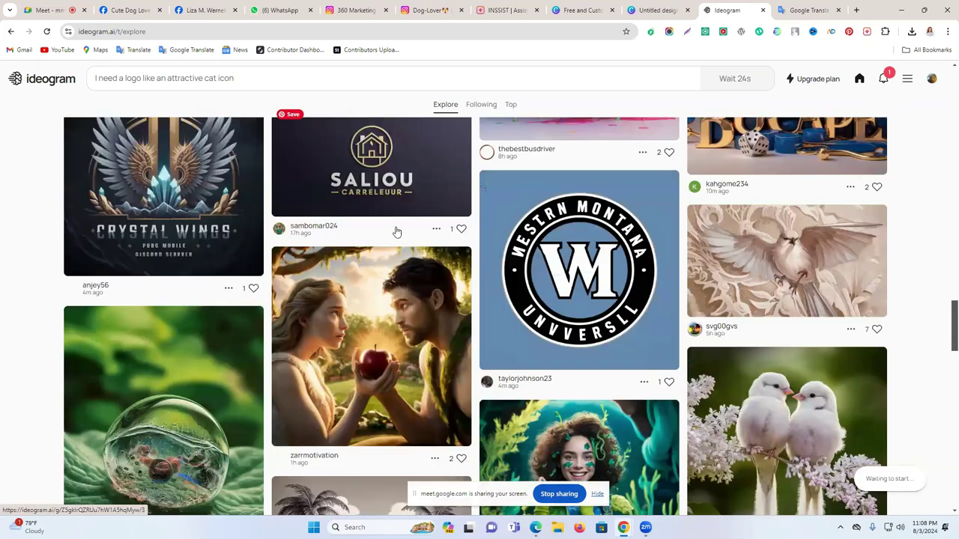
scroll(532, 310, "up", 1)
scroll(604, 346, "down", 5)
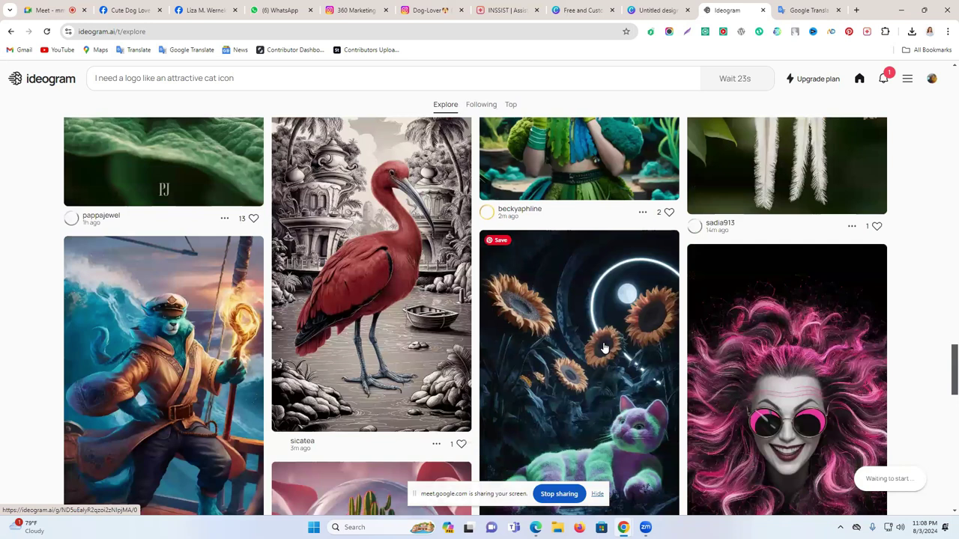
scroll(604, 347, "down", 5)
scroll(603, 347, "down", 5)
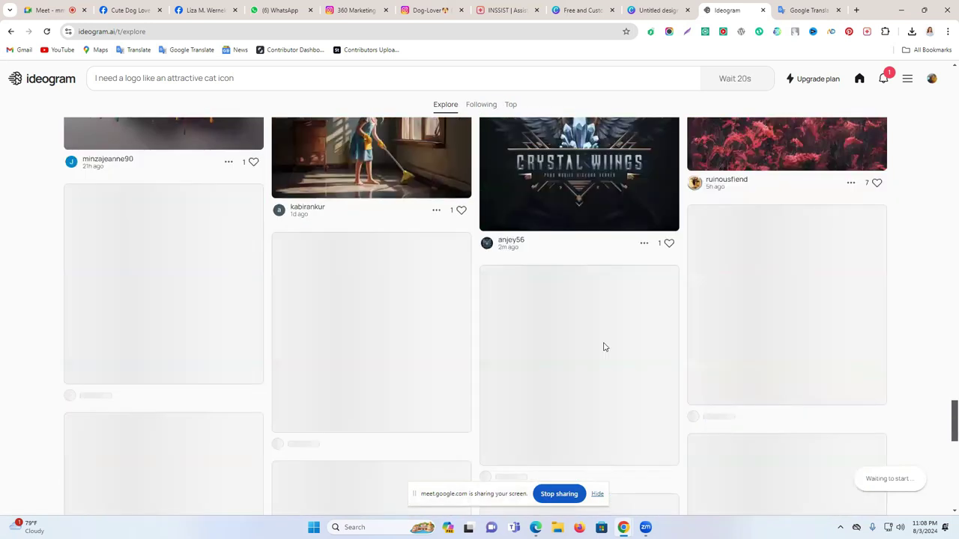
scroll(604, 346, "up", 2)
scroll(604, 347, "up", 5)
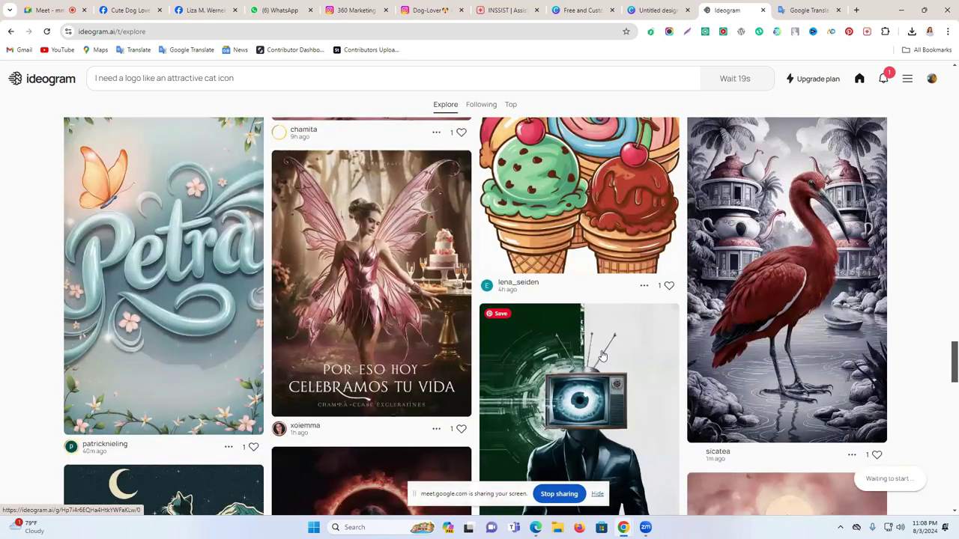
scroll(604, 355, "up", 10)
scroll(602, 354, "up", 10)
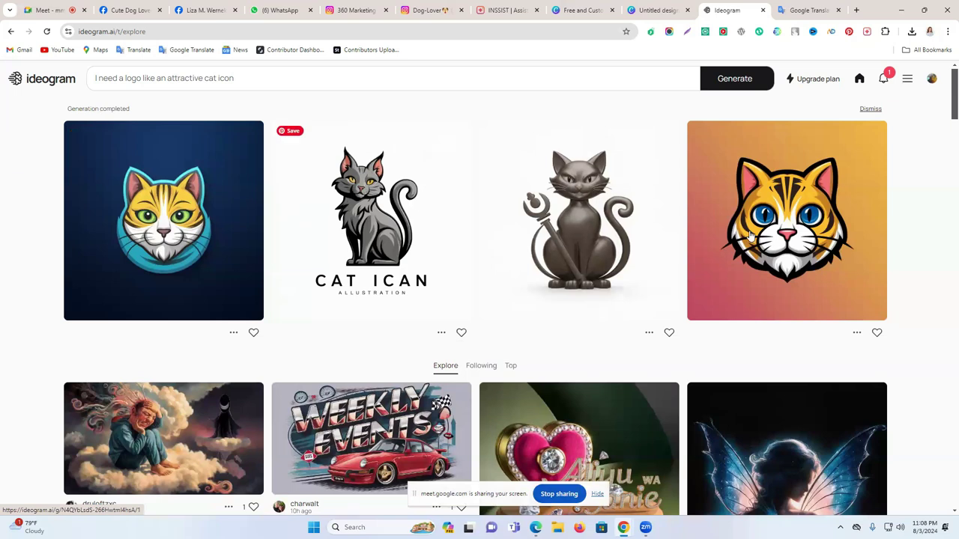
Step: Open the generated orange striped cat-head logo with blue eyes and save it to Downloads as a JPEG image
left_click(828, 234)
right_click(433, 193)
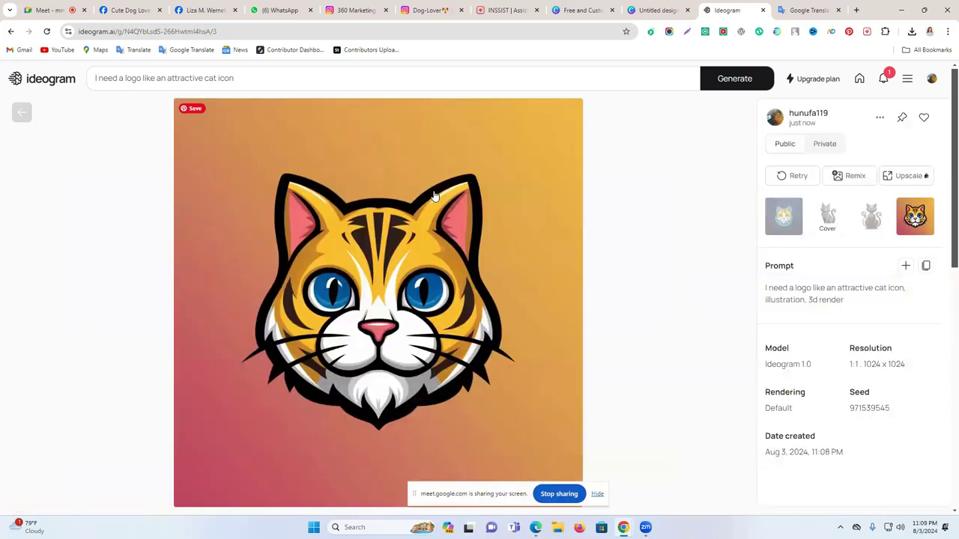
left_click(475, 216)
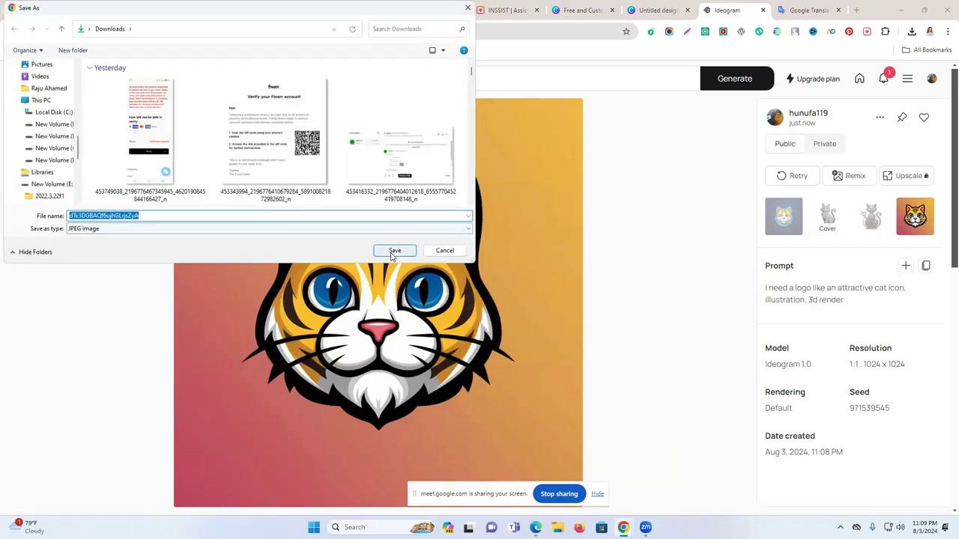
left_click(394, 254)
Step: On Instagram, upload the saved cat-head logo as the profile photo of catloverusa_uk
left_click(357, 10)
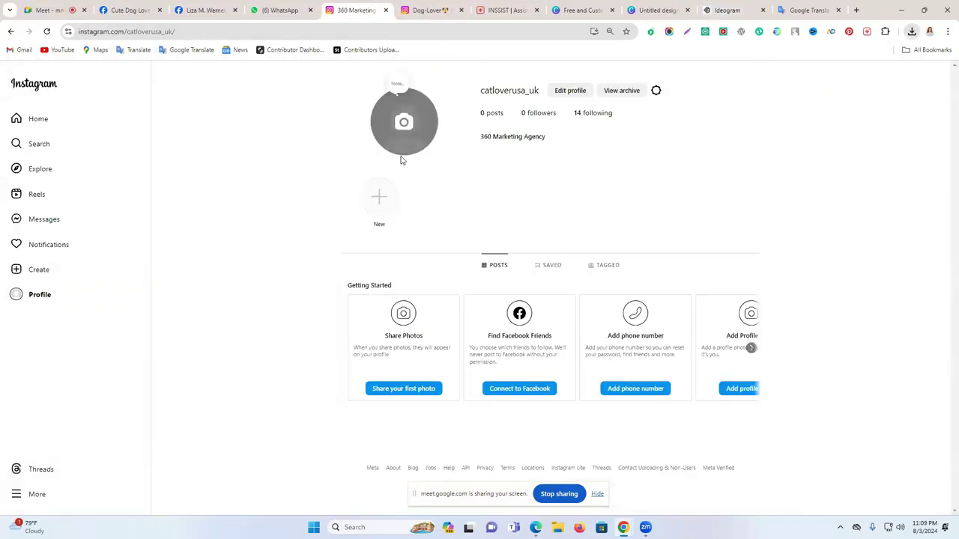
left_click(402, 122)
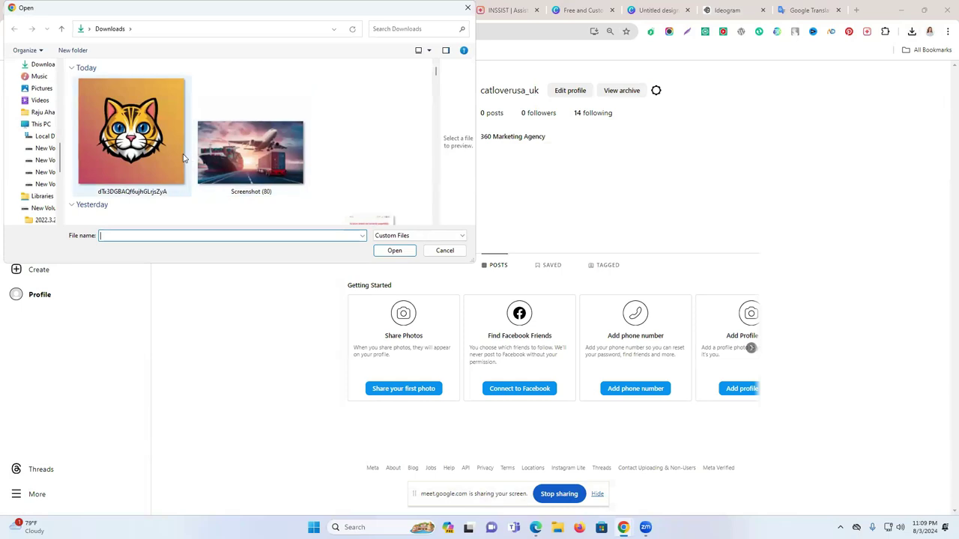
left_click(131, 131)
left_click(394, 250)
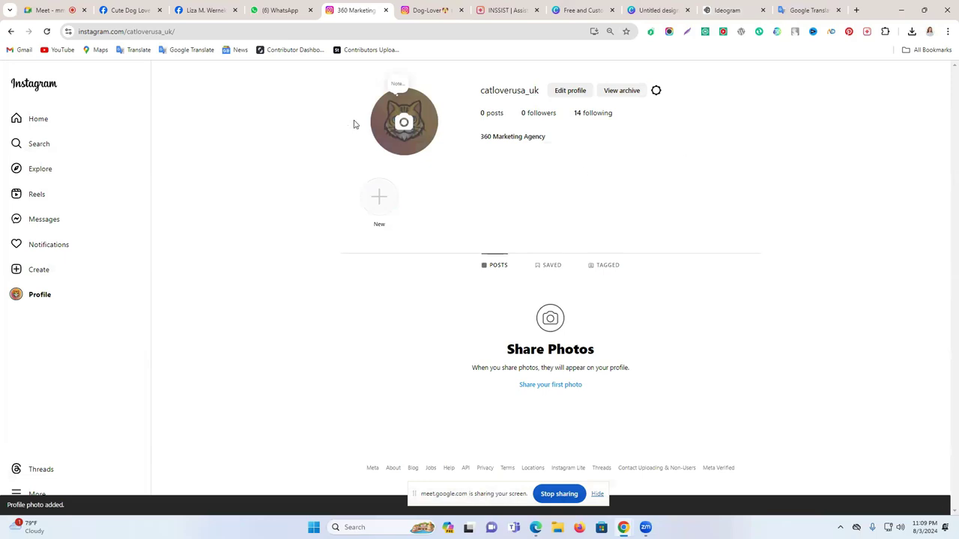
Step: Open the catloverusa_uk profile for editing at the empty bio, dismissing the Accounts Center notice
left_click(424, 8)
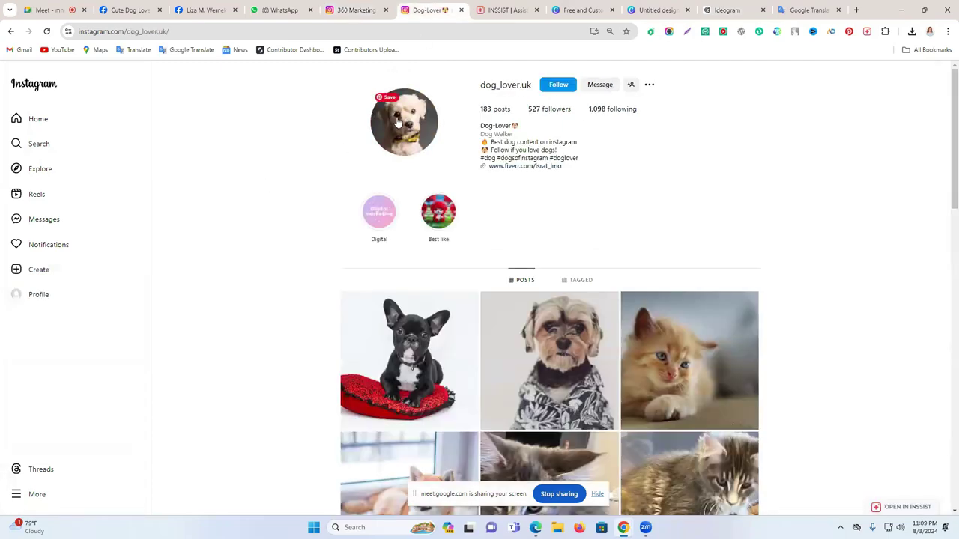
left_click(352, 8)
left_click(569, 90)
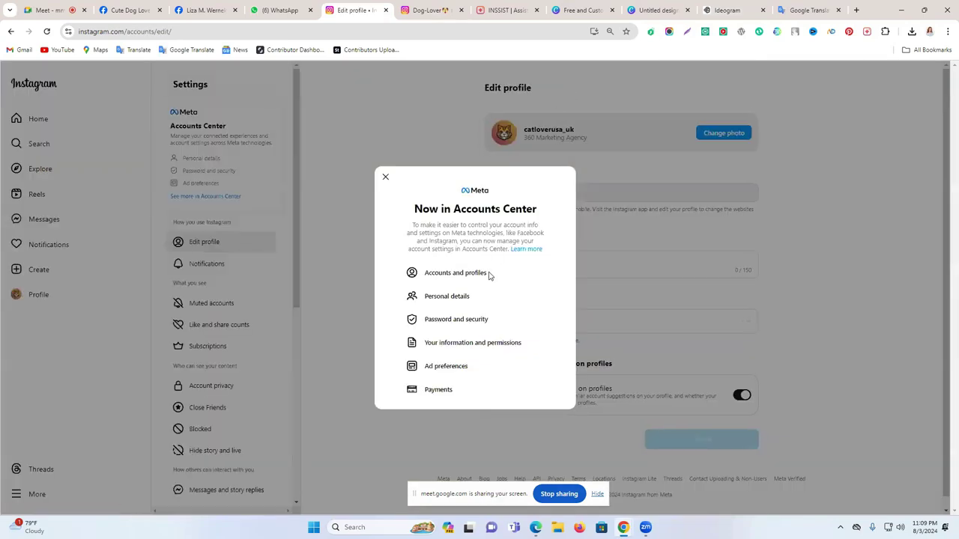
left_click(385, 177)
left_click(533, 260)
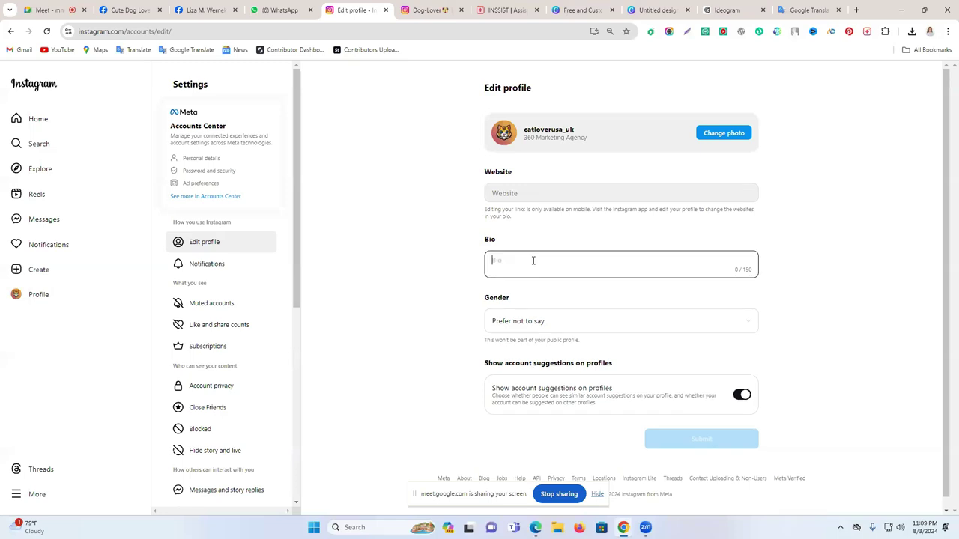
Step: Copy the dog_lover.uk bio lines with their hashtags and paste them into Google Translate in place of the logo request
left_click(429, 10)
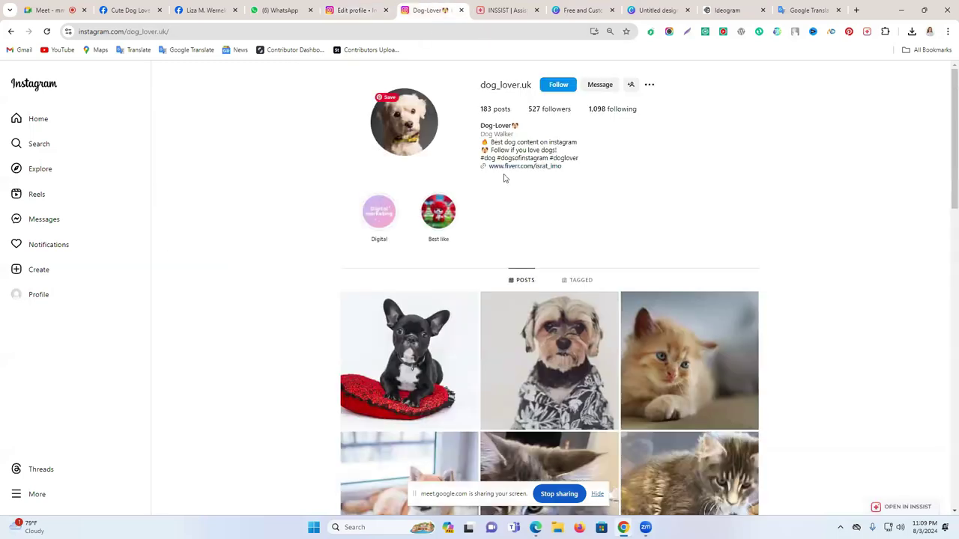
left_click_drag(483, 144, 571, 150)
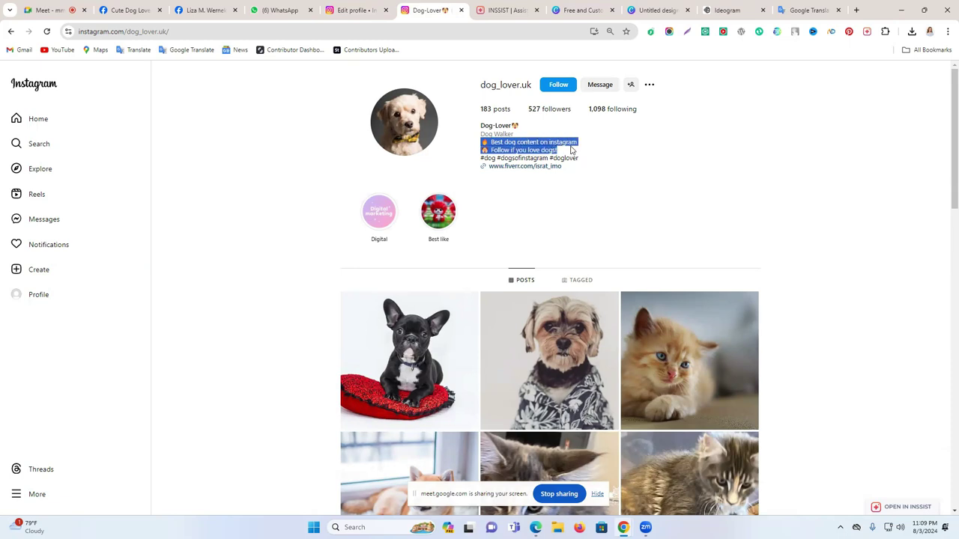
left_click_drag(571, 150, 578, 158)
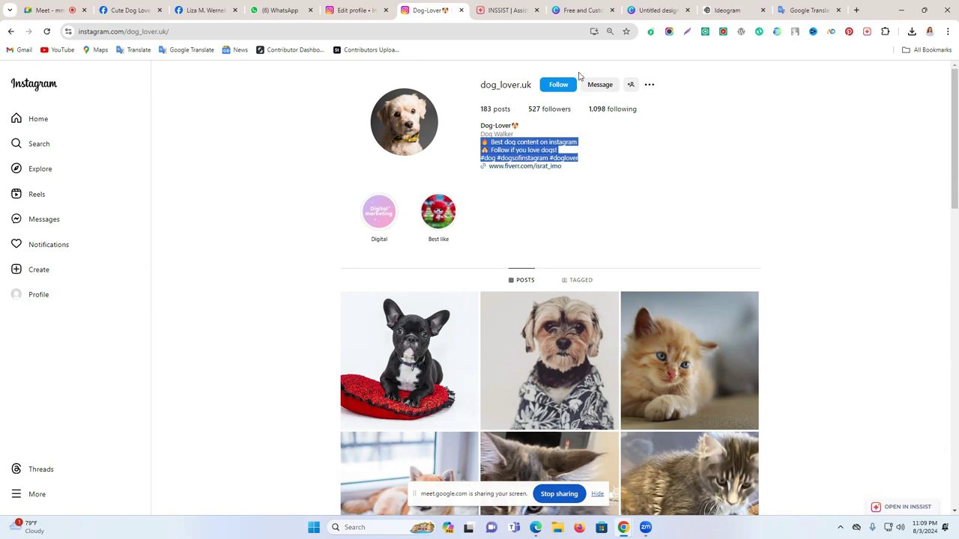
left_click(803, 10)
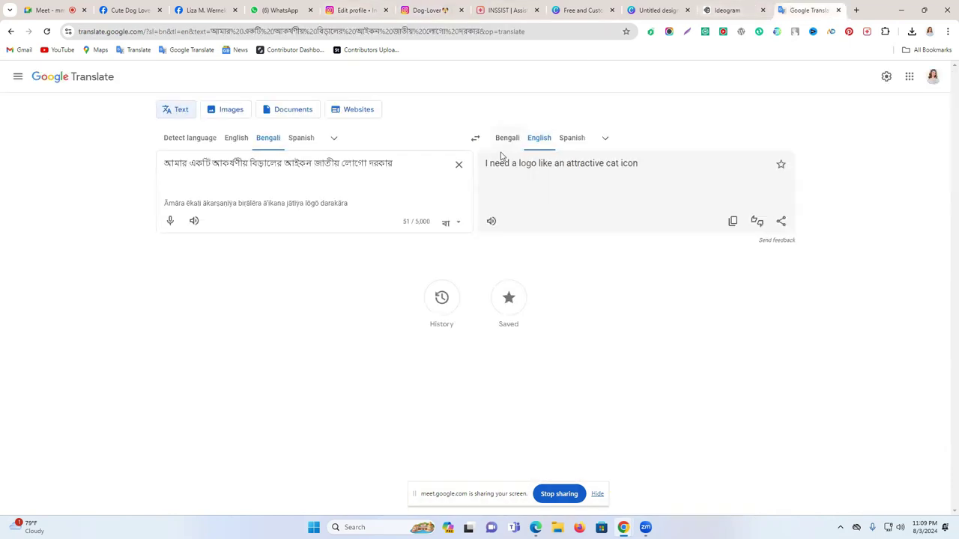
left_click(457, 166)
type("Best dog content on instagram Follow if you love dogs! #dog #dogsofinstagram #doglover")
Step: Search Instagram for "cat lover" and open the cat_lovers_bx profile
left_click(432, 7)
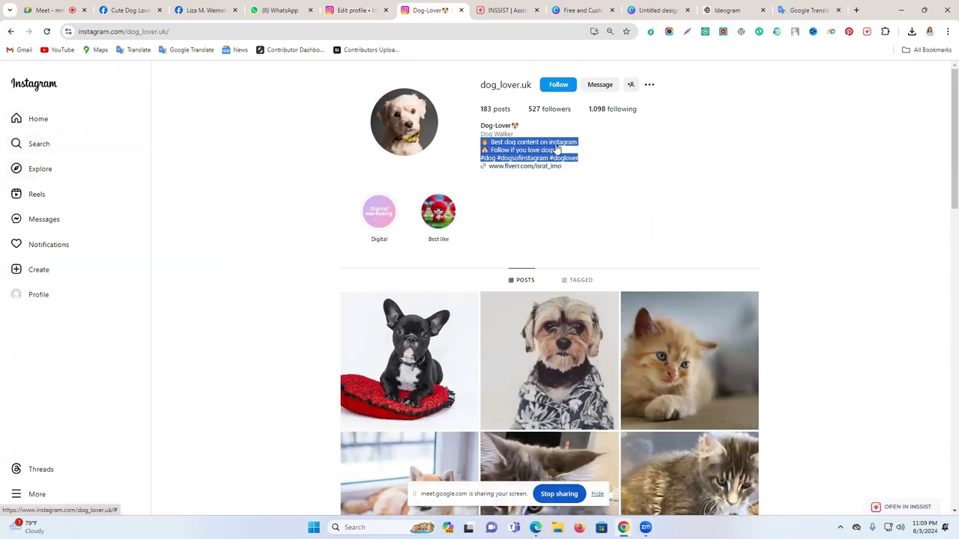
left_click(52, 144)
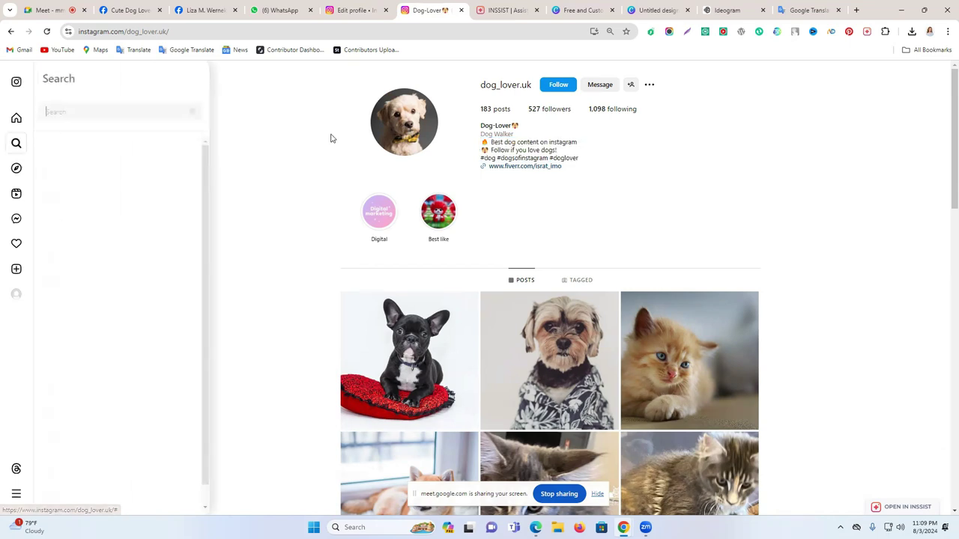
left_click(77, 112)
type("d")
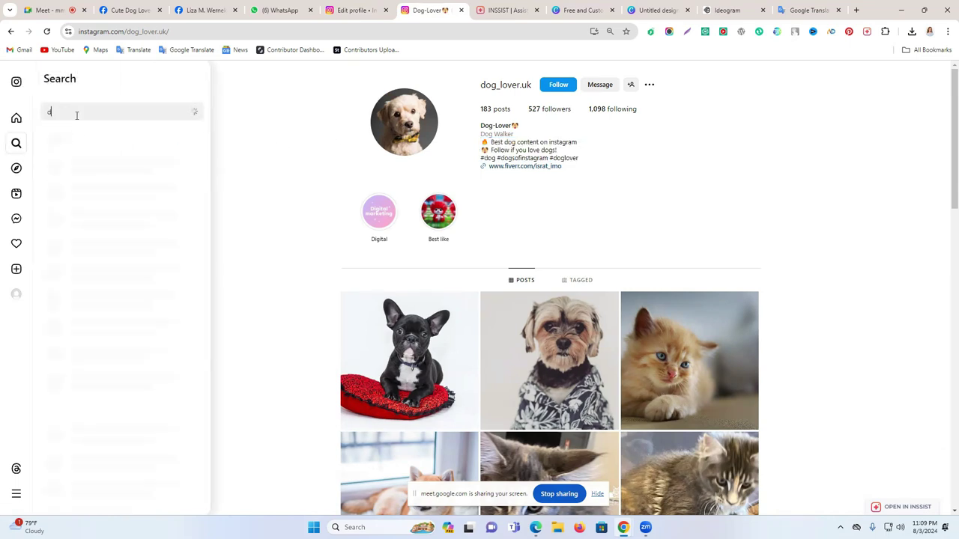
key("BackSpace")
type("ca")
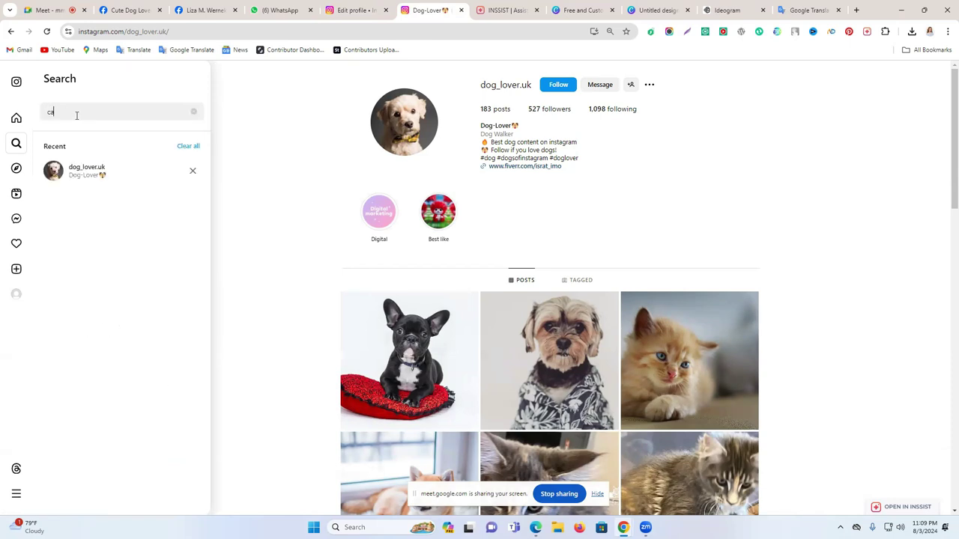
type("t lovre")
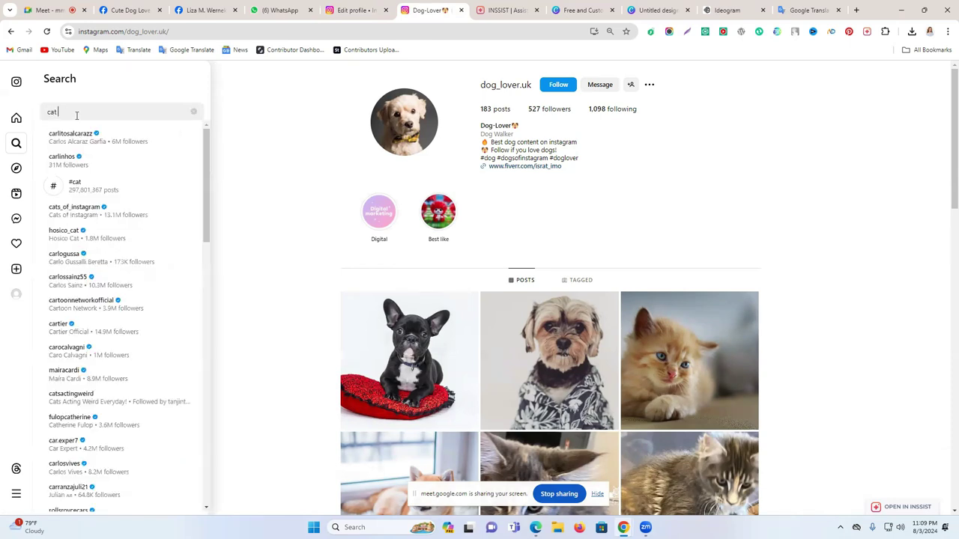
key("BackSpace")
key("BackSpace")
type("er")
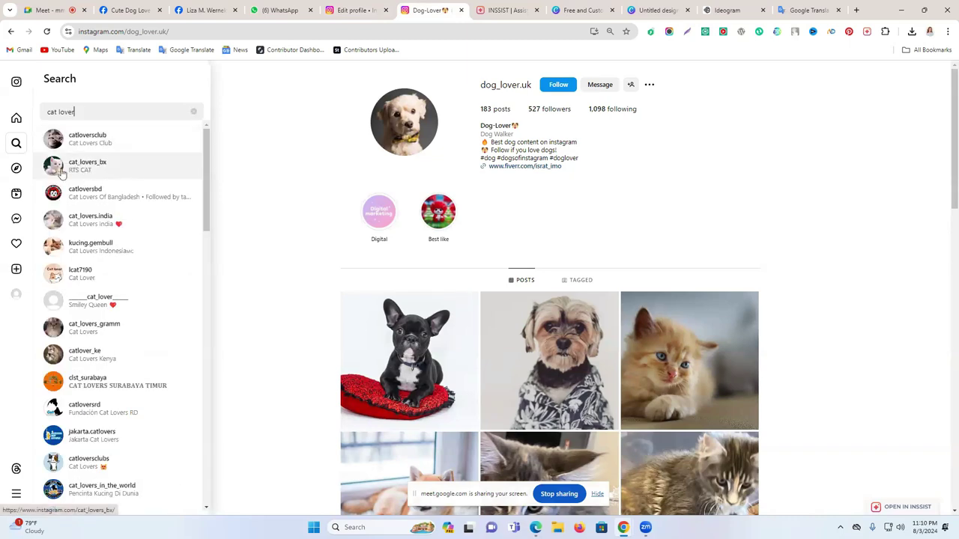
left_click(99, 166)
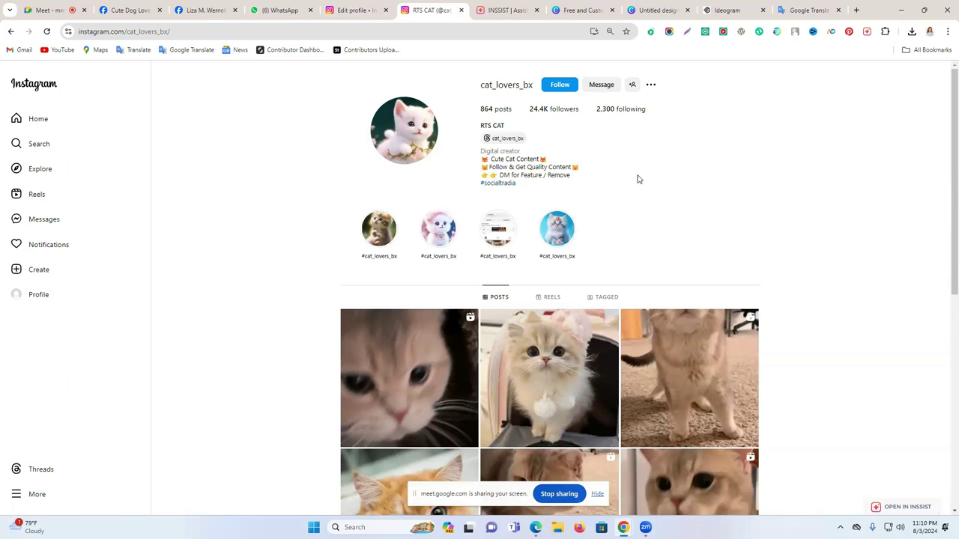
Step: Copy the cat emoji from the cat_lovers_bx bio and put it in place of the dog emoji in Google Translate's second line
left_click_drag(478, 160, 487, 164)
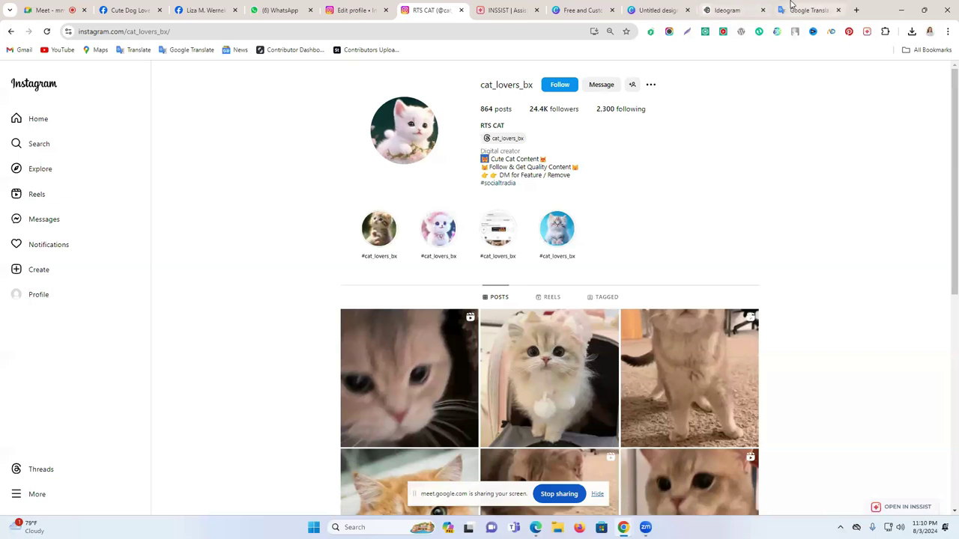
left_click(808, 9)
left_click_drag(175, 177, 164, 178)
type("🐱")
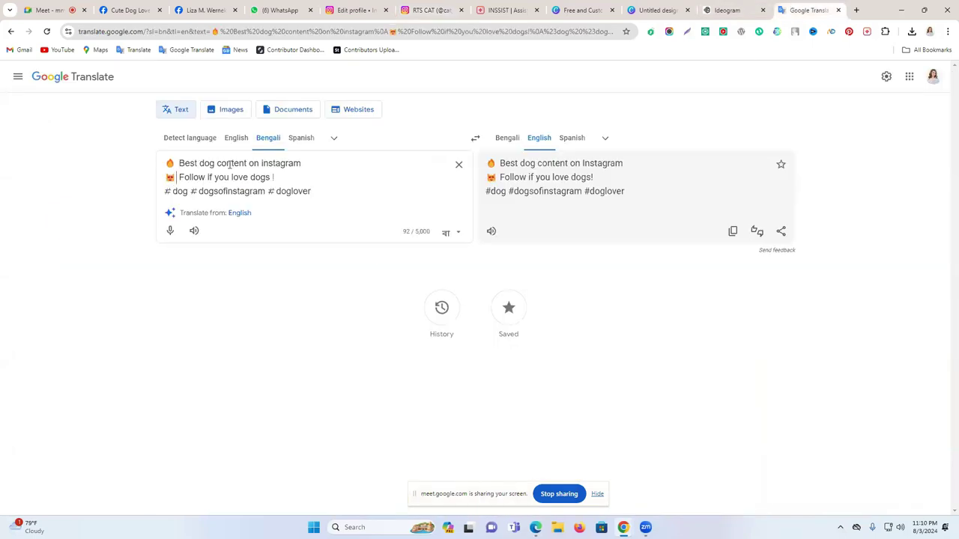
Step: In the pasted bio text, replace "dog" with "Cat" in the first line and "dogs" with "Cats" in the second
triple_click(207, 164)
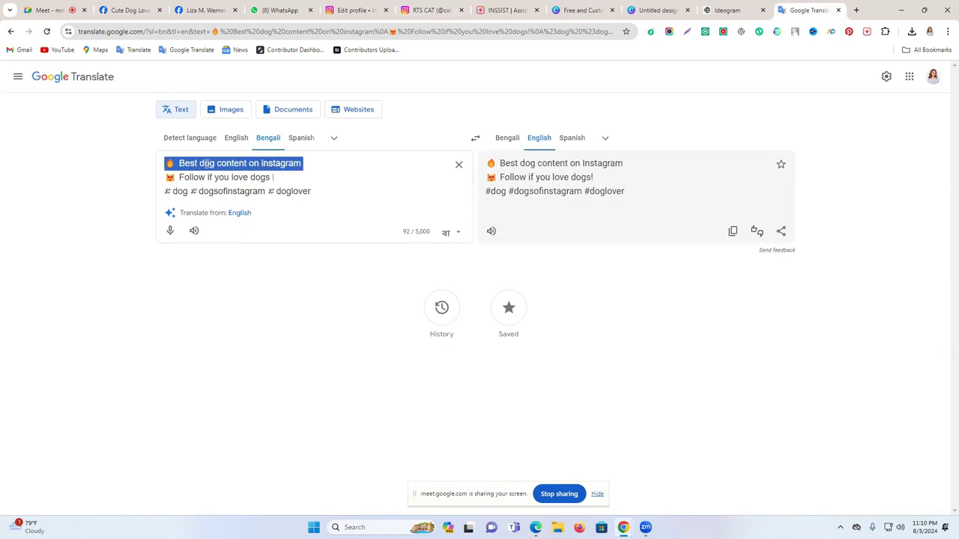
left_click(234, 162)
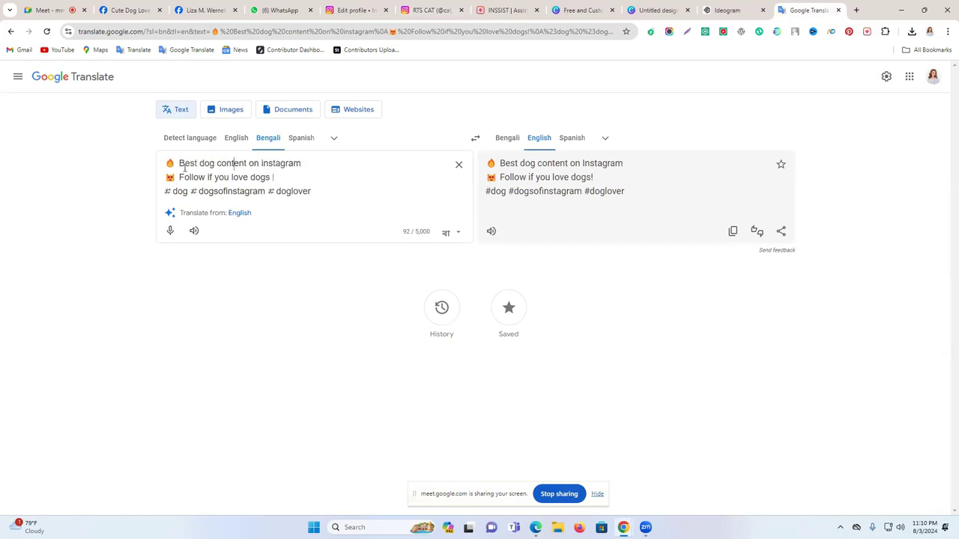
double_click(208, 163)
type("Cat")
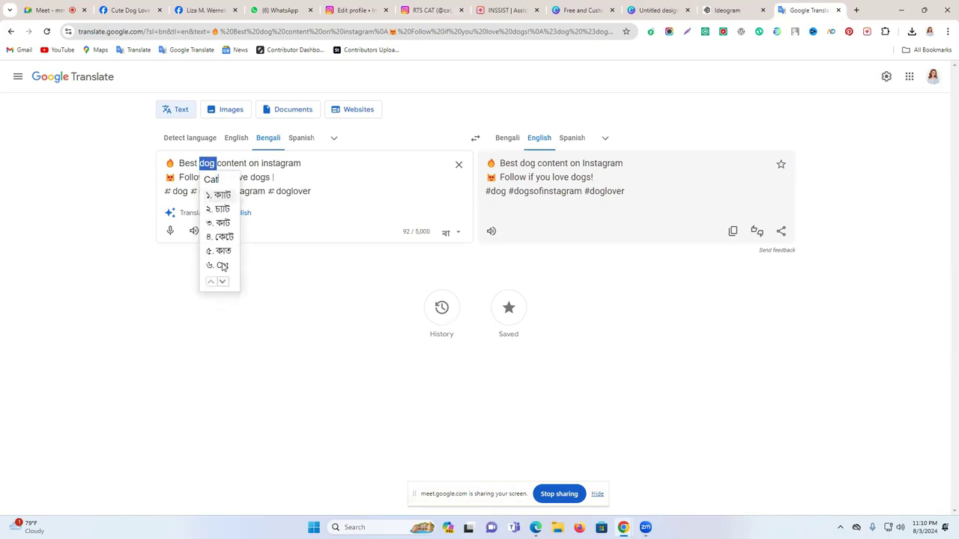
left_click(223, 265)
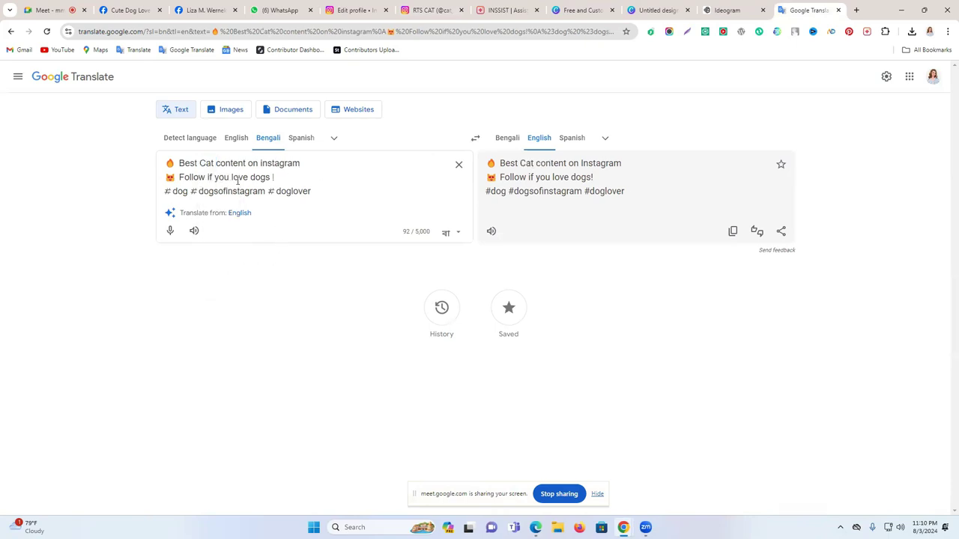
double_click(263, 178)
type("Cats")
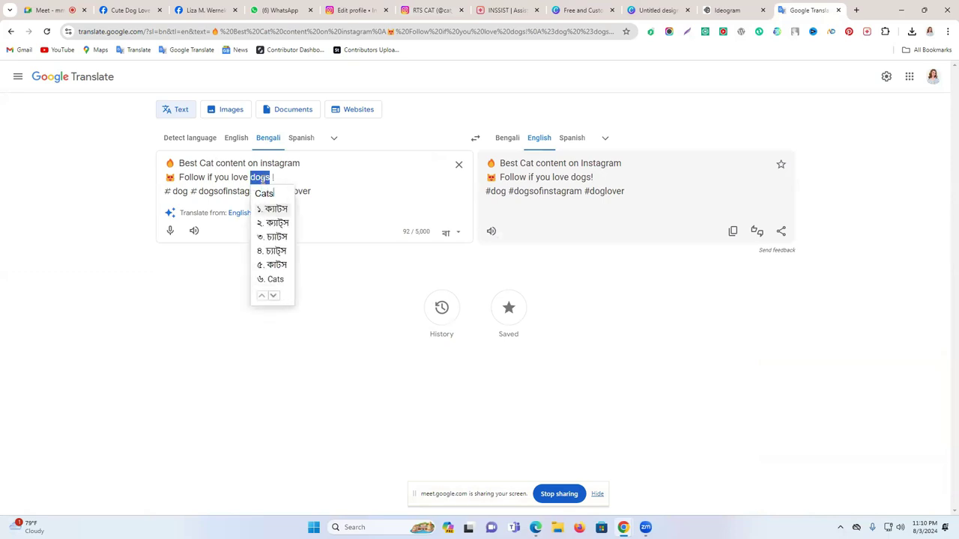
left_click(284, 279)
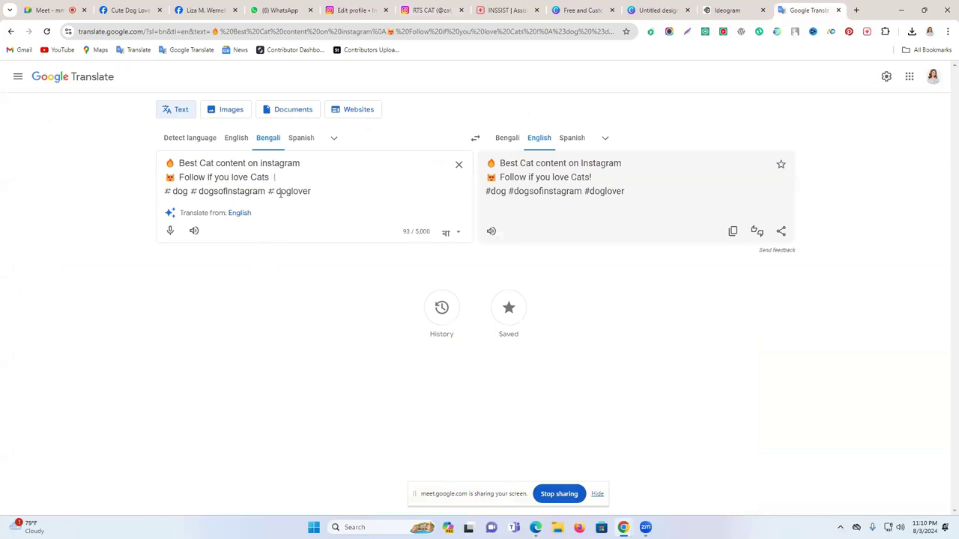
Step: Search Google for "instagram hashtag generator" in a new browser tab and open Inflact's hashtag generator page
left_click(856, 10)
left_click(435, 31)
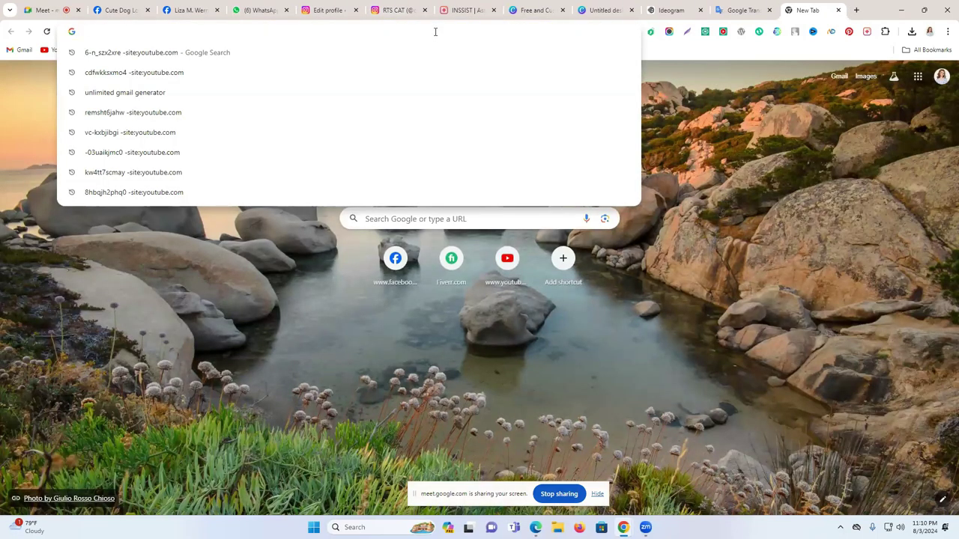
type("i")
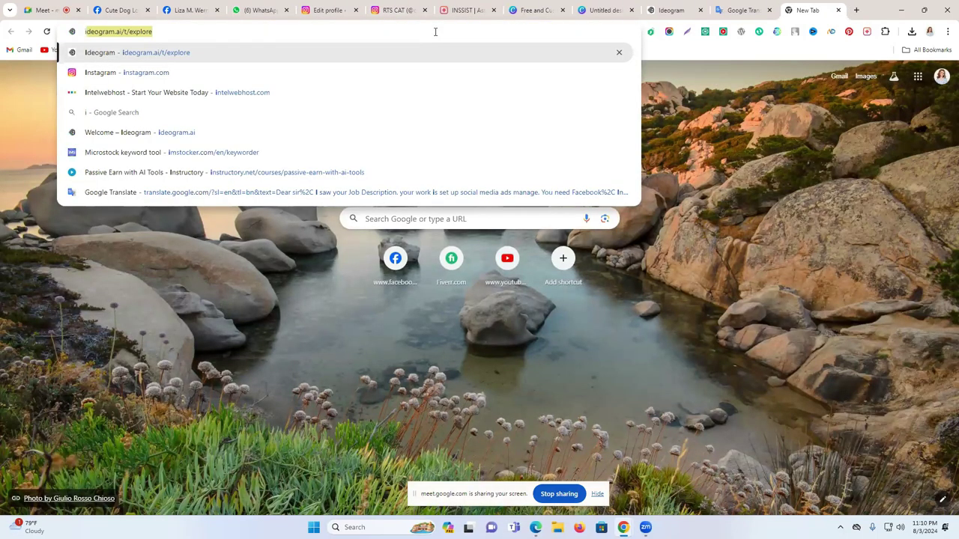
type("ns")
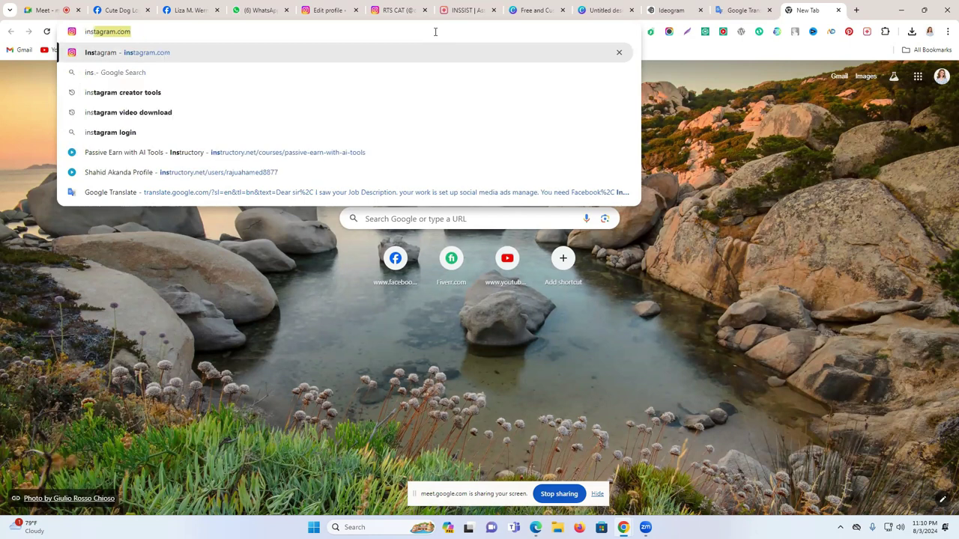
type("tagra")
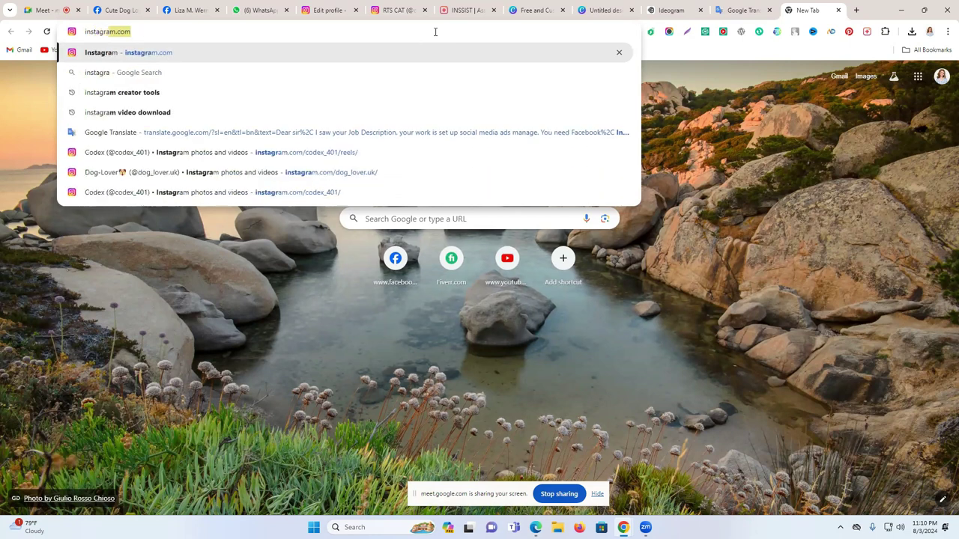
type("m has")
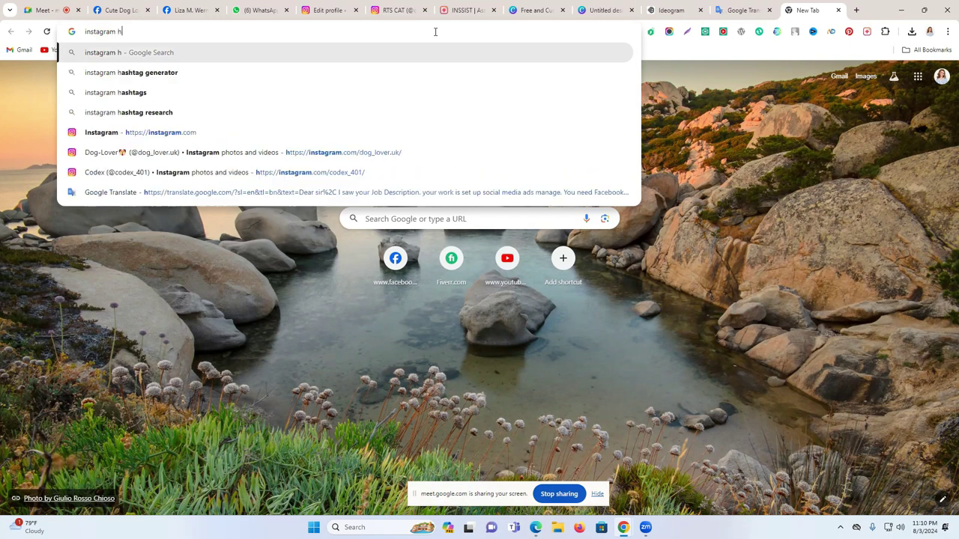
left_click(312, 57)
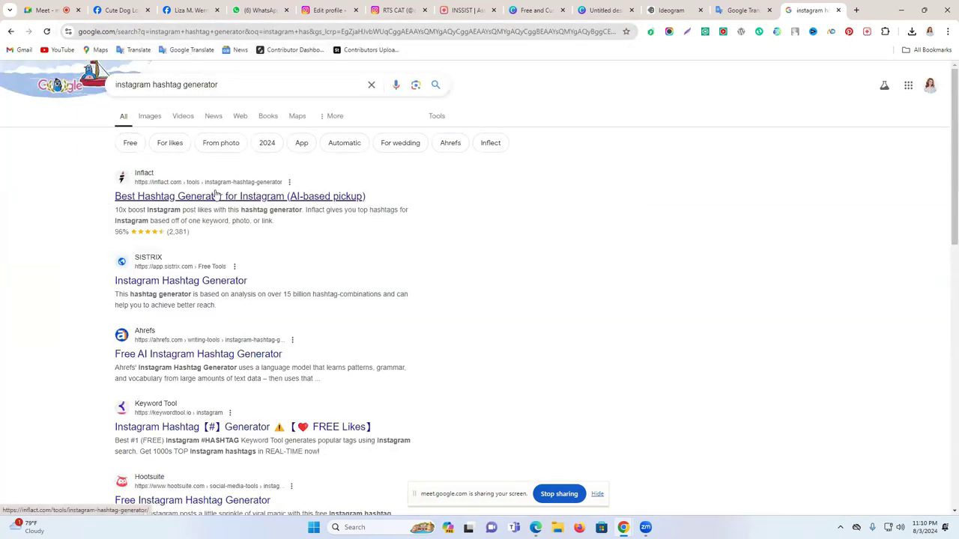
left_click(264, 197)
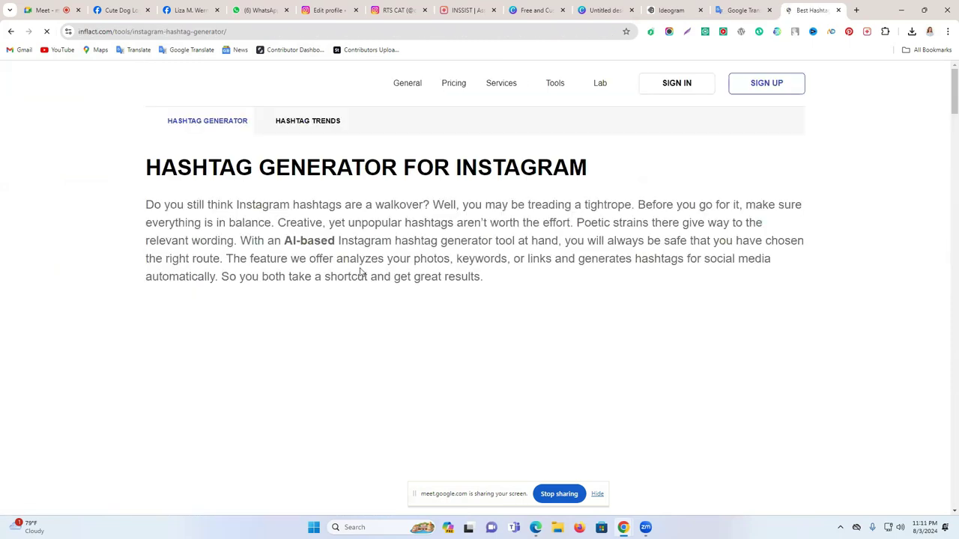
Step: Look over the Inflact hashtag generator page, including its feature descriptions, case study, FAQ and ready-made topic collections
scroll(367, 292, "down", 3)
scroll(365, 351, "up", 3)
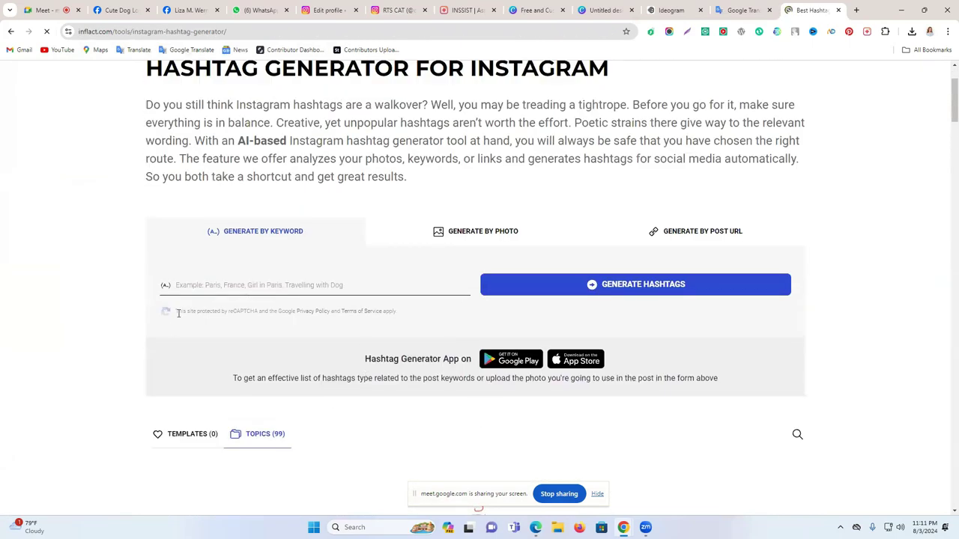
scroll(283, 344, "down", 10)
scroll(397, 326, "down", 10)
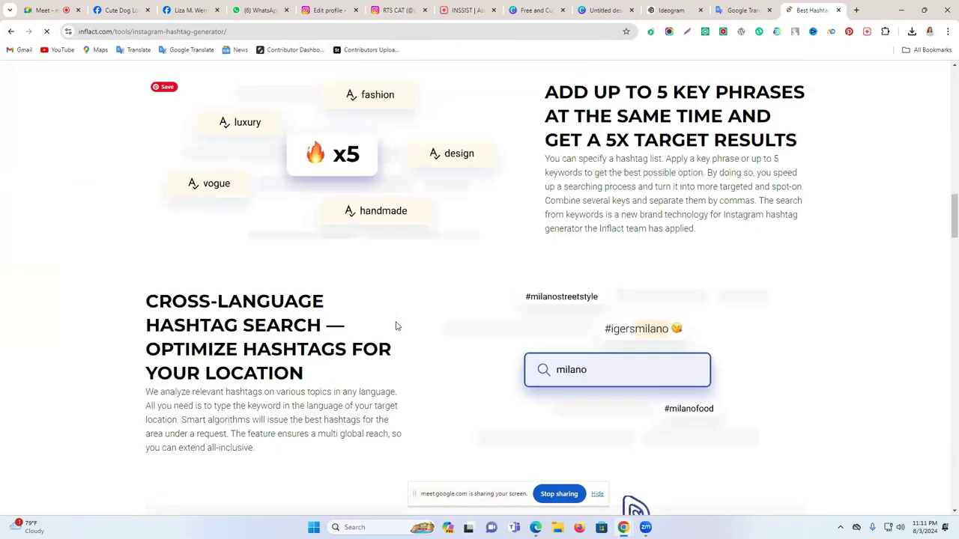
scroll(396, 325, "down", 15)
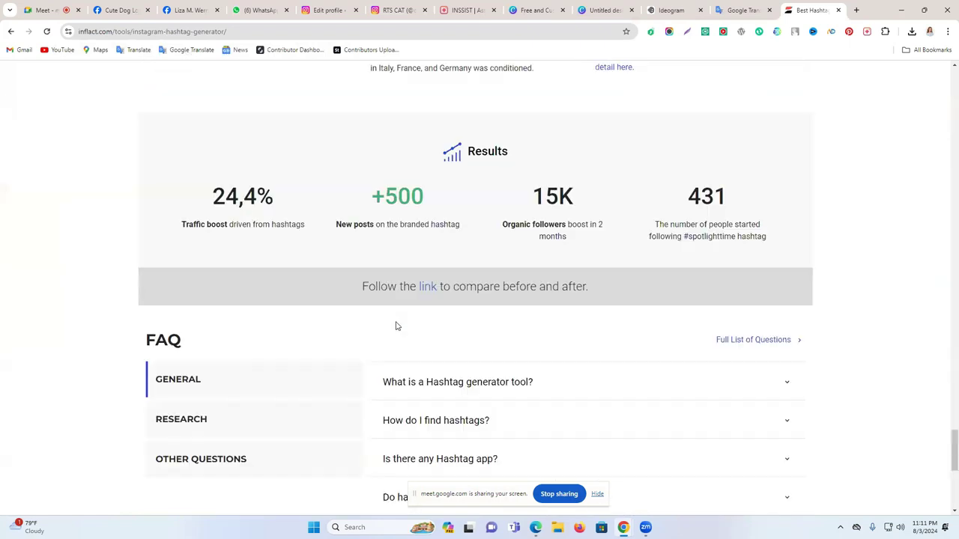
scroll(396, 326, "up", 4)
scroll(396, 326, "up", 5)
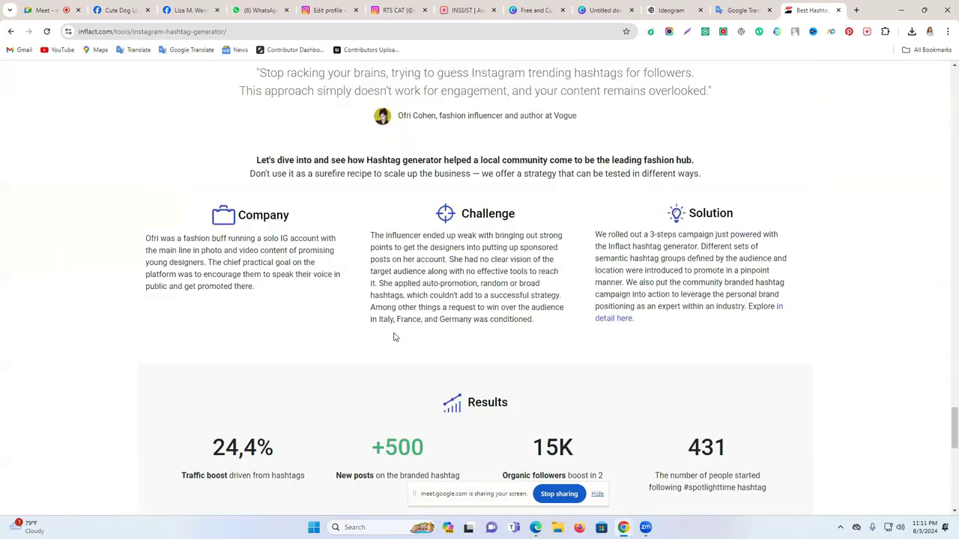
scroll(394, 338, "up", 10)
scroll(392, 340, "up", 15)
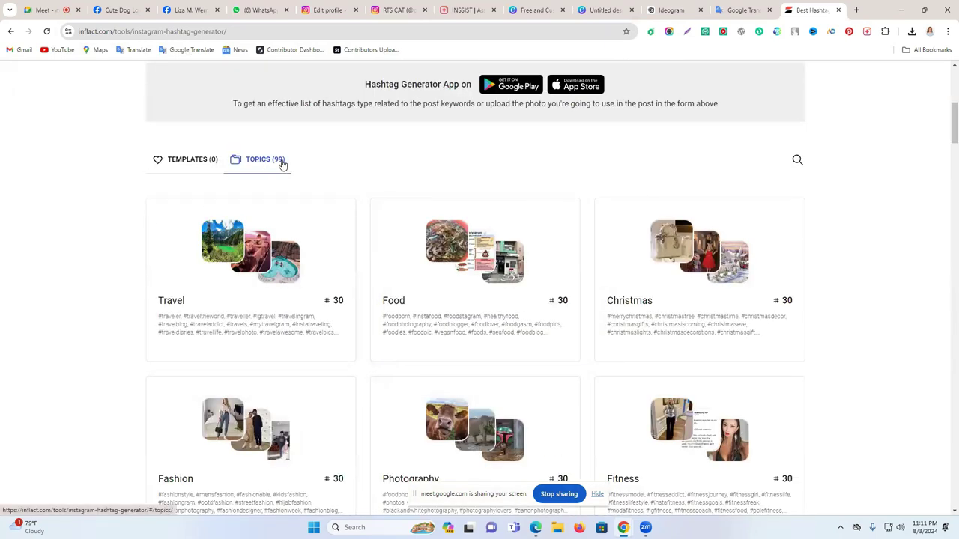
Step: Show more of the hashtag topic collections and find the Cat set
scroll(448, 200, "down", 3)
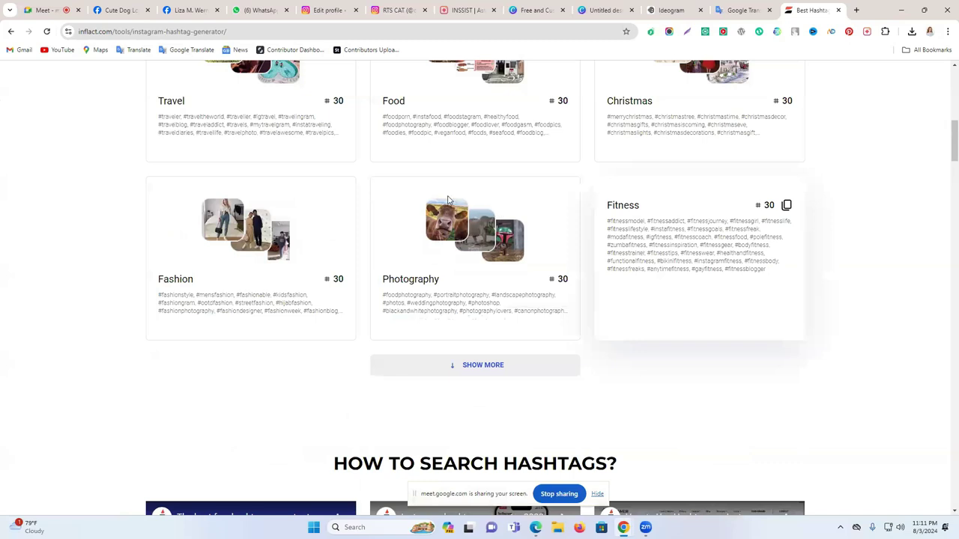
left_click(487, 373)
scroll(363, 241, "down", 3)
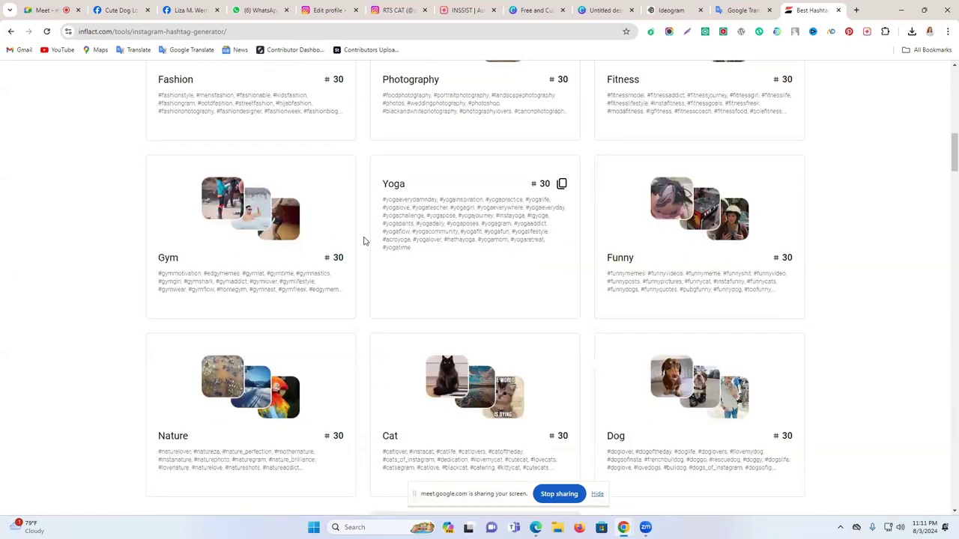
scroll(493, 214, "down", 2)
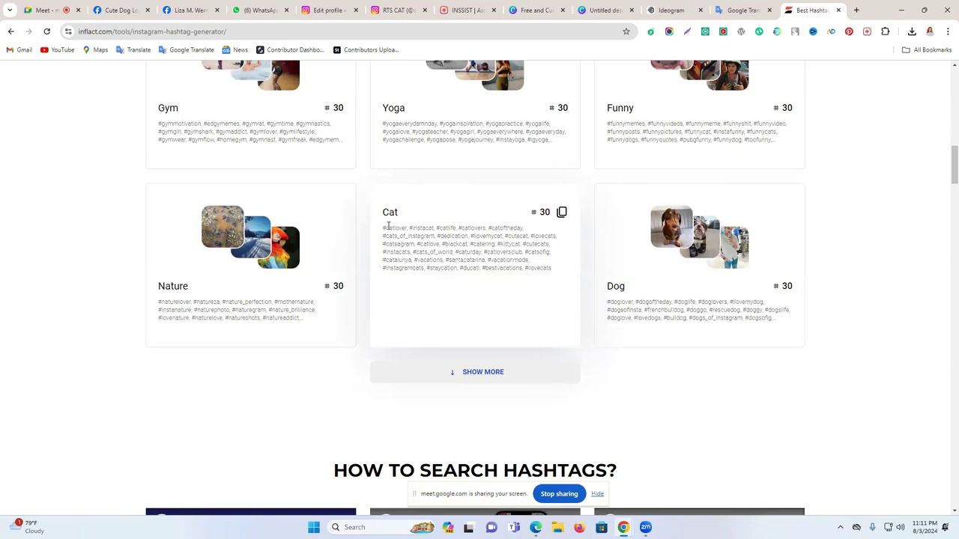
Step: Try to copy #catlover, #instacat, #catlife, #catlovers from the Cat set and paste them over the dog hashtag line in Google Translate
left_click_drag(382, 232, 490, 228)
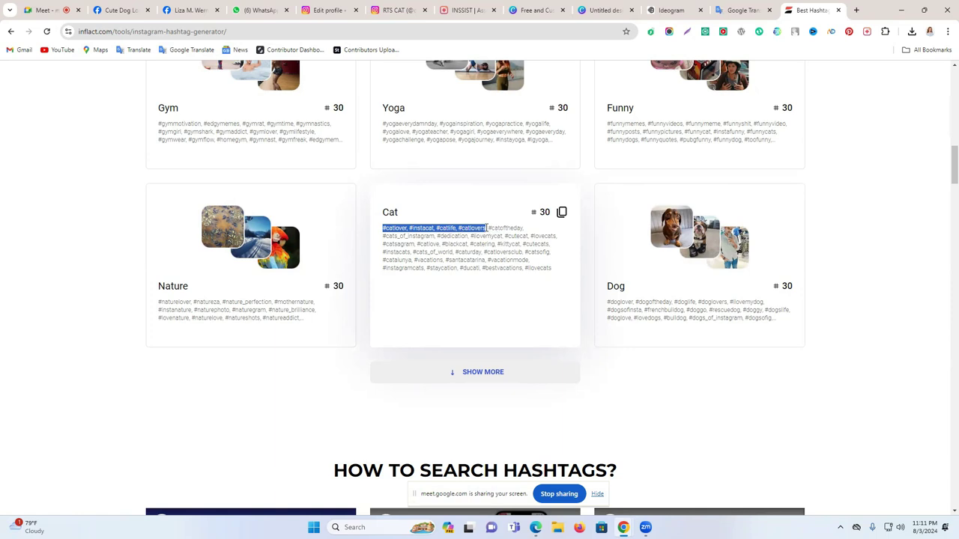
key("ctrl+c")
key("ctrl+shift+Tab")
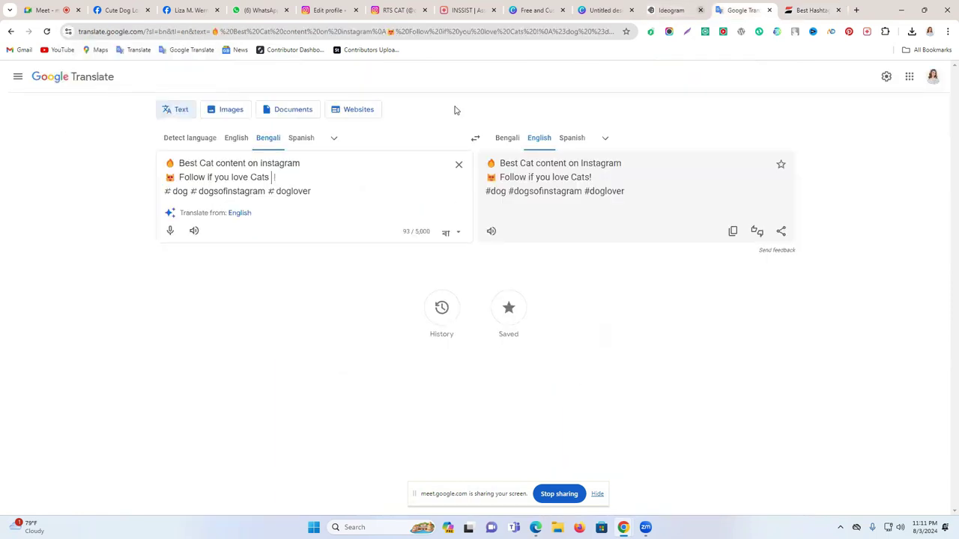
triple_click(200, 191)
key("ctrl+v")
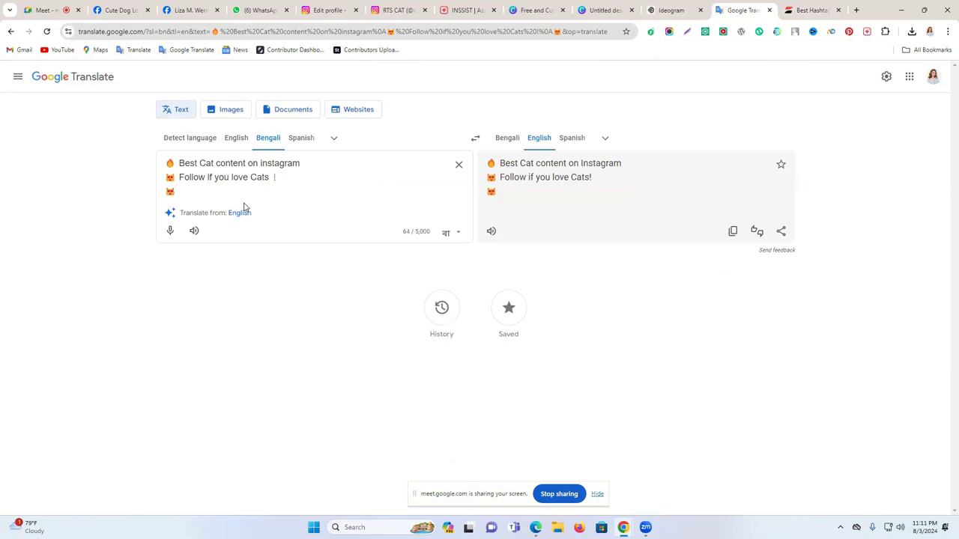
Step: Allow inflact.com clipboard access and copy the selected hashtags #catlover, #instacat, #catlife, #catlovers again
left_click(799, 8)
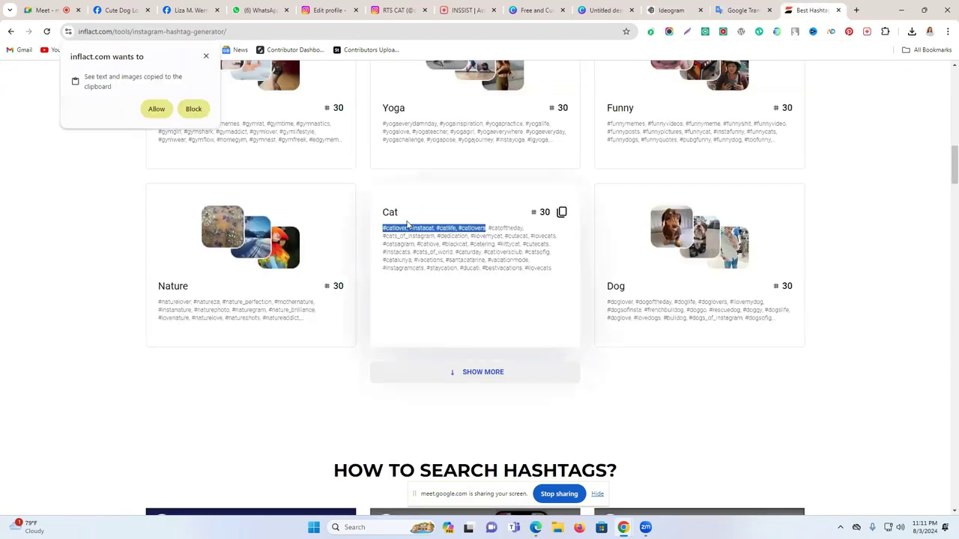
scroll(146, 101, "down", 1)
left_click(156, 108)
right_click(407, 232)
left_click(434, 241)
Step: Replace the stray cat emoji on Google Translate's third line with the copied #catlover, #instacat, #catlife, #catlovers hashtags
left_click(704, 7)
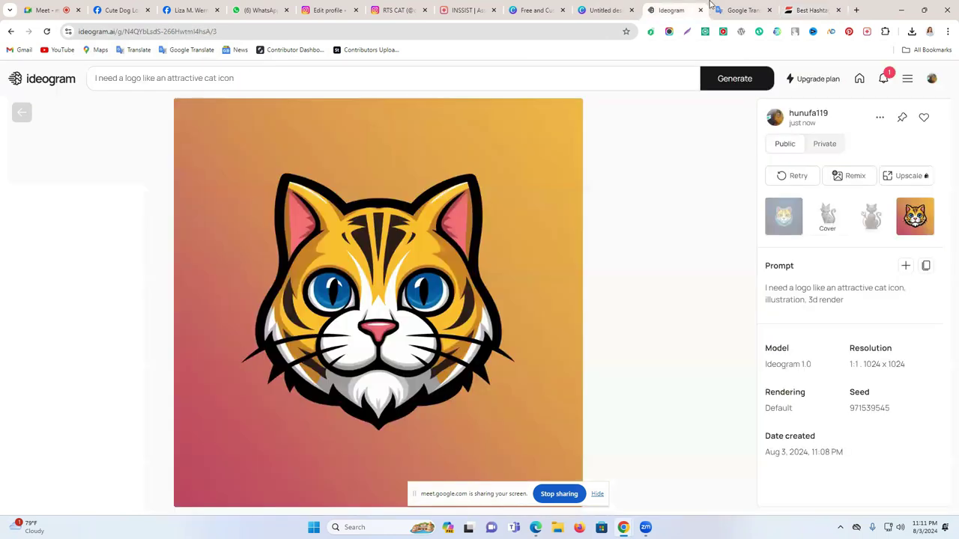
left_click(716, 7)
left_click_drag(183, 190, 163, 191)
key("ctrl+v")
Step: Copy the complete three-line cat bio from Google Translate and paste it into the Bio of the Instagram profile
left_click_drag(361, 194, 166, 166)
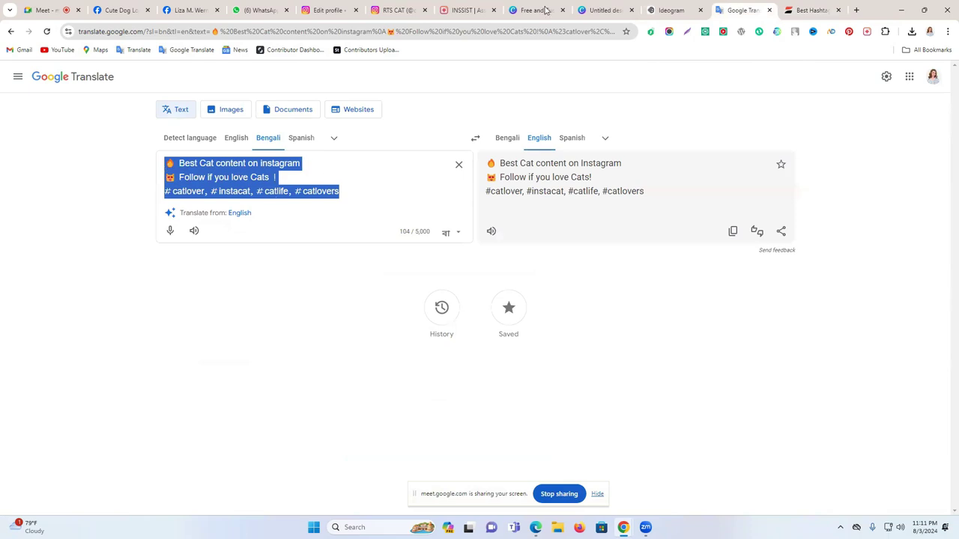
left_click(328, 9)
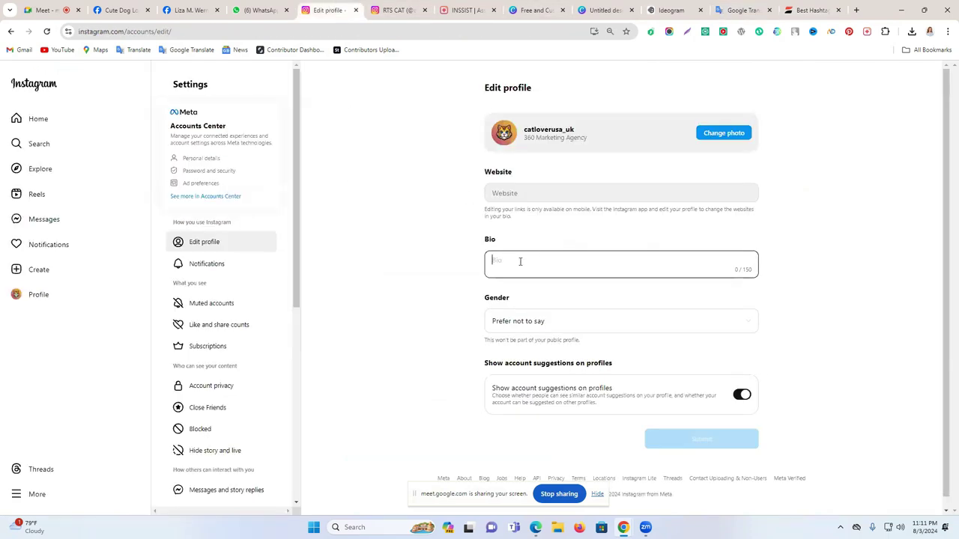
key("ctrl+v")
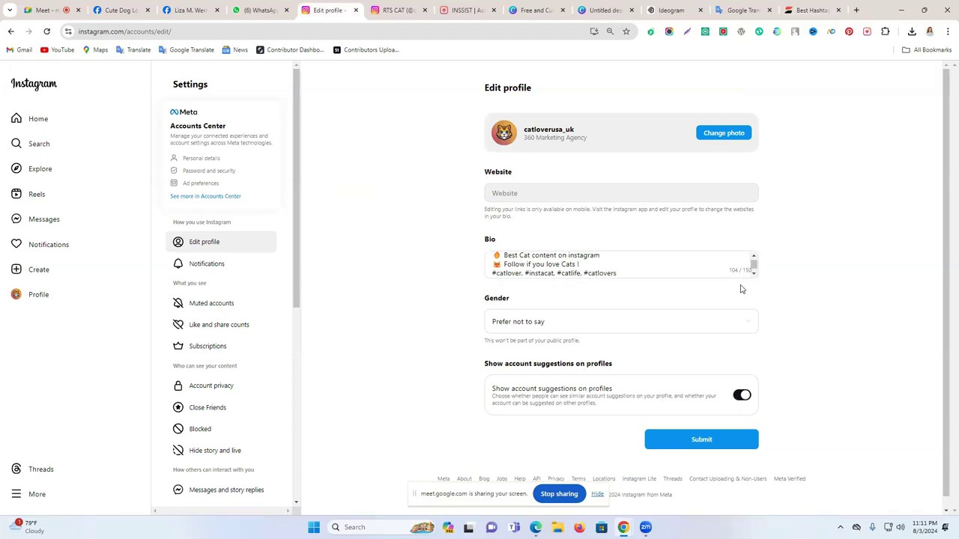
scroll(549, 272, "down", 3)
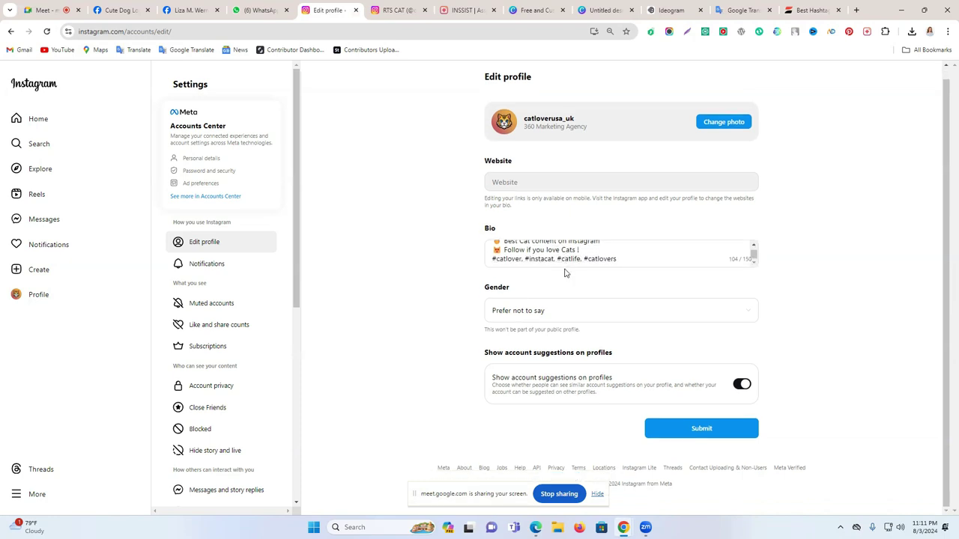
left_click(632, 259)
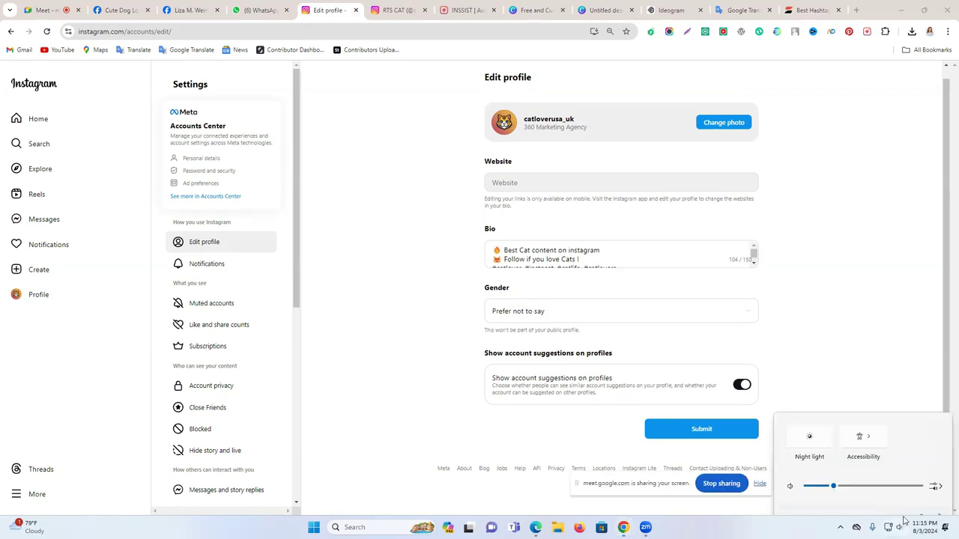
left_click_drag(823, 465, 915, 465)
left_click(899, 270)
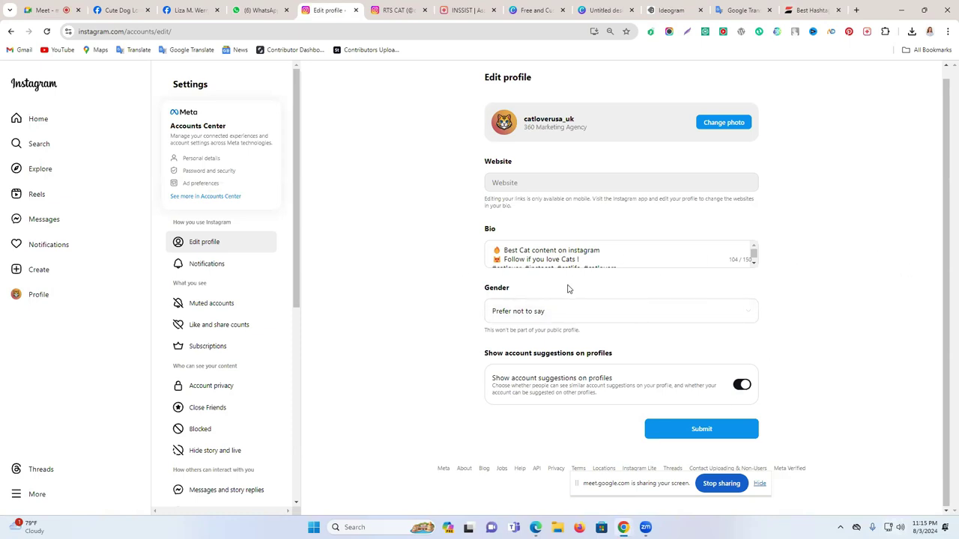
Step: Submit the bio change, open the catloverusa_uk profile page and reload it
left_click(700, 436)
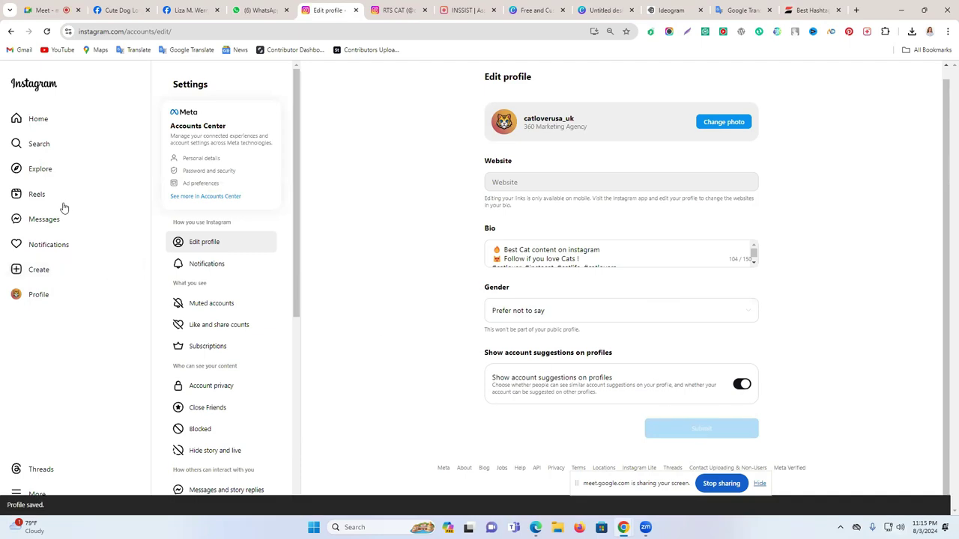
left_click(46, 125)
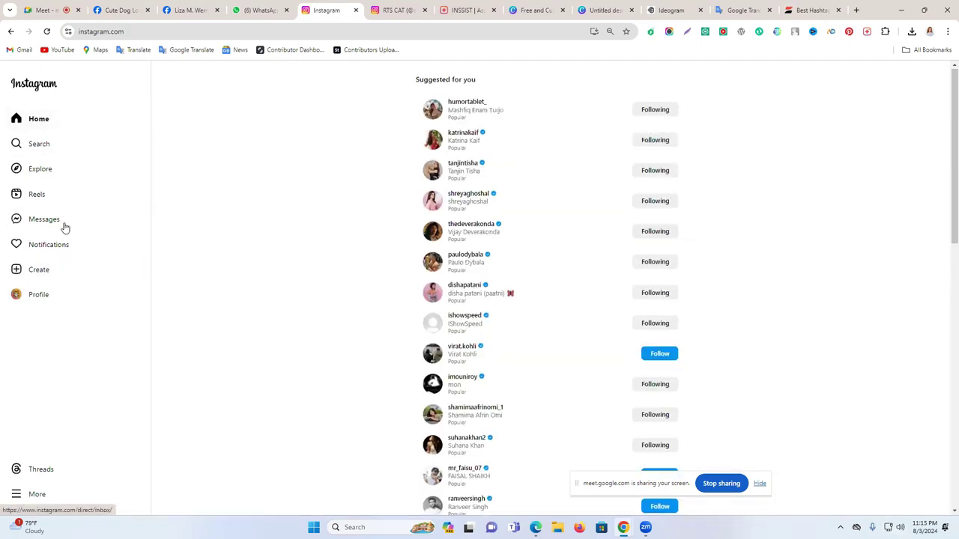
left_click(53, 296)
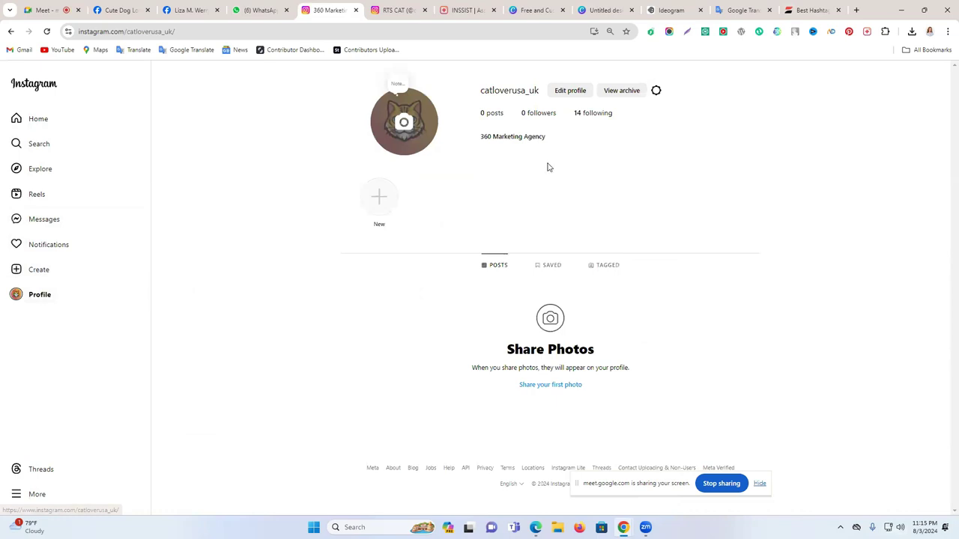
right_click(604, 145)
left_click(653, 181)
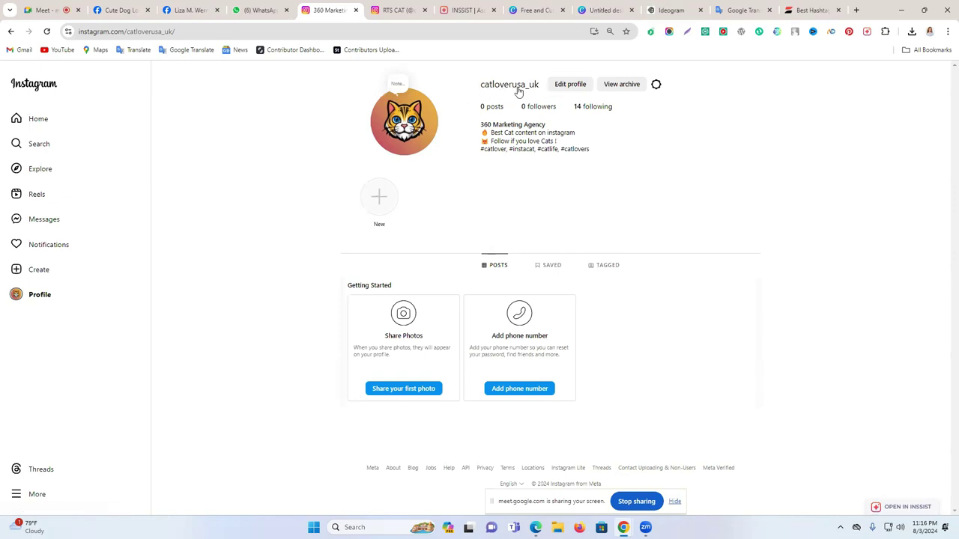
Step: Open the profile editing settings and look through the settings list for where the display name is changed
left_click_drag(480, 125, 548, 127)
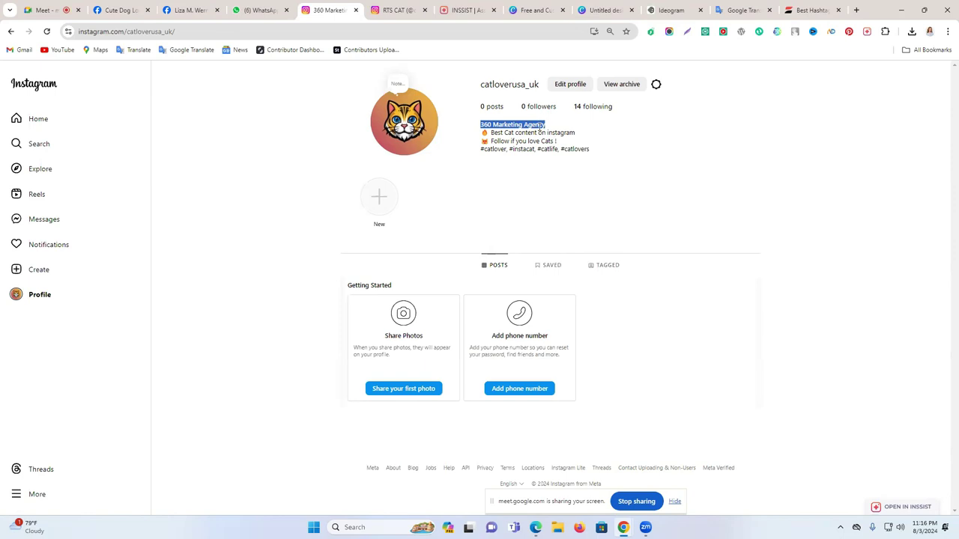
left_click(569, 84)
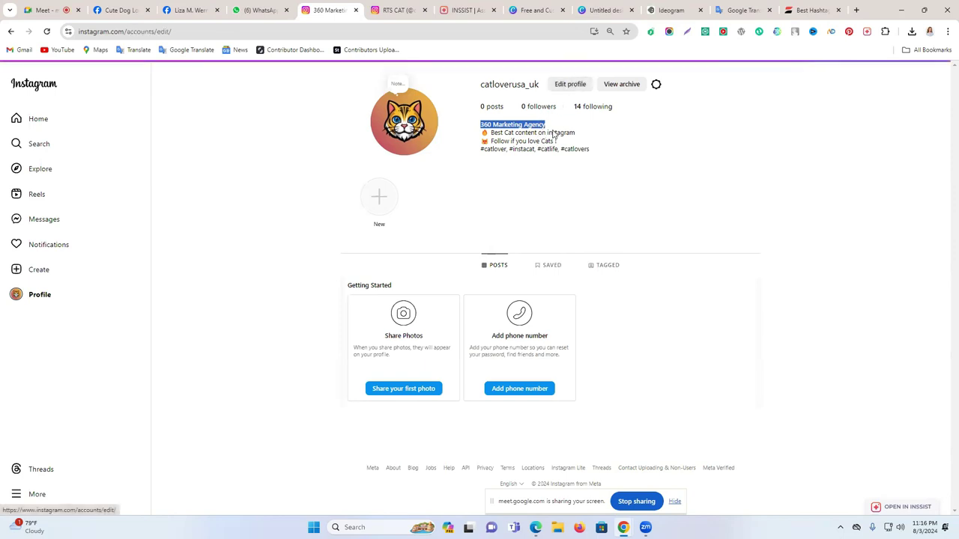
left_click(386, 177)
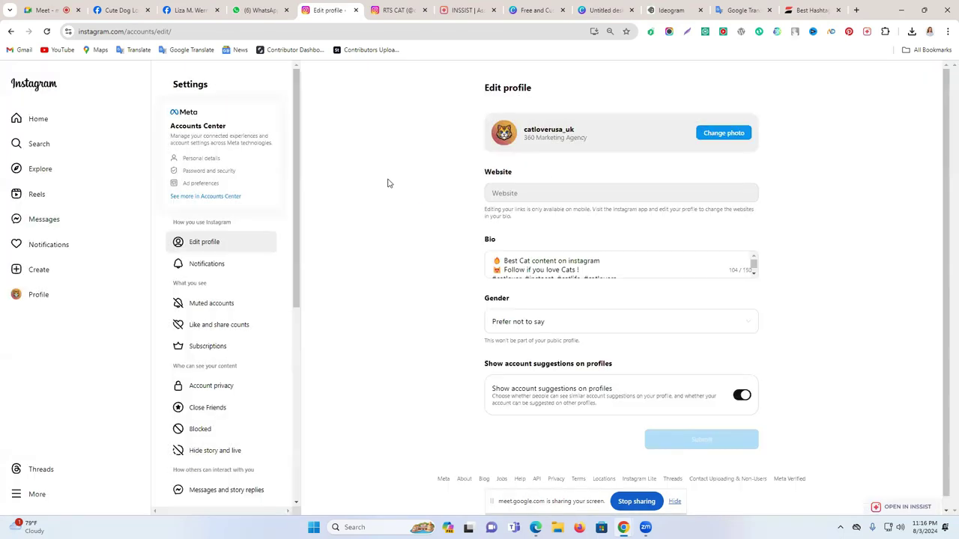
scroll(540, 264, "down", 1)
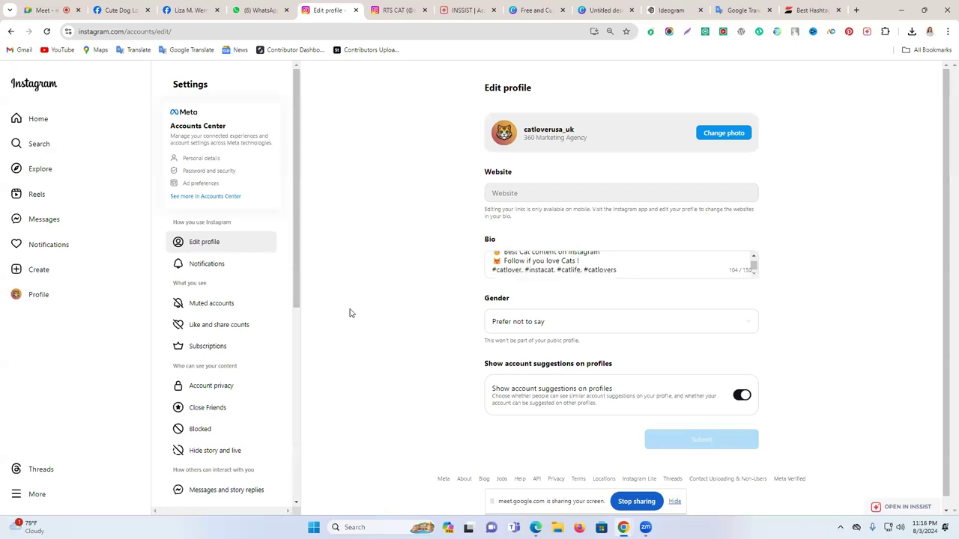
scroll(242, 284, "down", 2)
scroll(242, 330, "down", 5)
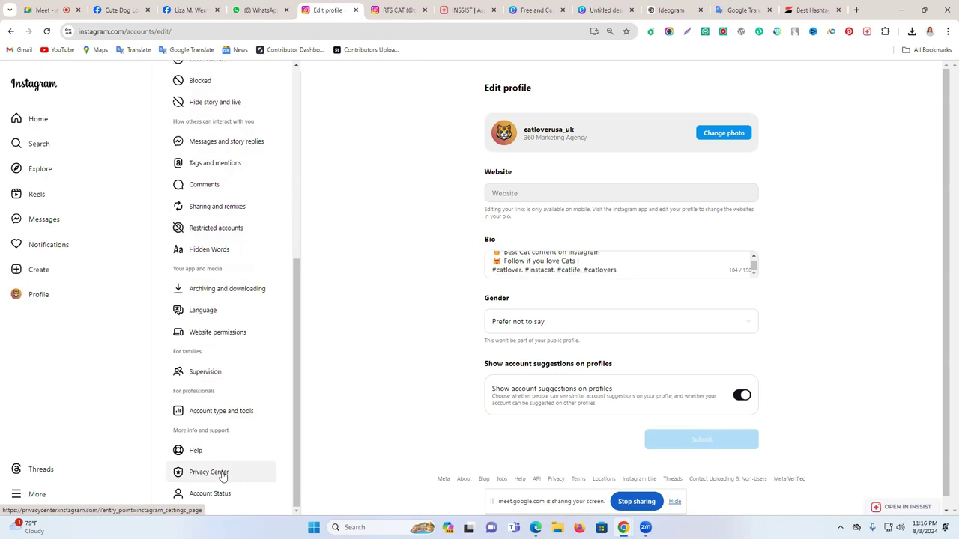
scroll(214, 247, "up", 2)
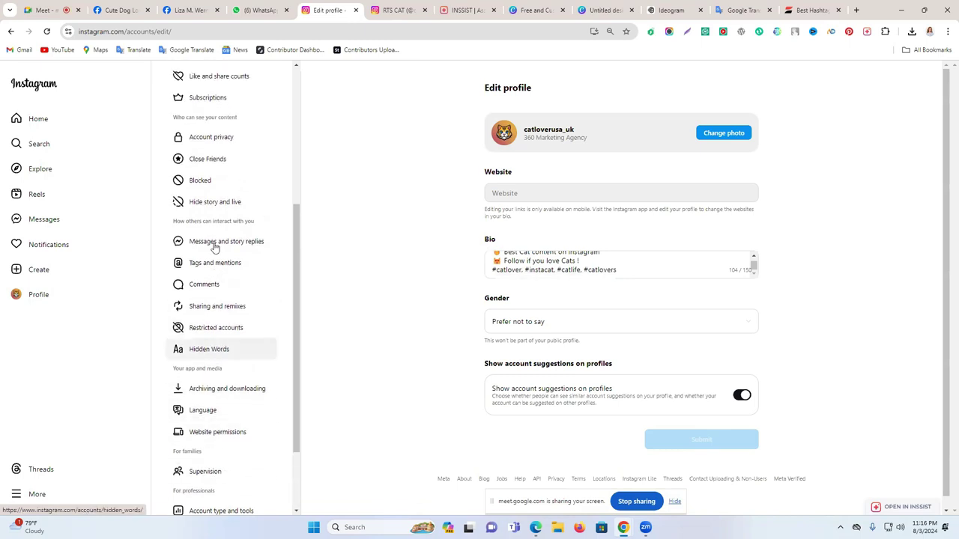
scroll(212, 225, "up", 1)
scroll(207, 187, "up", 2)
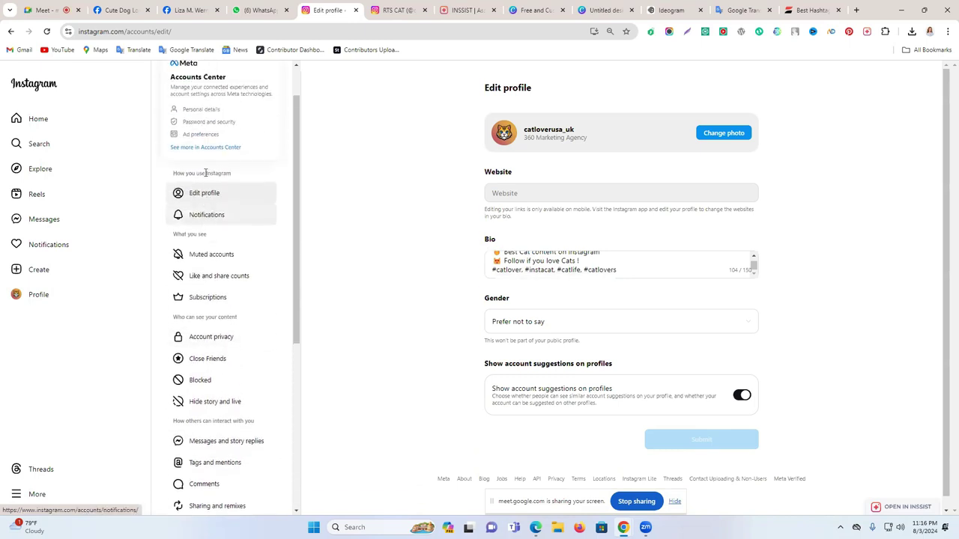
Step: Open the catloverusa_uk profile's details in Accounts Center and view its username setting
left_click(202, 147)
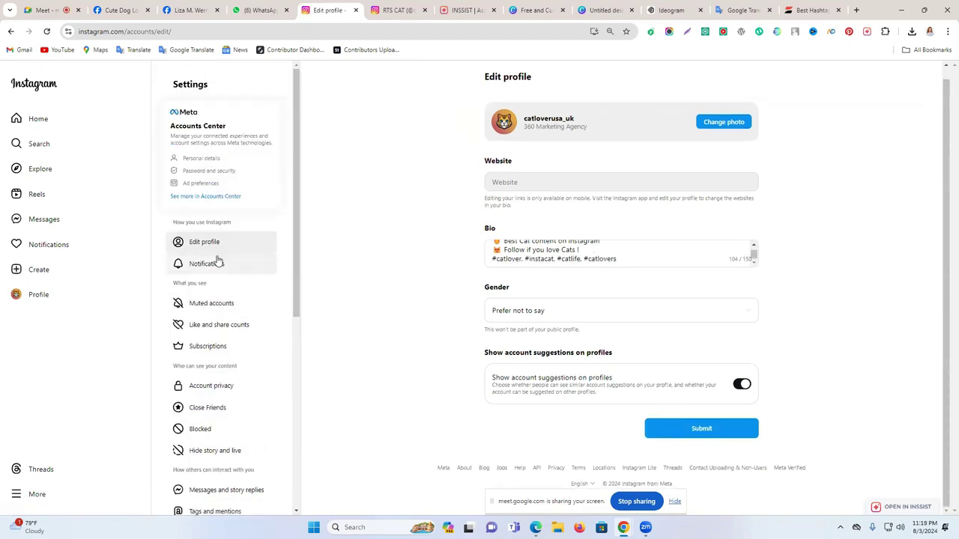
left_click(241, 200)
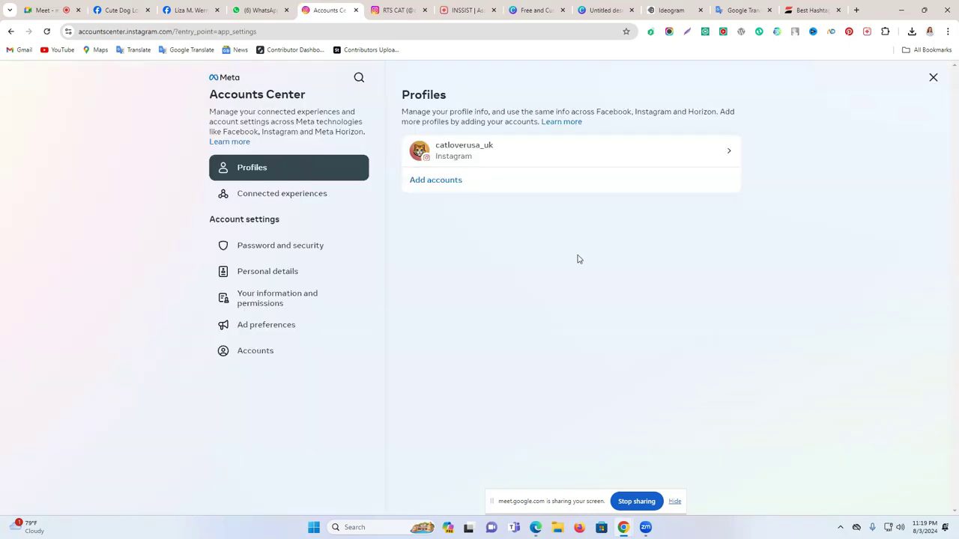
left_click(474, 156)
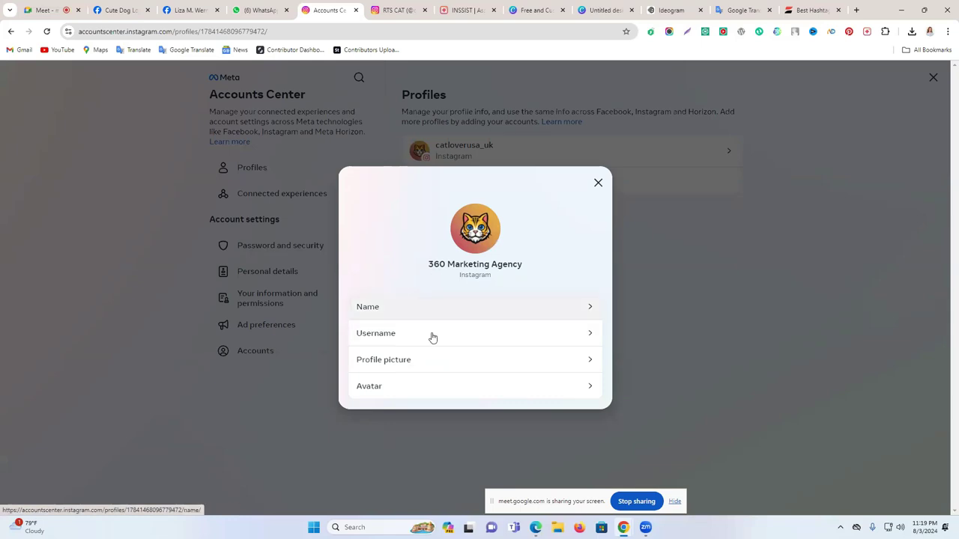
left_click(407, 340)
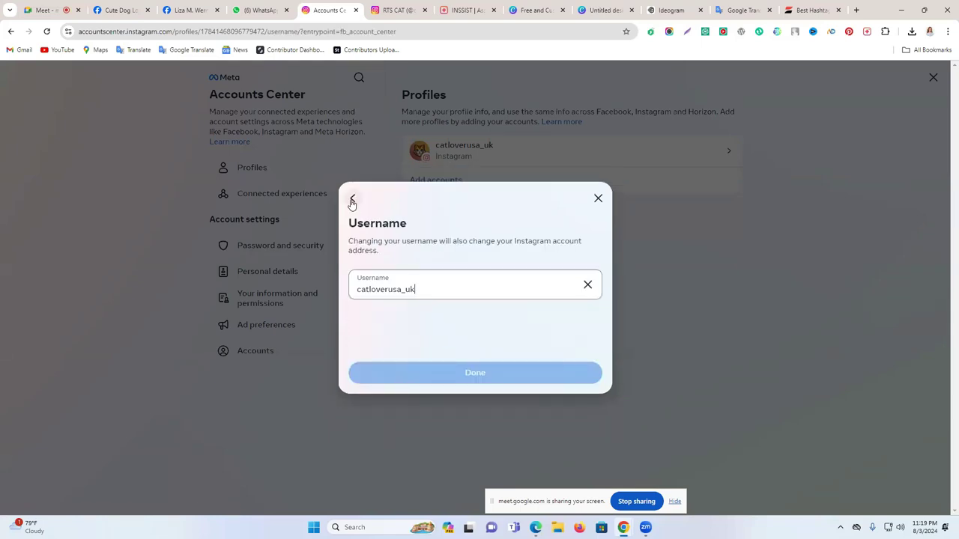
left_click(353, 199)
Step: Change the Instagram profile's name to "Cat lover USA & UK", save it and close the profile details
left_click(424, 309)
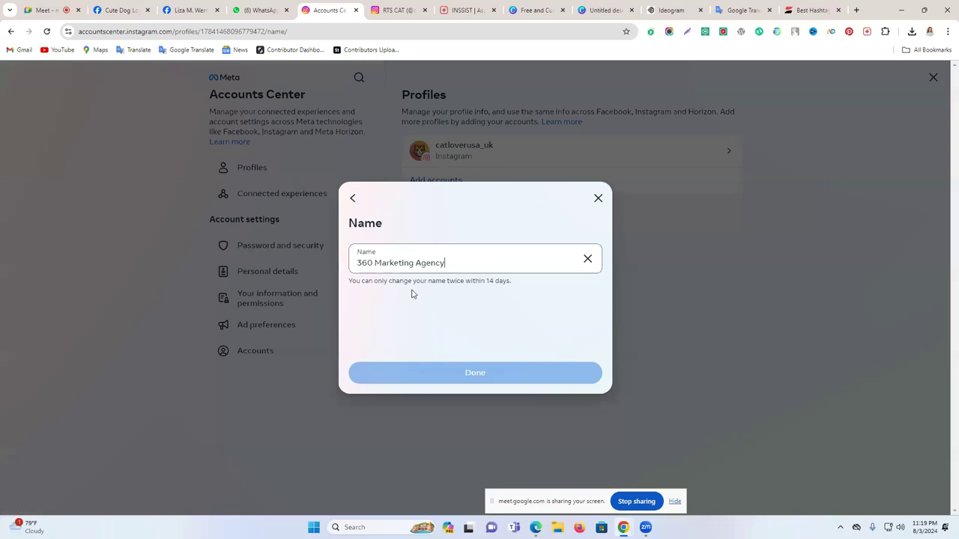
triple_click(375, 262)
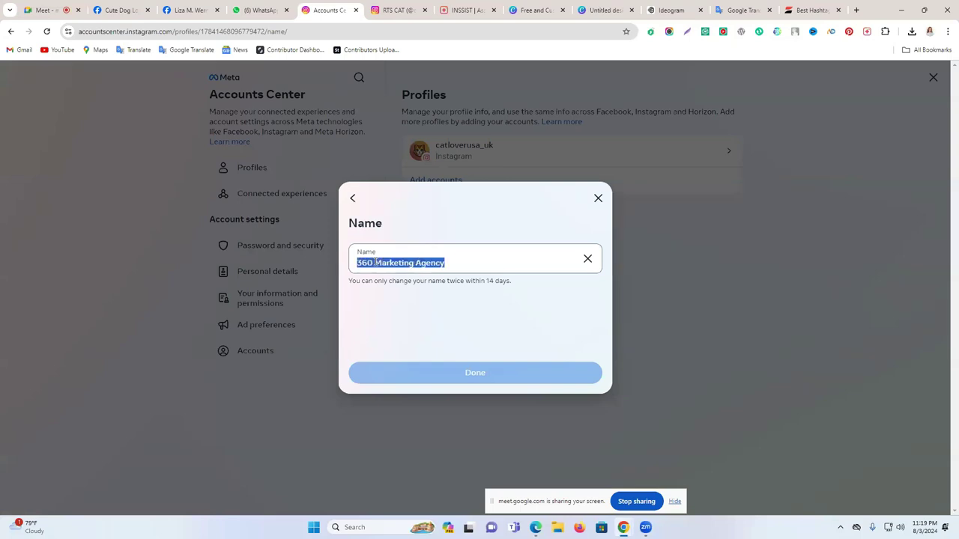
type("Cat lover USA & UK")
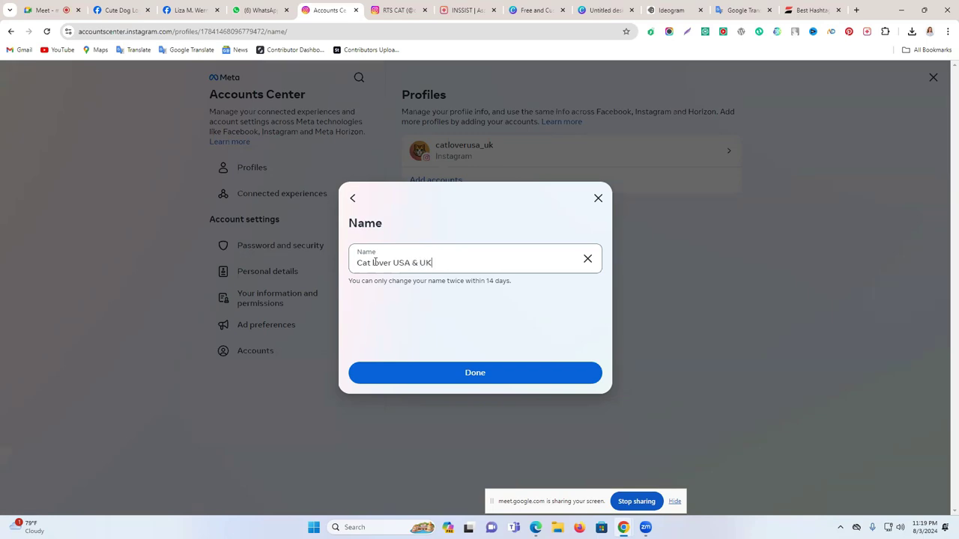
left_click(465, 375)
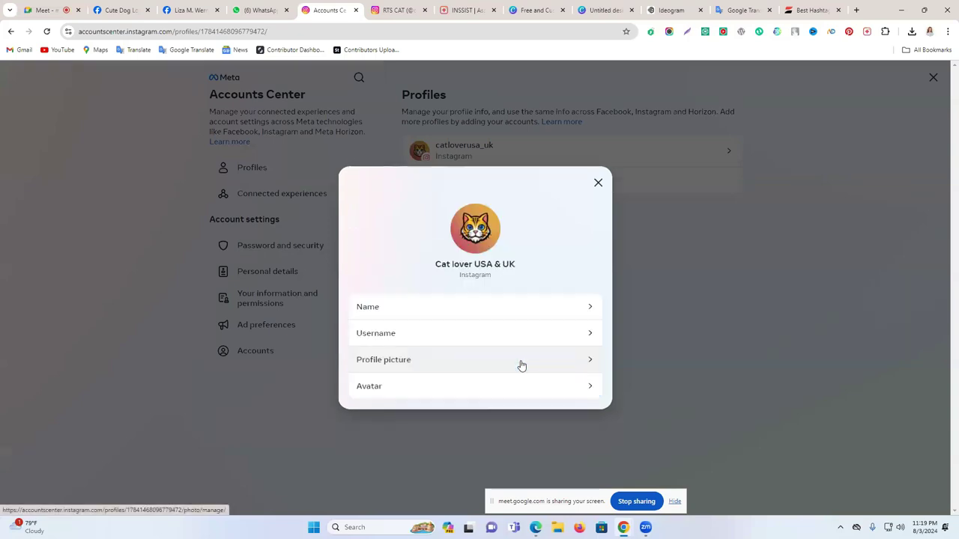
left_click(598, 184)
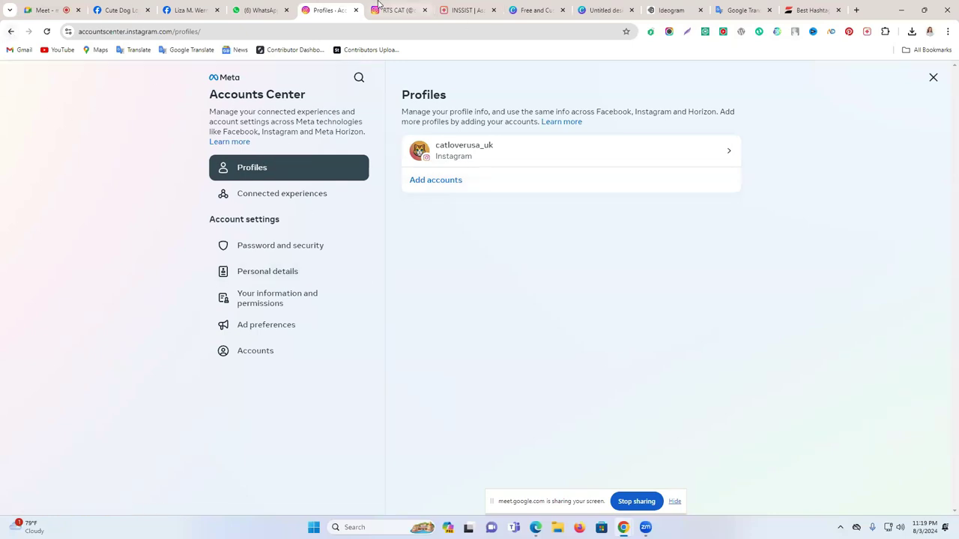
Step: View the catloverusa_uk profile in the INSSIST web client, check its settings, and return to the home feed
left_click(453, 10)
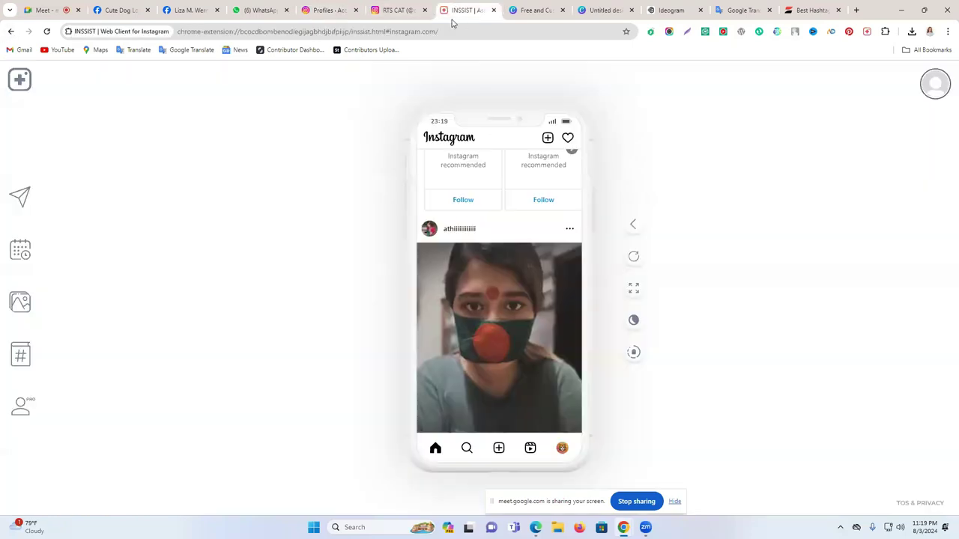
left_click(562, 448)
scroll(490, 239, "up", 1)
right_click(525, 234)
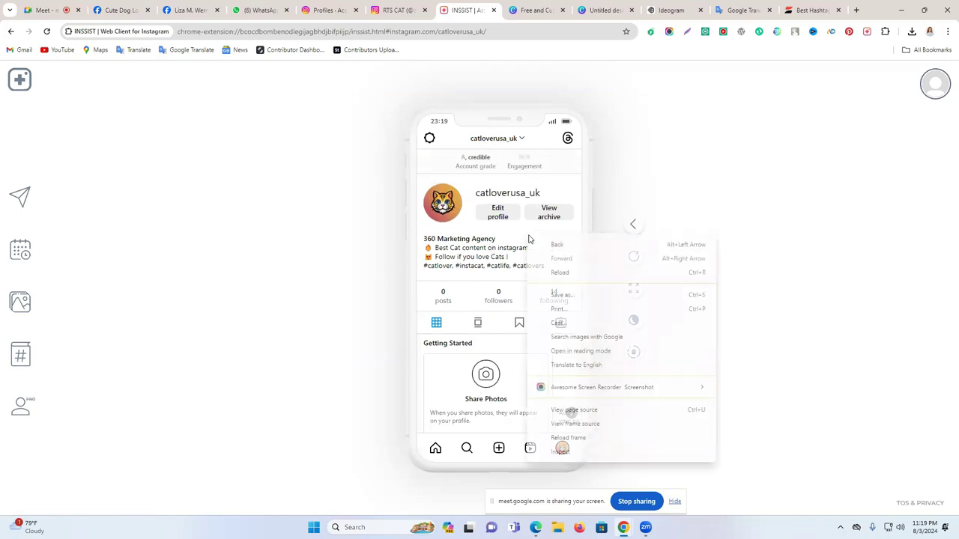
left_click(429, 141)
left_click(430, 140)
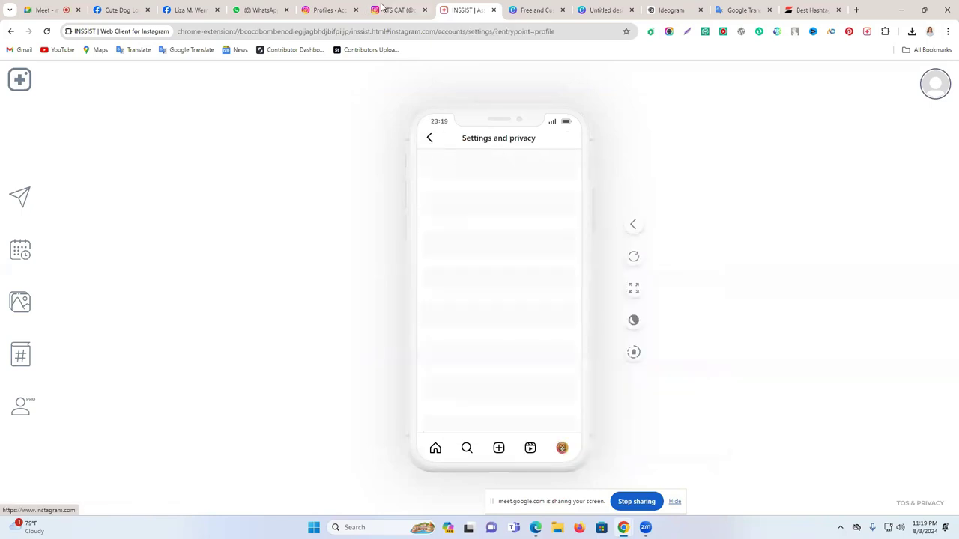
left_click(562, 448)
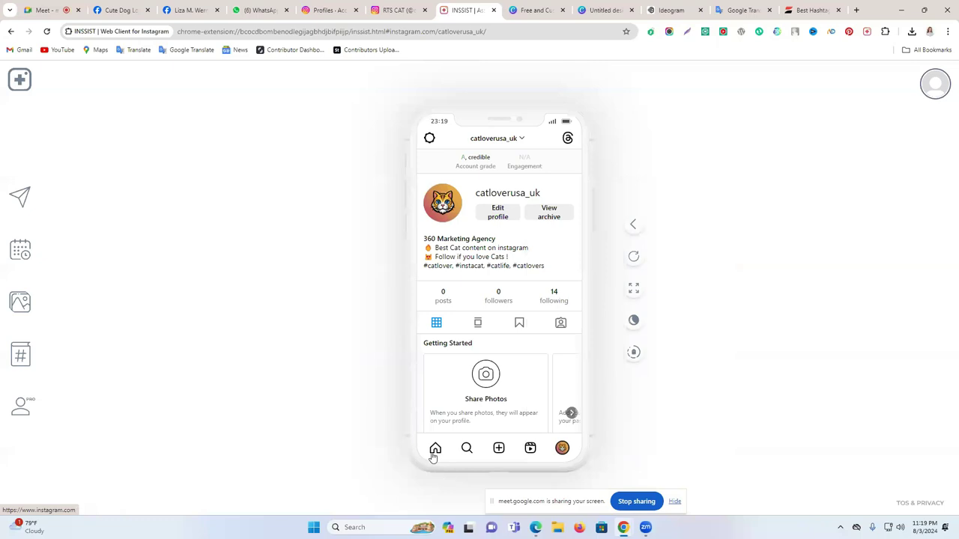
left_click(435, 448)
Step: Leave Accounts Center for the Instagram site and open the catloverusa_uk profile page
left_click(313, 8)
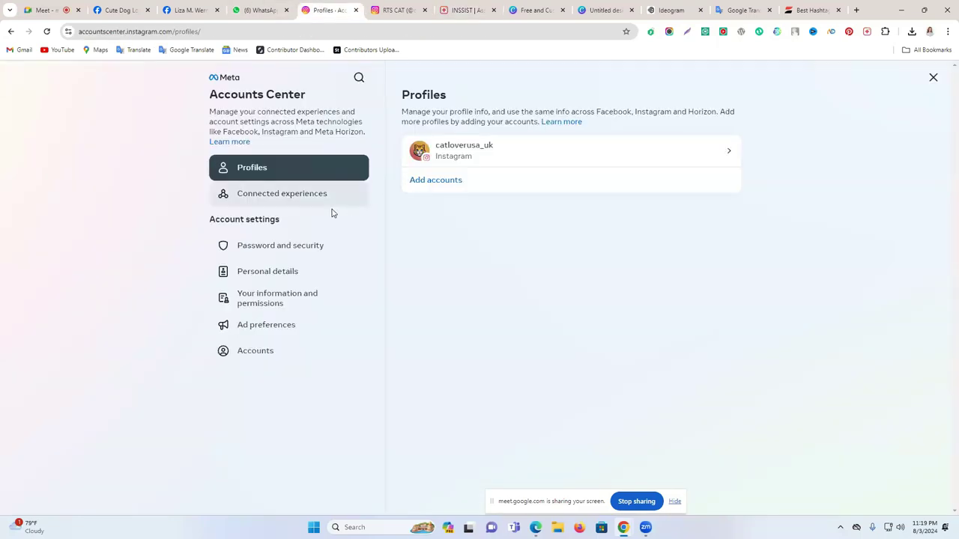
left_click(9, 31)
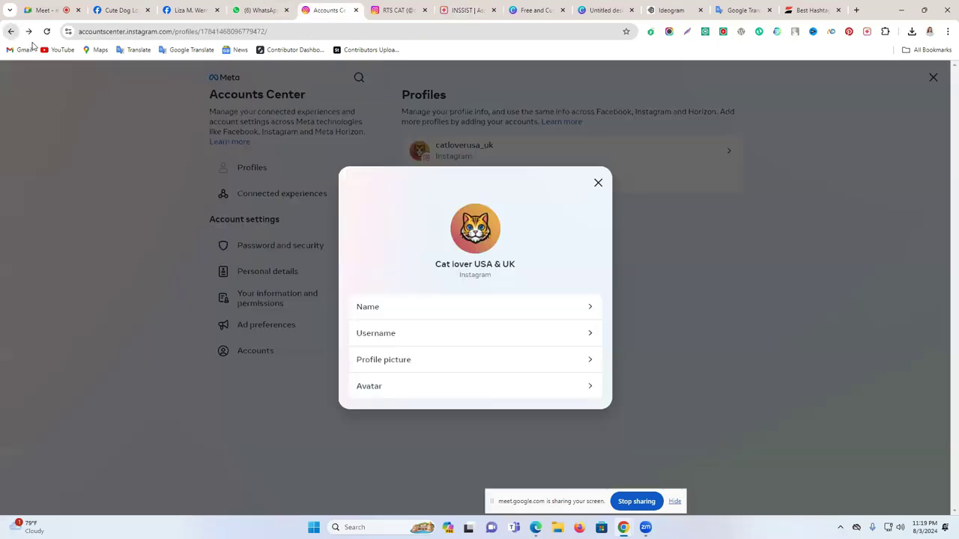
left_click(598, 183)
right_click(136, 114)
left_click(10, 32)
left_click(28, 31)
left_click(11, 32)
left_click(10, 31)
left_click(10, 31)
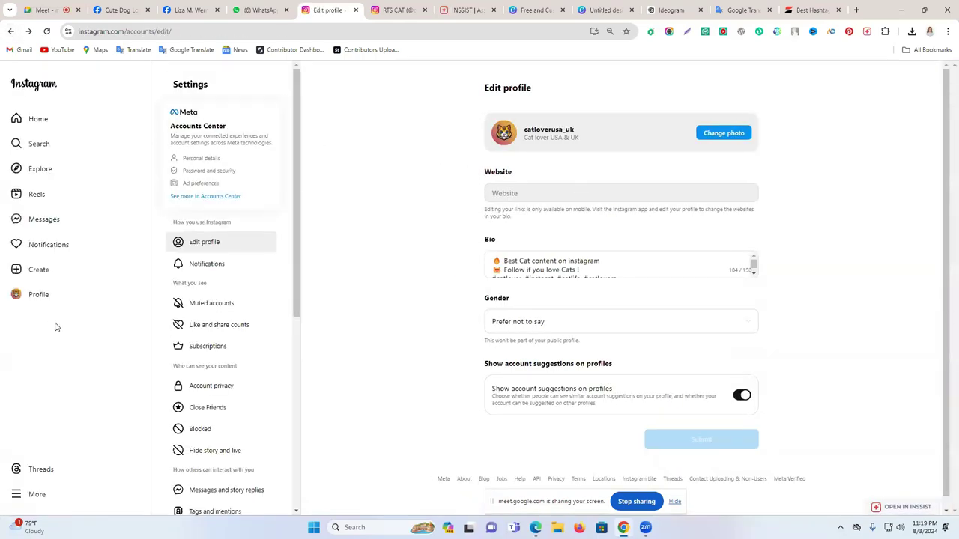
left_click(42, 296)
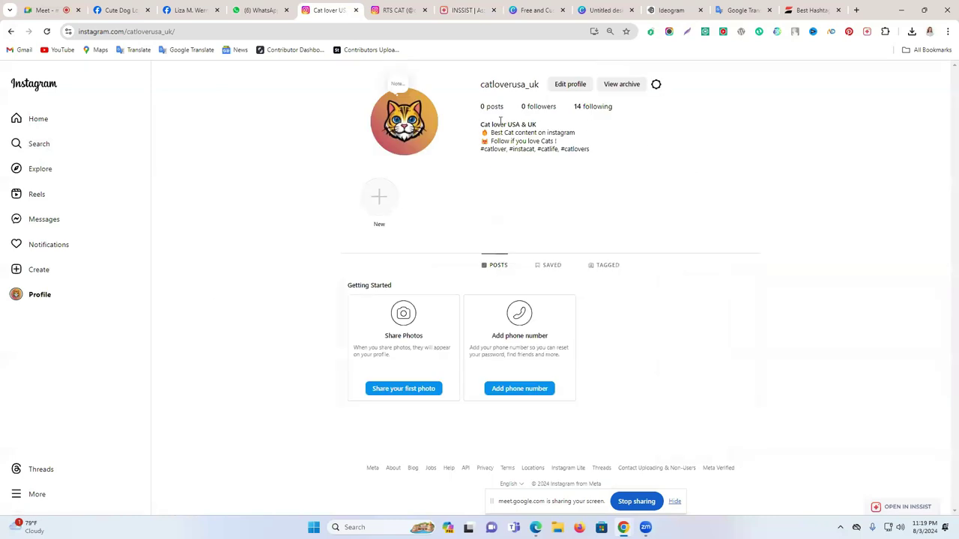
Step: Review the display name and bio on the profile, and look at the new highlight dialog without creating one
left_click_drag(480, 124, 561, 133)
left_click(663, 125)
right_click(680, 194)
left_click(723, 224)
left_click(376, 196)
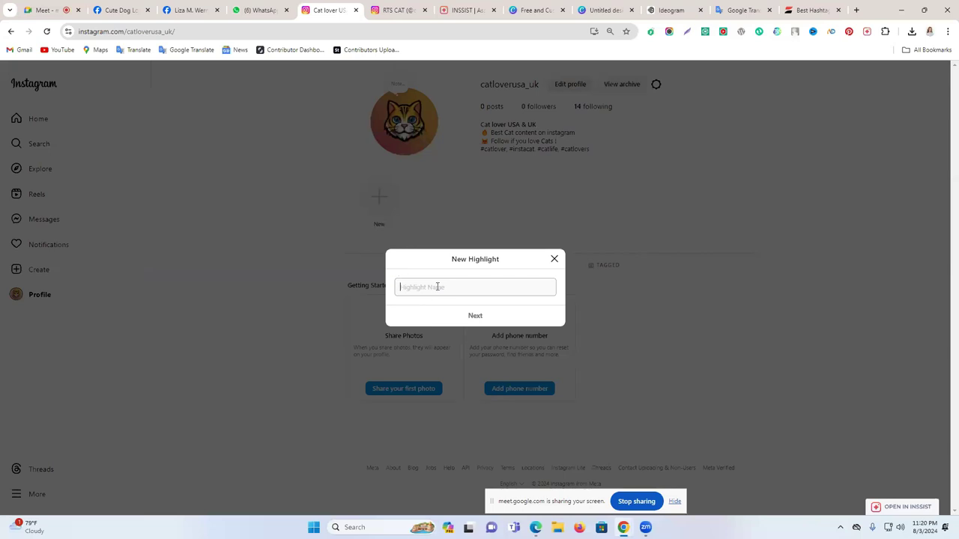
left_click(554, 258)
left_click(477, 7)
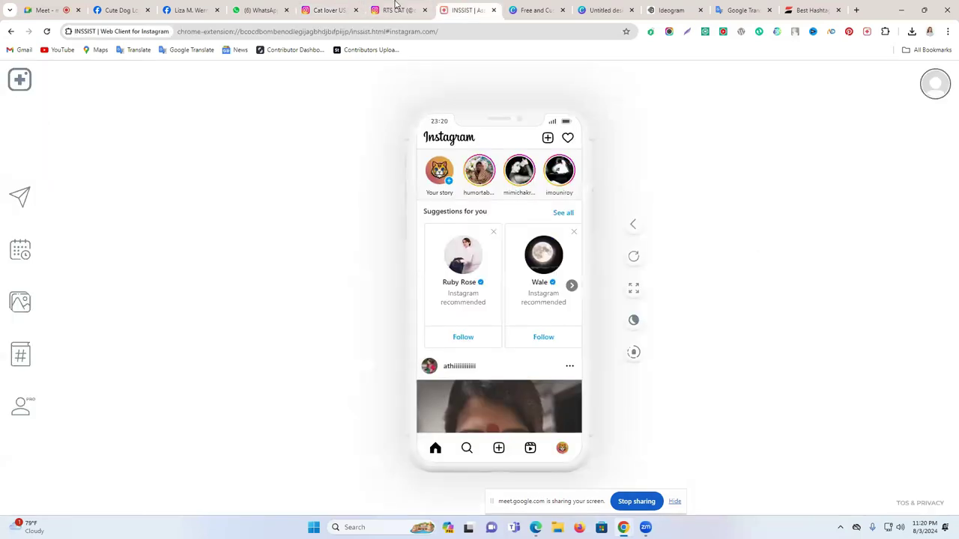
left_click(399, 9)
left_click(457, 9)
left_click(411, 11)
left_click(39, 146)
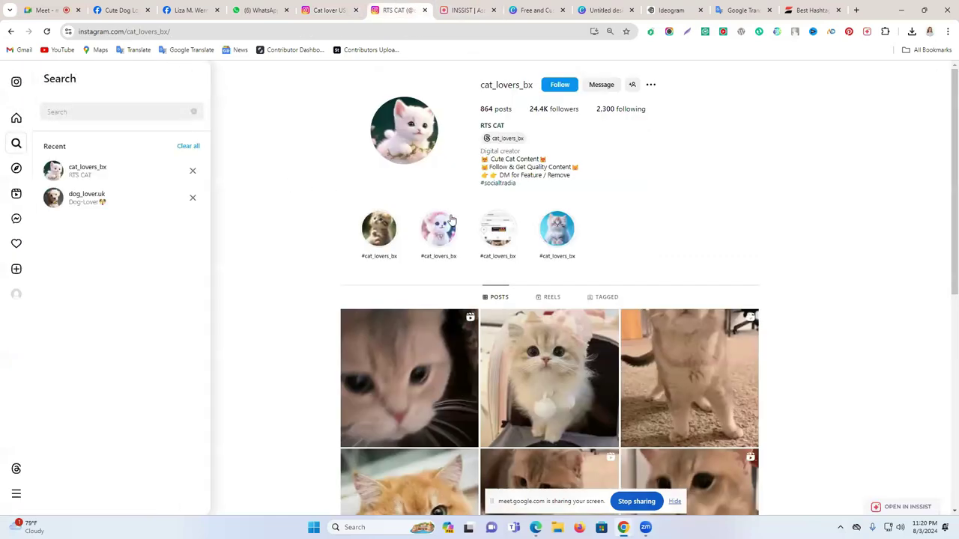
left_click(118, 201)
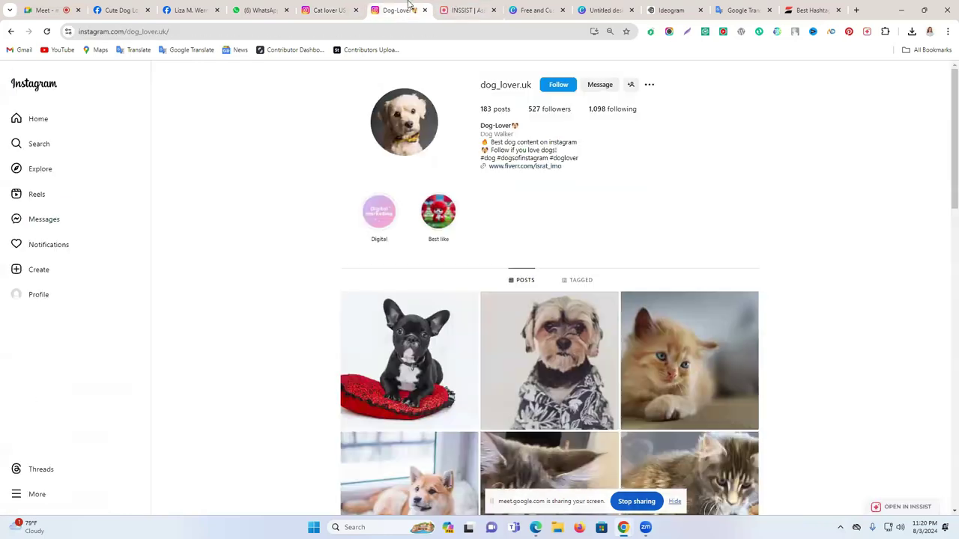
Step: Compare the name and bio of catloverusa_uk with the dog_lover.uk profile
left_click(330, 10)
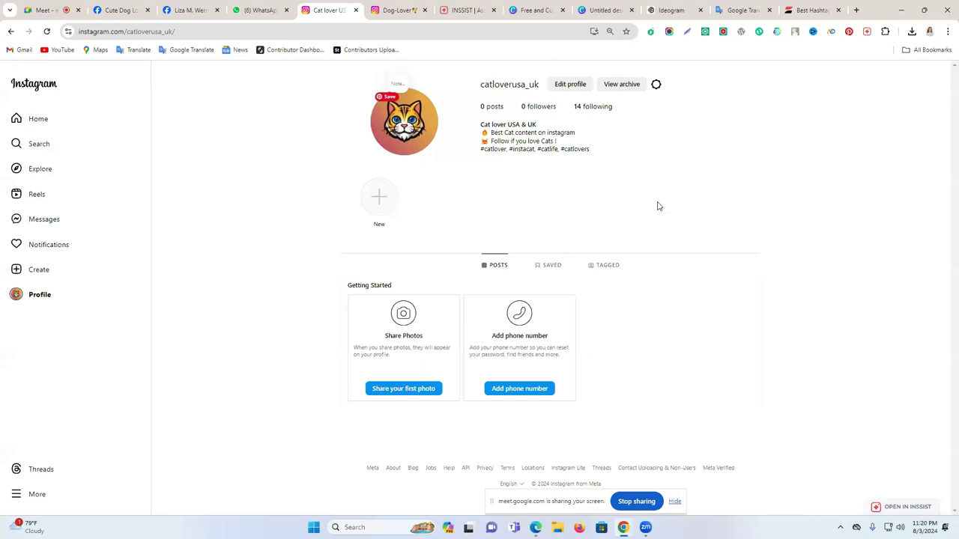
left_click_drag(599, 152, 479, 114)
left_click(522, 139)
left_click(397, 10)
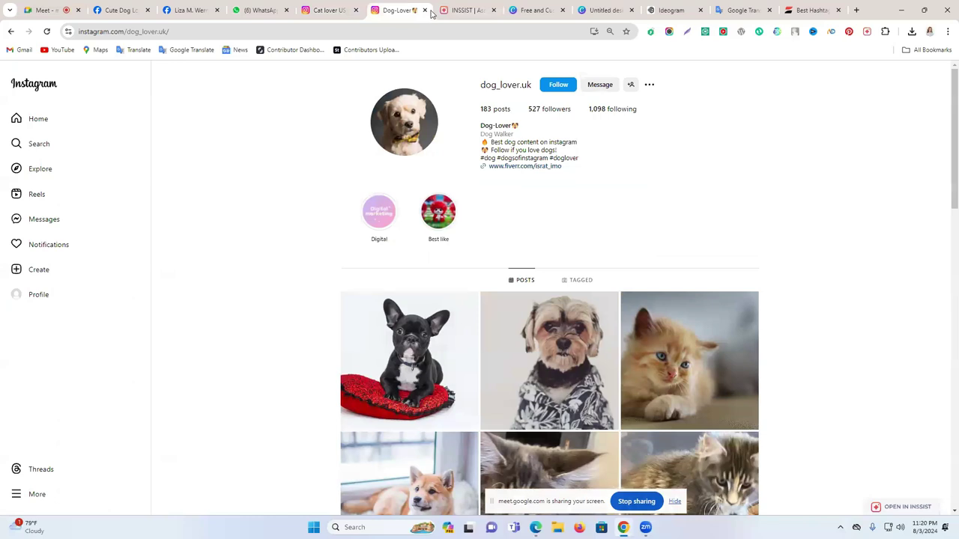
Step: Close the dog_lover.uk, INSSIST, Canva, Ideogram and Google Translate tabs, and return to the catloverusa_uk profile
left_click(424, 10)
left_click(424, 11)
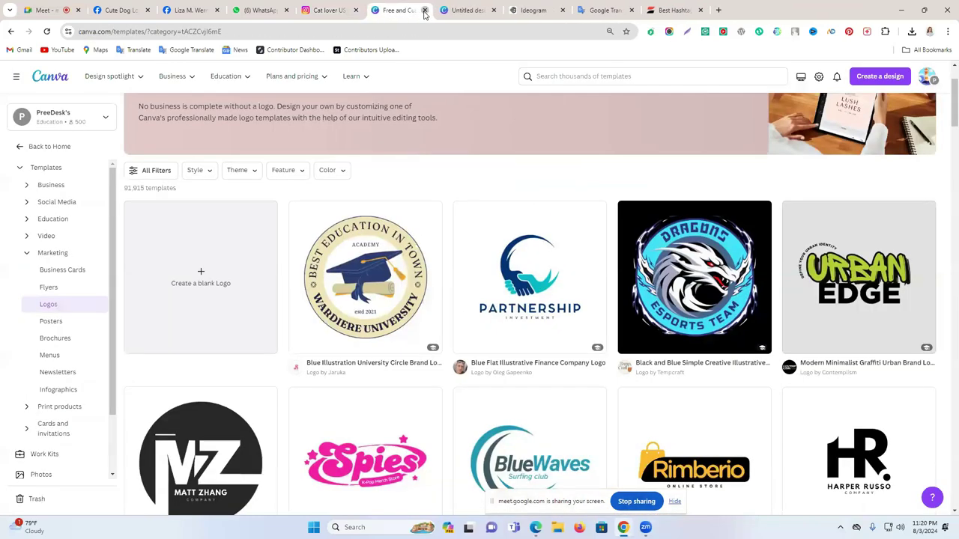
left_click(424, 10)
left_click(424, 10)
left_click(424, 11)
left_click(424, 11)
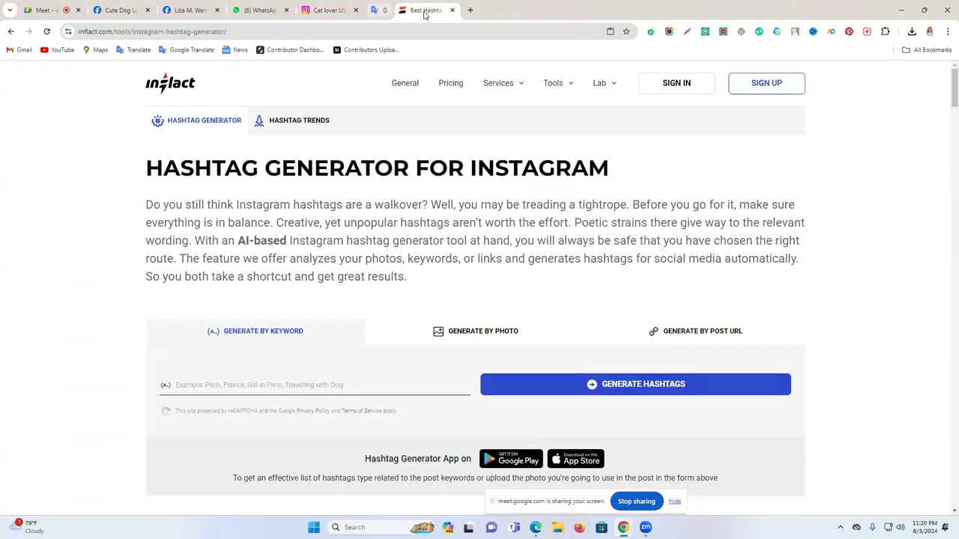
left_click(330, 10)
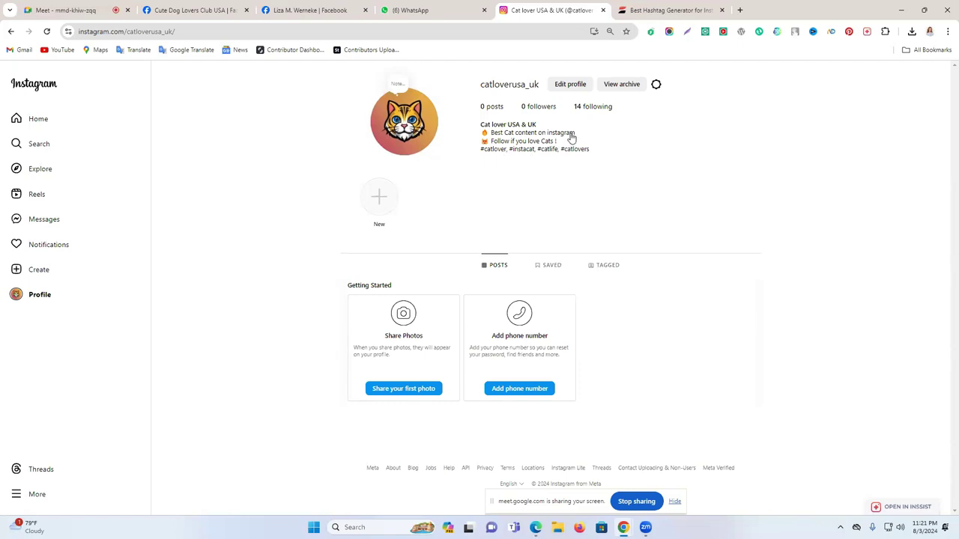
Step: Open Instagram's search, then generate hashtags for the keyword "cat" in the Inflact Hashtag Generator
left_click(74, 147)
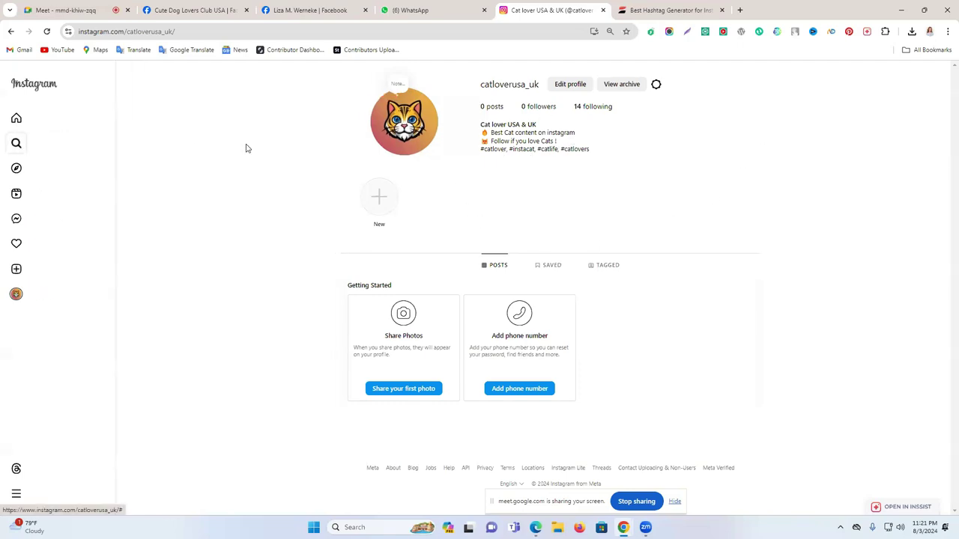
key("ctrl+Tab")
left_click(262, 385)
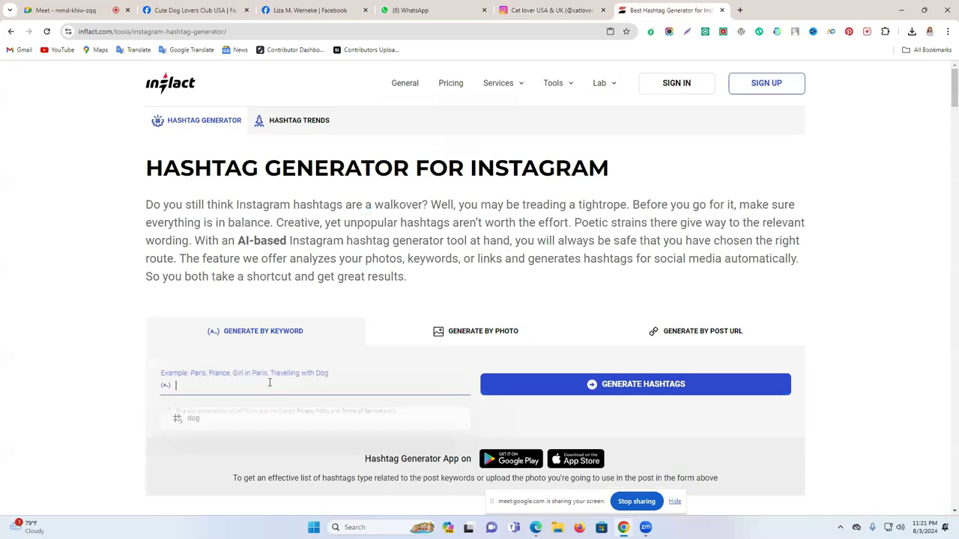
type("cat")
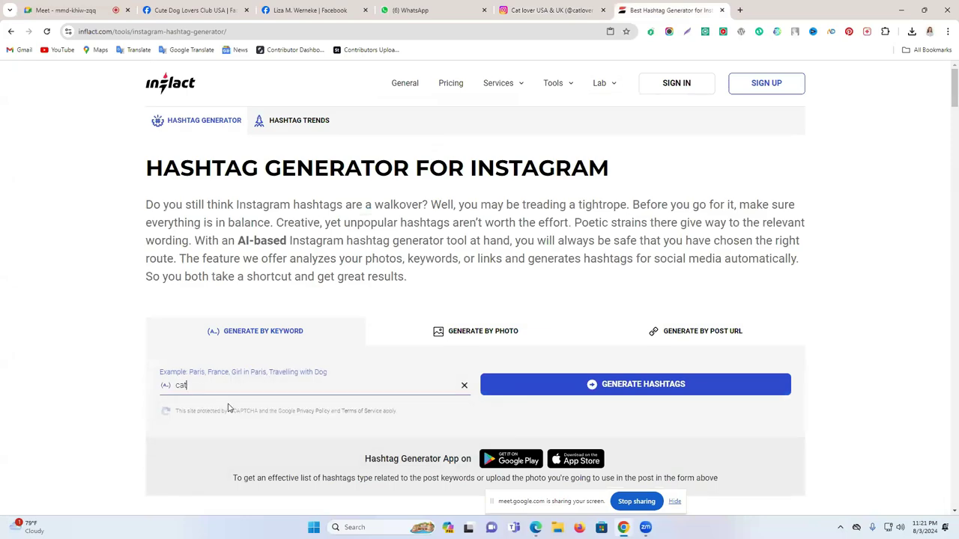
key("Return")
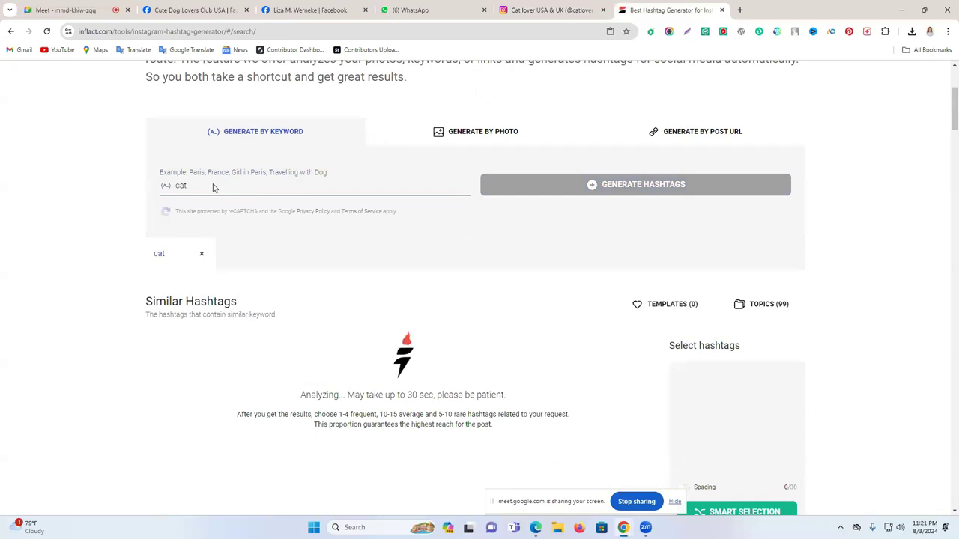
scroll(487, 243, "down", 2)
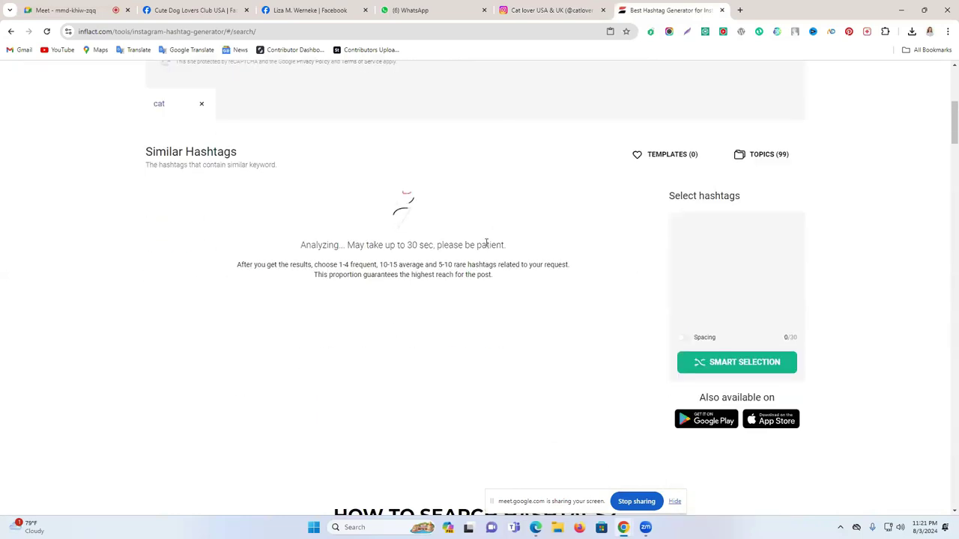
scroll(390, 255, "up", 3)
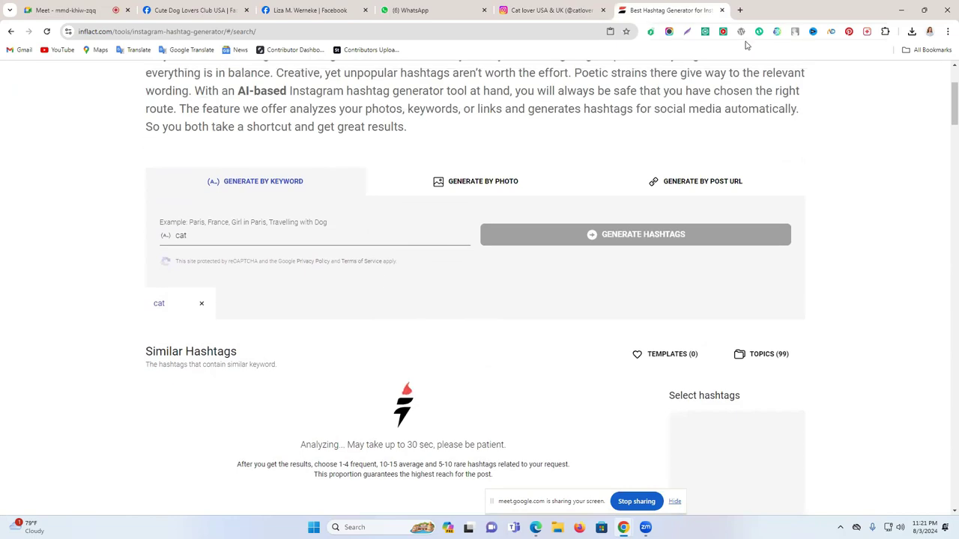
scroll(347, 330, "down", 3)
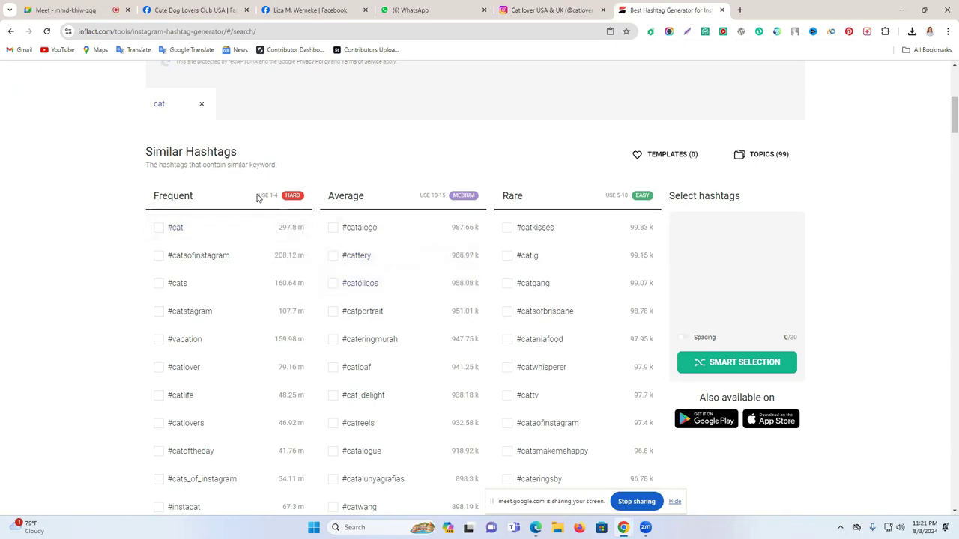
Step: Review the recommended number of Frequent hashtags, then select #cat from that group and copy it
left_click_drag(257, 199, 303, 199)
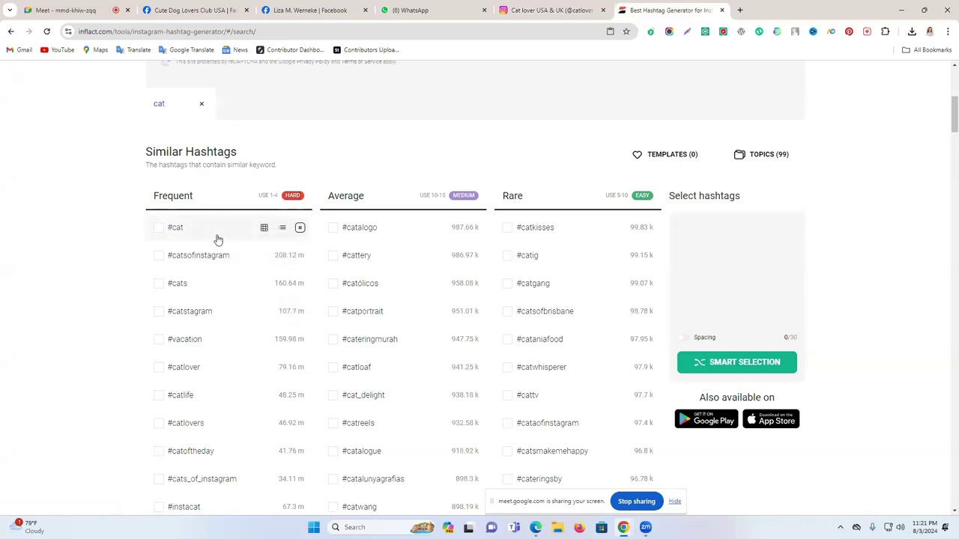
left_click(180, 231)
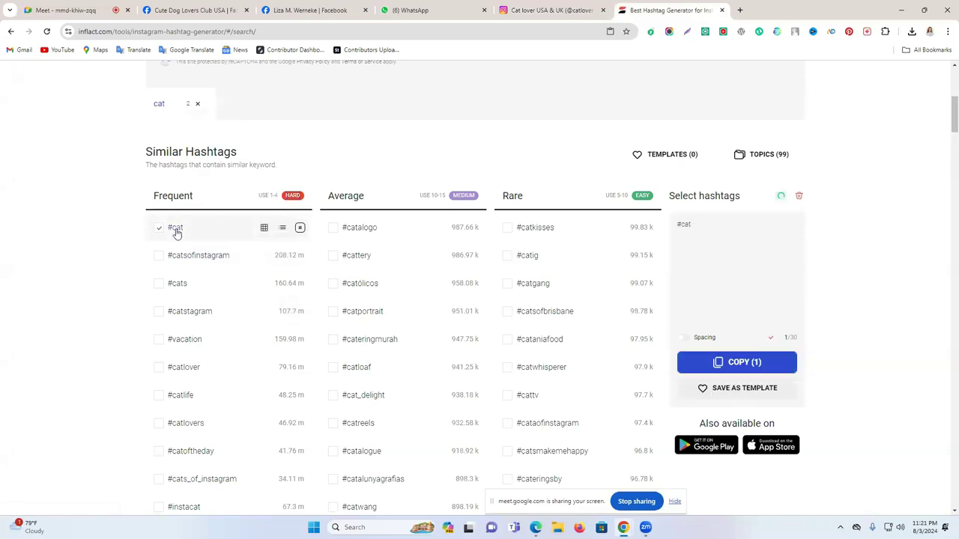
left_click(734, 363)
Step: Search Instagram for the copied hashtag trimmed to #cat, and browse the top posts on its hashtag page
left_click(550, 9)
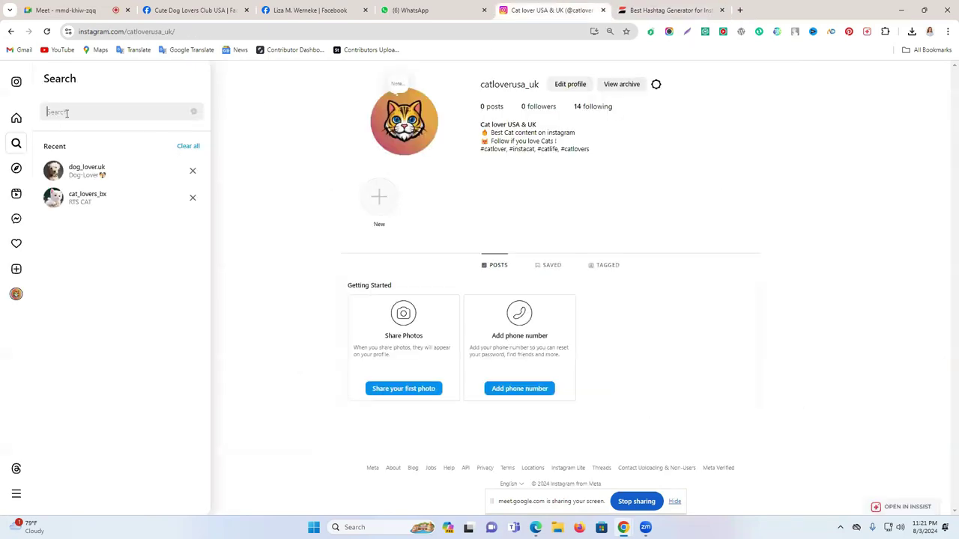
key("ctrl+v")
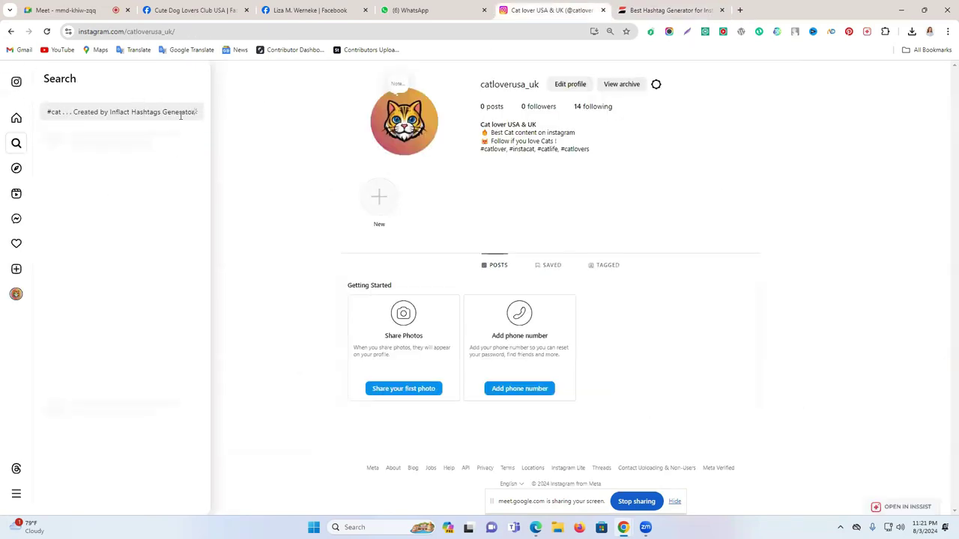
left_click_drag(63, 112, 196, 113)
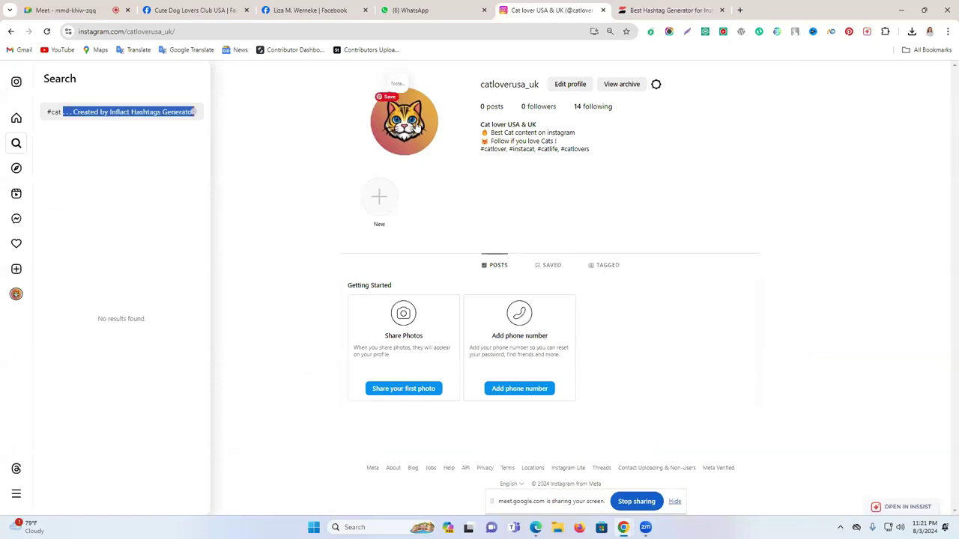
key("BackSpace")
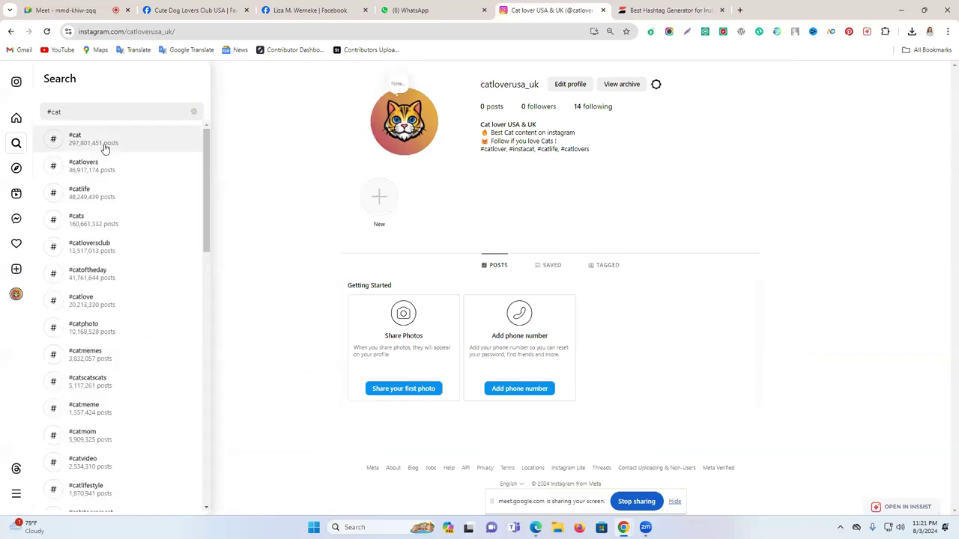
left_click(93, 148)
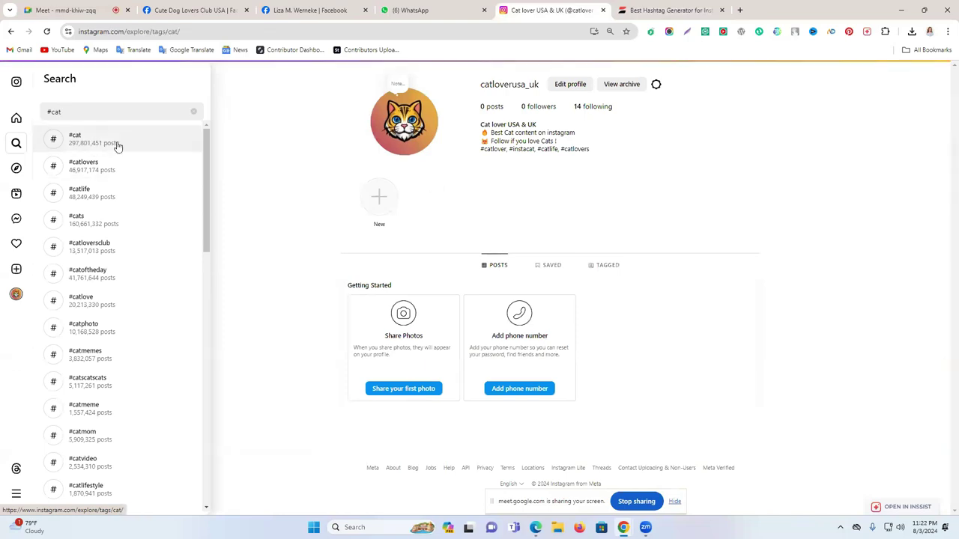
scroll(499, 189, "down", 1)
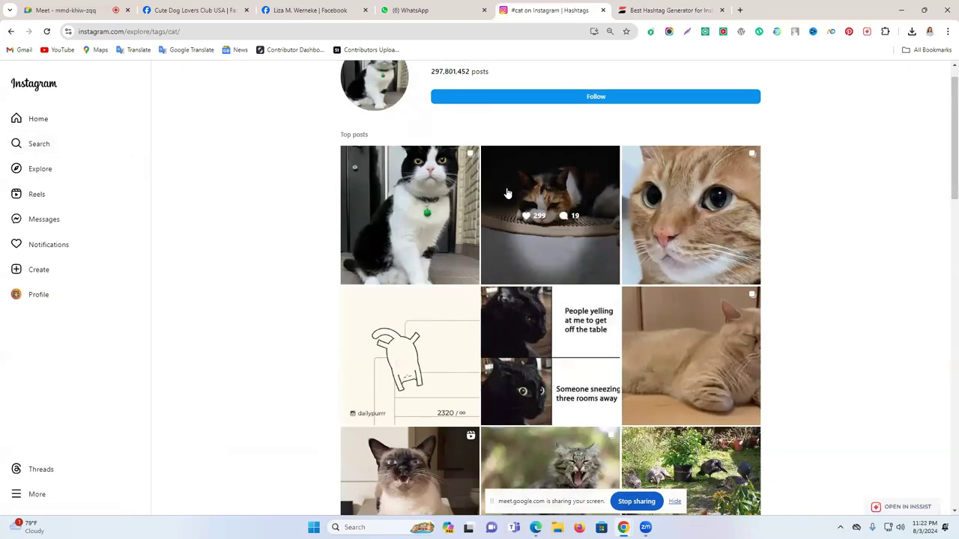
scroll(558, 225, "up", 1)
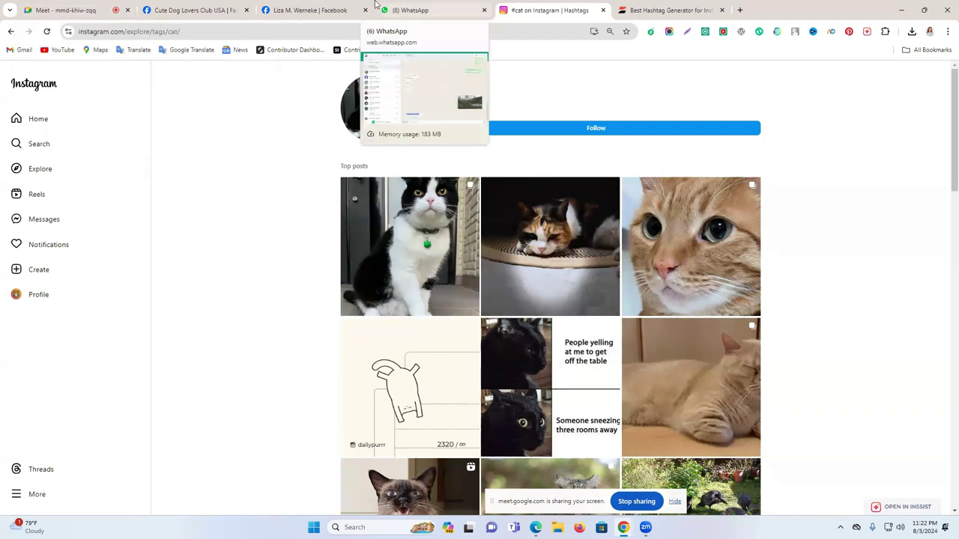
Step: Switch to the Google Meet call and dismiss the notice about the call's time limit
left_click(331, 5)
left_click(77, 5)
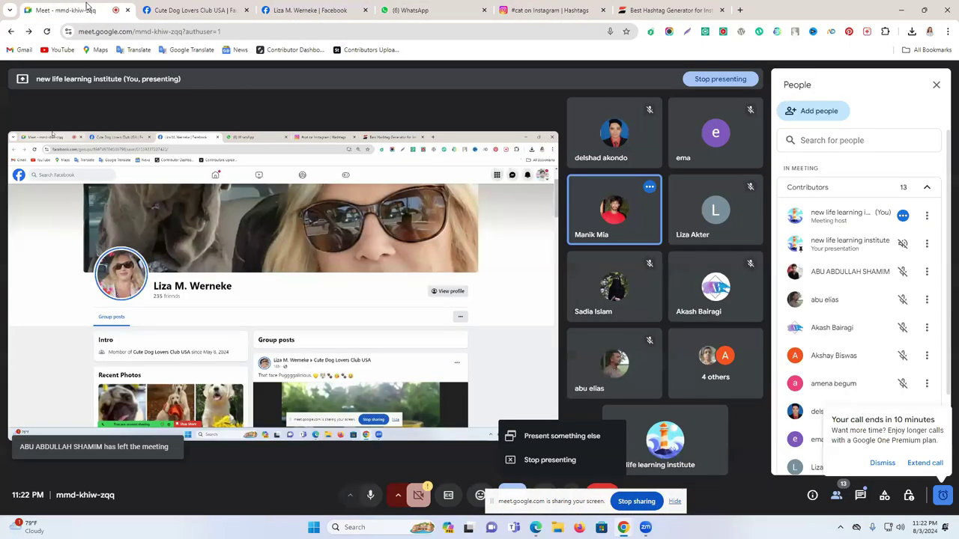
left_click(891, 465)
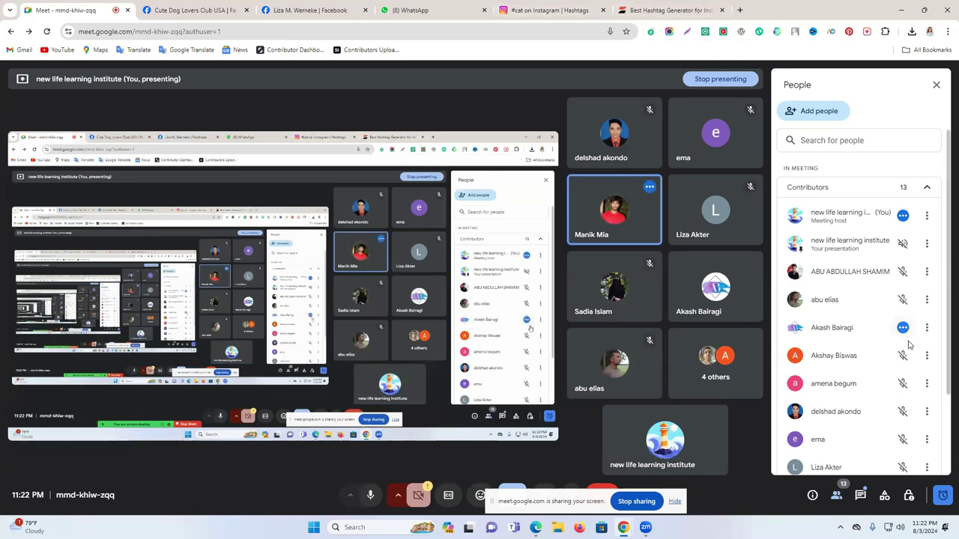
Step: Check the participant list of the Google Meet call, then return to the catloverusa_uk profile on Instagram
scroll(906, 300, "down", 3)
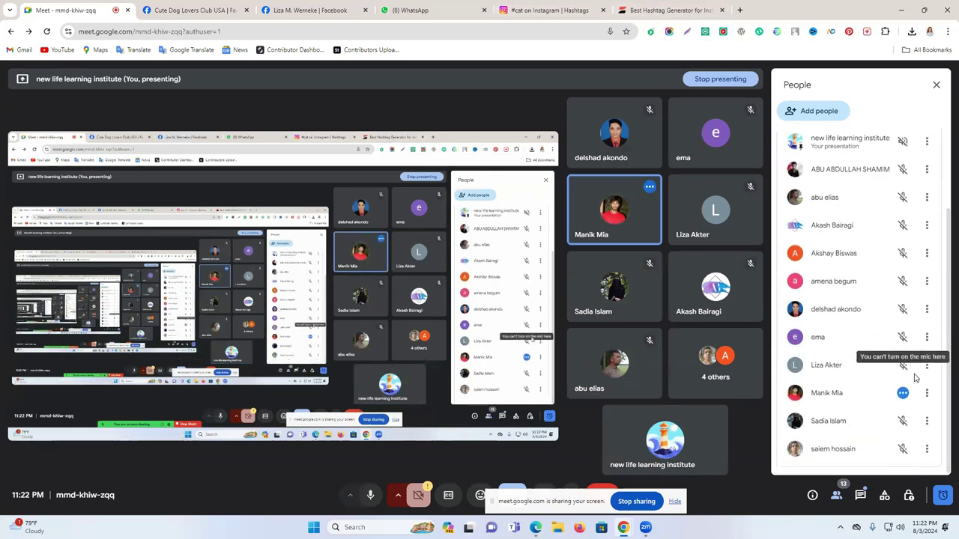
left_click(539, 11)
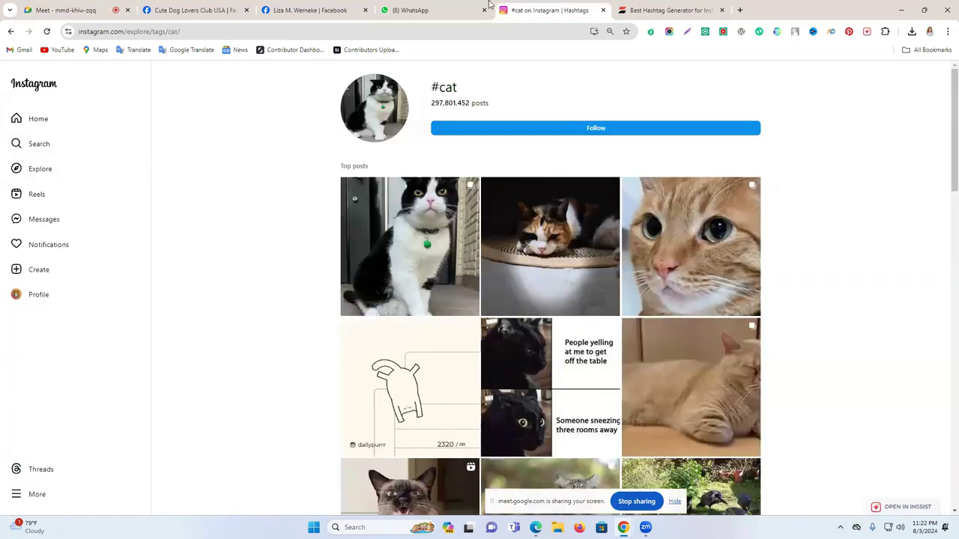
left_click(11, 31)
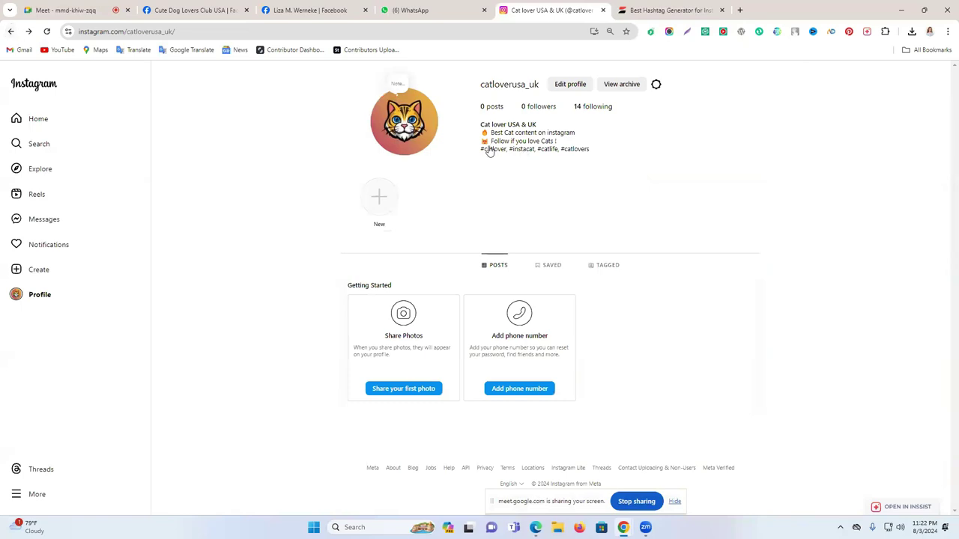
left_click(450, 9)
left_click(558, 7)
left_click(465, 6)
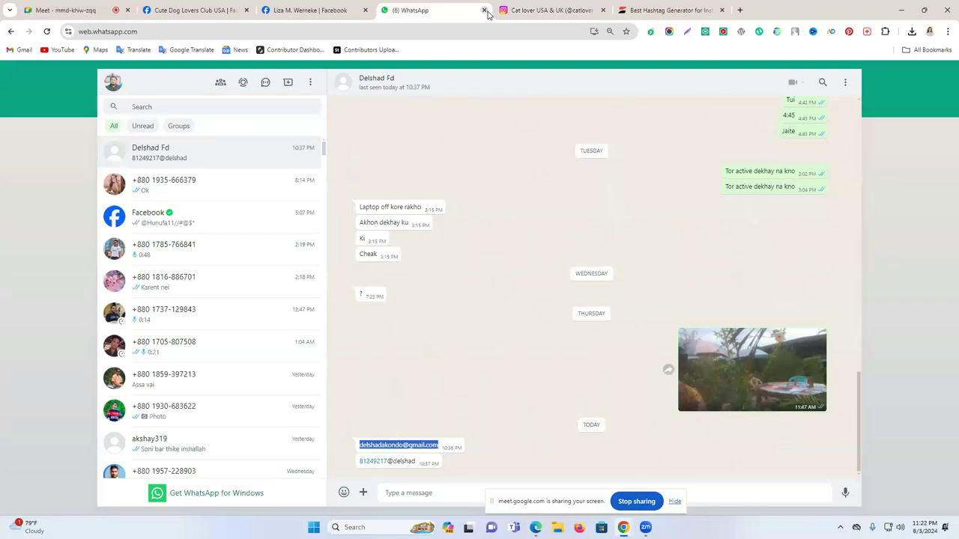
left_click(553, 10)
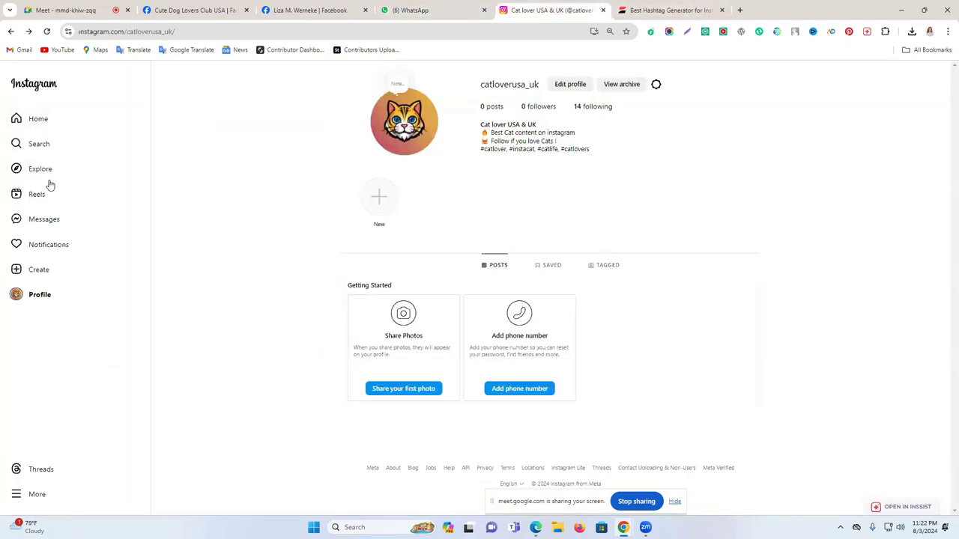
Step: Reopen the #cat hashtag page from Instagram's recent searches and highlight its post count
left_click(63, 145)
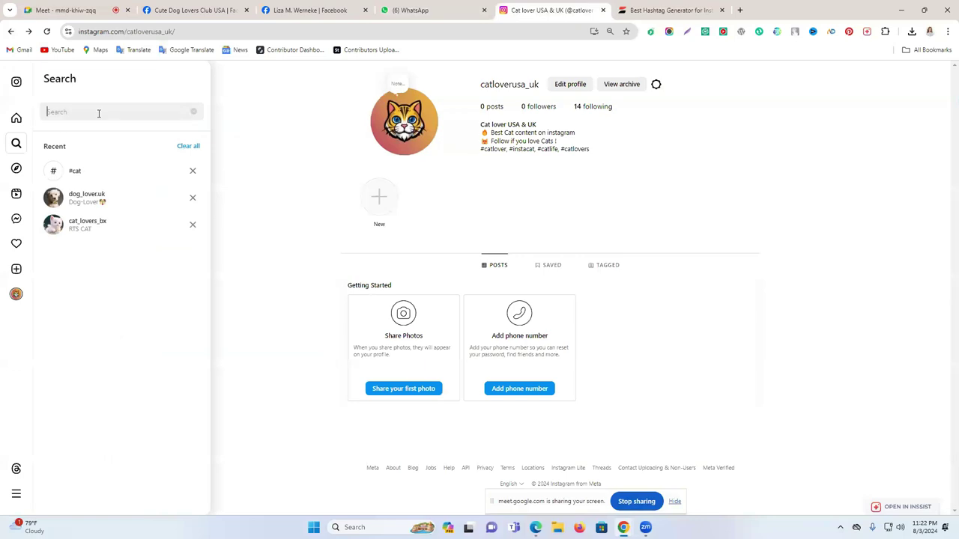
left_click(77, 171)
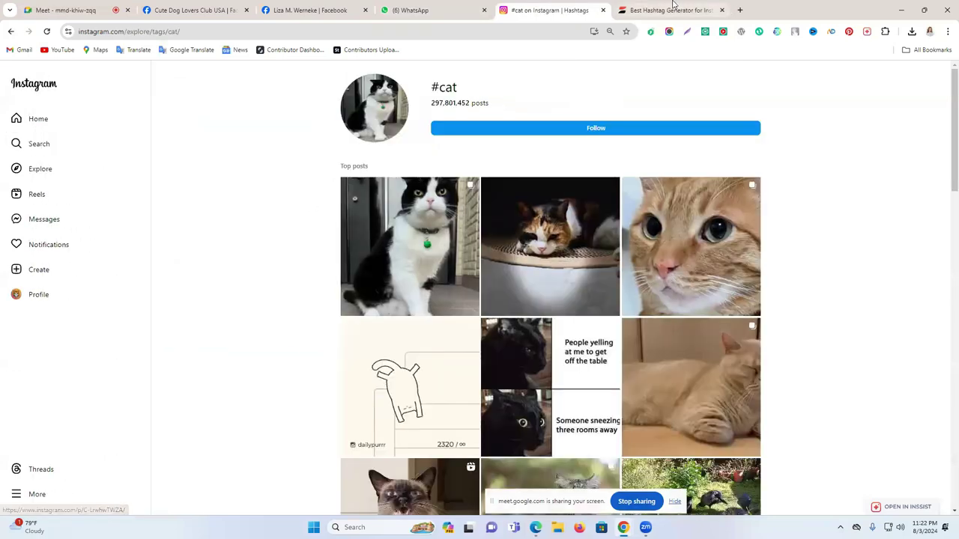
left_click_drag(487, 103, 438, 102)
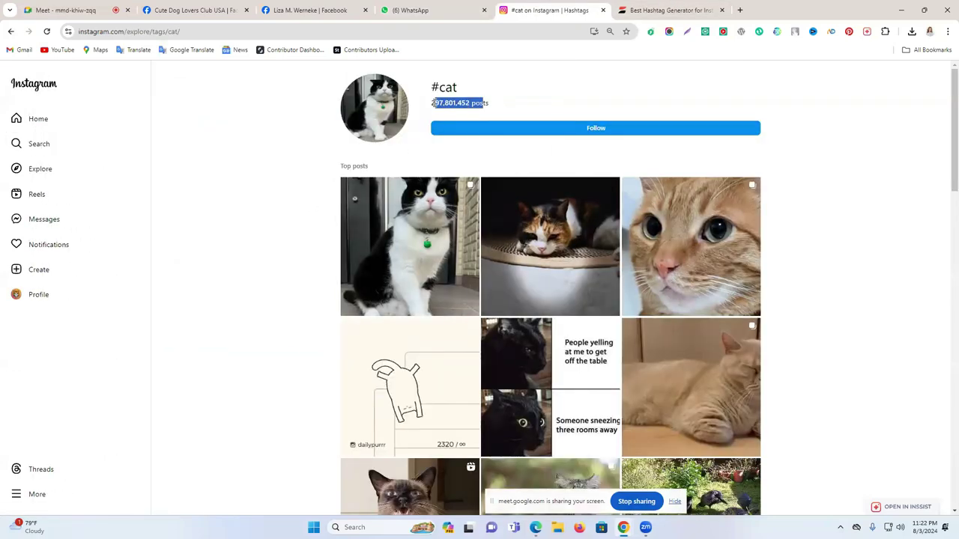
Step: Review the similar cat hashtags and their post counts in the Inflact Hashtag Generator
left_click(637, 10)
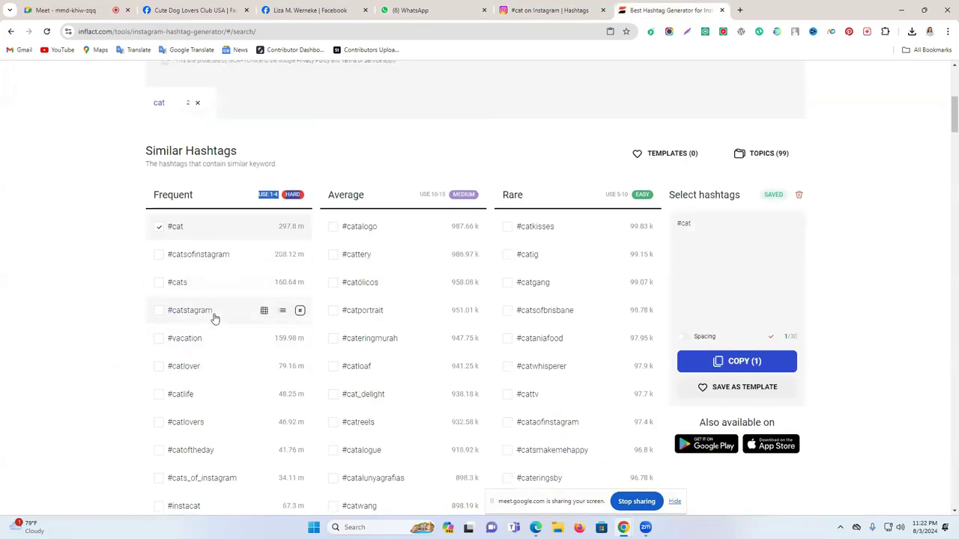
scroll(272, 276, "down", 2)
scroll(290, 385, "down", 2)
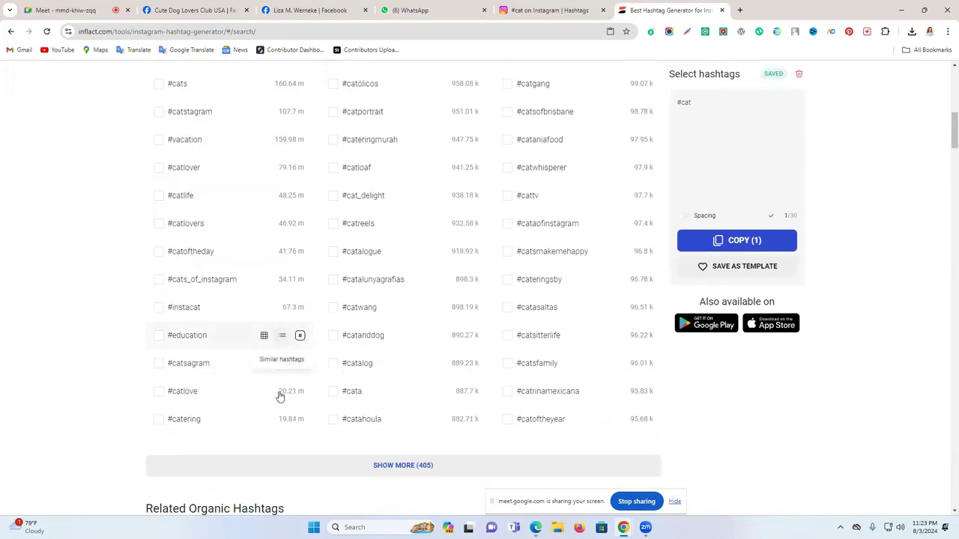
scroll(279, 396, "up", 8)
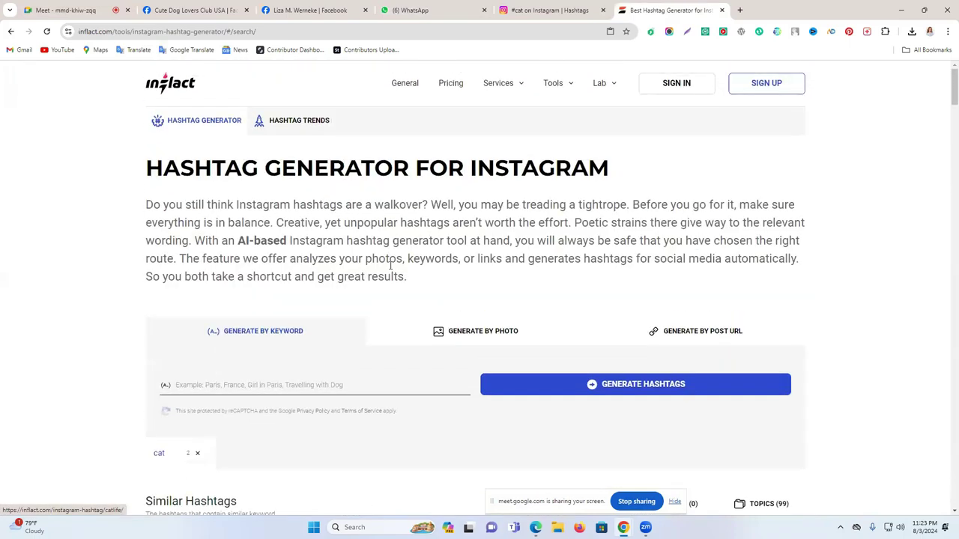
Step: Return to Instagram's #cat hashtag page, highlight the hashtag name and follow the hashtag
left_click(506, 15)
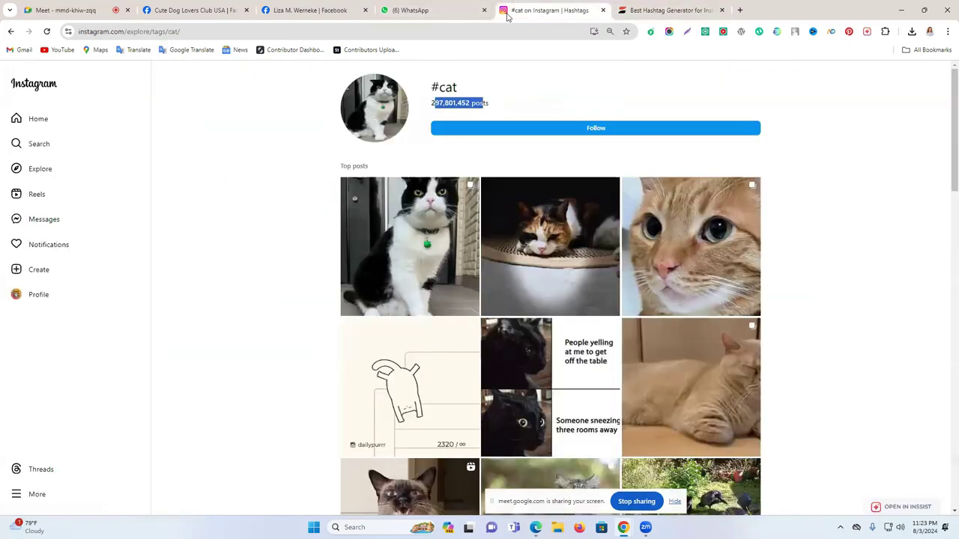
left_click(661, 9)
left_click(560, 9)
left_click_drag(432, 87, 466, 107)
left_click(610, 131)
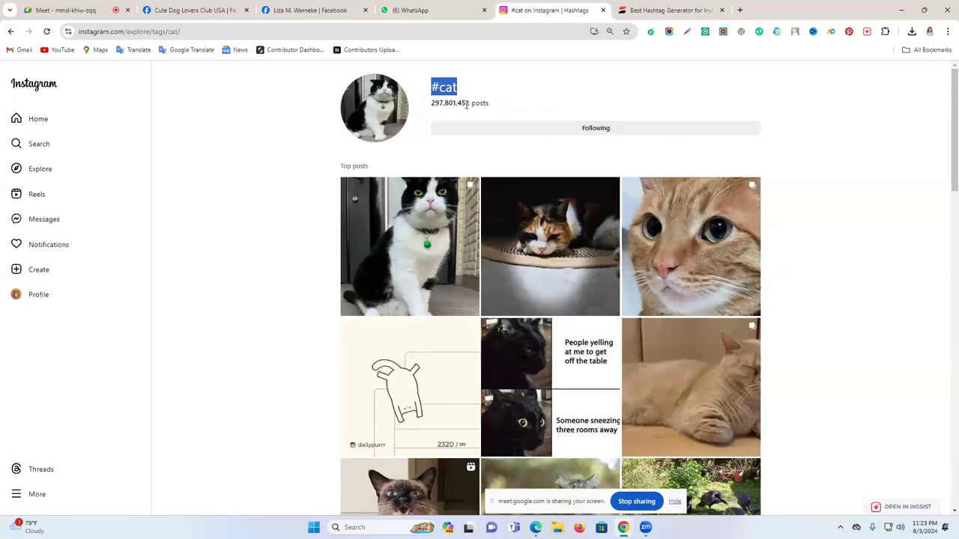
Step: View the calico cat and orange cat top posts under #cat and open each poster's profile in a new browser tab
left_click(536, 279)
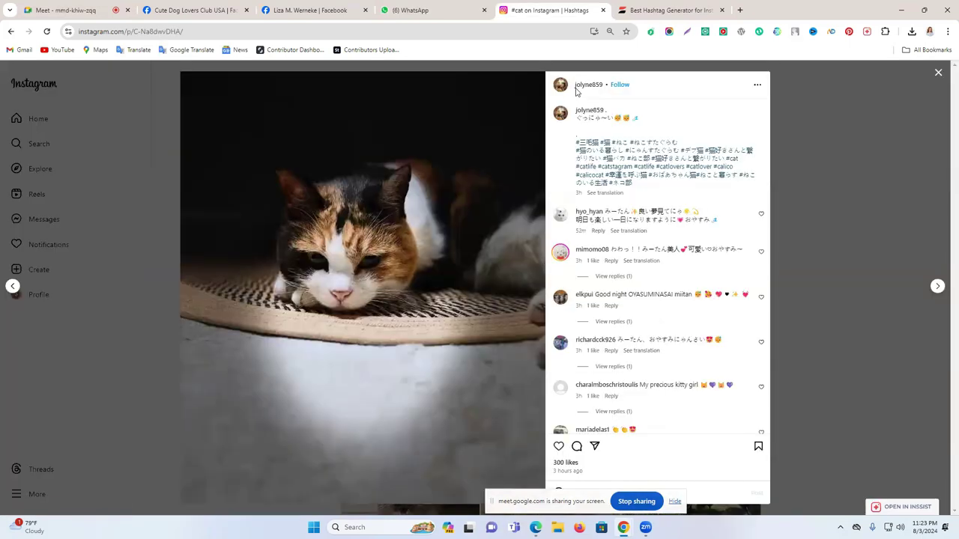
middle_click(588, 85)
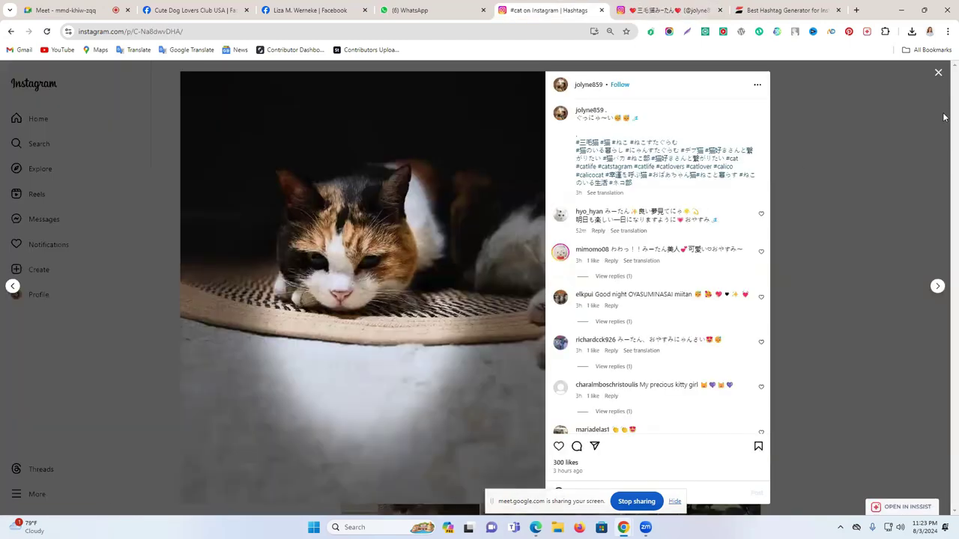
left_click(937, 75)
left_click(637, 198)
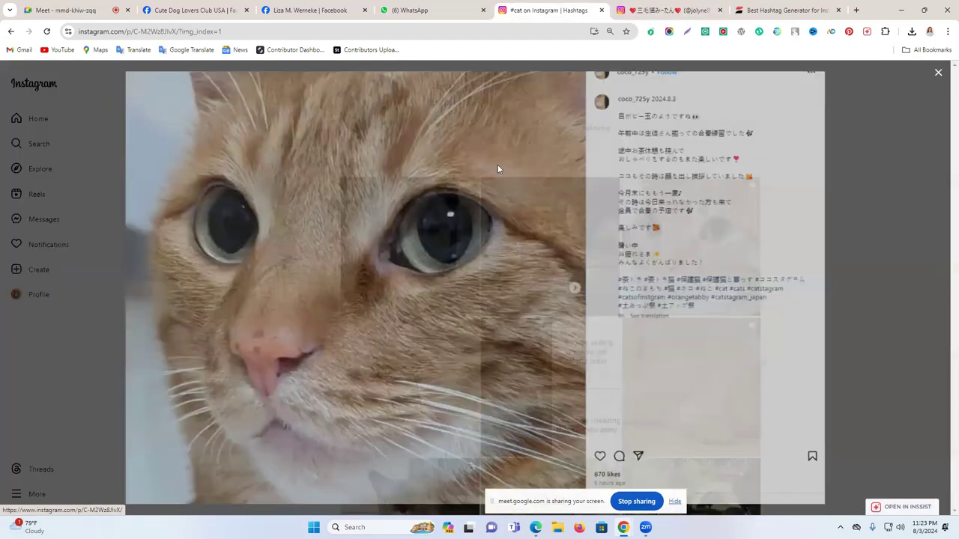
middle_click(616, 85)
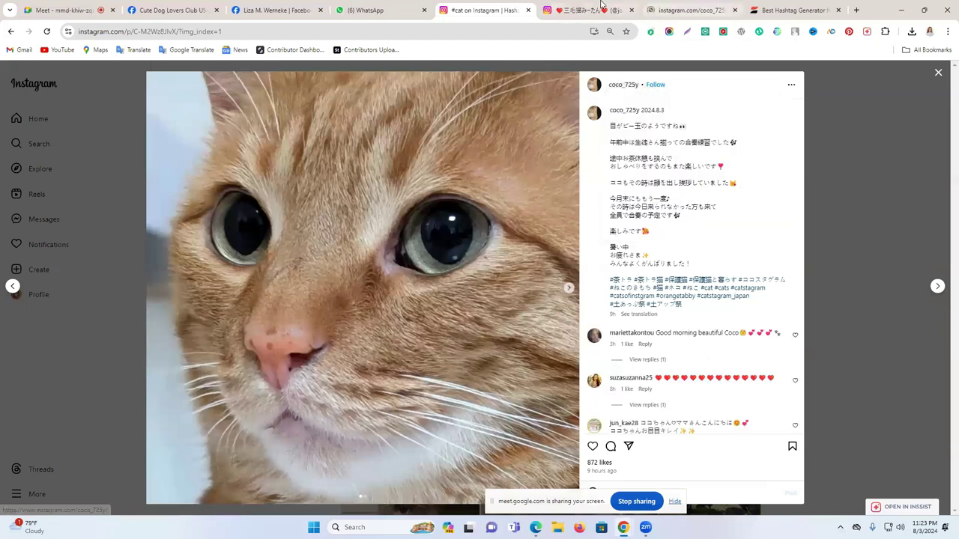
Step: Look over the calico cat poster's Instagram profile, then return to the #cat hashtag page
left_click(626, 9)
scroll(517, 360, "down", 2)
scroll(462, 332, "up", 2)
left_click(503, 7)
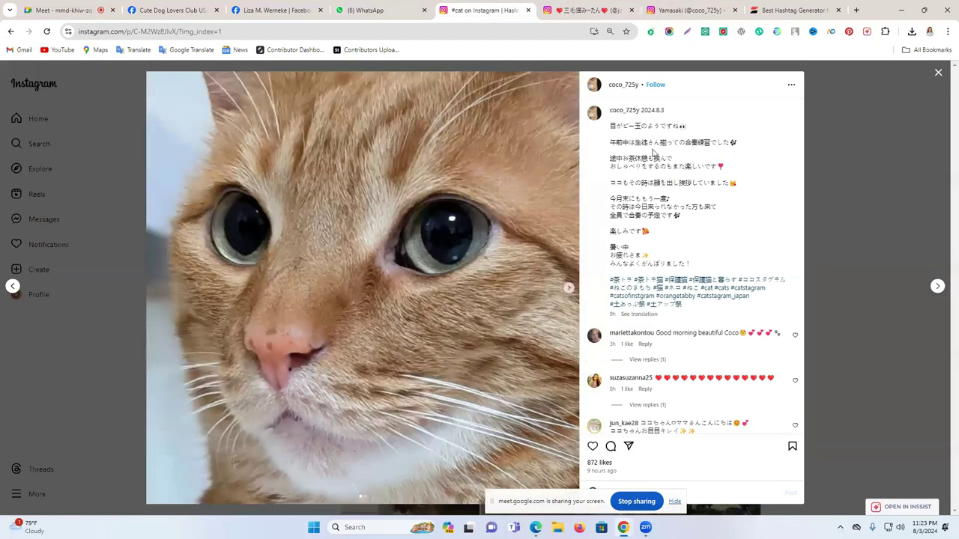
Step: View the black-and-white cat post among the #cat top posts and read through its hashtags and comments
left_click(935, 76)
left_click(422, 225)
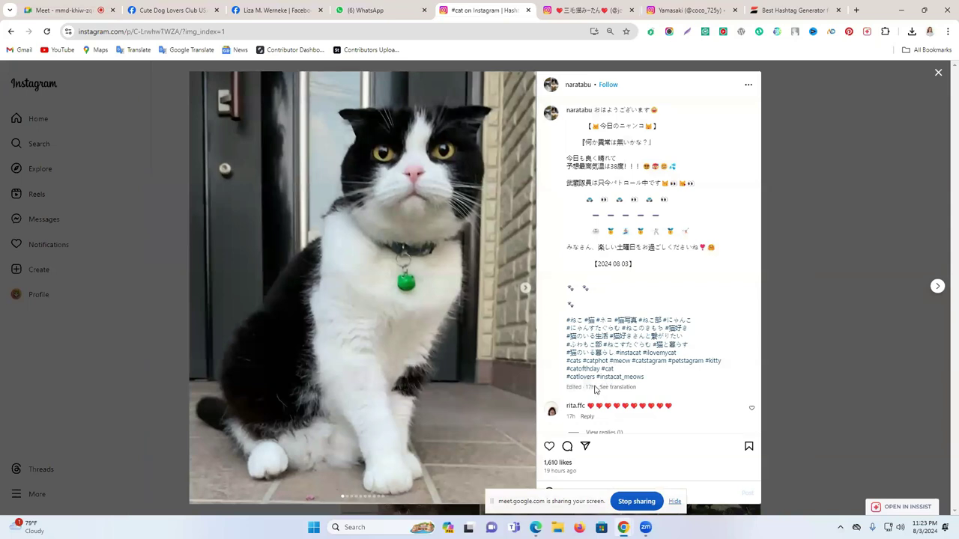
scroll(588, 397, "down", 10)
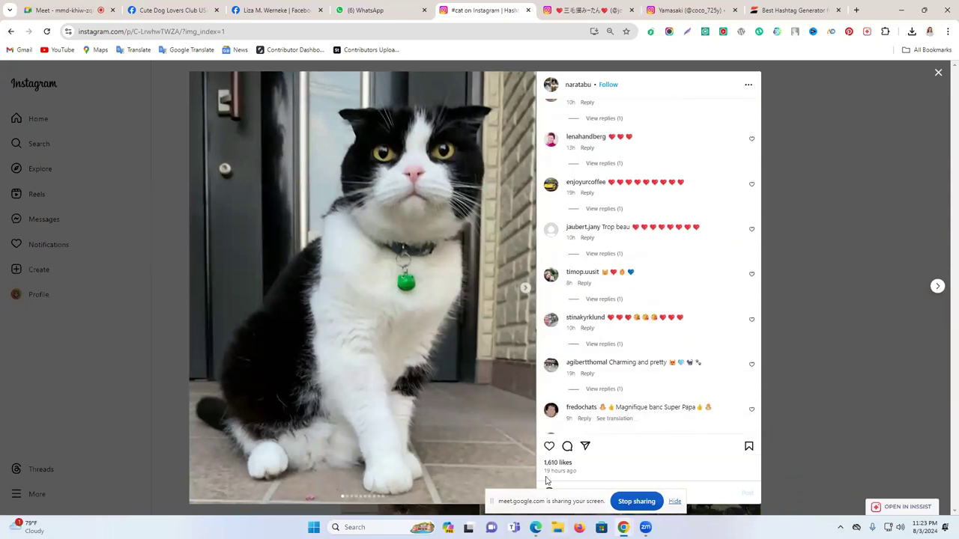
Step: Compare the two opened cat profiles and examine the likes, posting time and hashtags of each one's newest post
left_click(690, 10)
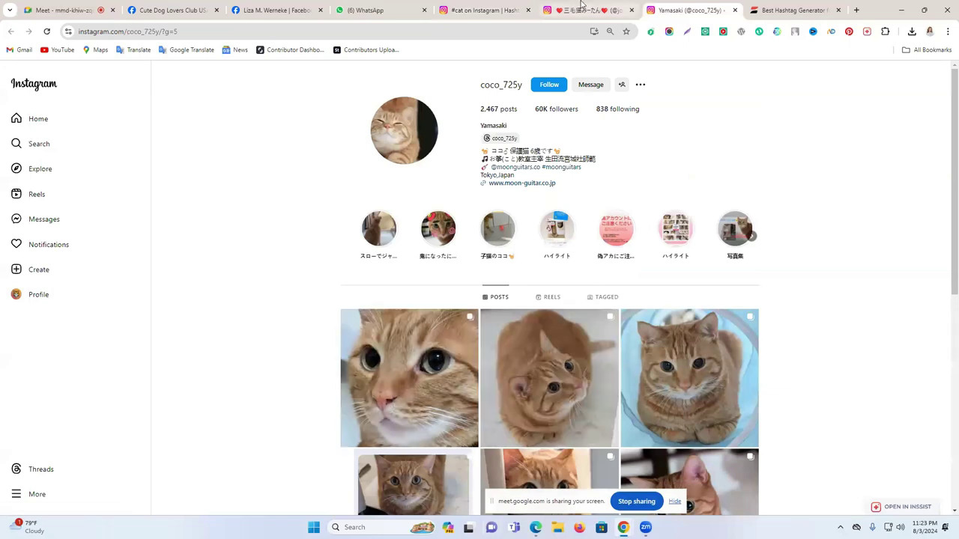
left_click(581, 9)
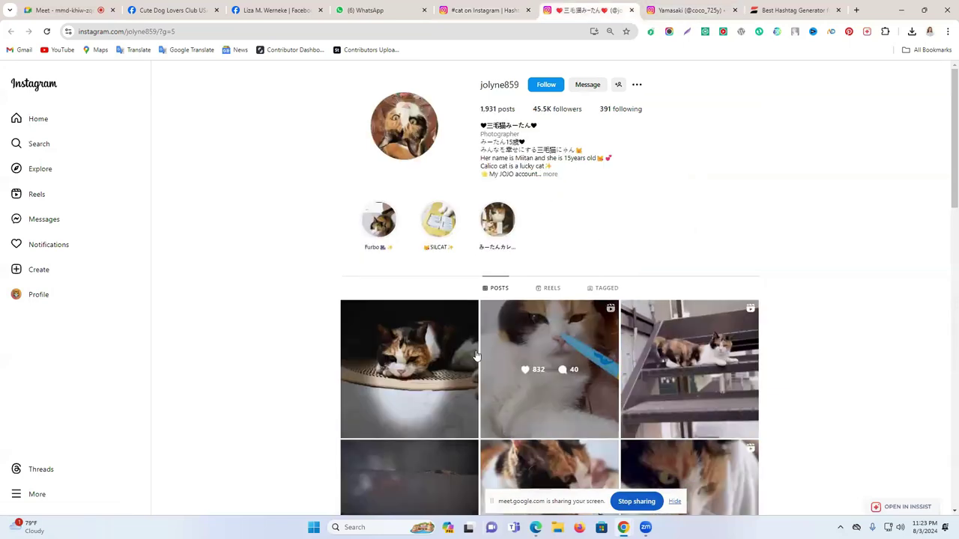
left_click(721, 10)
left_click(408, 374)
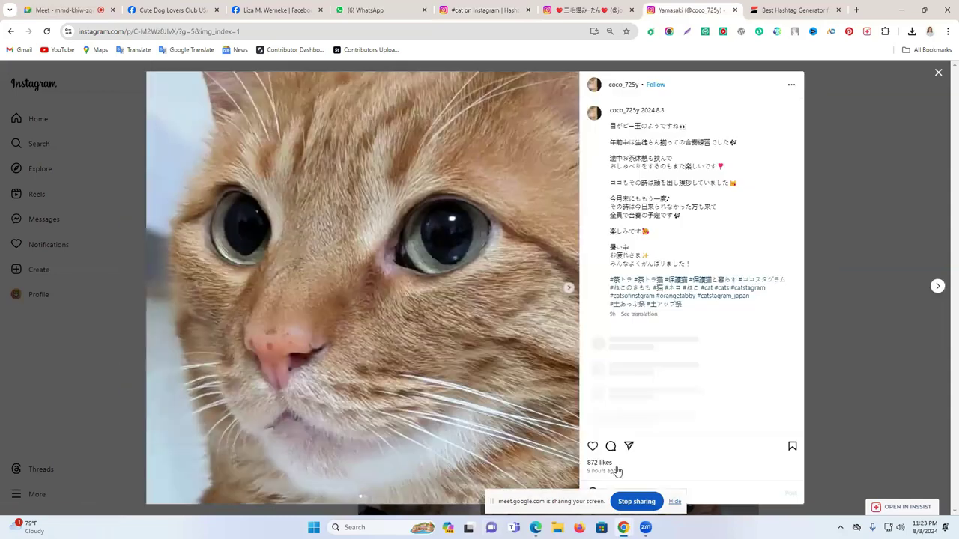
left_click_drag(555, 468, 719, 75)
left_click(588, 9)
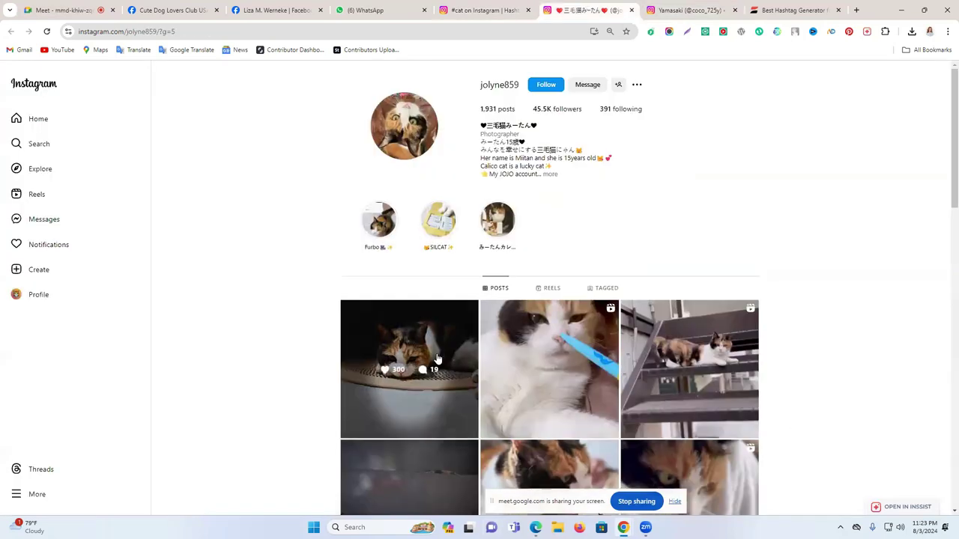
left_click(408, 367)
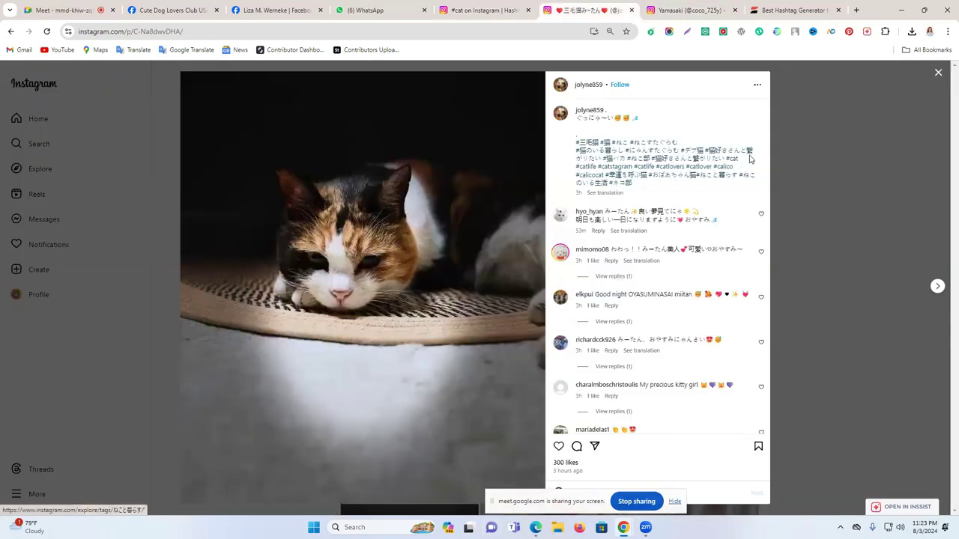
left_click(939, 73)
Step: Close the black-and-white cat post, browse the #cat top posts and highlight the hashtag name
key("ctrl+shift+Tab")
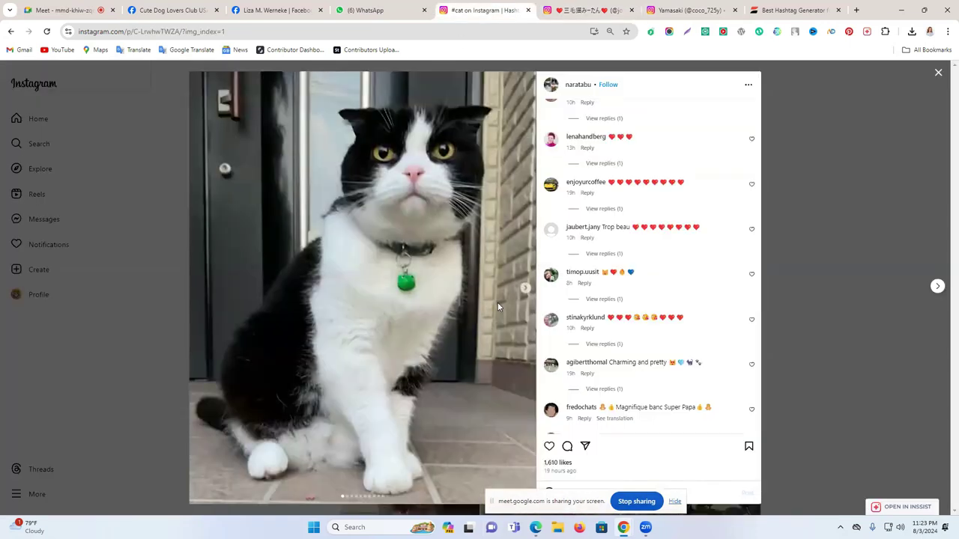
left_click(937, 73)
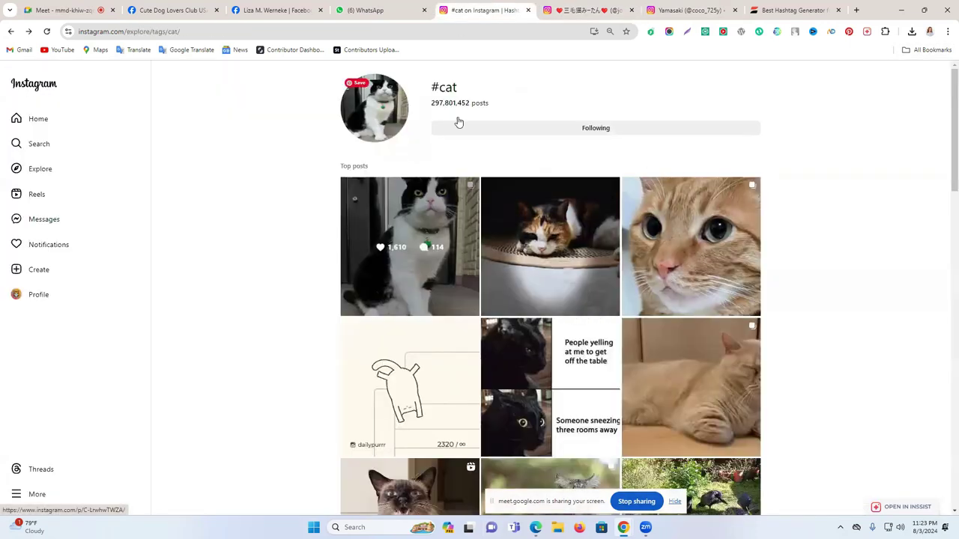
left_click_drag(477, 90, 430, 89)
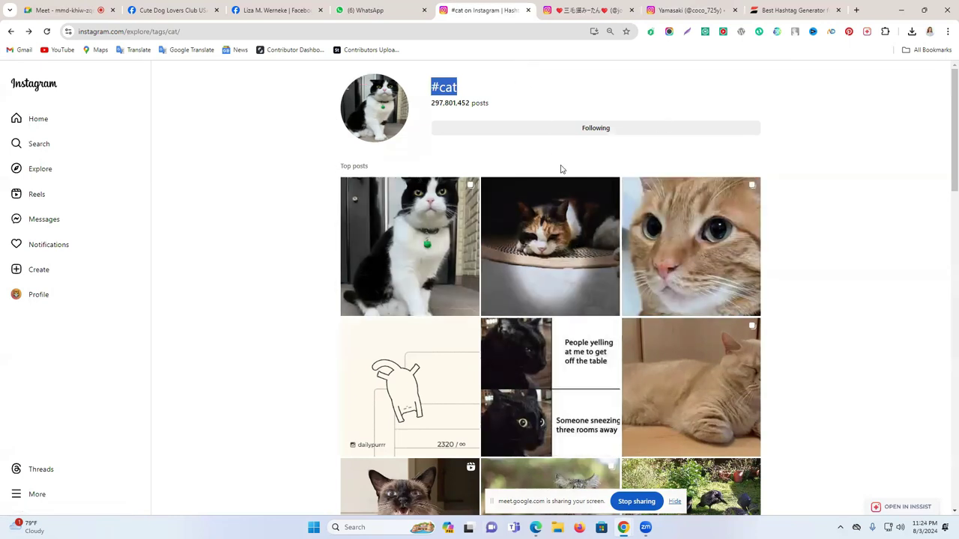
scroll(655, 341, "down", 1)
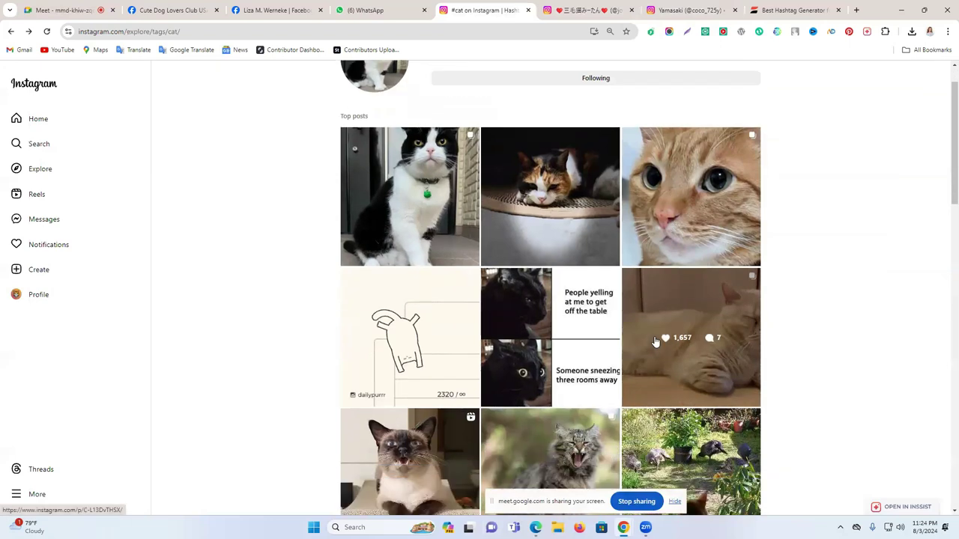
scroll(654, 342, "up", 1)
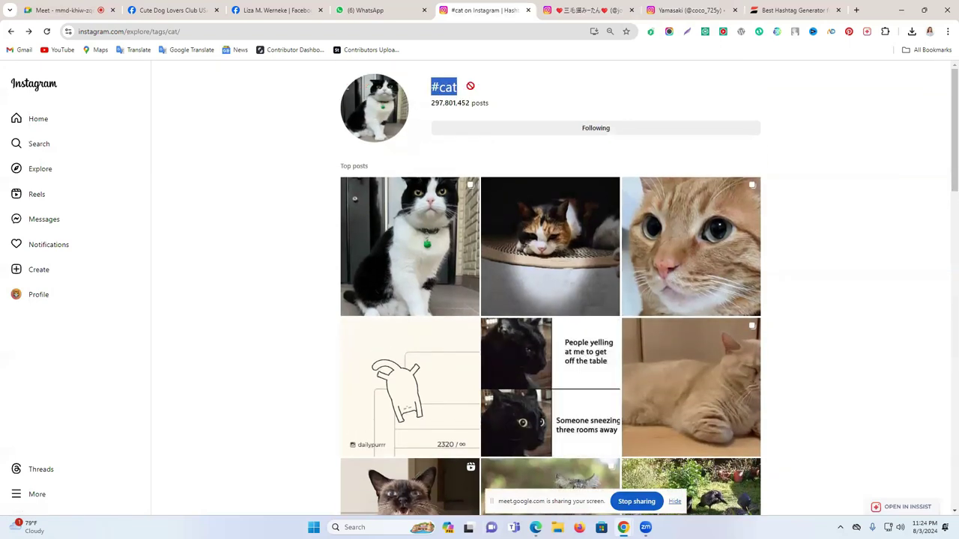
left_click(450, 91)
triple_click(458, 89)
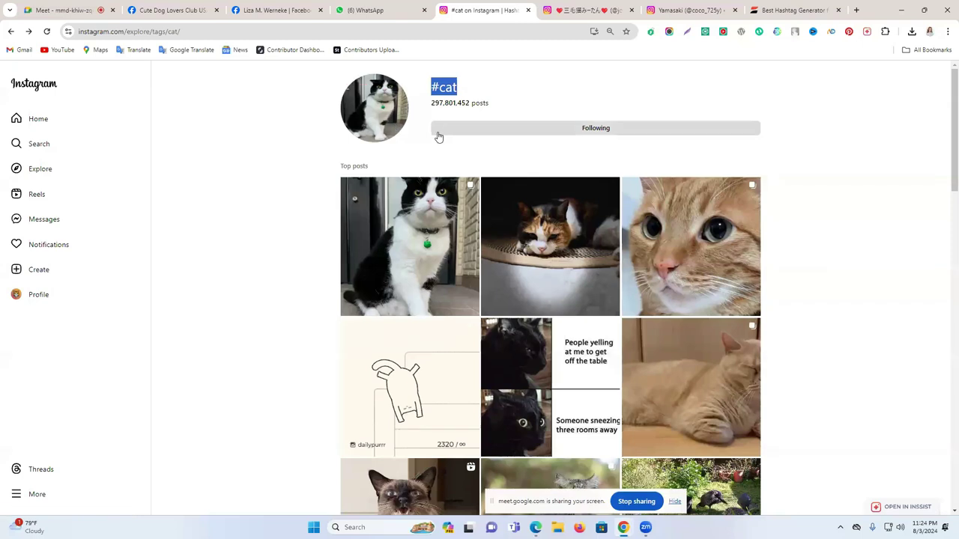
Step: Glance at the calico cat profile again, then go from the #cat page to the catloverusa_uk profile
left_click(548, 6)
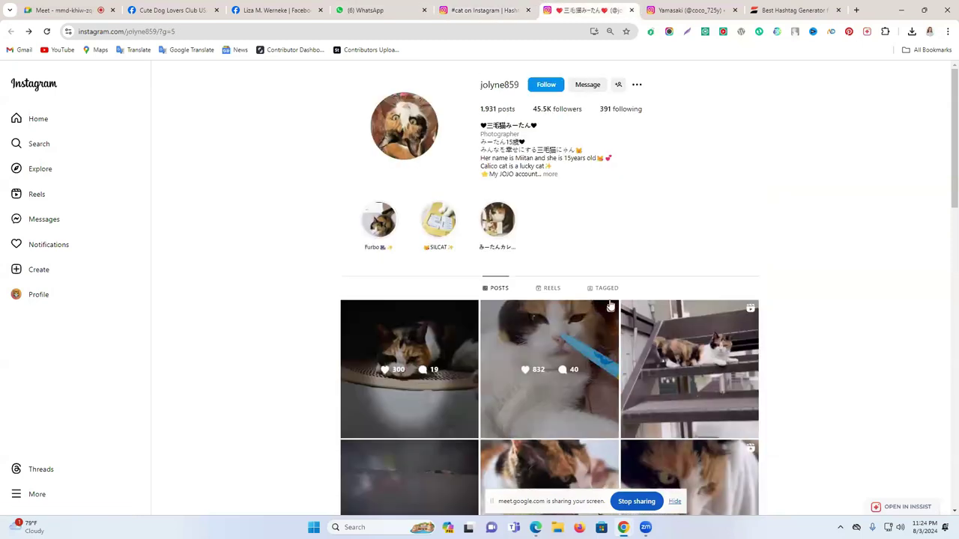
left_click(514, 6)
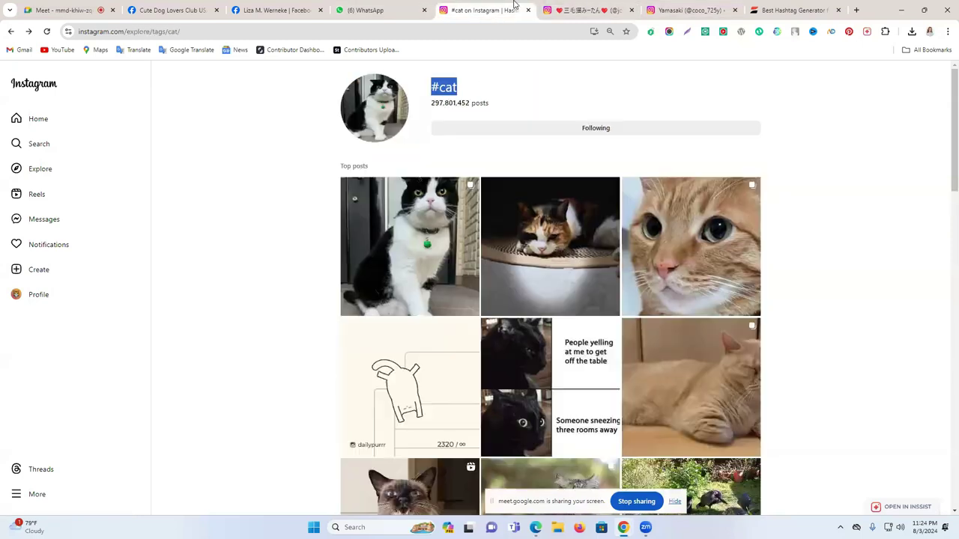
left_click(46, 119)
left_click(38, 296)
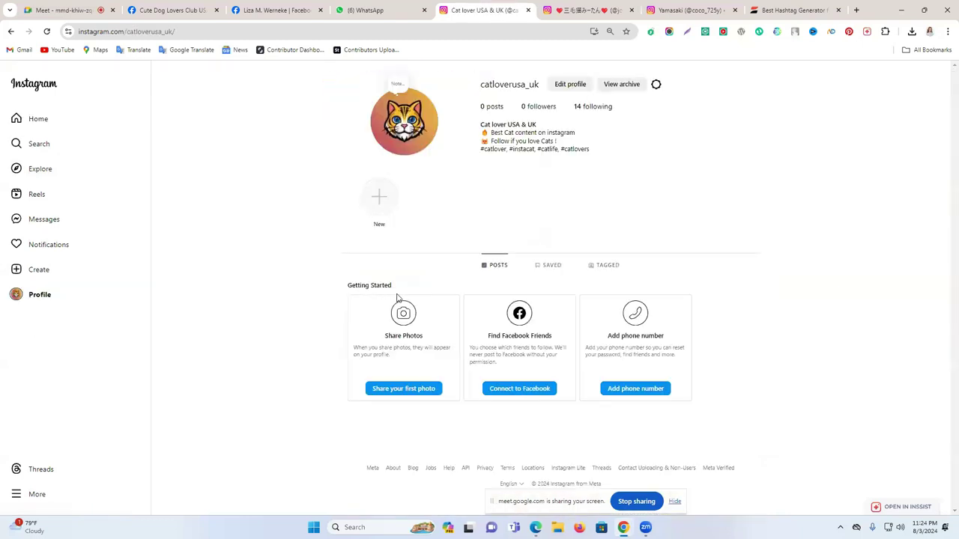
Step: Search Google for "free photo download" in a new tab
left_click(856, 10)
left_click(498, 34)
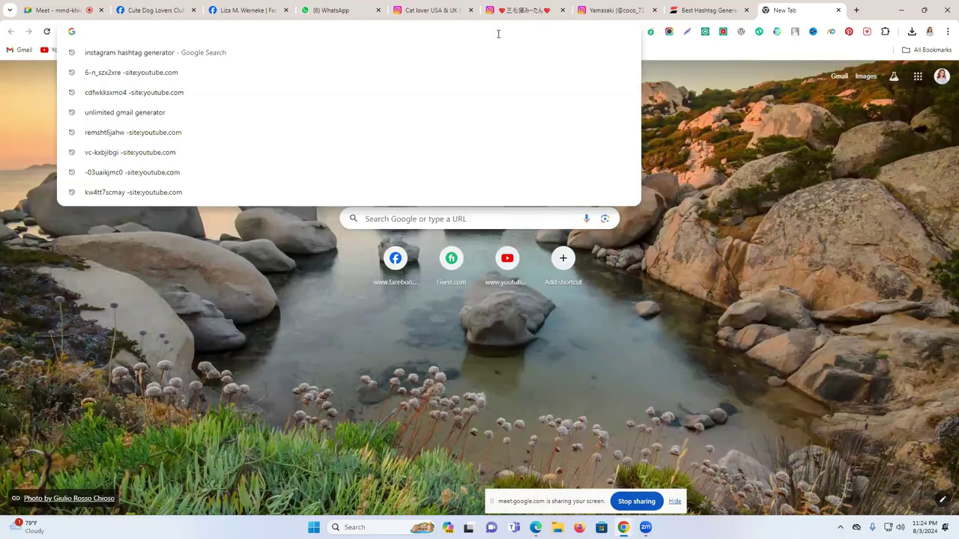
type("free")
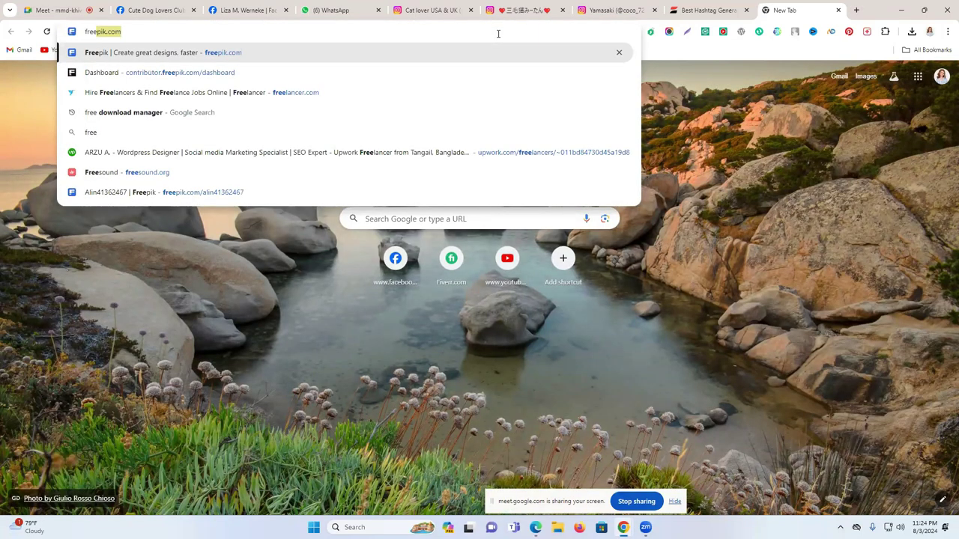
type(" phot")
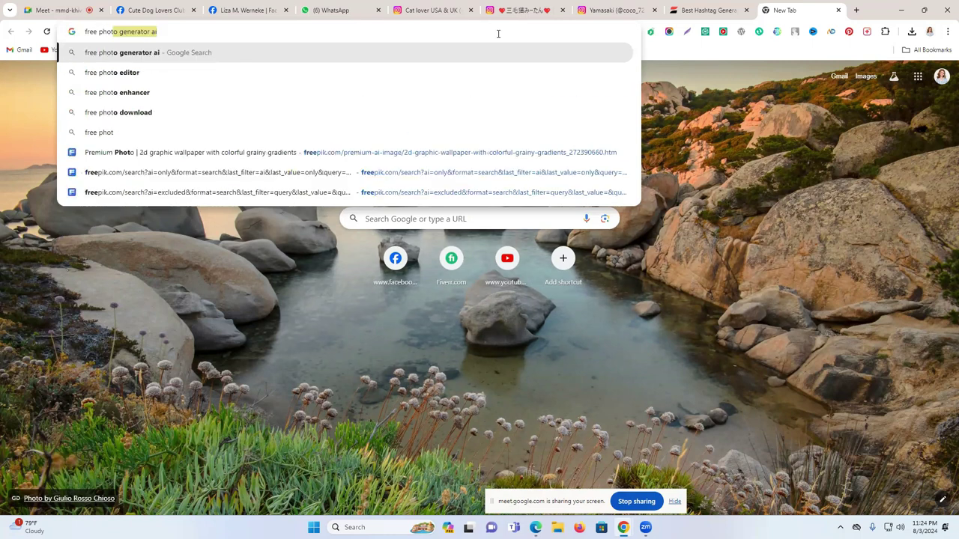
type("to")
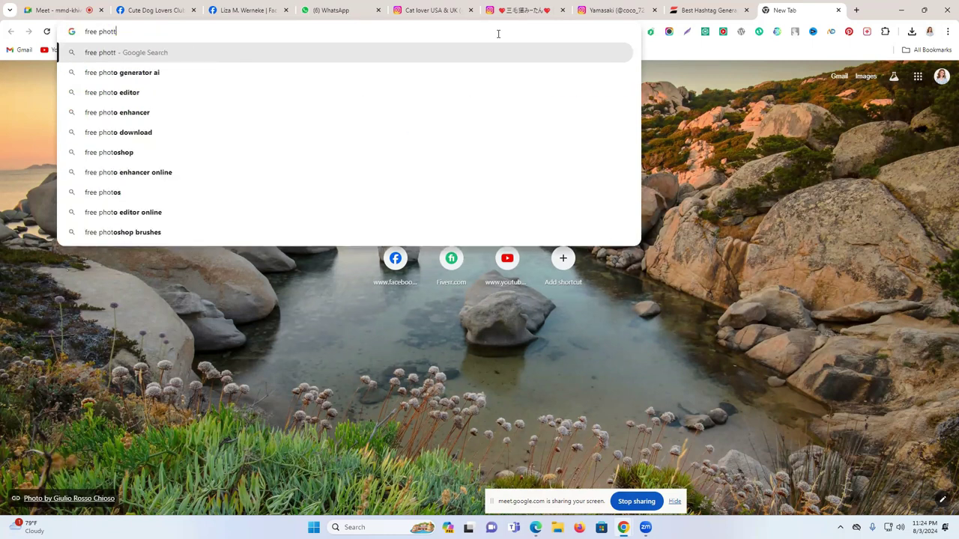
key("BackSpace")
key("BackSpace")
key("BackSpace")
type("o do")
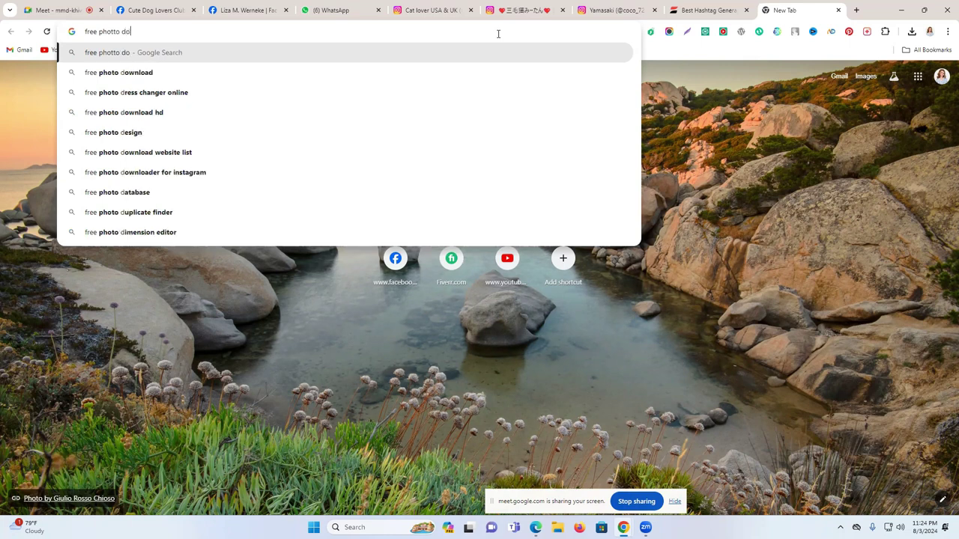
key("Down")
key("Return")
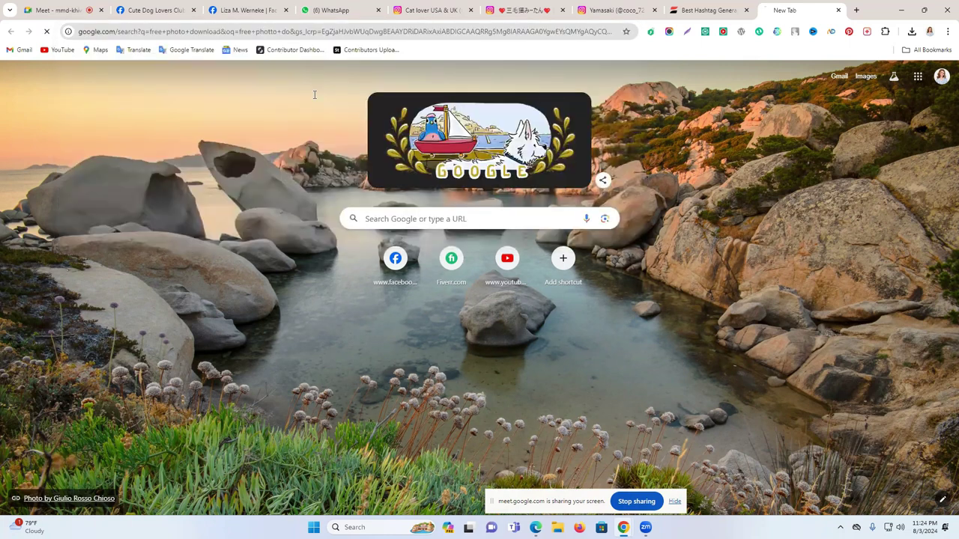
Step: Open Pixabay from the search results and search its images for "cat"
scroll(171, 228, "down", 2)
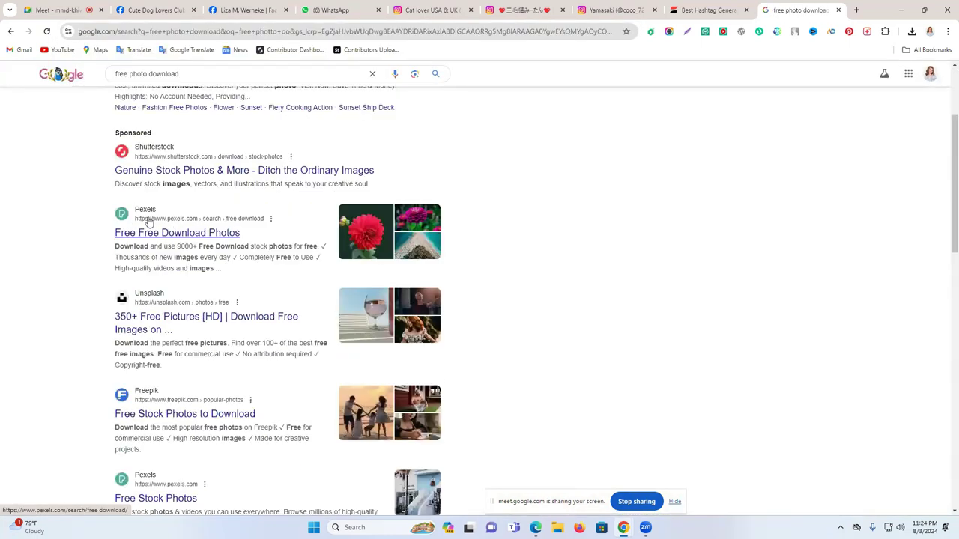
scroll(197, 319, "down", 2)
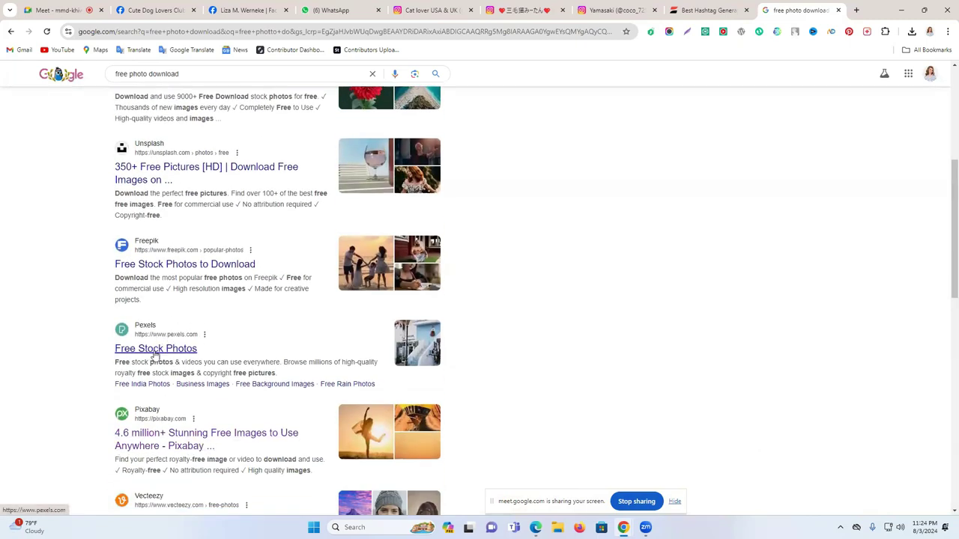
left_click(147, 433)
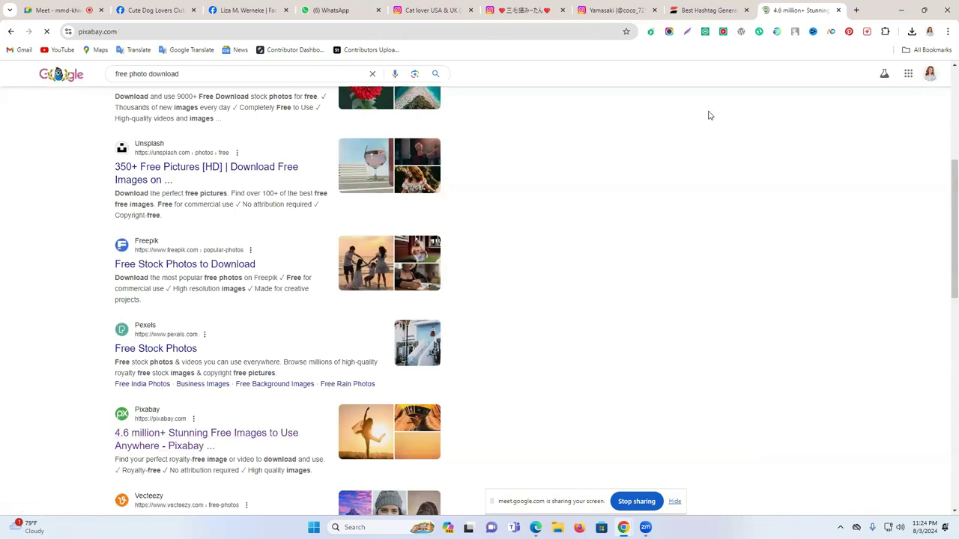
left_click(435, 194)
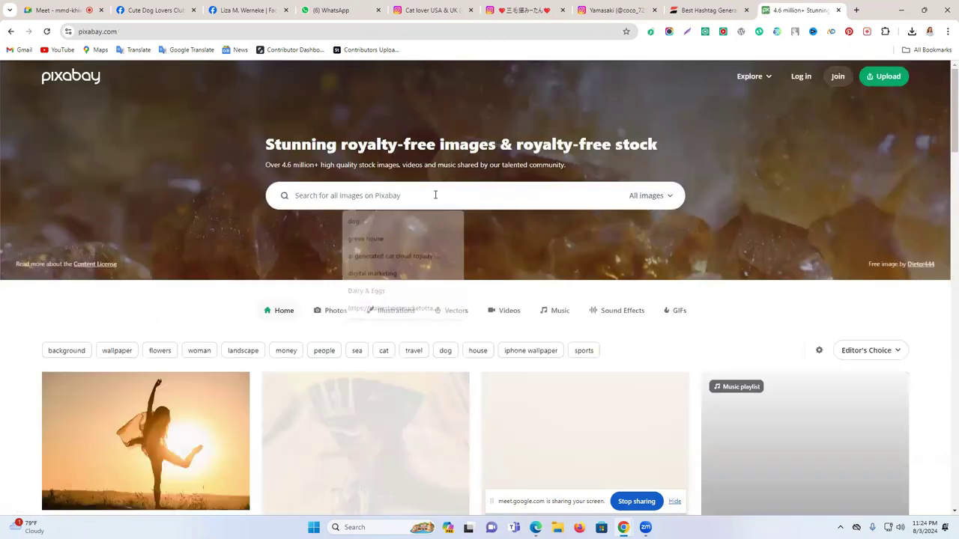
type("cat")
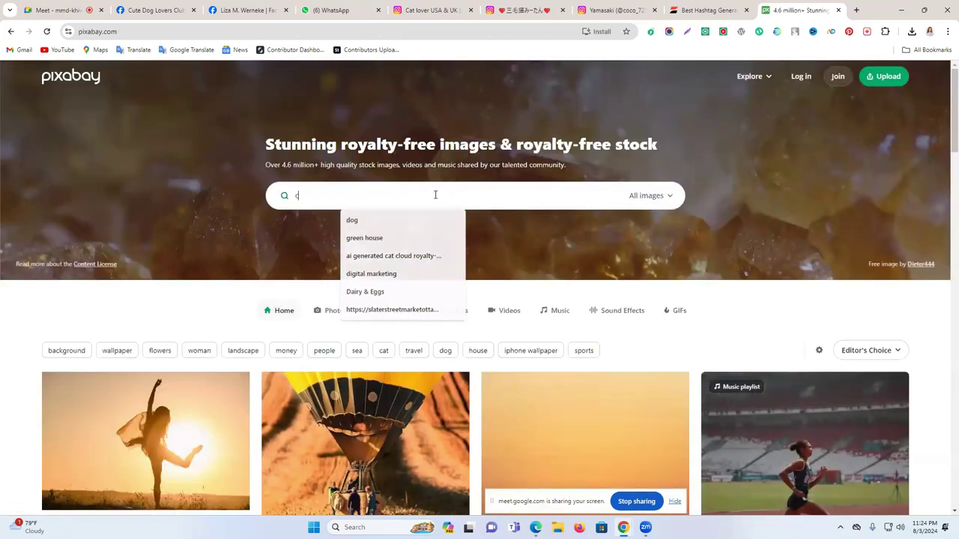
key("Return")
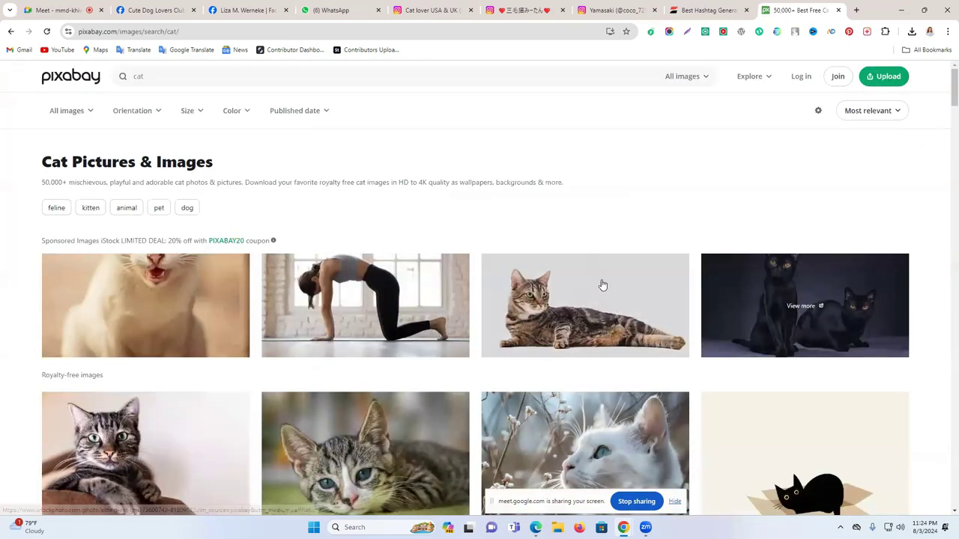
Step: Open the white kitten photo with the dark background and download its 1280-pixel version
scroll(390, 274, "down", 3)
scroll(417, 247, "down", 2)
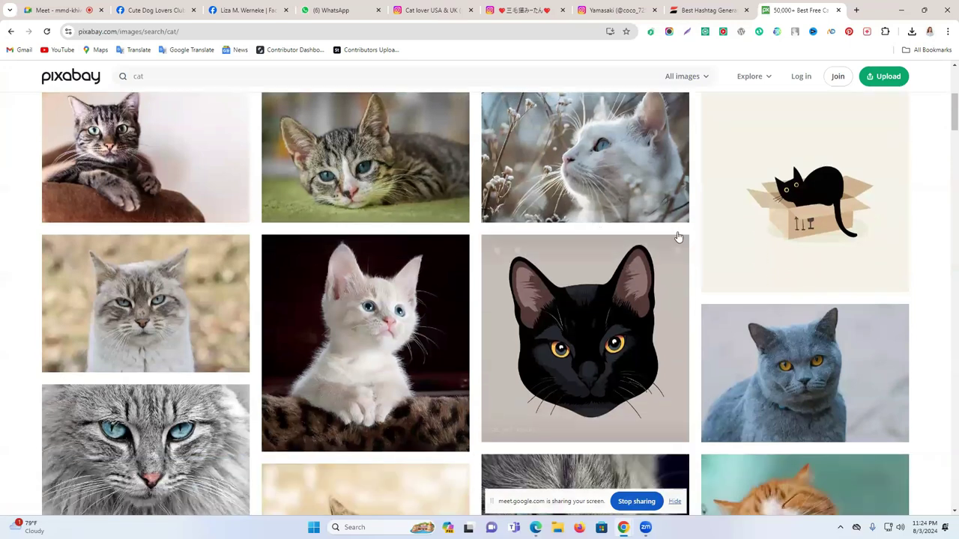
left_click(364, 249)
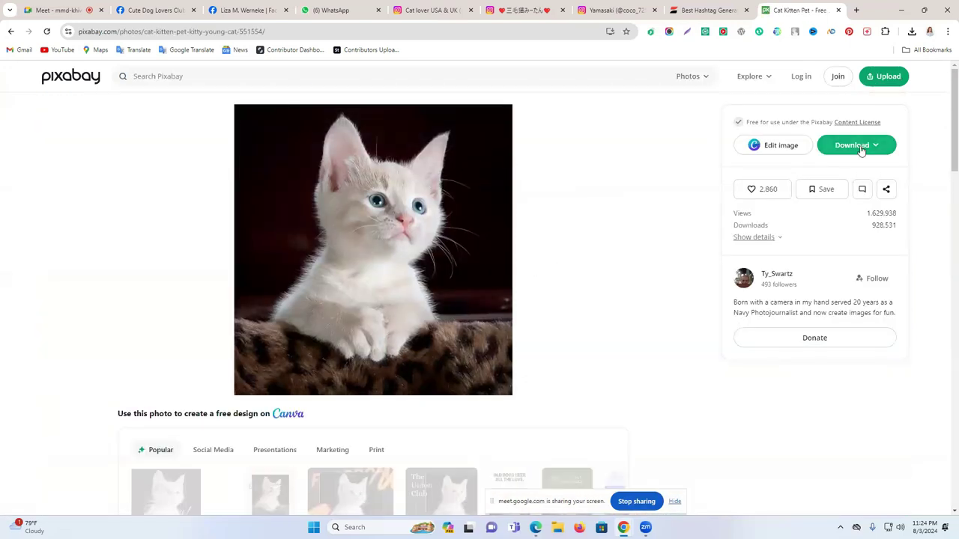
left_click(856, 145)
left_click(776, 271)
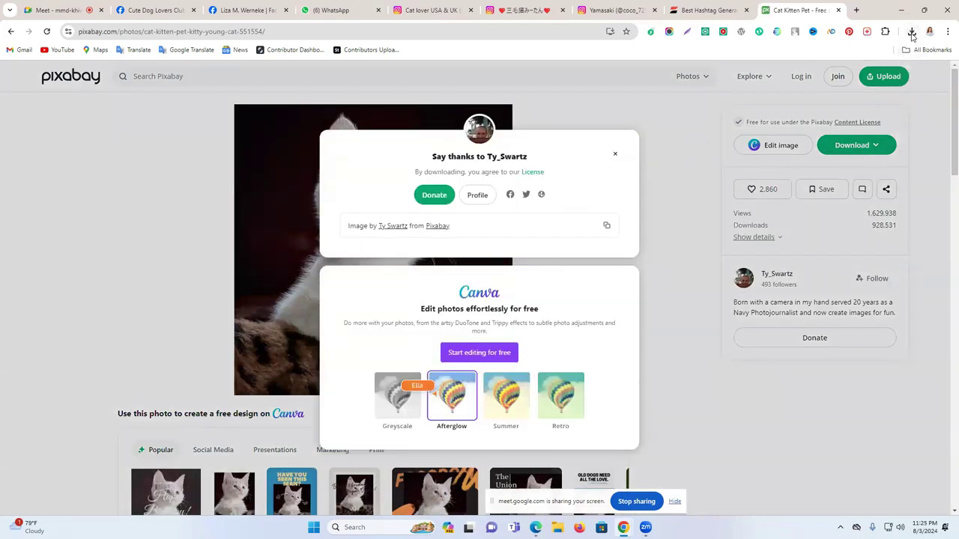
left_click(517, 6)
left_click(431, 10)
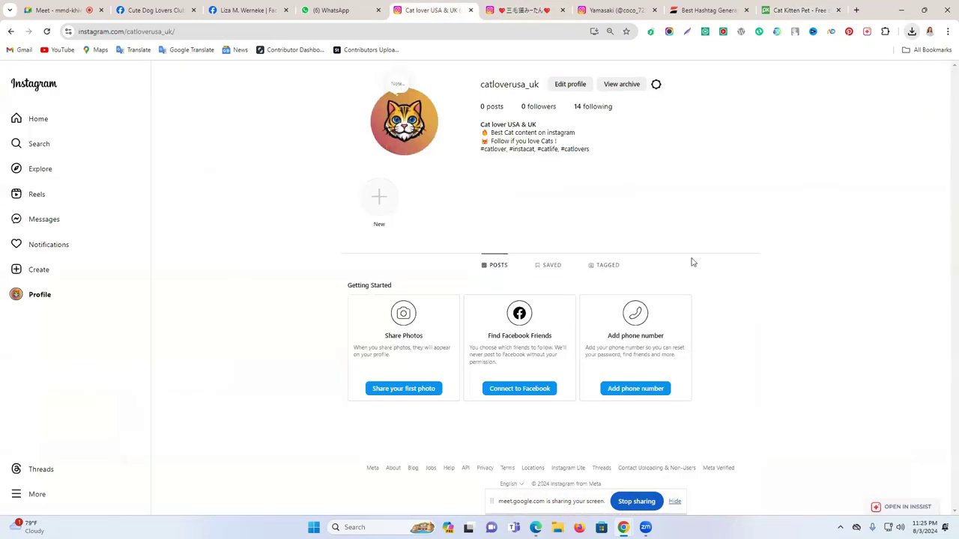
left_click(558, 7)
left_click(423, 9)
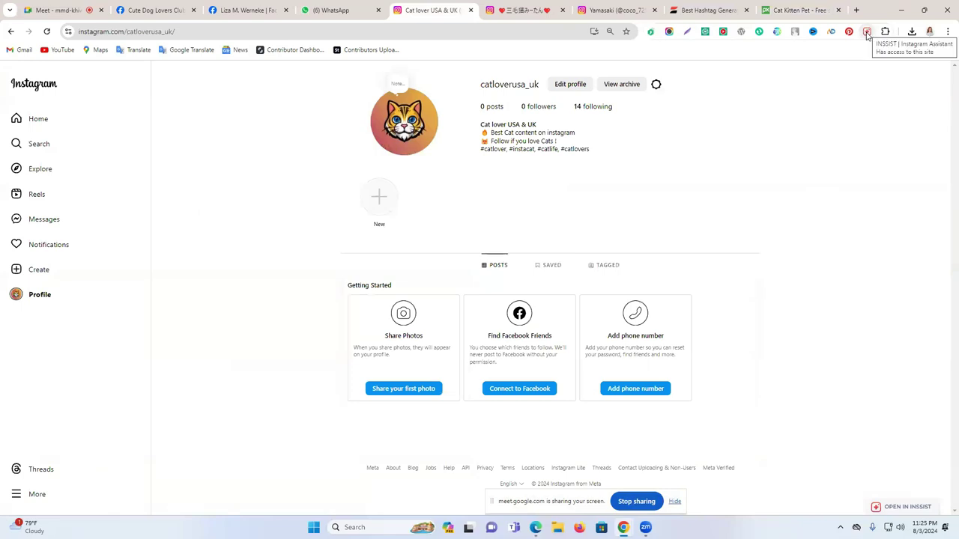
left_click(867, 32)
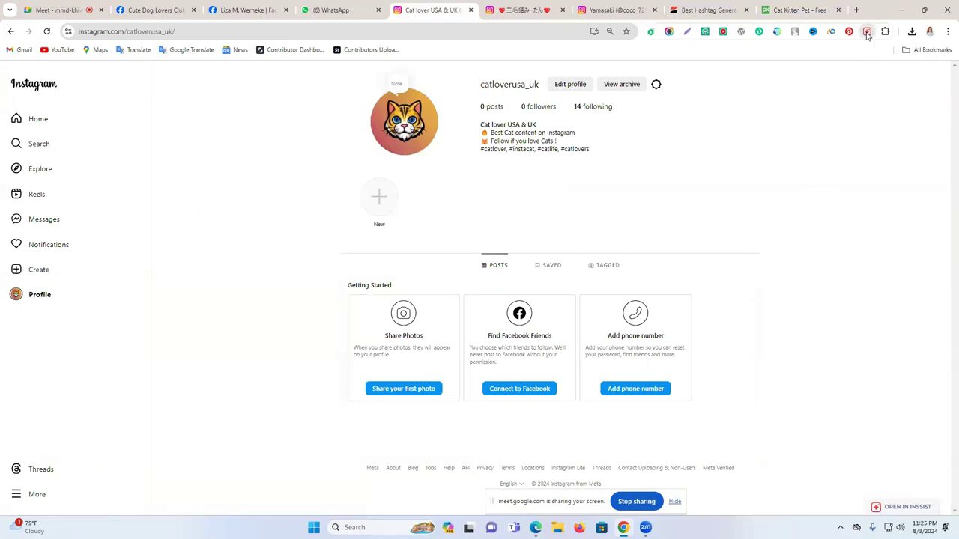
mouse_move(46, 375)
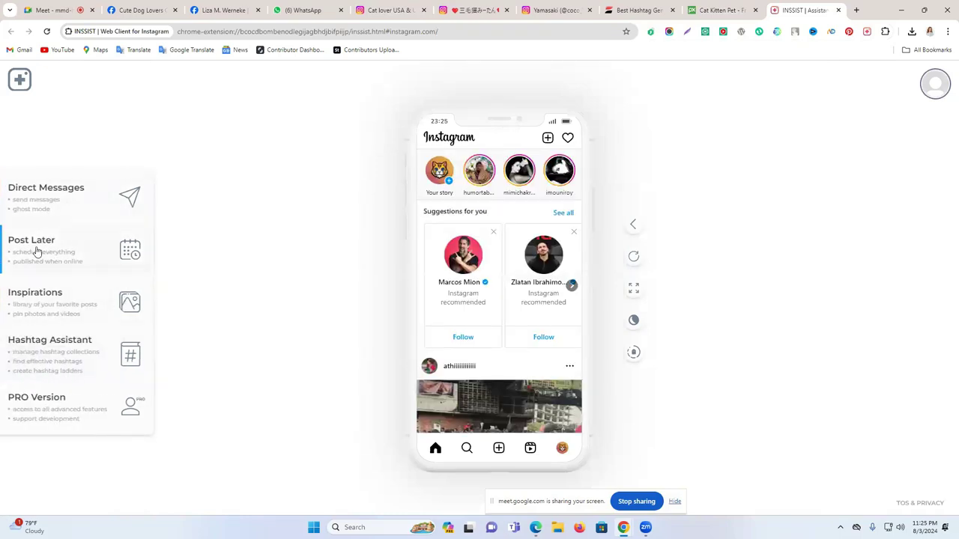
Step: Create a new photo post from cat-551554_1280 in the Downloads folder and continue to its details page
left_click(499, 449)
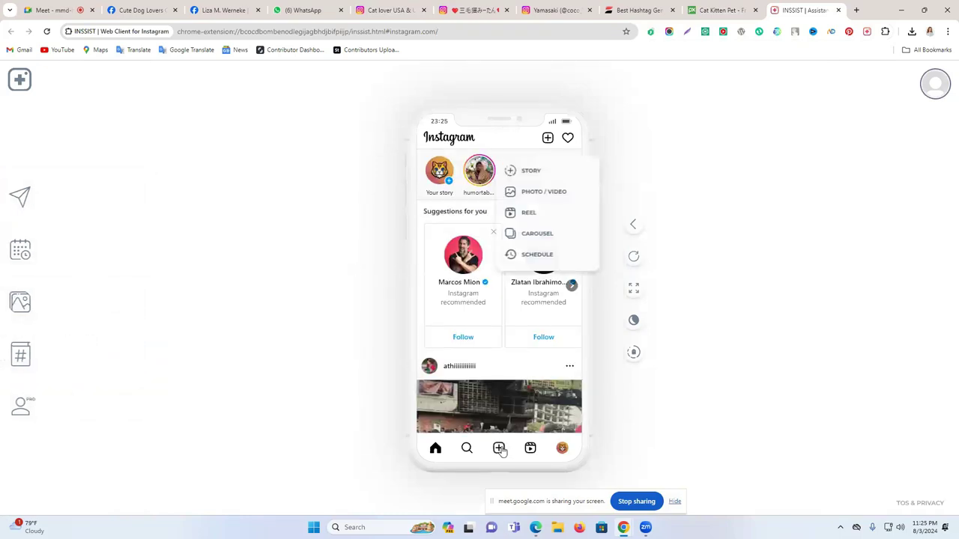
left_click(544, 192)
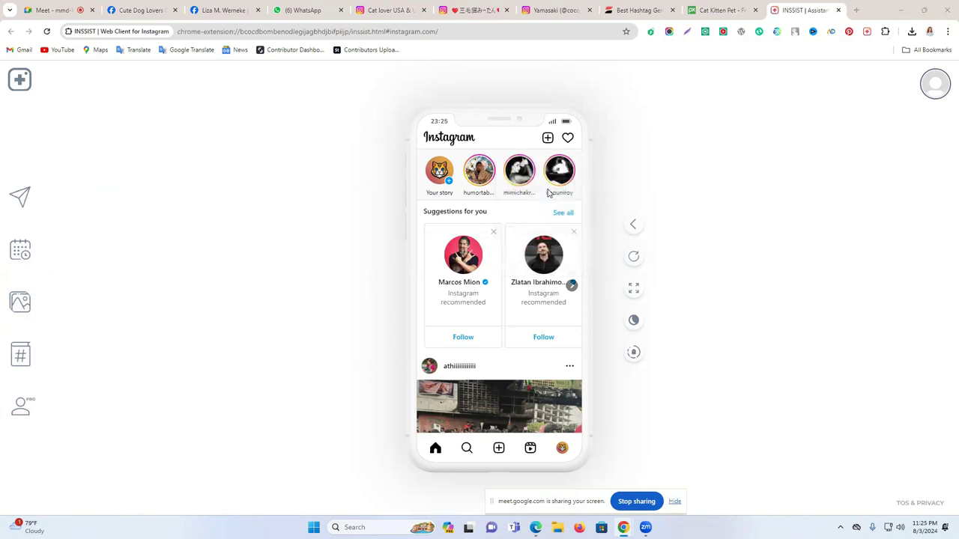
left_click(132, 137)
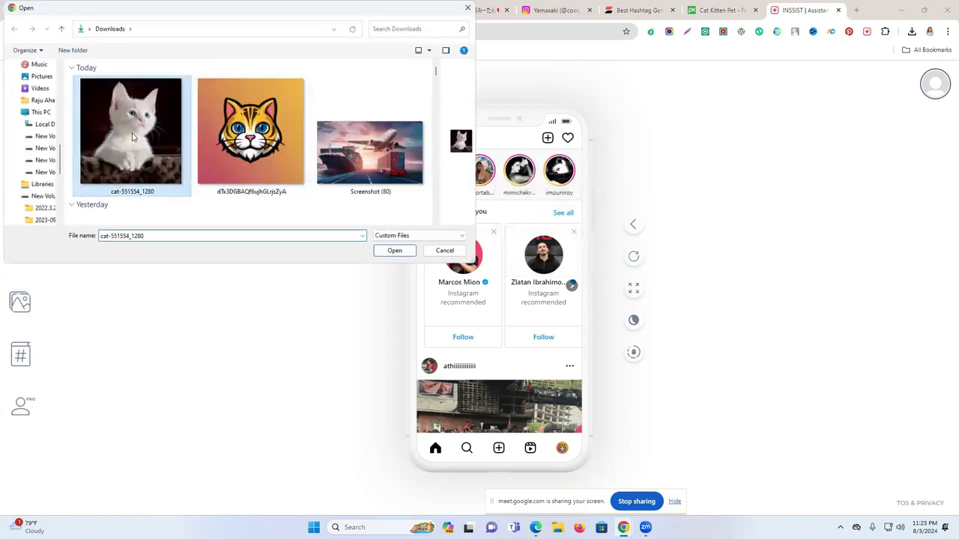
left_click(395, 251)
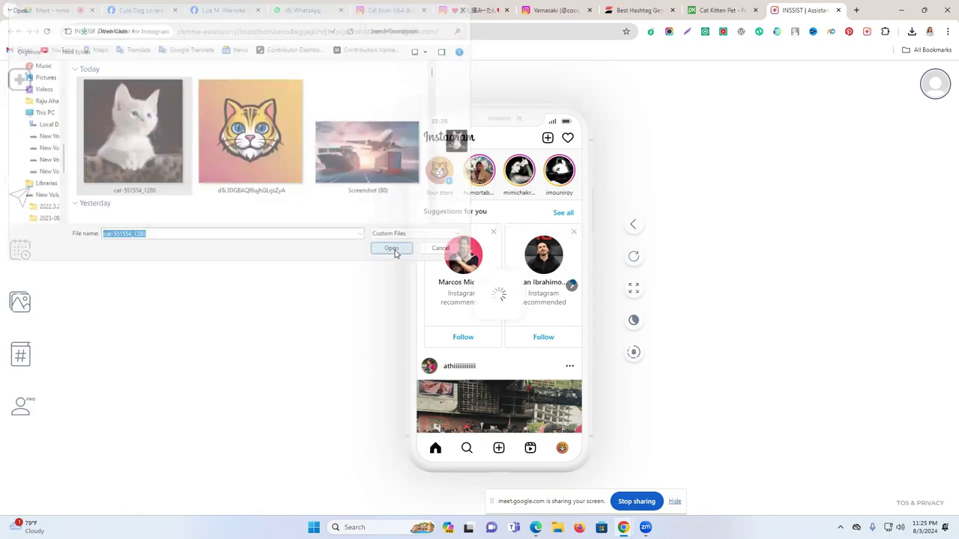
left_click(564, 138)
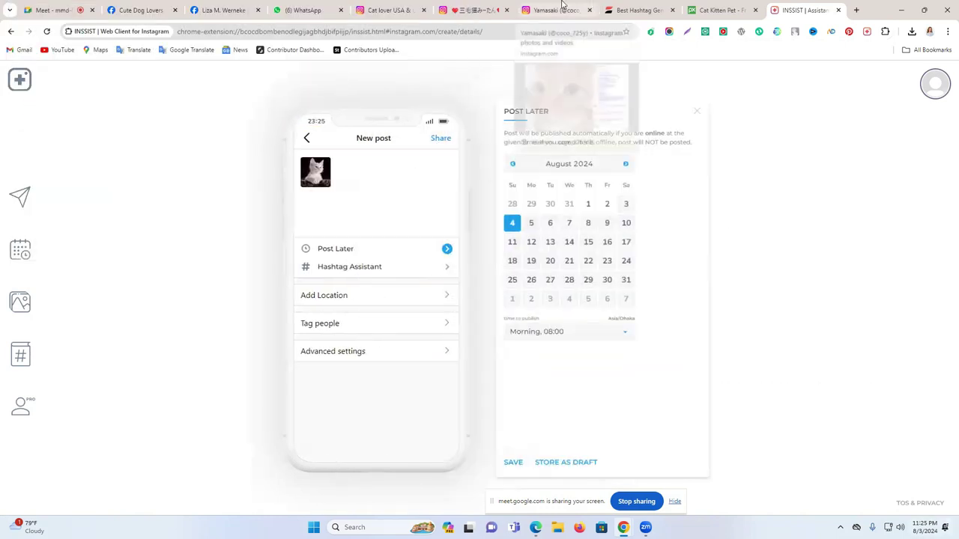
Step: Close the orange cat's open Instagram post, switch to the Inflact hashtag generator and look over the similar hashtags for cat
left_click(563, 9)
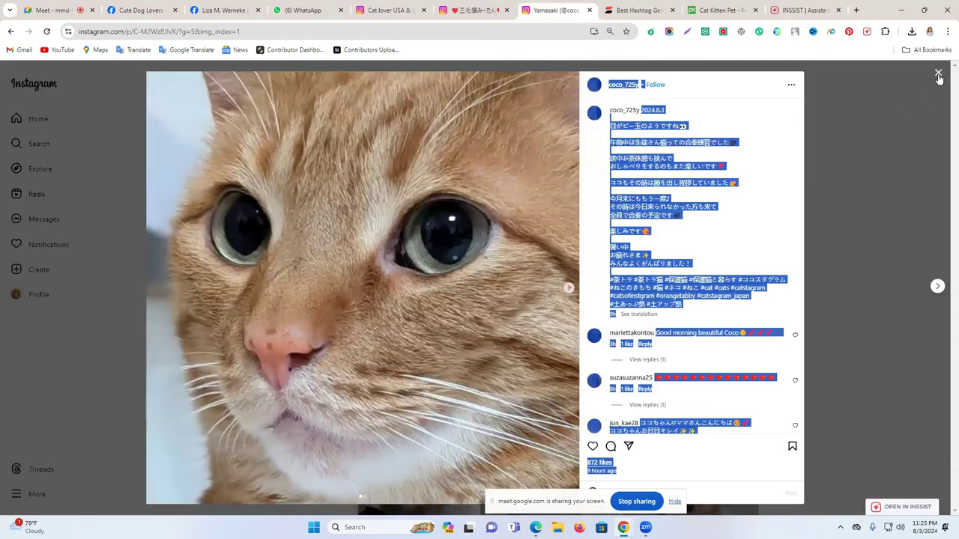
left_click(937, 75)
left_click(632, 10)
scroll(453, 421, "down", 3)
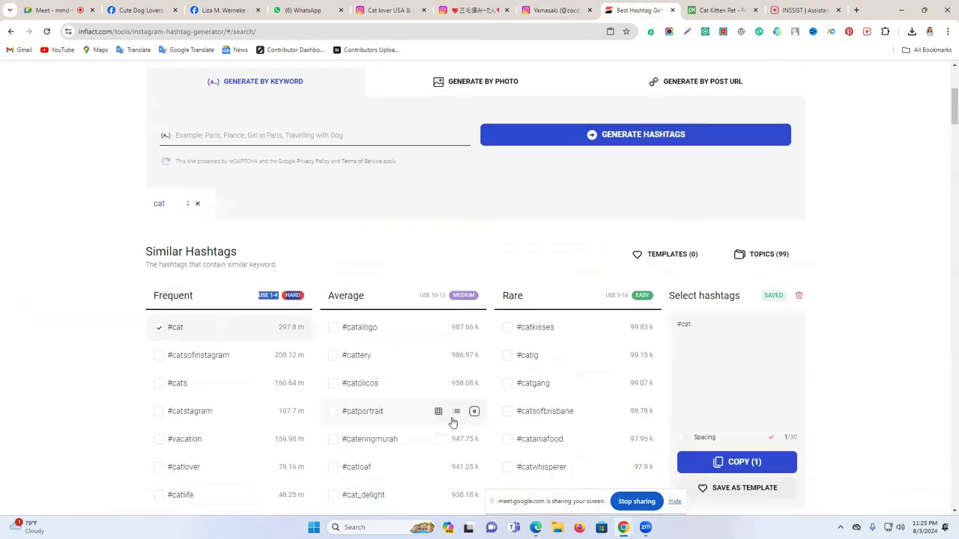
scroll(452, 422, "down", 3)
scroll(419, 360, "up", 2)
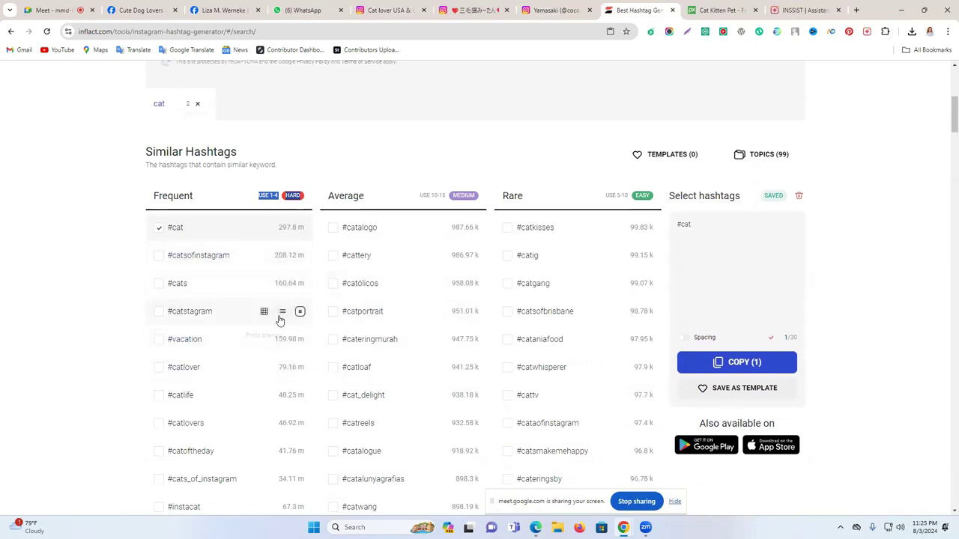
Step: Add the frequent hashtags #catstagram, #catsofinstagram, #catlover, #catlife, #catlovers, #catoftheday and #cats_of_instagram to the selection
left_click(158, 311)
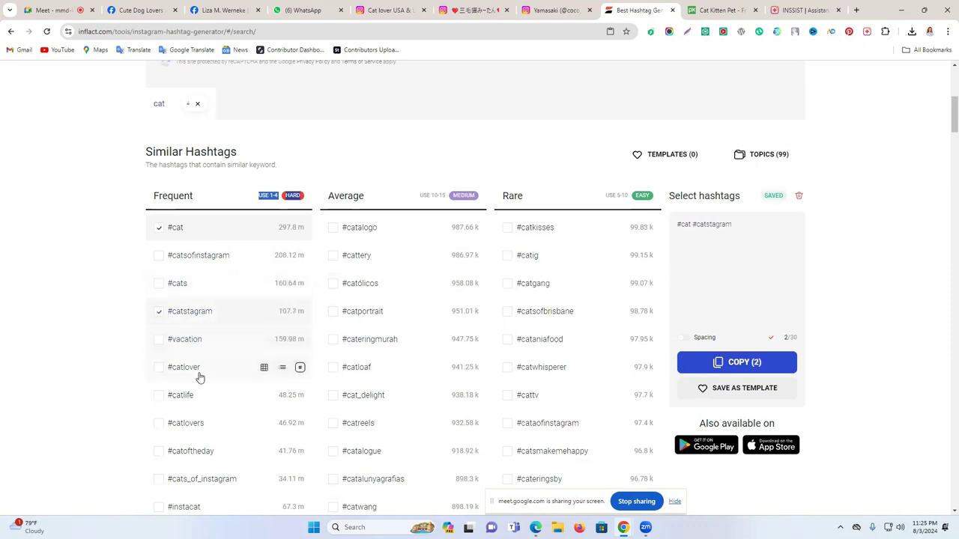
left_click(158, 255)
left_click(158, 367)
left_click(158, 395)
left_click(158, 423)
left_click(158, 451)
left_click(158, 479)
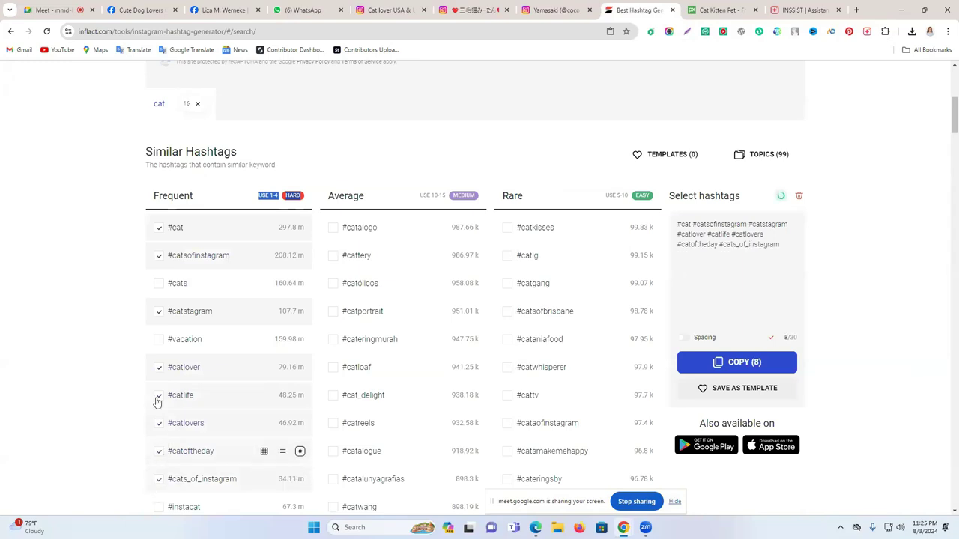
Step: Add the frequent hashtags #vacation, #instacat, #education, #catsagram, #catlove and #catering to the selection
left_click(158, 339)
scroll(161, 389, "down", 2)
left_click(158, 385)
left_click(158, 357)
left_click(158, 412)
left_click(158, 441)
left_click(158, 469)
scroll(179, 386, "down", 2)
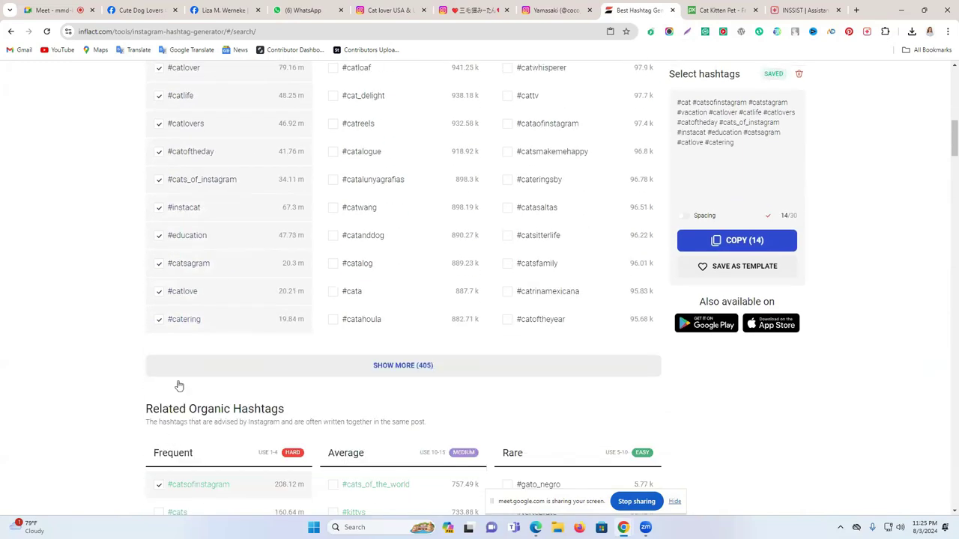
Step: Add the average hashtags #catahoula, #catalog, #catanddog, #catalogue, #catreels and #cat_delight, and copy the whole selection
left_click(343, 319)
left_click(345, 263)
left_click(339, 235)
left_click(338, 151)
left_click(345, 126)
left_click(347, 97)
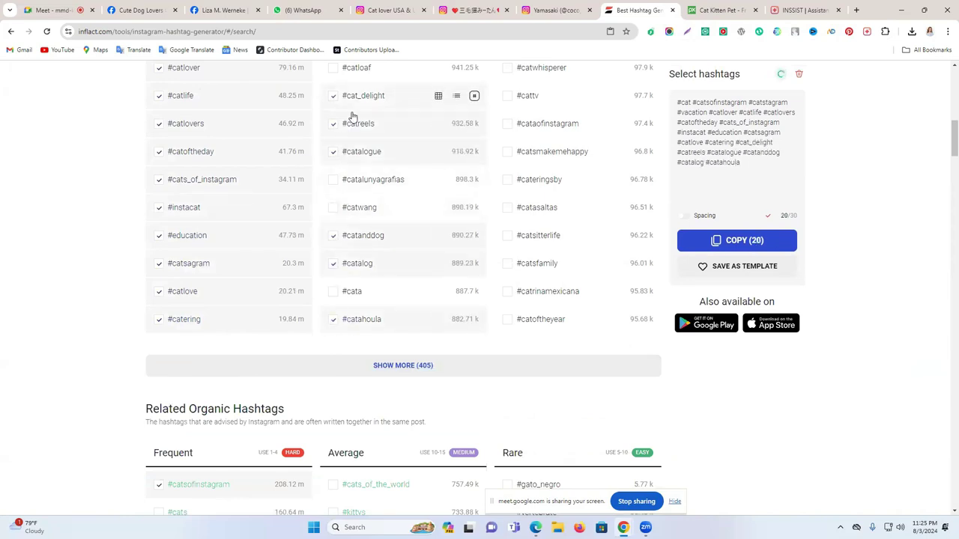
left_click(766, 243)
Step: Return to the kitten post in INSSIST and paste the copied hashtags, starting with #cat #catsofinstagram, as its caption
left_click(408, 10)
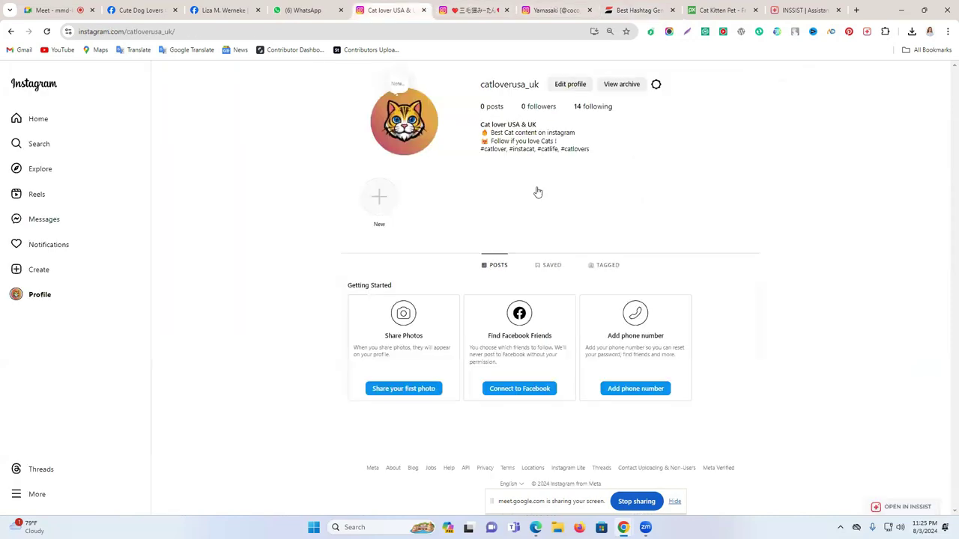
left_click(488, 7)
left_click(552, 8)
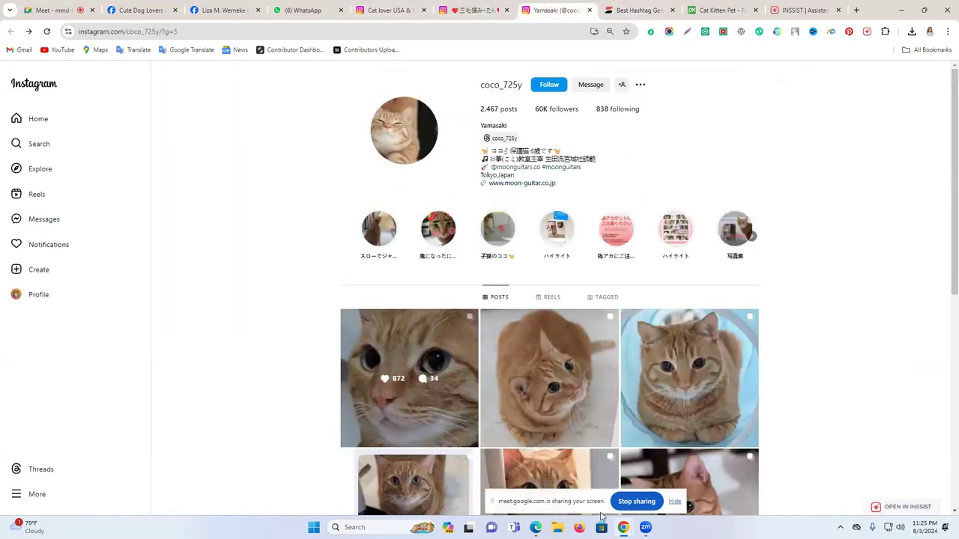
left_click(805, 10)
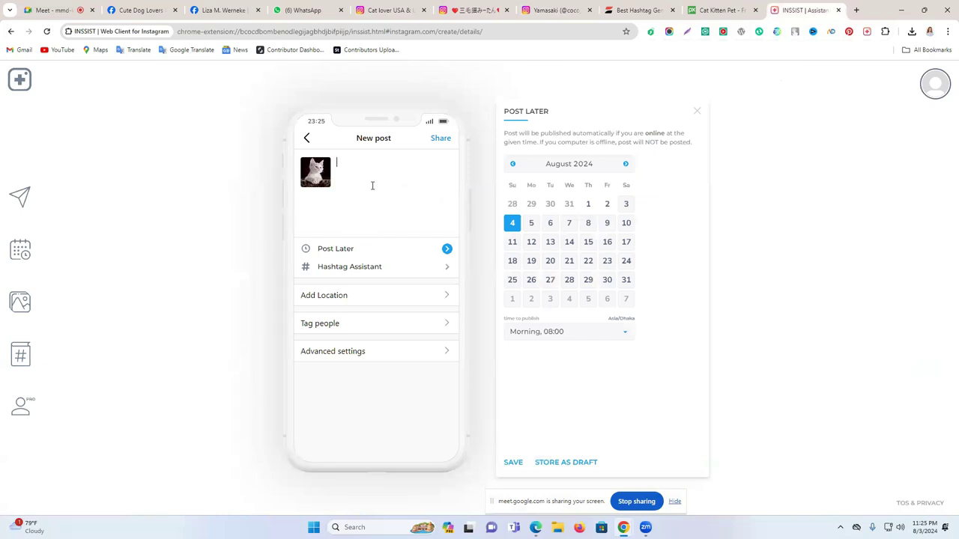
type("#cat #catsofinstagram #catstagram #vacation #catlover #catlife #catlovers #catoftheday #cats_of_instagram #instacat #education #catsagram #catlove #catering #cat_delight #catreels #catalogue #catanddog #catalog #catahoula . . . Created by Inflact Hashtags Generator")
left_click_drag(373, 271, 328, 233)
key("BackSpace")
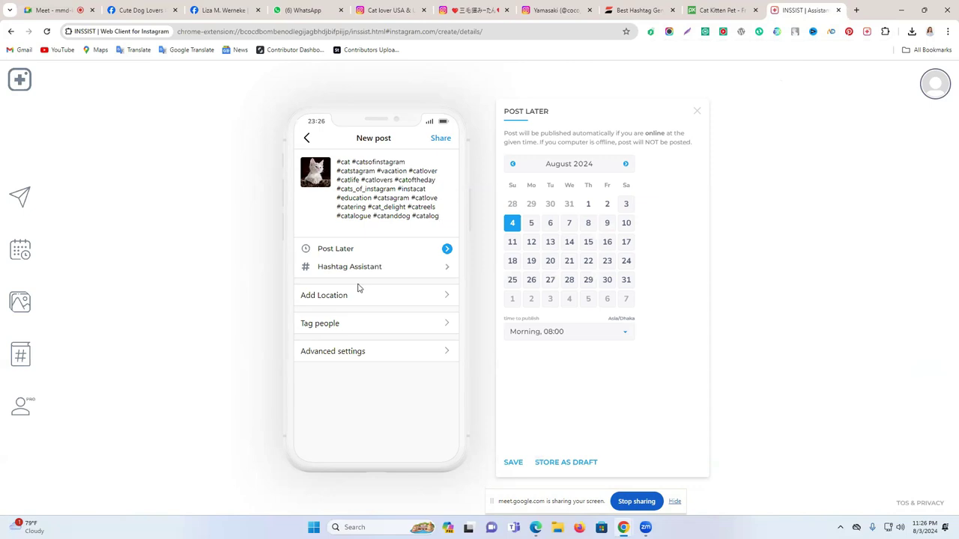
left_click(361, 267)
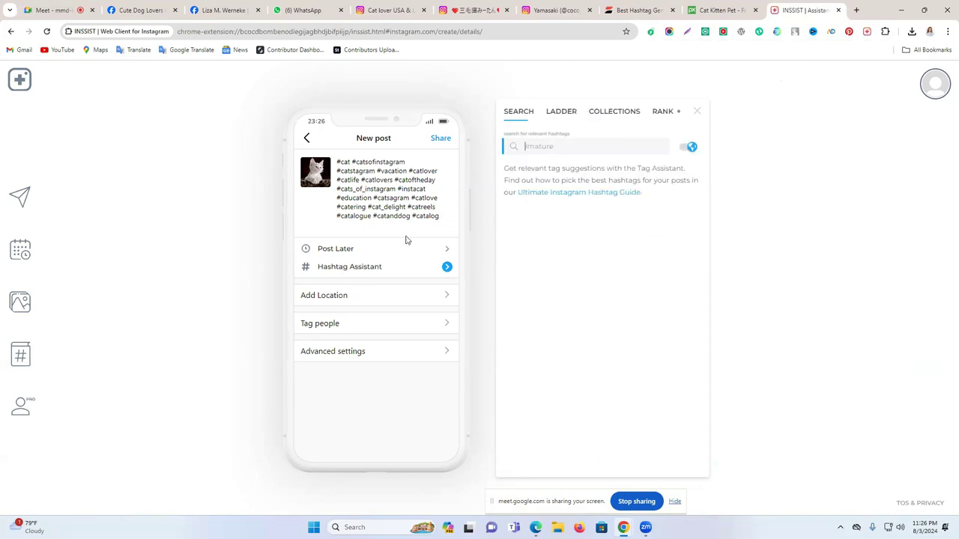
left_click(363, 248)
left_click(364, 248)
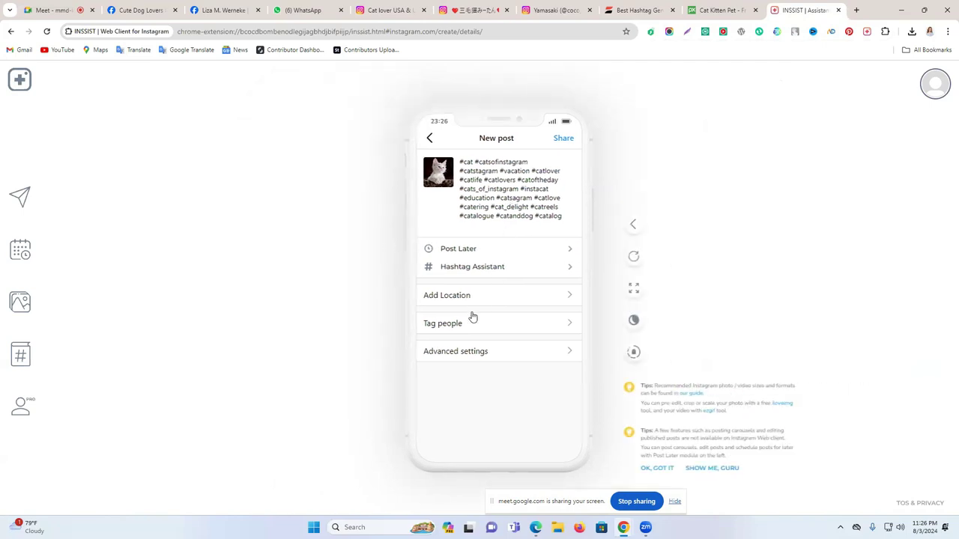
Step: Search the post's locations for "usa" and set its location to USA, United States Of America
left_click(524, 297)
left_click(465, 161)
type("usa")
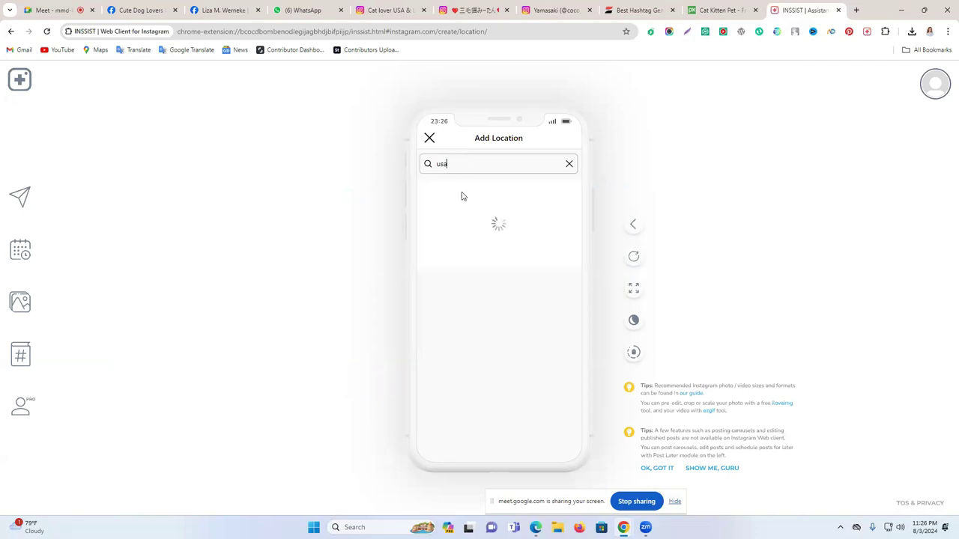
left_click(482, 220)
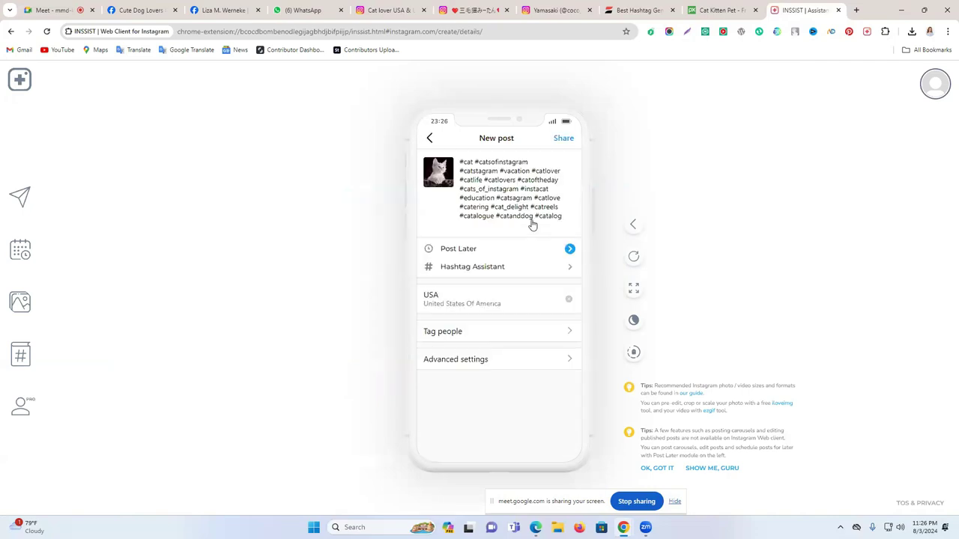
Step: Examine the kitten post's people tagging page and its advanced settings, and return to the post details
left_click(386, 332)
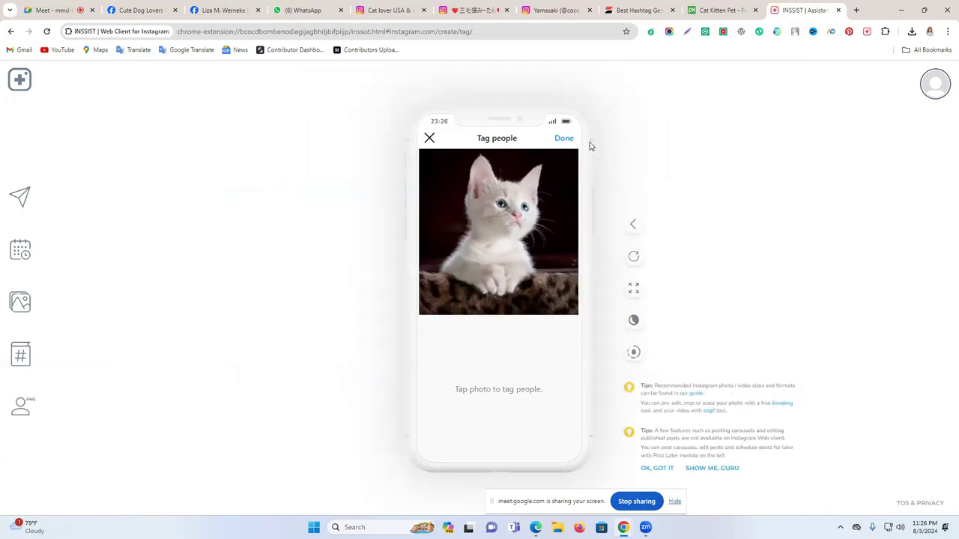
left_click(564, 138)
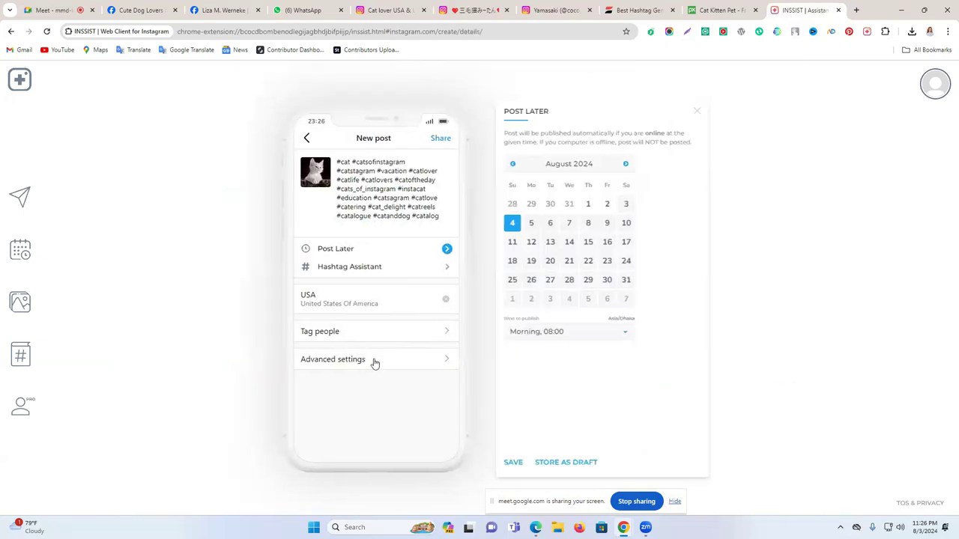
left_click(436, 368)
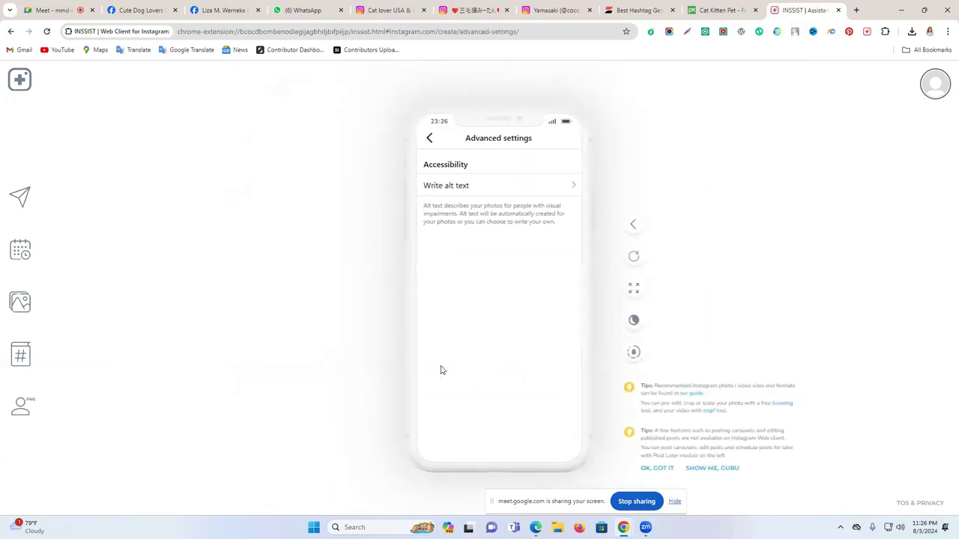
left_click(431, 139)
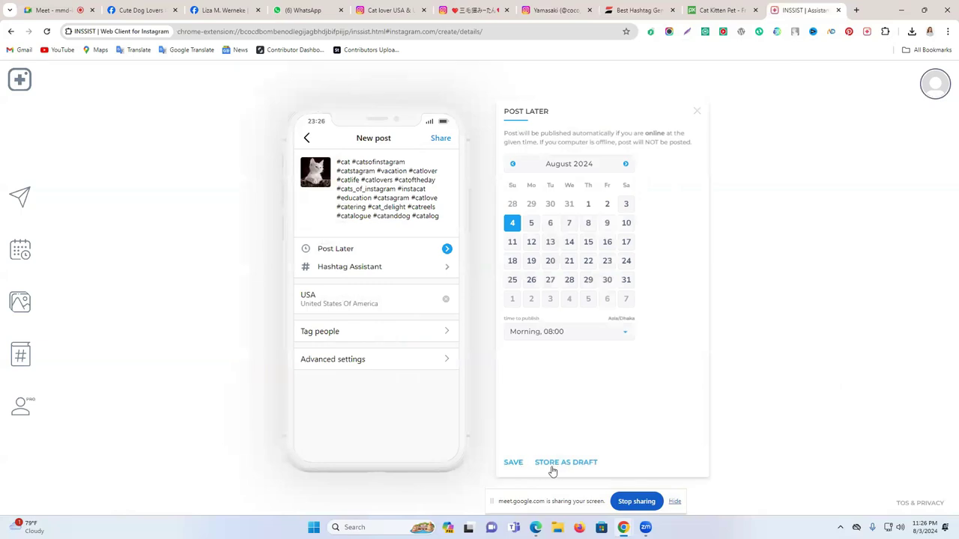
Step: Try scheduling the kitten post for August 4 at 08:00, remove that schedule and share the post immediately
left_click(513, 464)
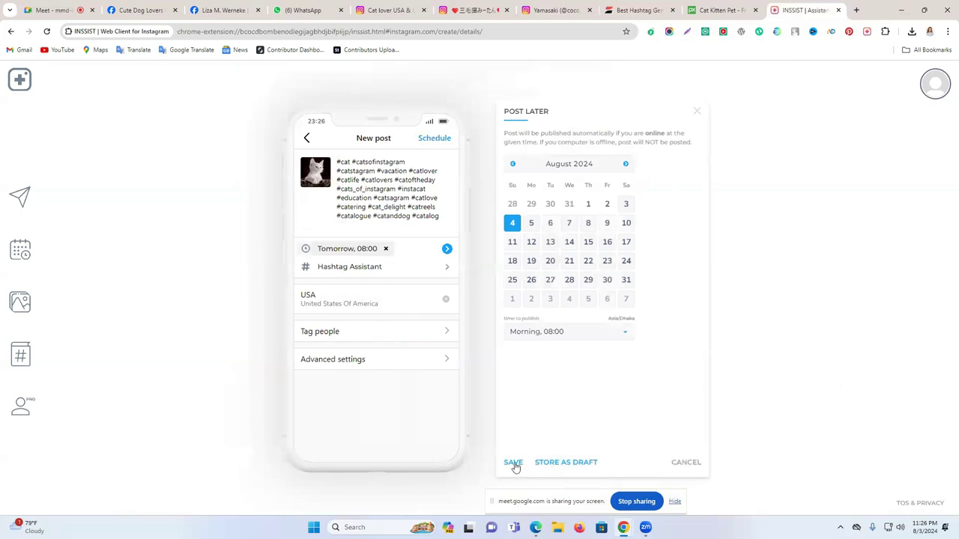
left_click(386, 250)
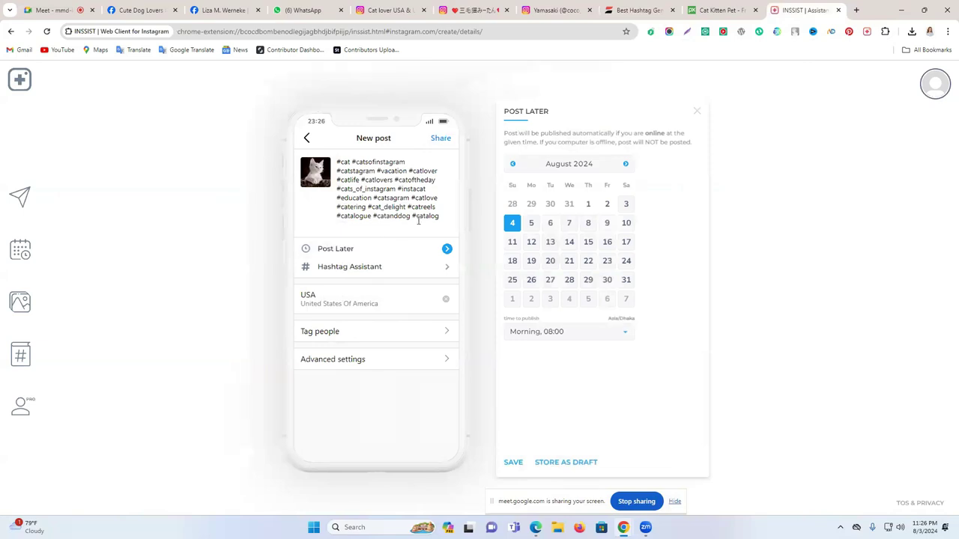
left_click(439, 141)
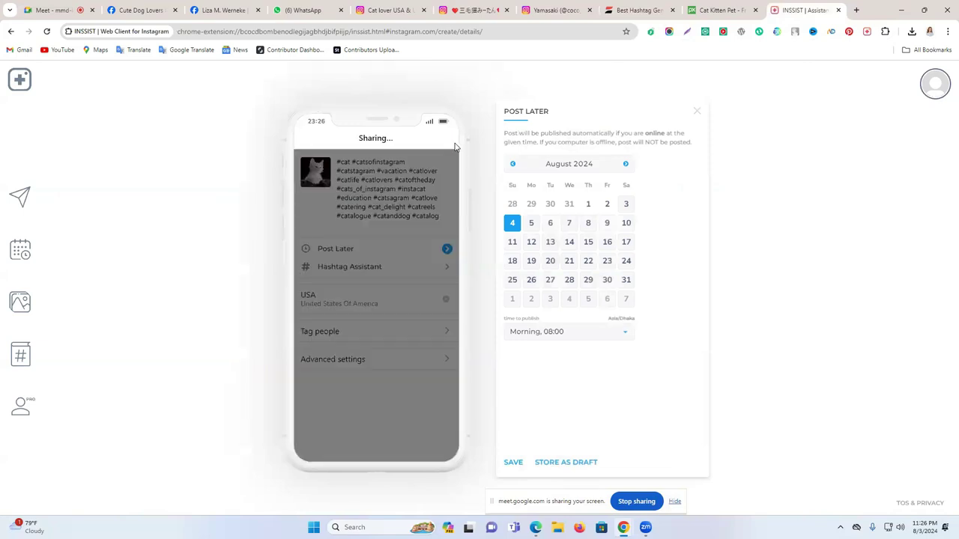
left_click(698, 113)
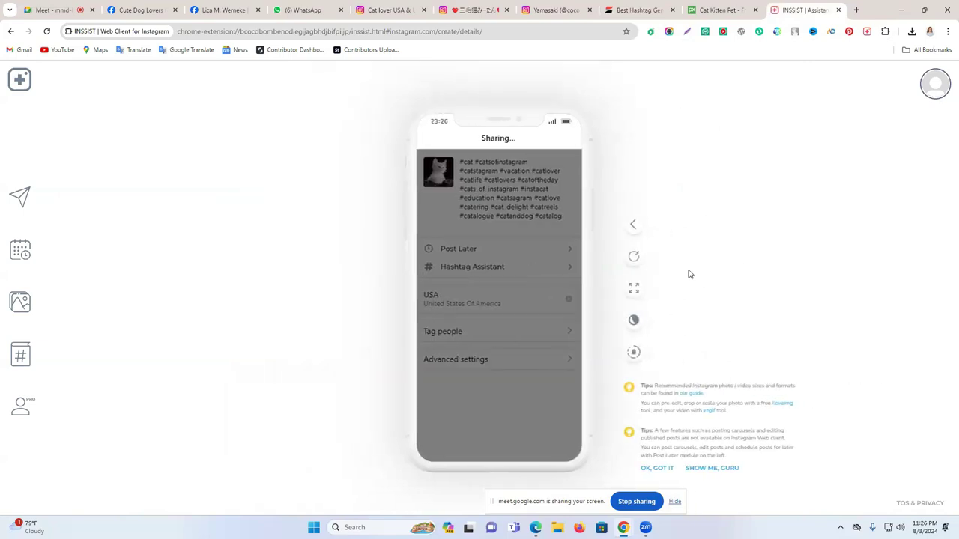
Step: Switch to Instagram, refresh the catloverusa_uk profile and open the shared kitten post to check it
left_click(390, 10)
right_click(250, 206)
left_click(365, 241)
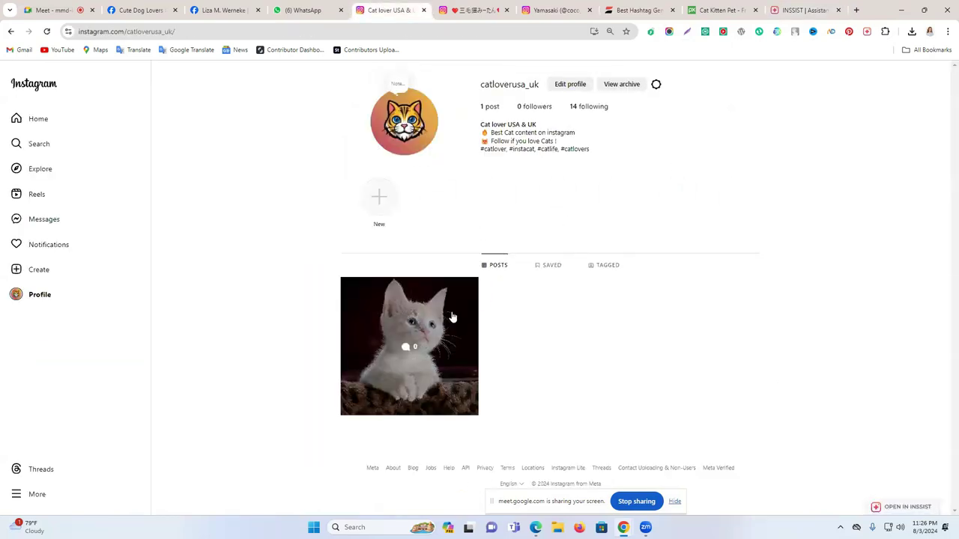
left_click(424, 318)
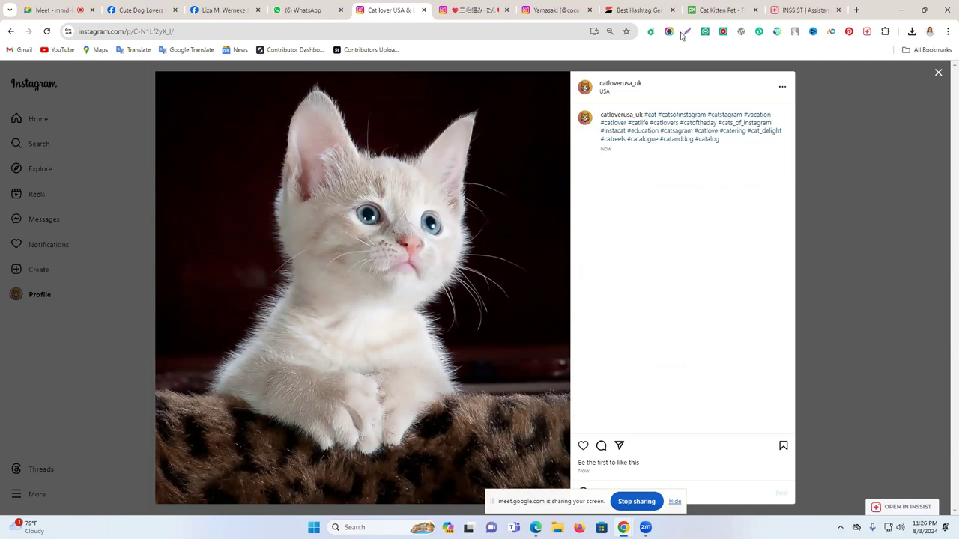
Step: Go back to the kitten photo on Pixabay, dismiss the thank-you dialog and look over the photo page
left_click(719, 10)
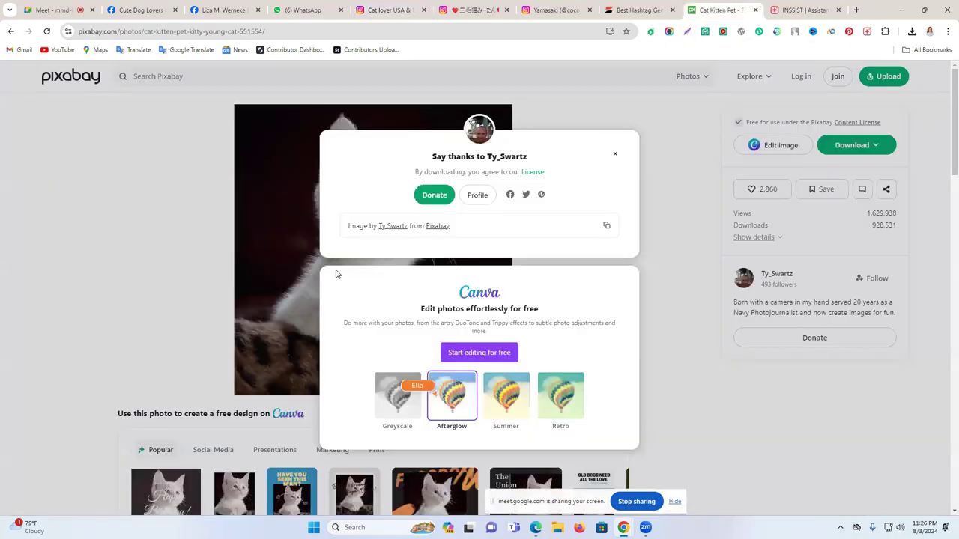
left_click(617, 155)
scroll(592, 247, "down", 3)
scroll(524, 277, "up", 3)
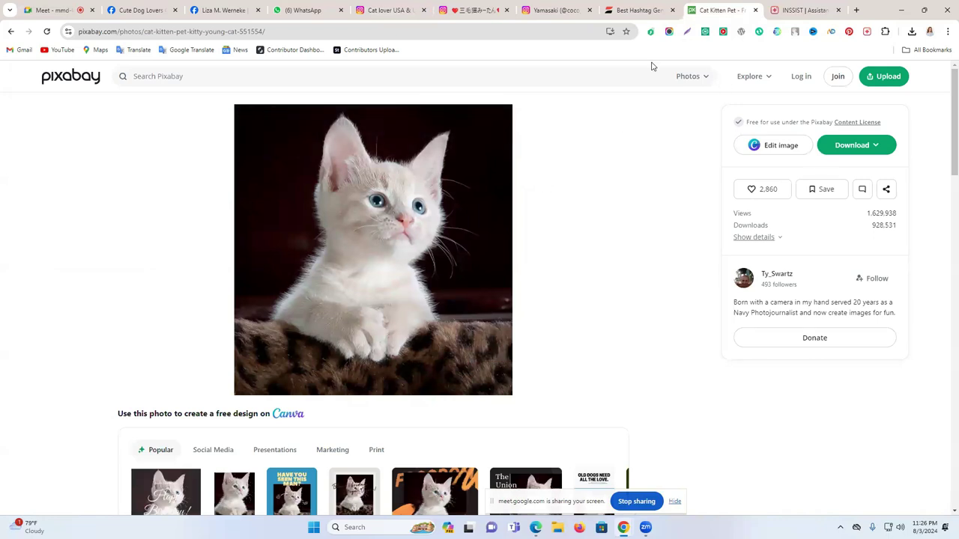
Step: Open the Ideogram explore page, ideogram.ai/t/explore, in a new browser tab
left_click(856, 9)
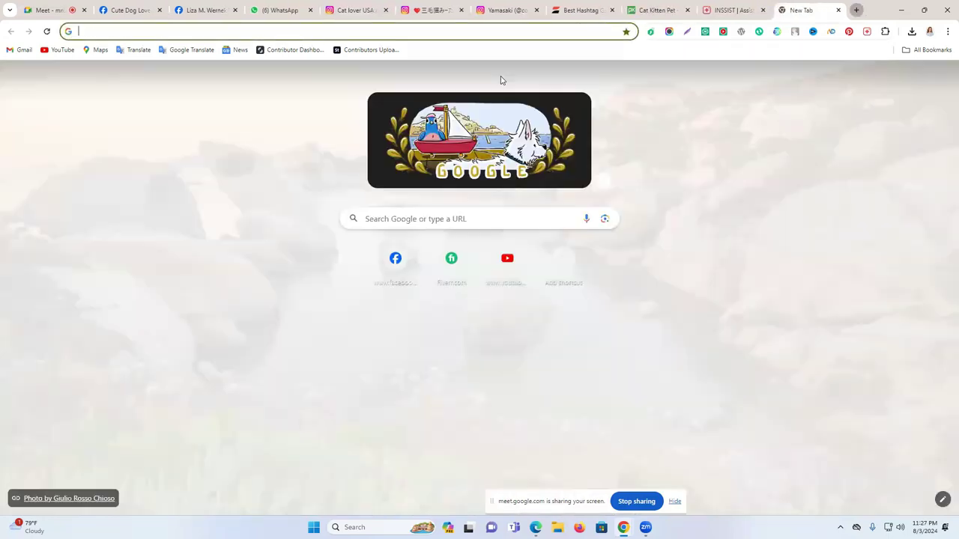
left_click(492, 31)
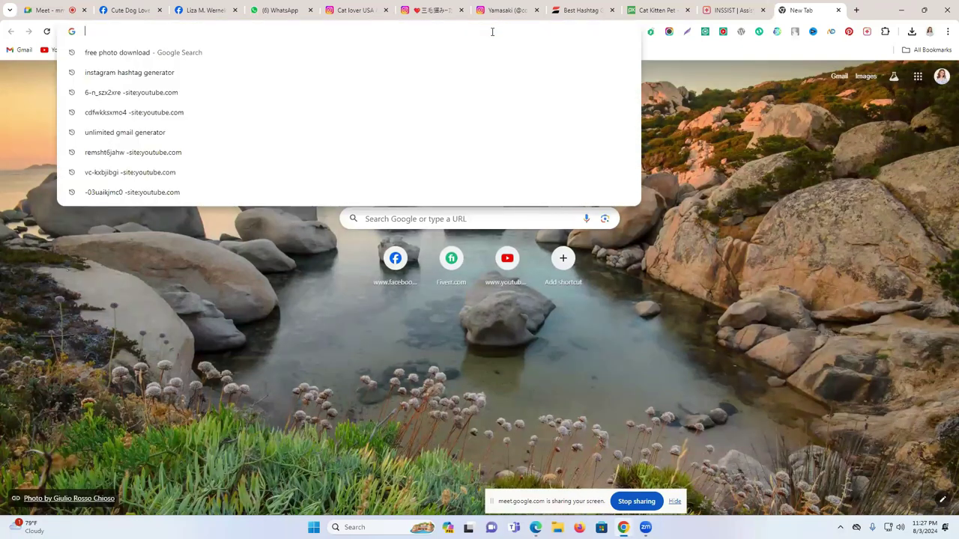
type("i")
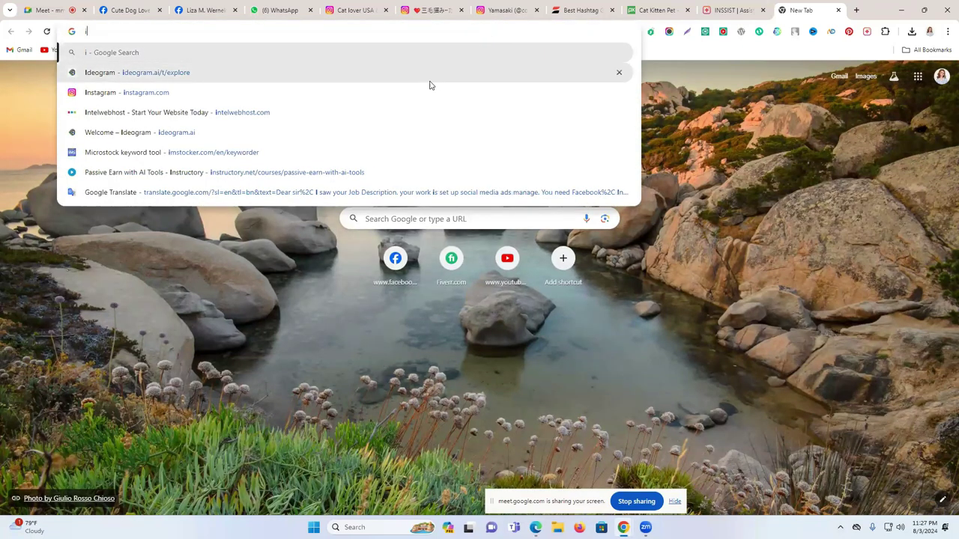
left_click(349, 72)
Step: Generate images in Ideogram from the prompt "cat" with the photo style at a 1:1 aspect ratio
left_click(210, 133)
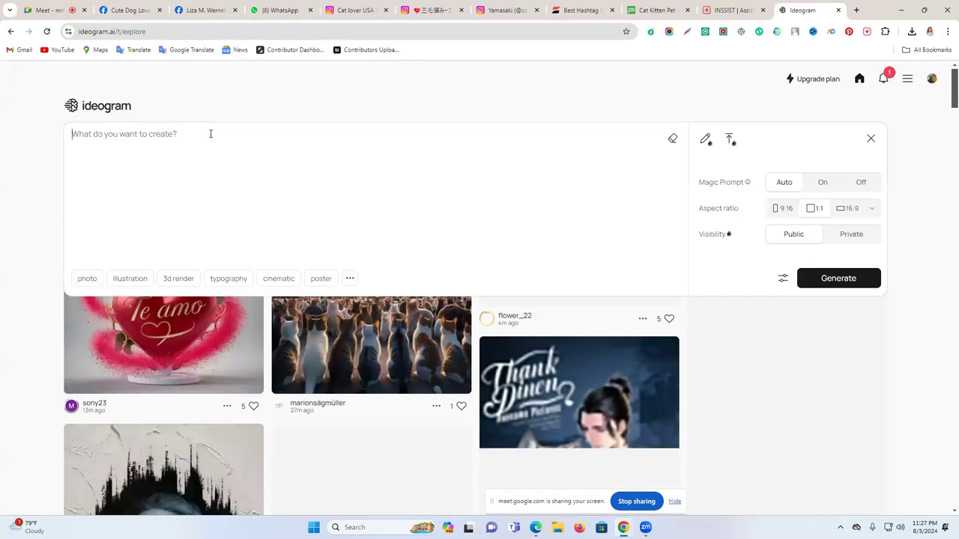
type("cat")
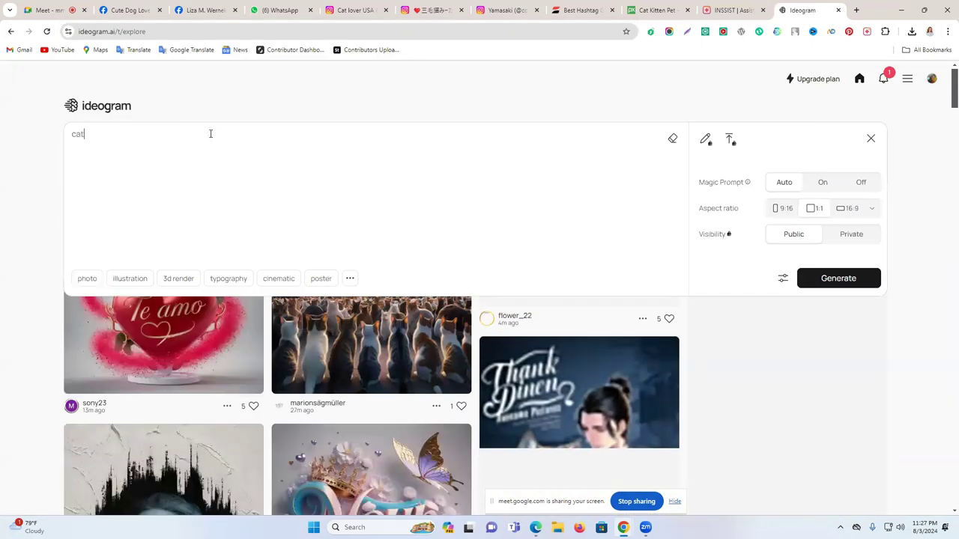
left_click(87, 278)
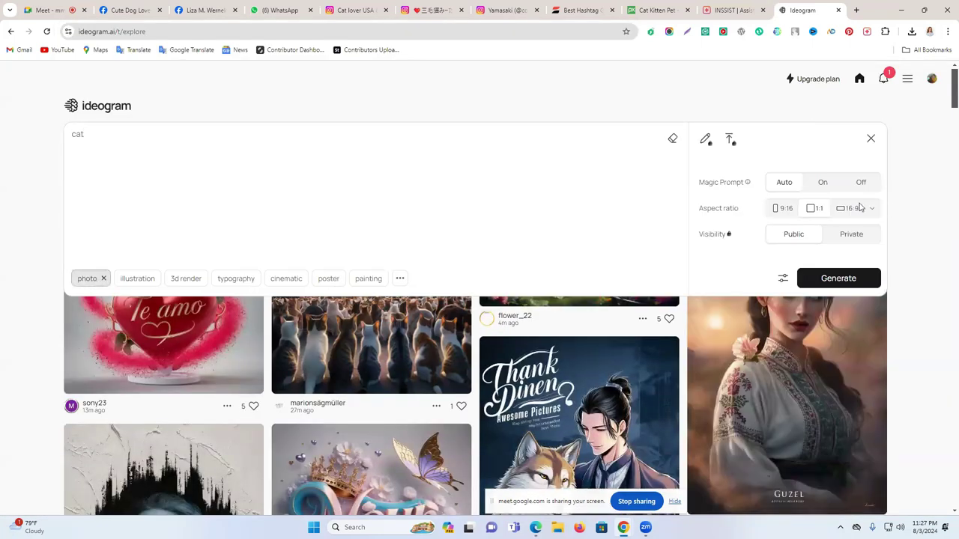
left_click(834, 279)
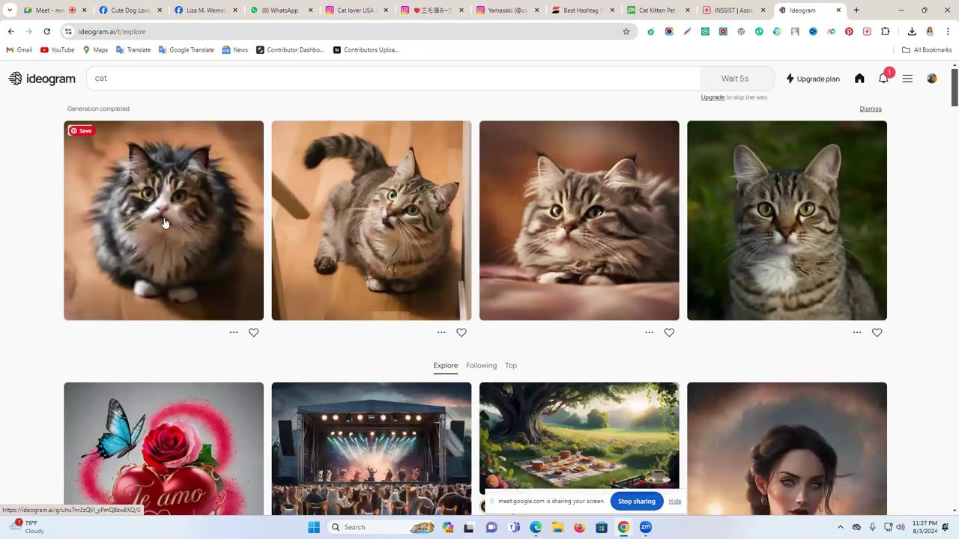
Step: Open the first generated image, the fluffy cat on a wooden floor, and save it to the computer
left_click(165, 229)
right_click(384, 194)
left_click(420, 212)
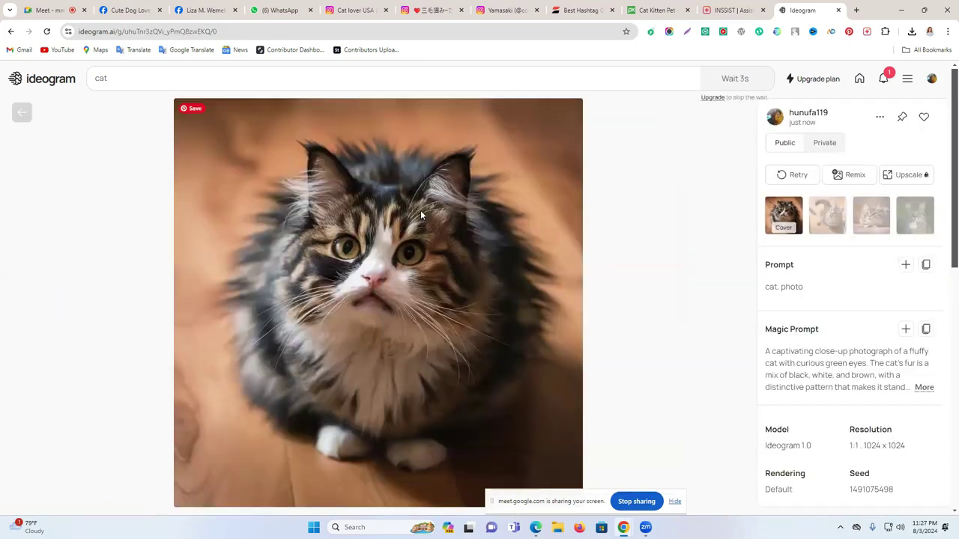
key("Return")
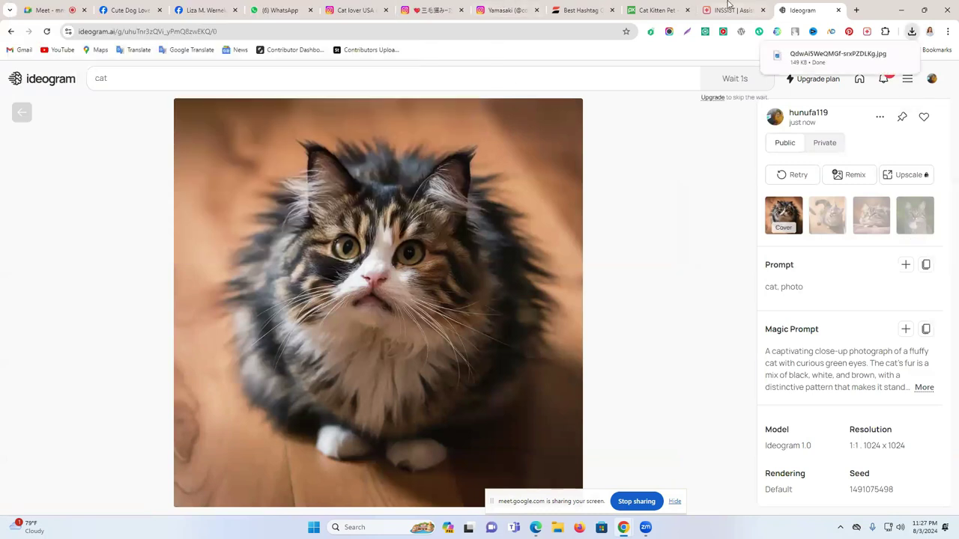
Step: Switch to INSSIST and start a new photo post with the downloaded fluffy cat image
key("ctrl+shift+Tab")
left_click(498, 448)
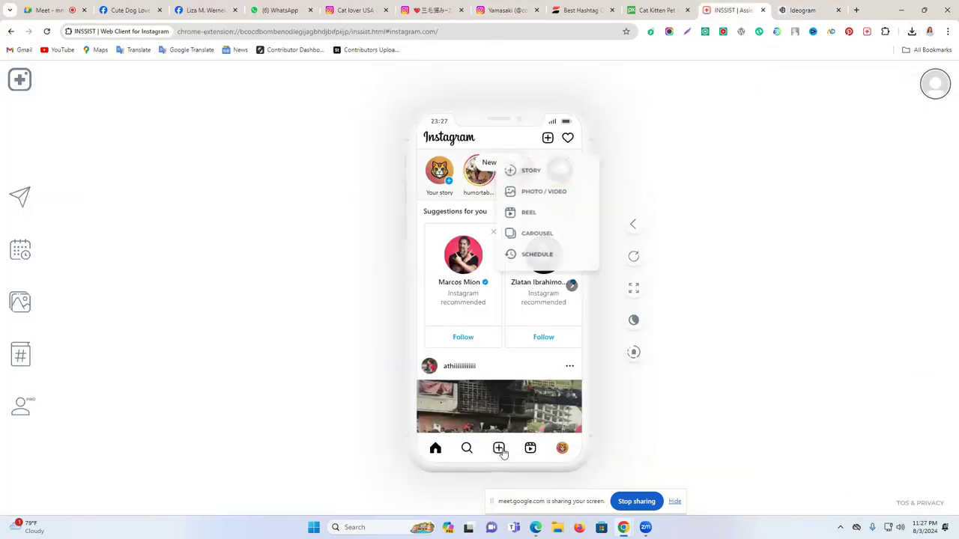
left_click(543, 192)
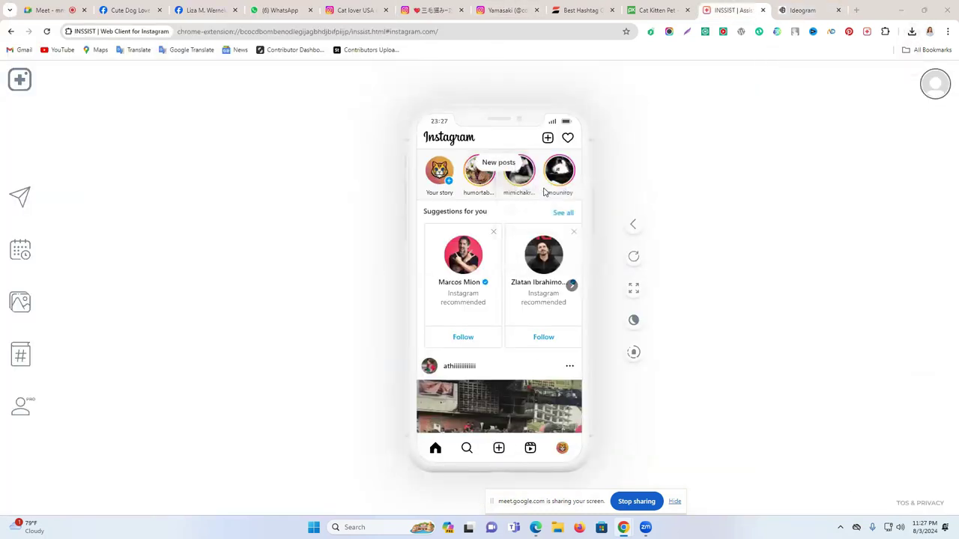
left_click(131, 131)
left_click(394, 250)
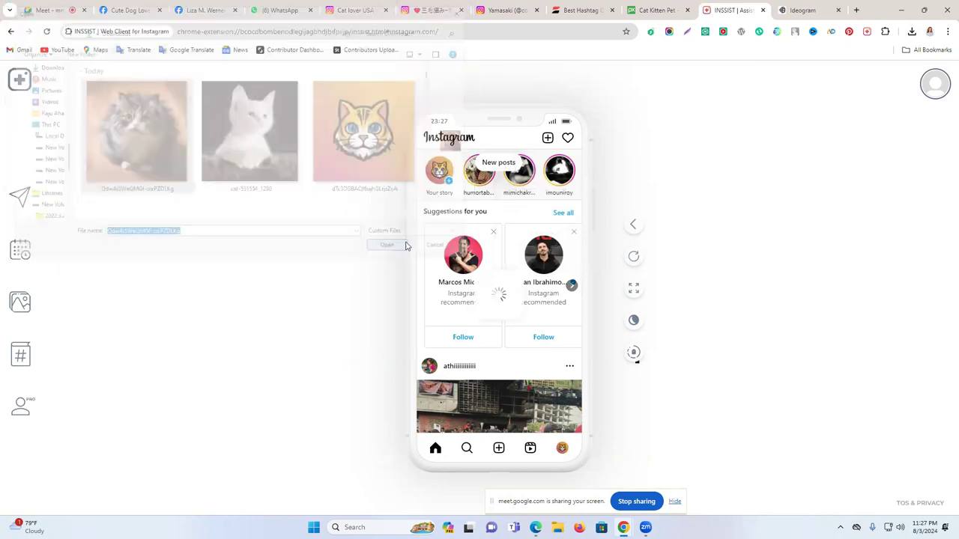
Step: Return to the Inflact hashtag generator and copy the selected 20 cat hashtags again
left_click(509, 10)
left_click(584, 9)
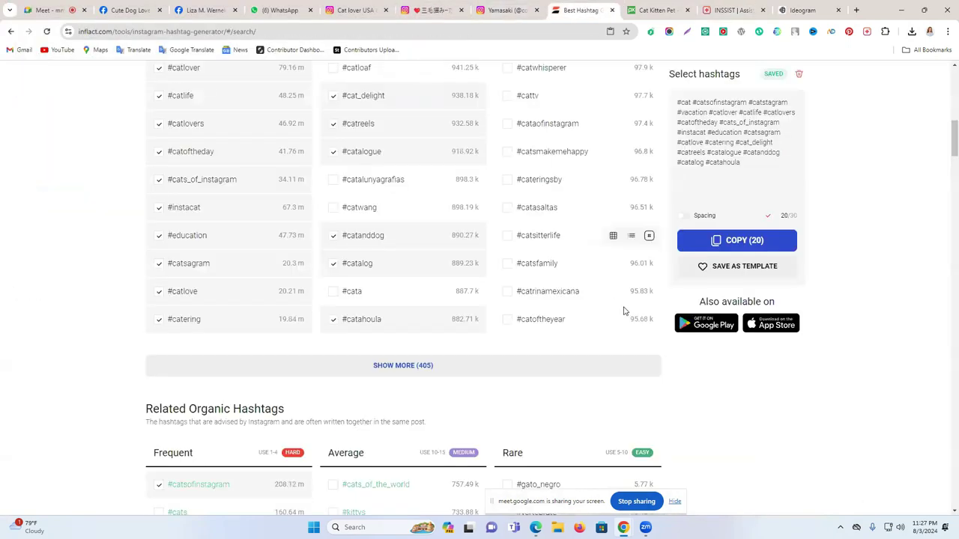
left_click(736, 240)
Step: Caption the fluffy cat post in INSSIST with the copied hashtags, minus the "Created by Inflact Hashtags Generator" credit, and share it
left_click(730, 10)
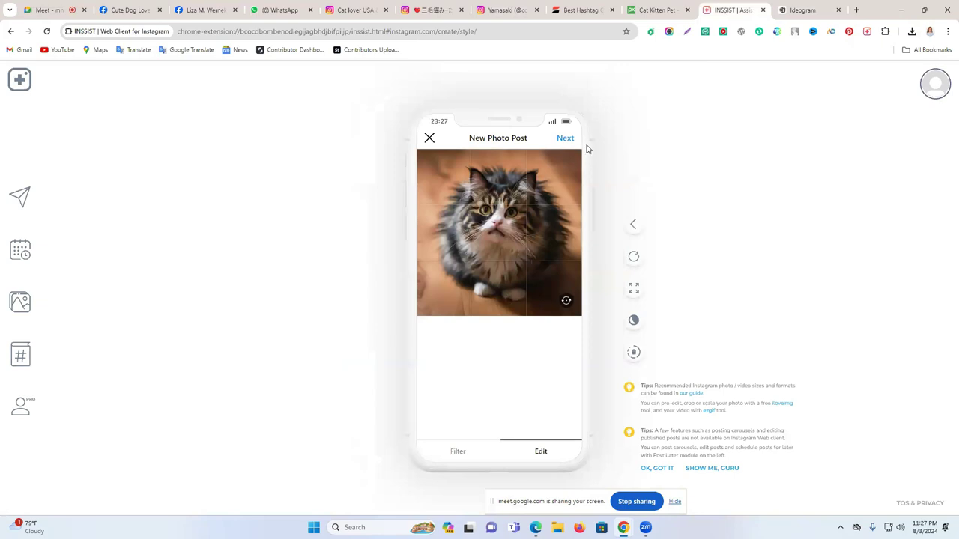
left_click(564, 138)
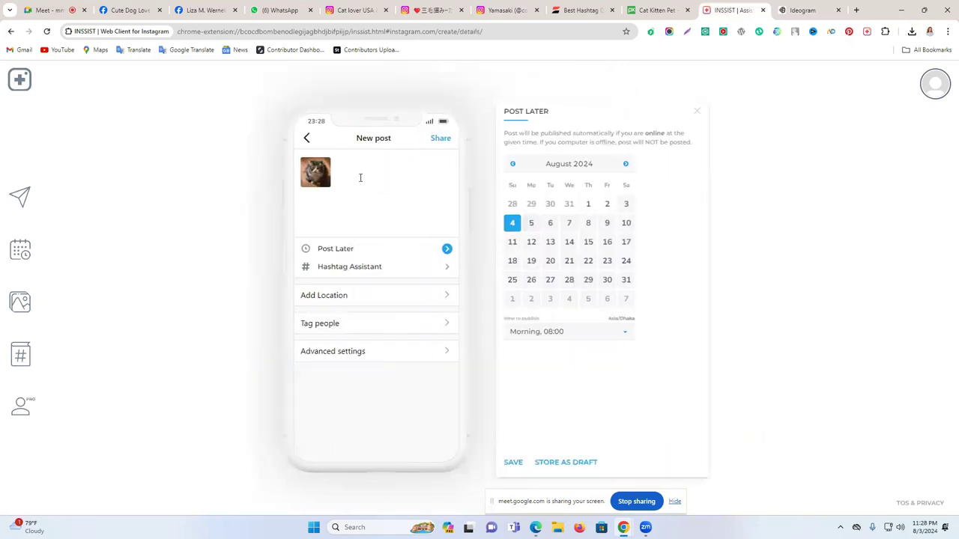
type("#cat #catsofinstagram #catstagram #vacation #catlover #catlife #catlovers #catoftheday #cats_of_instagram #instacat #education #catsagram #catlove #catering #cat_delight #catreels #catalogue #catanddog #catalog #catahoula . . . Created by Inflact Hashtags Generator")
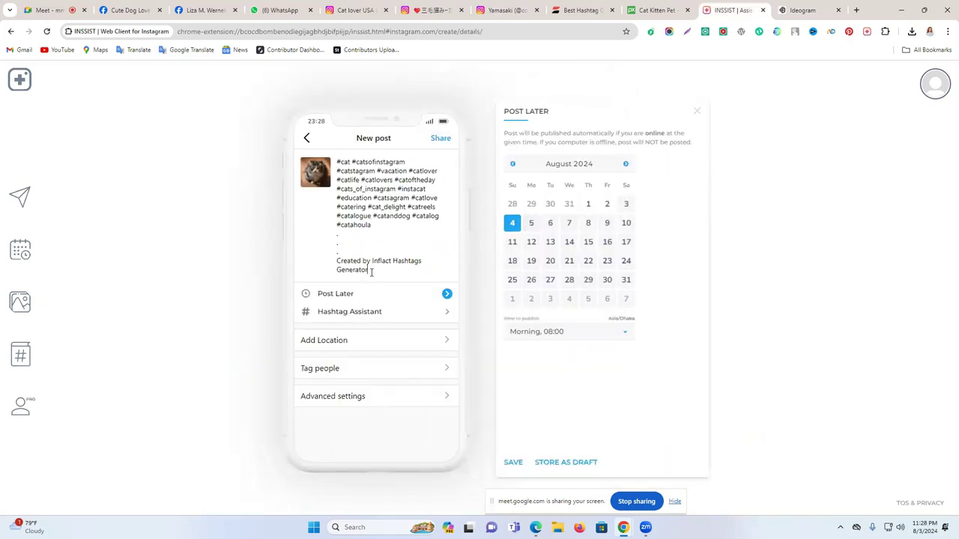
left_click_drag(371, 272, 323, 241)
key("BackSpace")
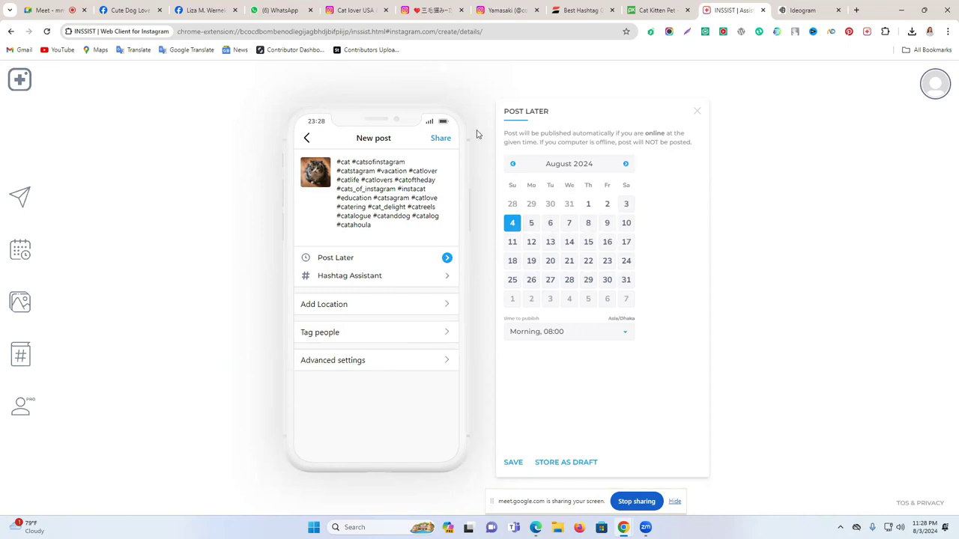
left_click(434, 142)
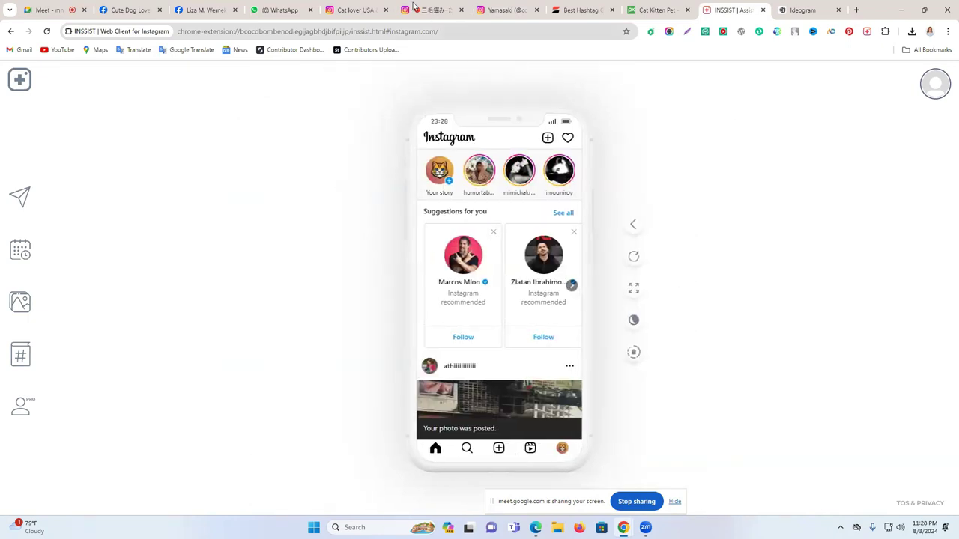
Step: Switch to the catloverusa_uk Instagram profile and reload it to check for the newly shared fluffy cat post
left_click(367, 10)
left_click(928, 76)
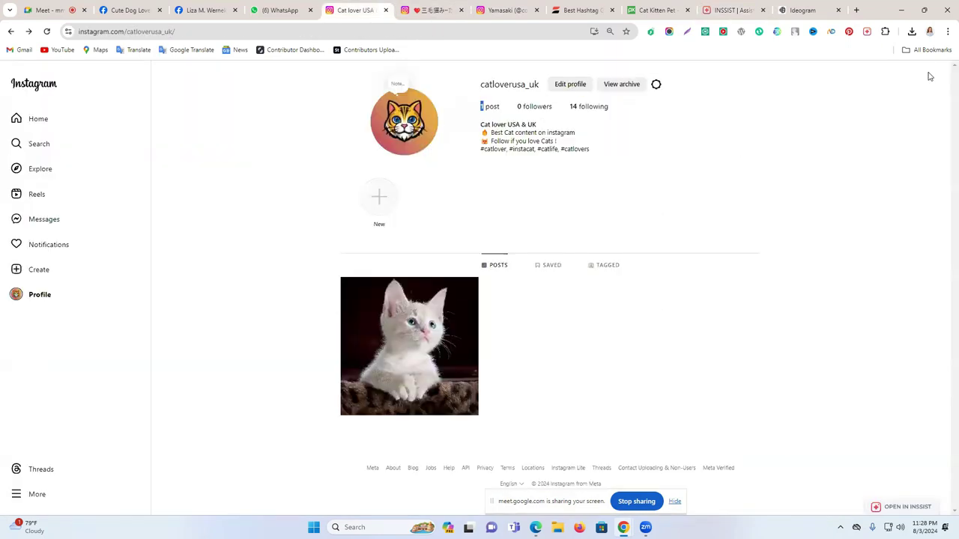
right_click(635, 176)
left_click(680, 213)
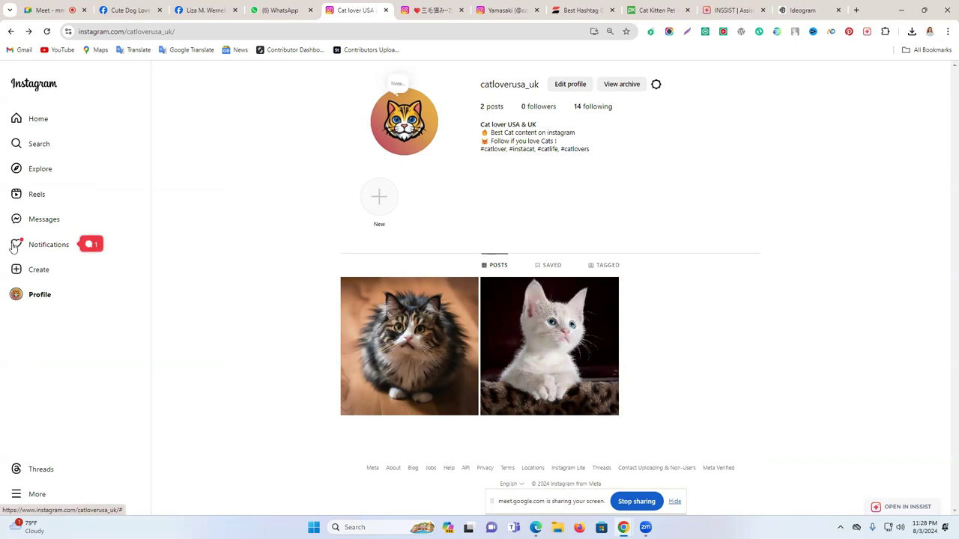
Step: Check the new comment notification on the kitten post, then return to the catloverusa_uk profile by way of the home feed
left_click(55, 245)
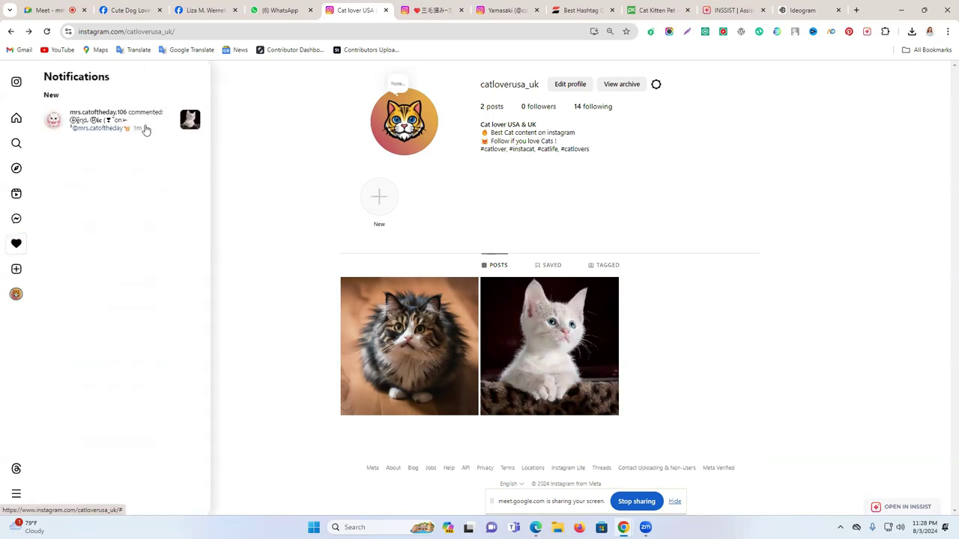
left_click(150, 125)
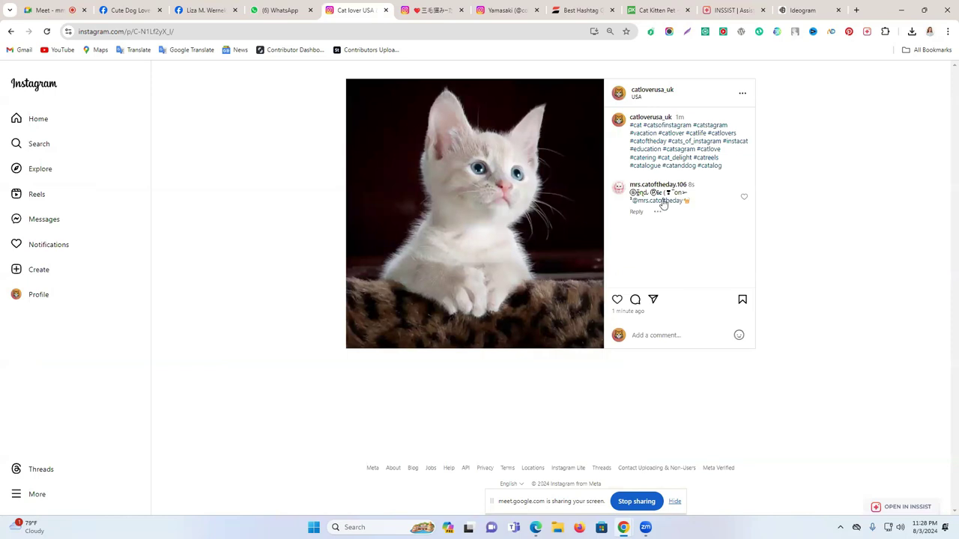
left_click(43, 115)
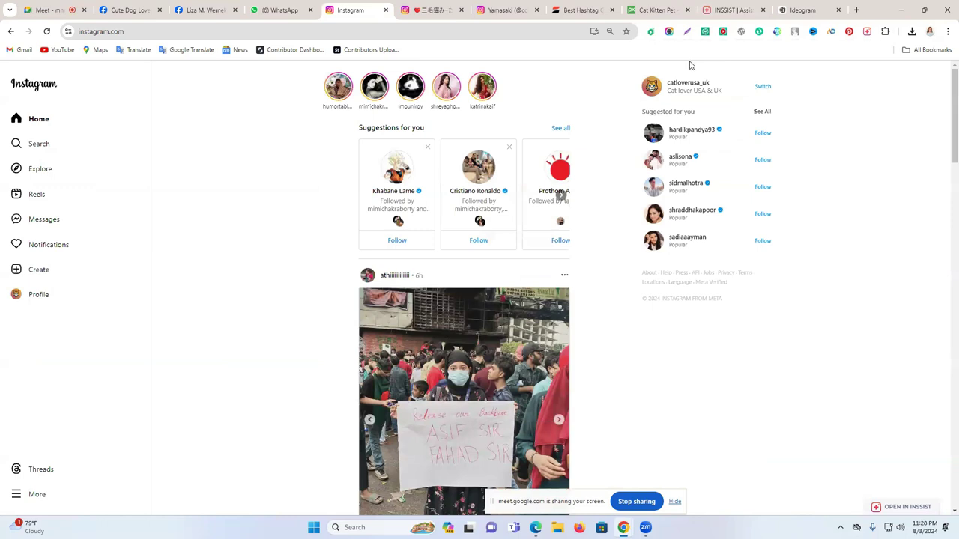
left_click(688, 84)
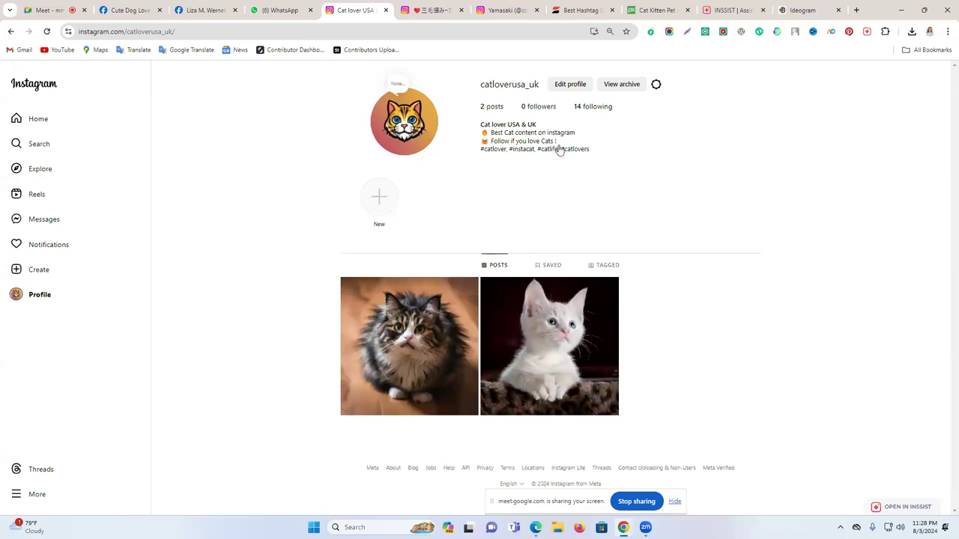
Step: Open the cat_lovers_bx profile from the recent searches and bring up its followers list
left_click(49, 147)
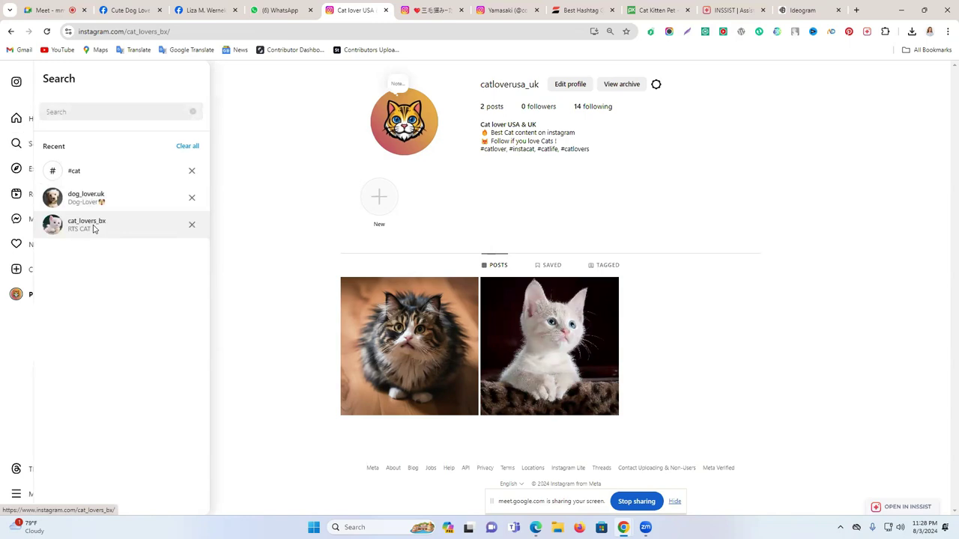
left_click(93, 228)
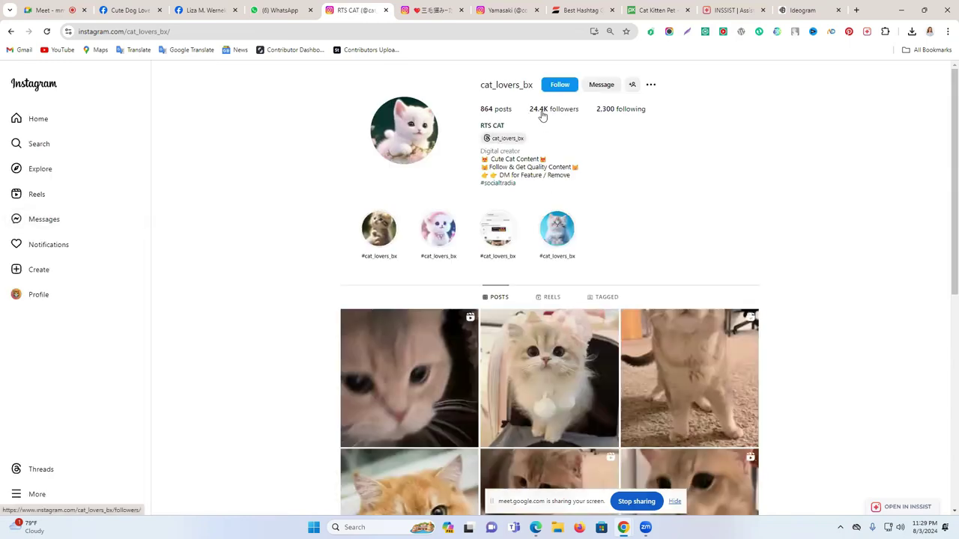
mouse_move(546, 112)
left_click(544, 110)
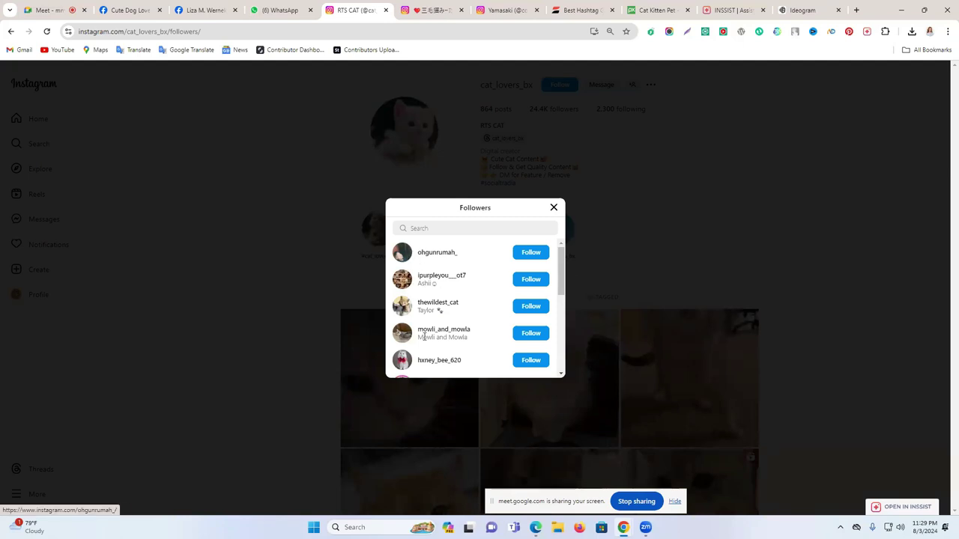
Step: Follow twelve accounts from the cat_lovers_bx followers list and close the list
scroll(552, 307, "down", 5)
left_click(531, 291)
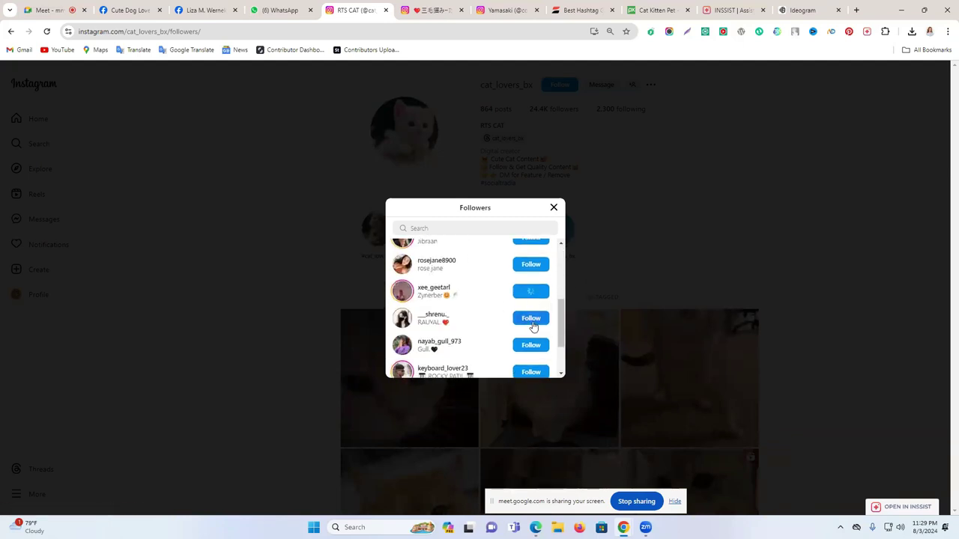
left_click(529, 345)
left_click(531, 321)
left_click(531, 372)
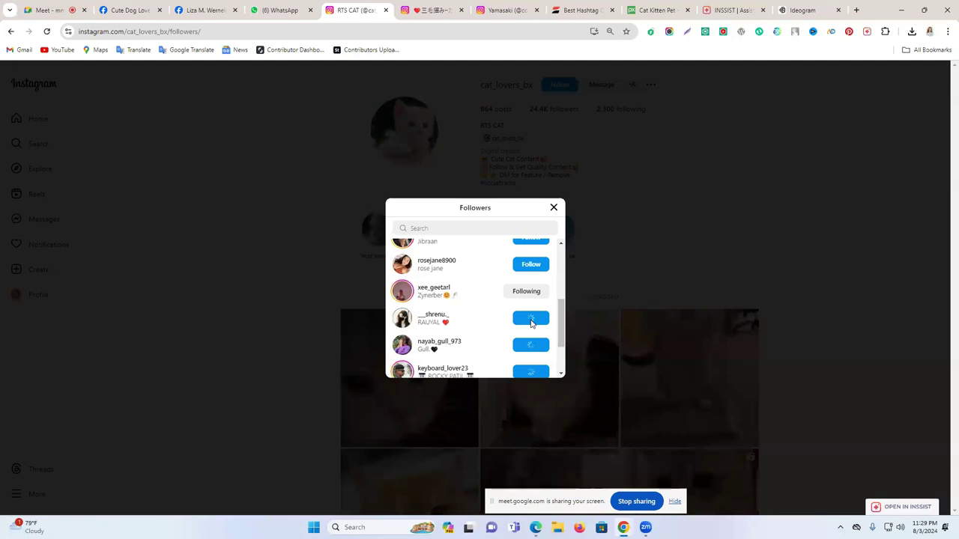
scroll(532, 325, "down", 1)
left_click(528, 337)
left_click(530, 360)
scroll(467, 324, "down", 1)
left_click(530, 316)
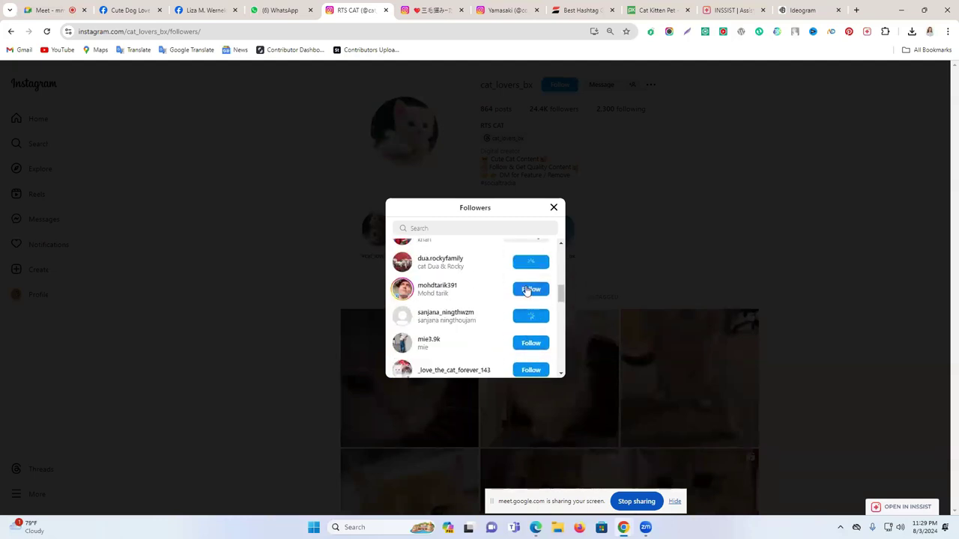
left_click(530, 289)
left_click(531, 343)
scroll(510, 319, "down", 3)
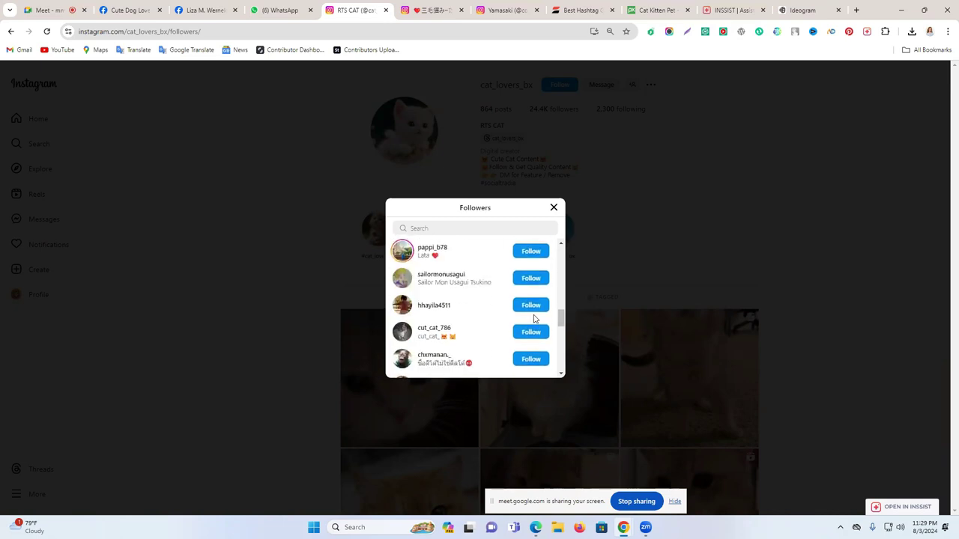
left_click(531, 278)
left_click(533, 310)
left_click(530, 333)
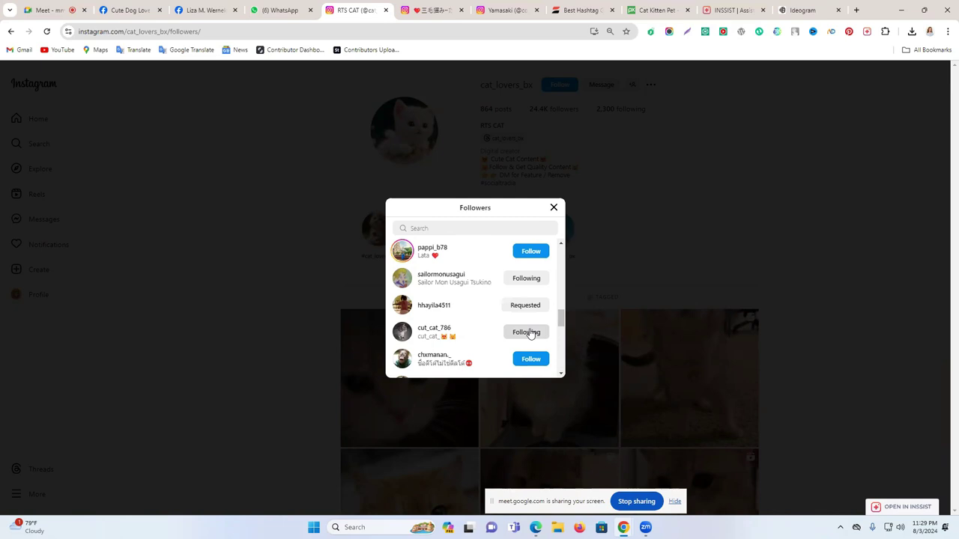
left_click(555, 208)
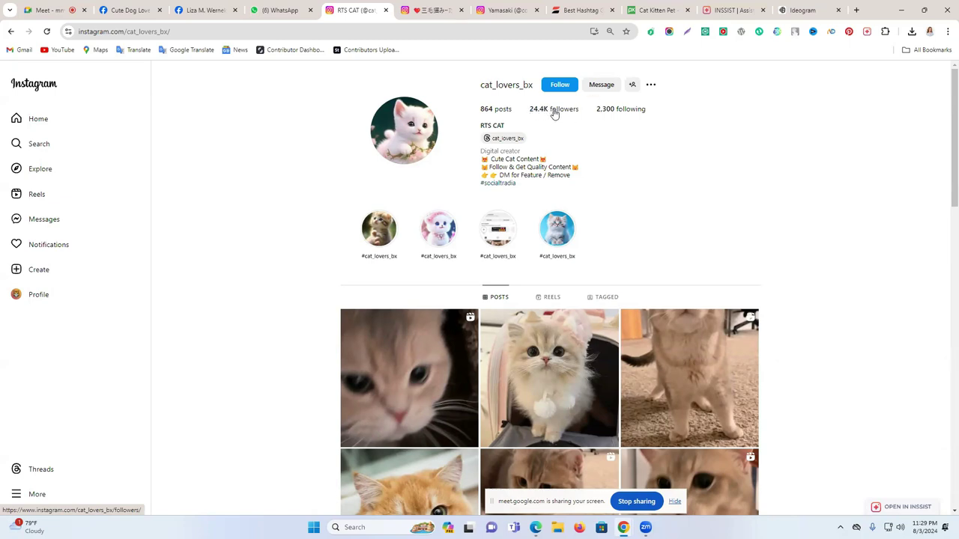
Step: Open the #cat hashtag page from the recent searches and like the black-and-white cat post under Top posts
left_click(54, 146)
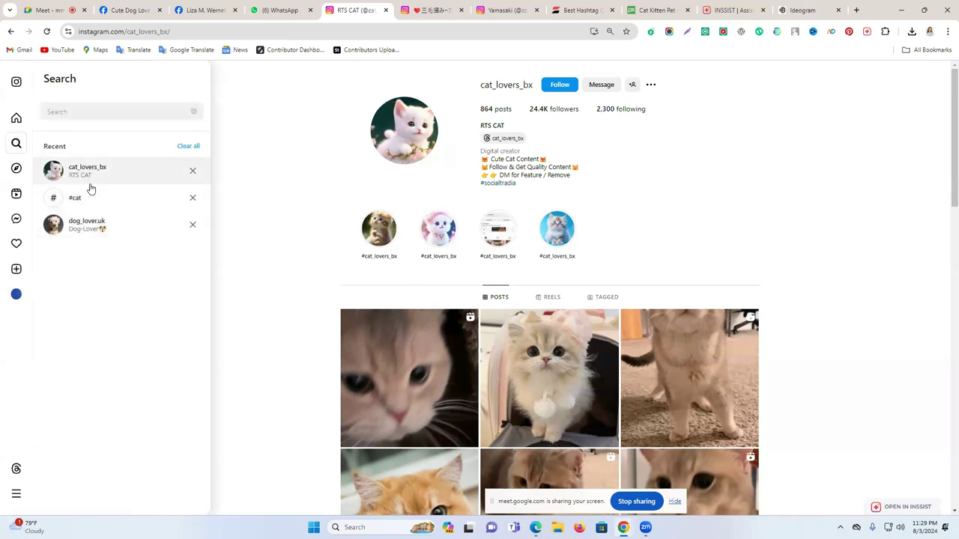
left_click(89, 199)
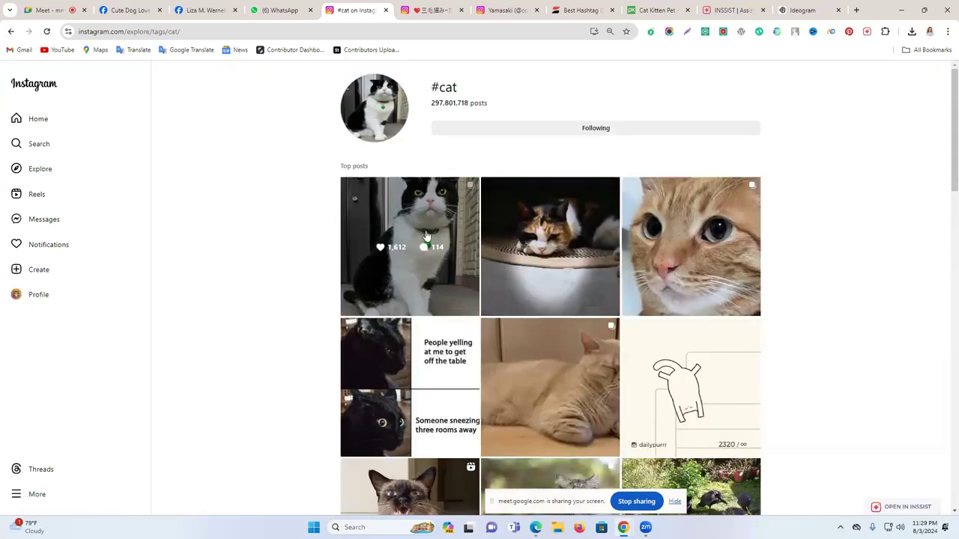
left_click(398, 229)
left_click(549, 446)
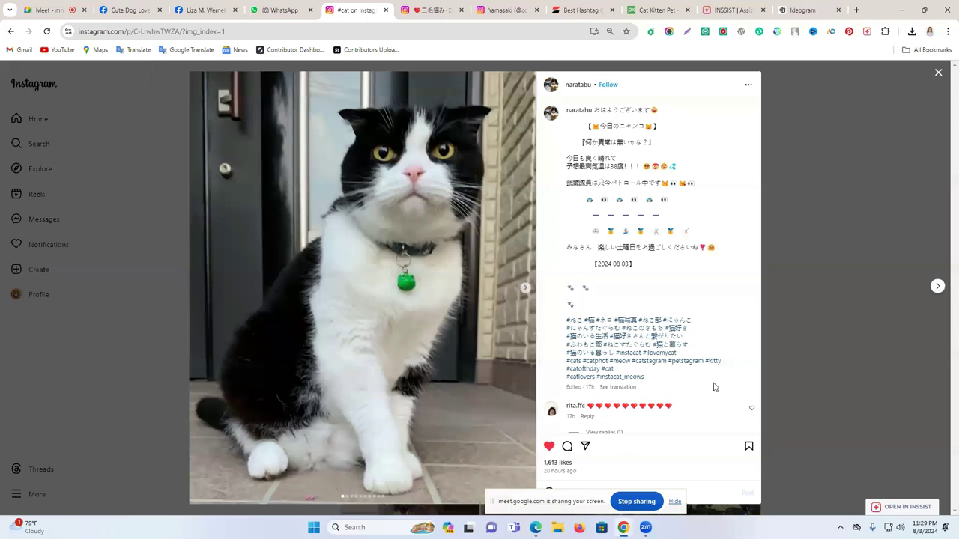
left_click(938, 73)
Step: Like the calico cat post and the orange cat close-up post in the first row of the #cat top posts
left_click(588, 239)
left_click(558, 446)
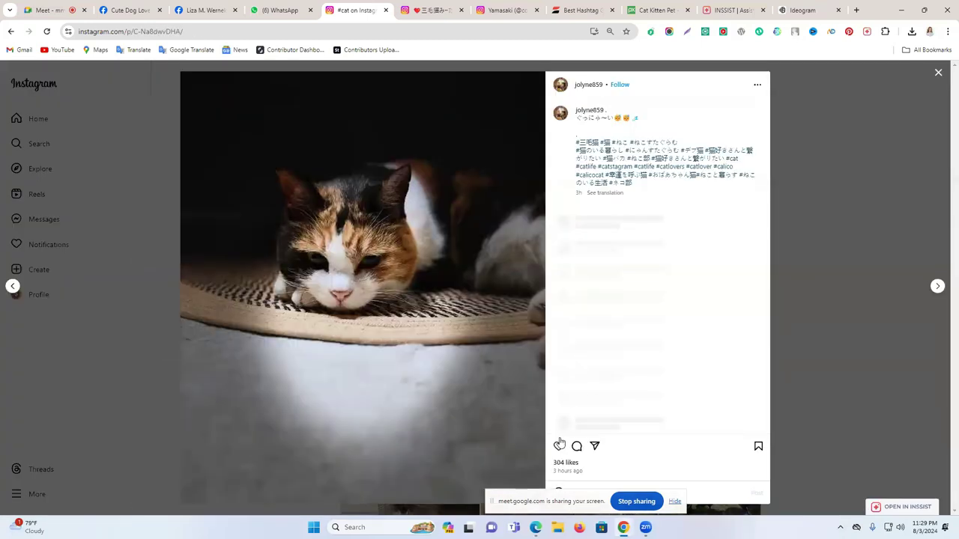
left_click(936, 73)
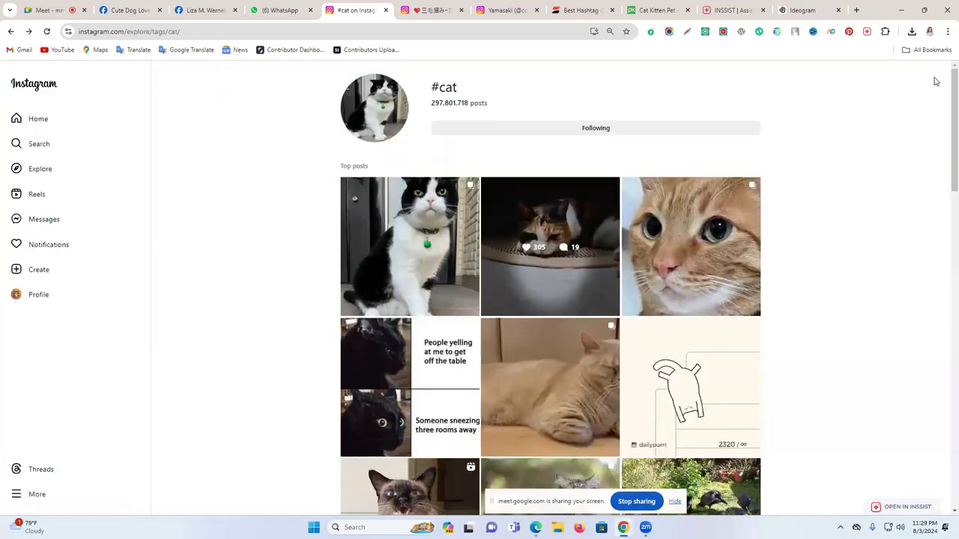
left_click(638, 267)
double_click(495, 387)
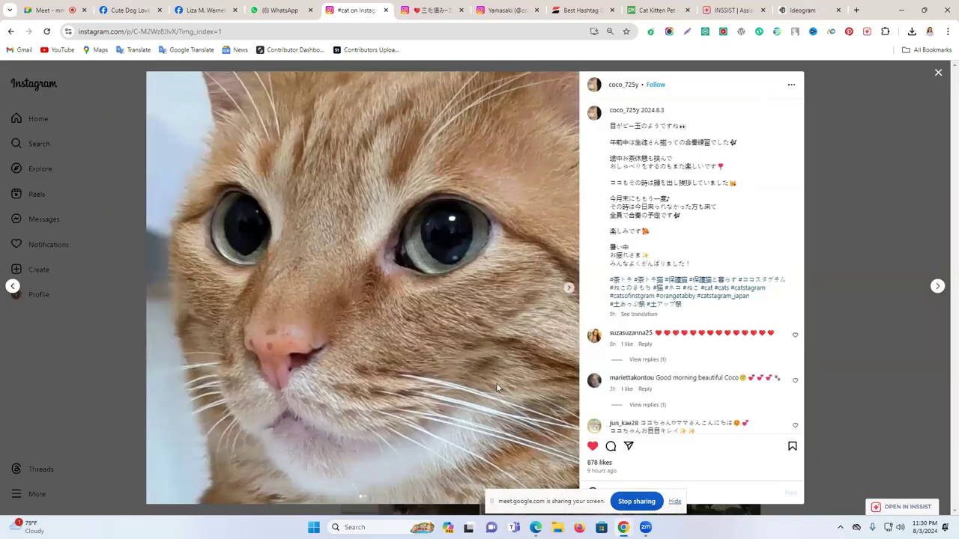
left_click(934, 78)
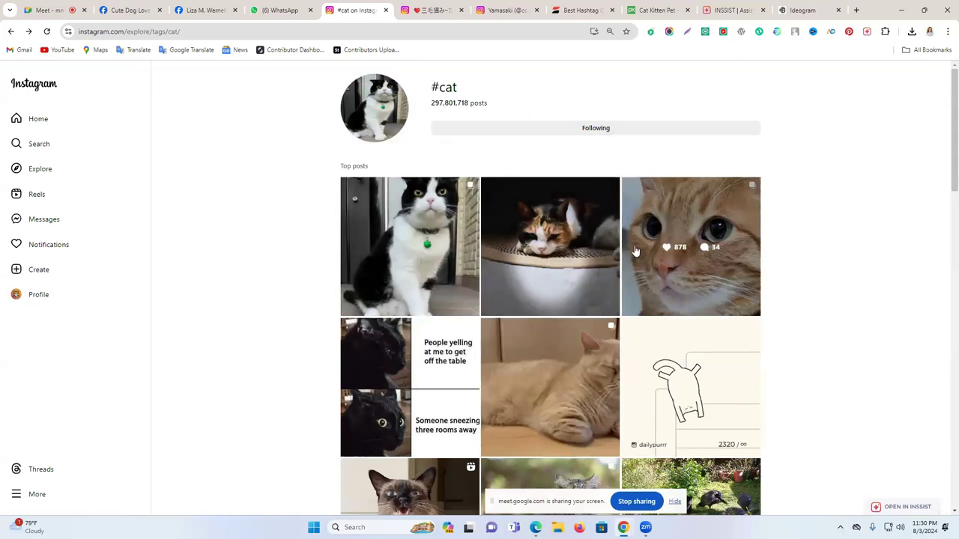
Step: Browse the remaining #cat top posts, including the yawning tabby post, then look at the calico cat profile already open in the browser
scroll(584, 299, "down", 3)
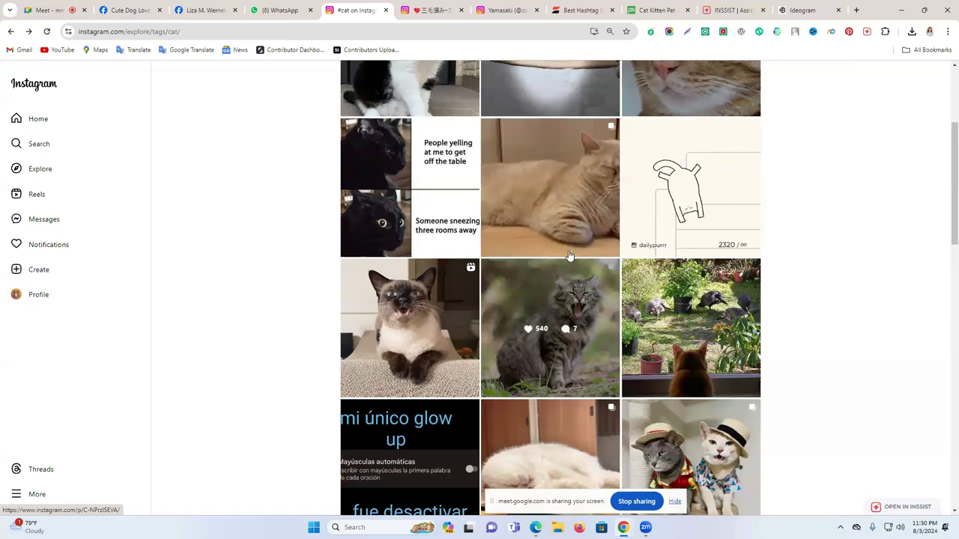
scroll(528, 349, "up", 2)
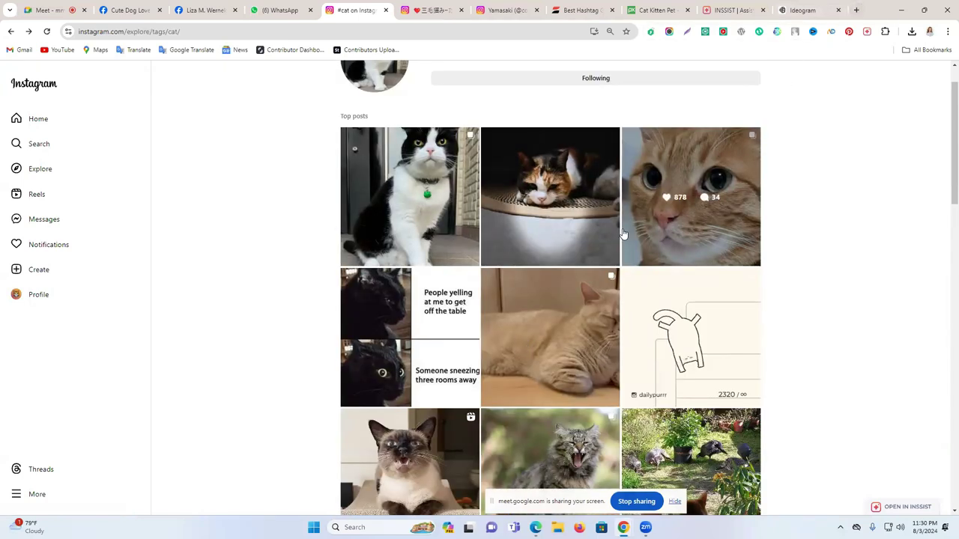
scroll(622, 234, "down", 2)
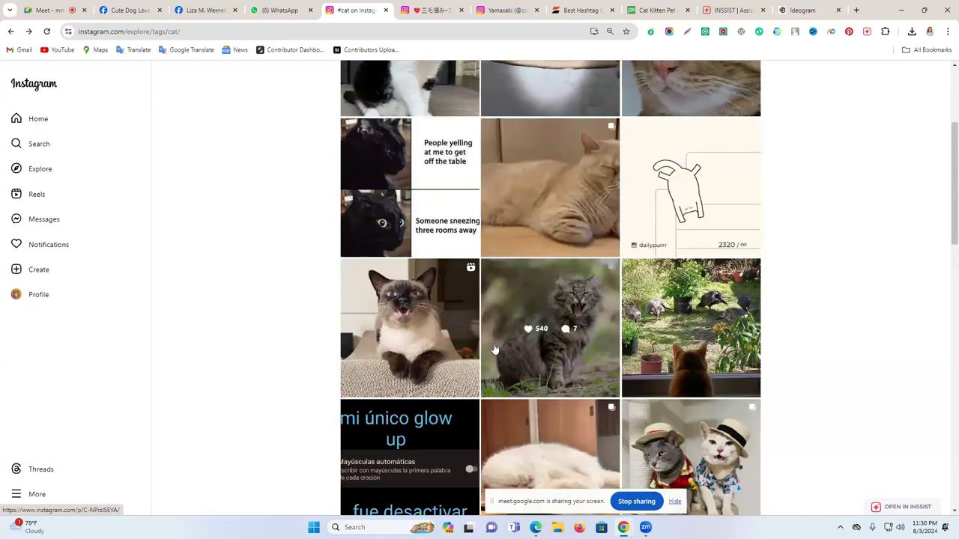
left_click(605, 381)
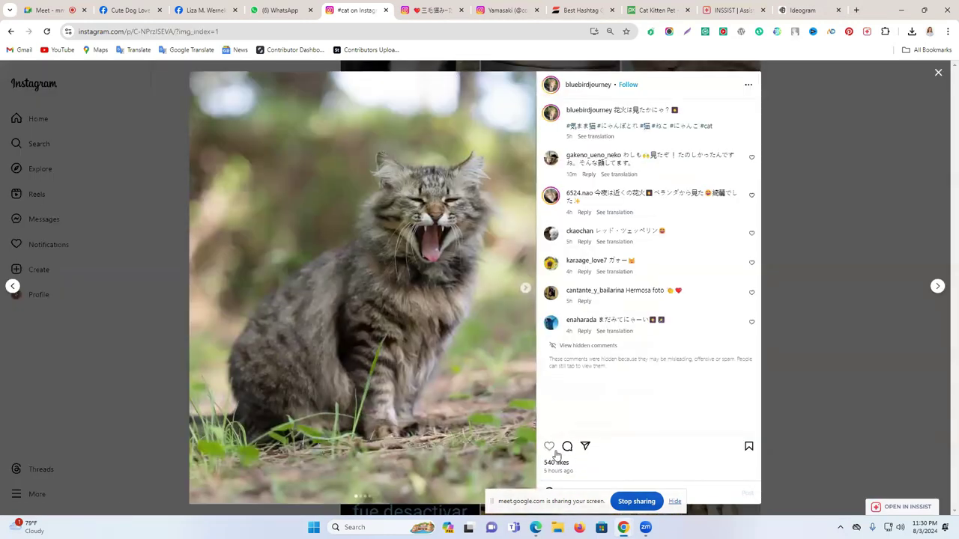
left_click(937, 73)
scroll(683, 371, "down", 3)
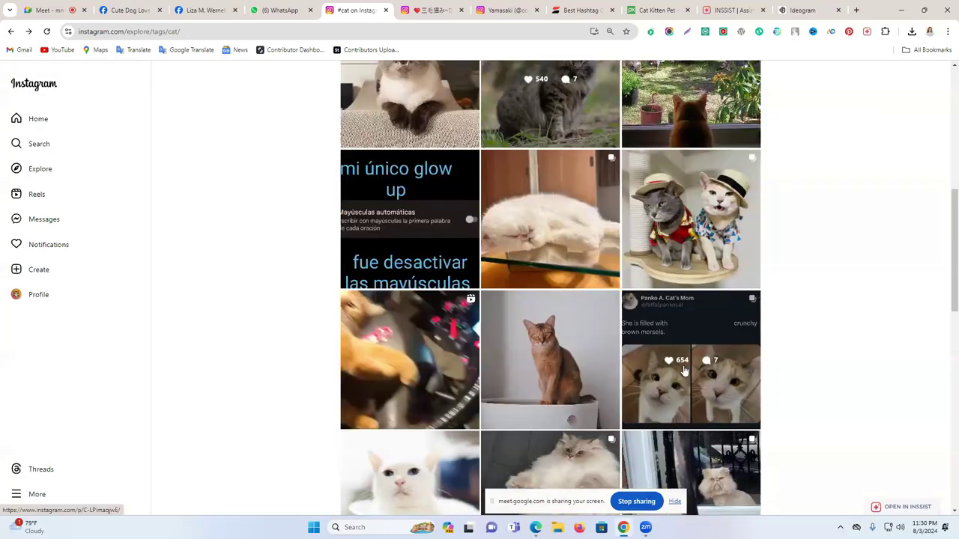
scroll(683, 370, "down", 5)
scroll(683, 337, "down", 5)
scroll(734, 228, "up", 5)
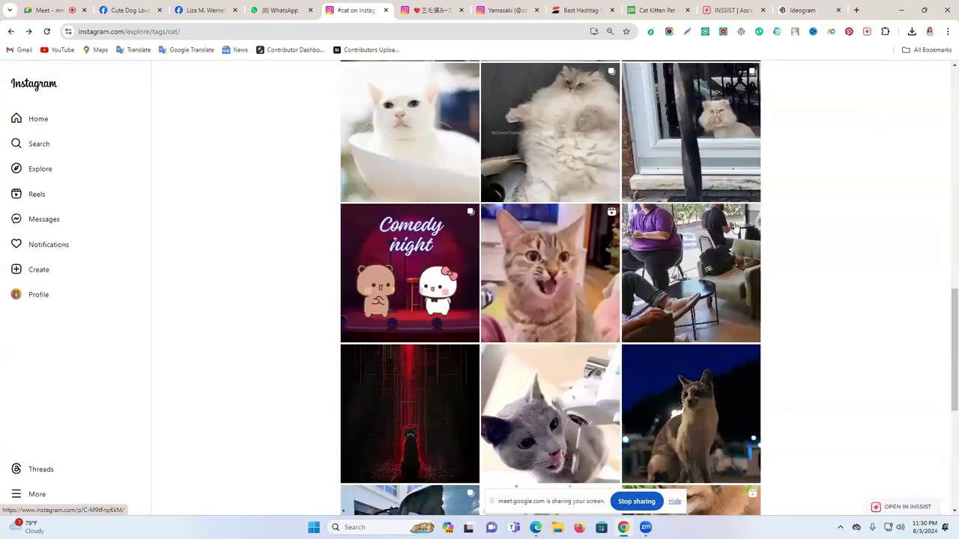
scroll(565, 247, "up", 5)
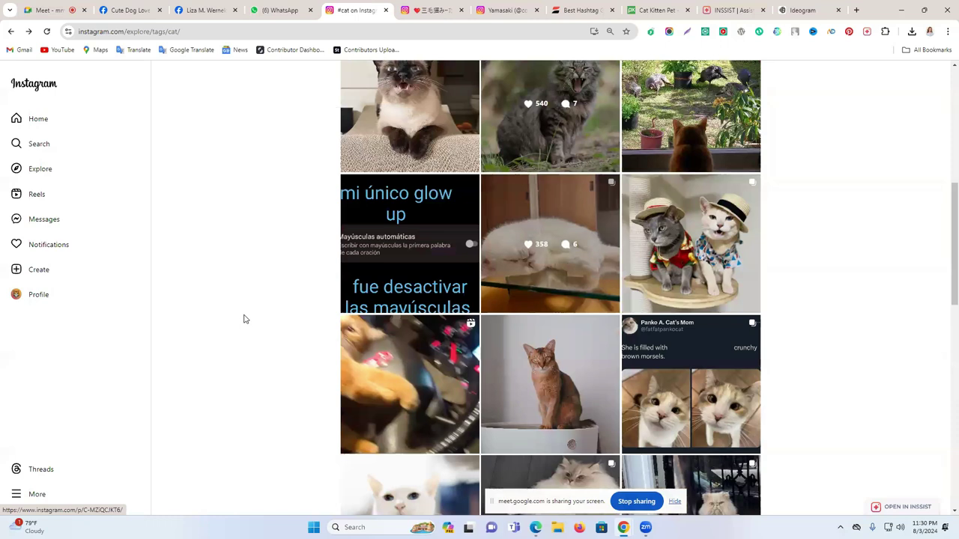
scroll(188, 322, "up", 10)
left_click(430, 9)
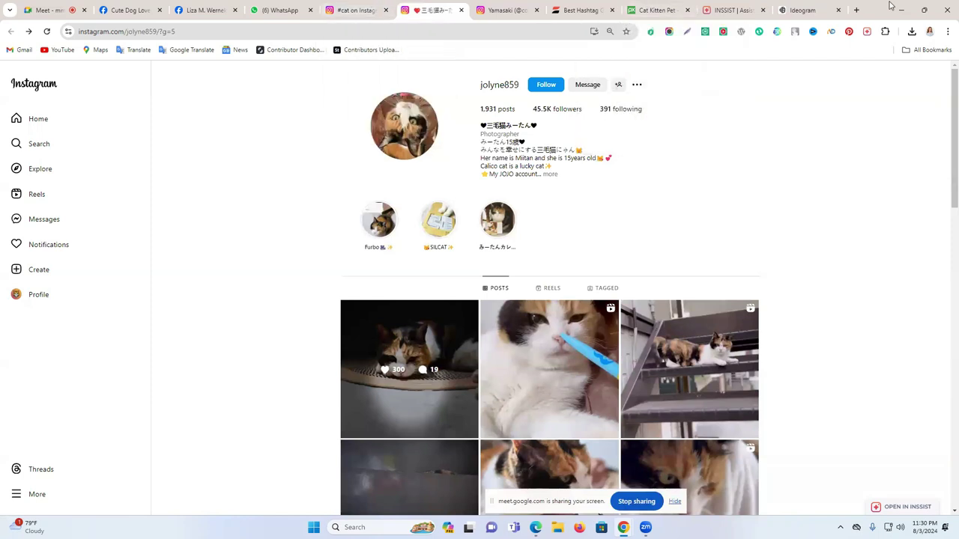
Step: Search the web for "star best smm pro" in a new browser tab, using the earlier search suggestion
left_click(856, 10)
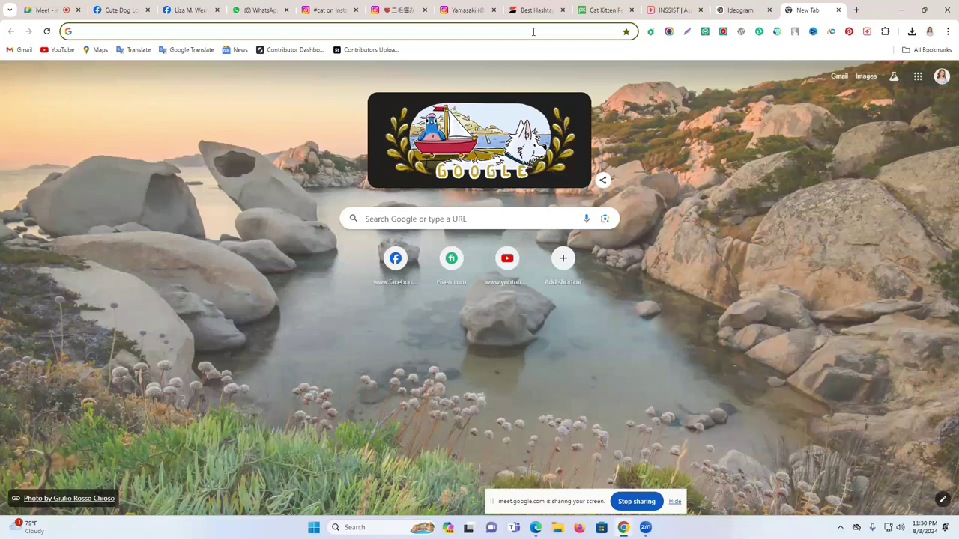
left_click(534, 32)
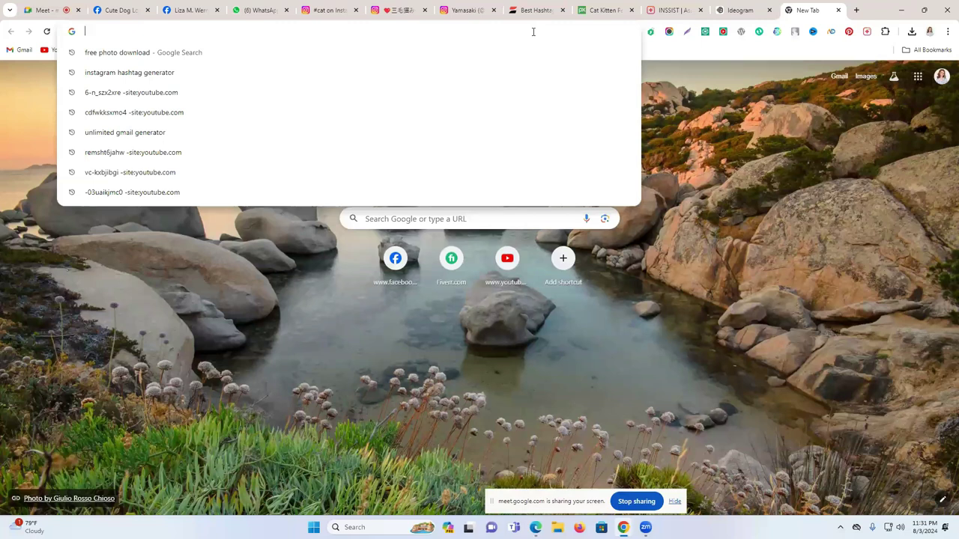
type("f")
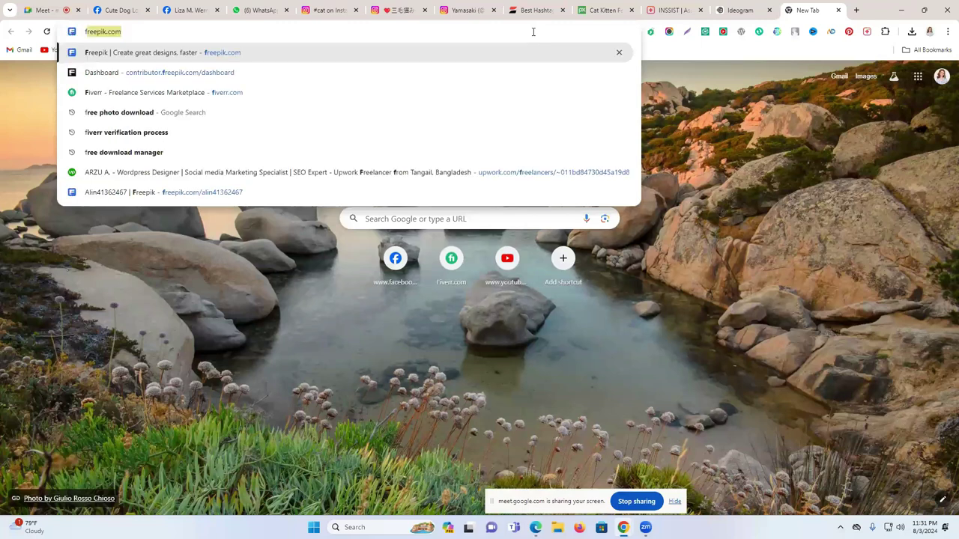
type("r")
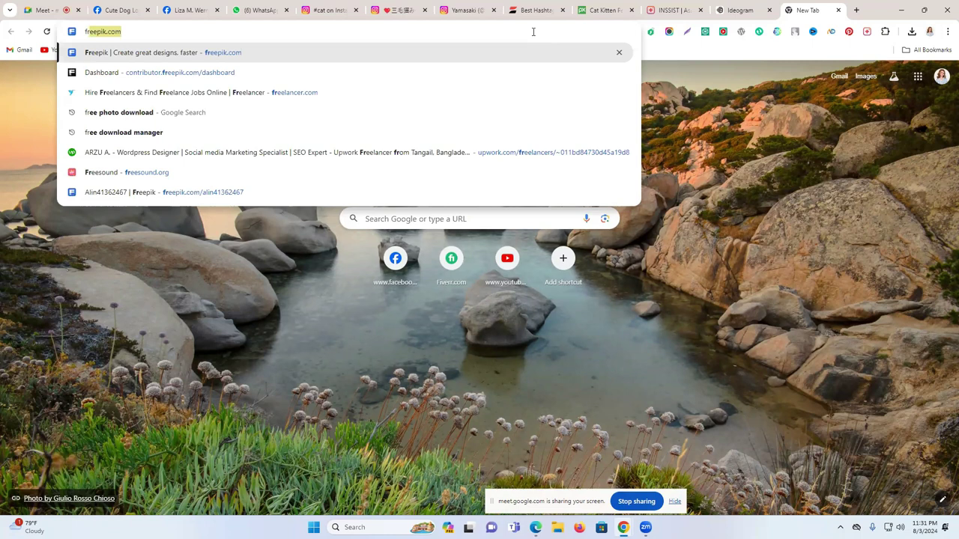
key("Escape")
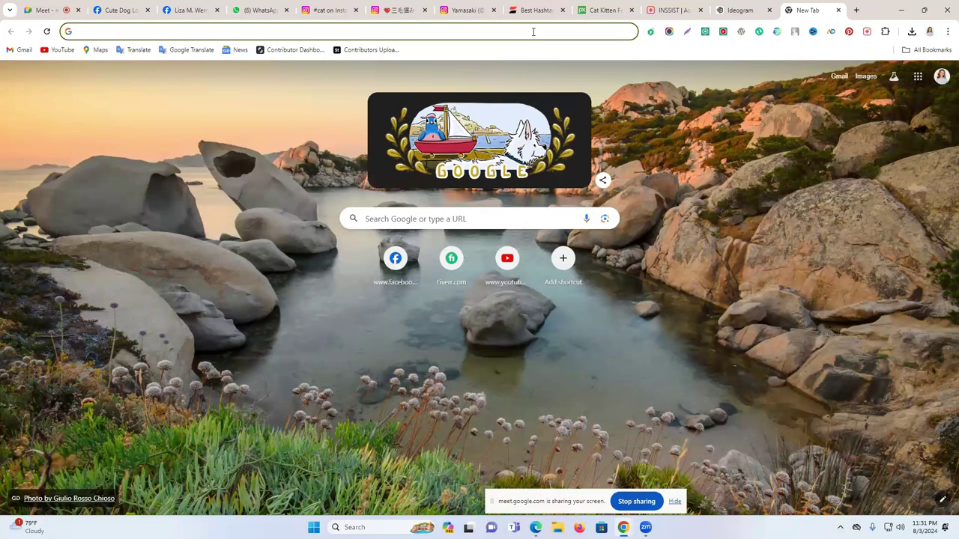
type("st")
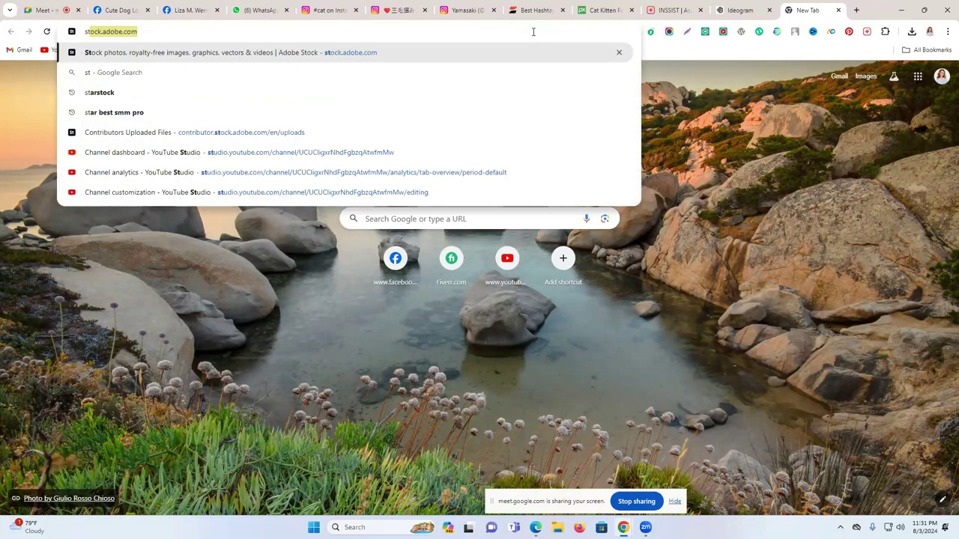
type("at")
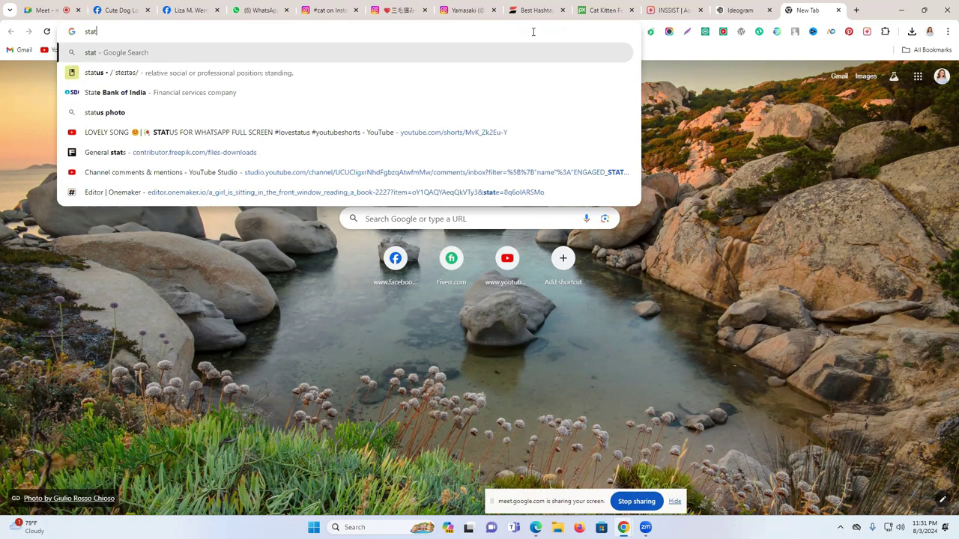
key("BackSpace")
left_click(292, 97)
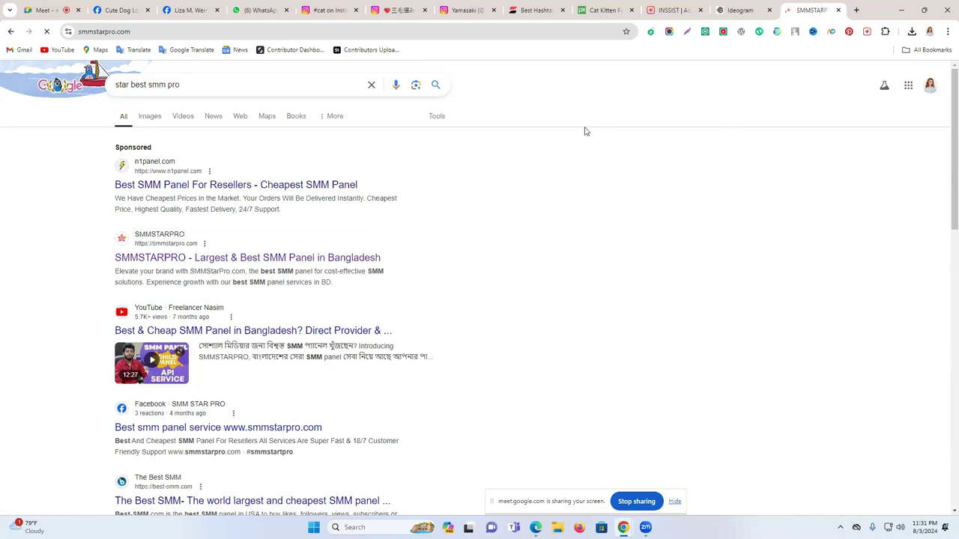
Step: Sign in to the SMMSTARPRO site from the results with the saved account and limit the new order form to Instagram
left_click(225, 263)
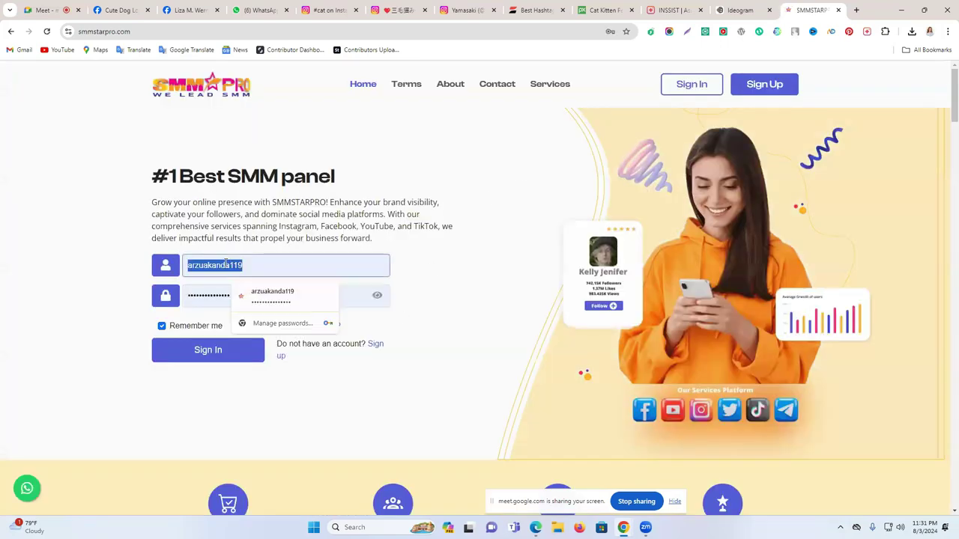
left_click(187, 350)
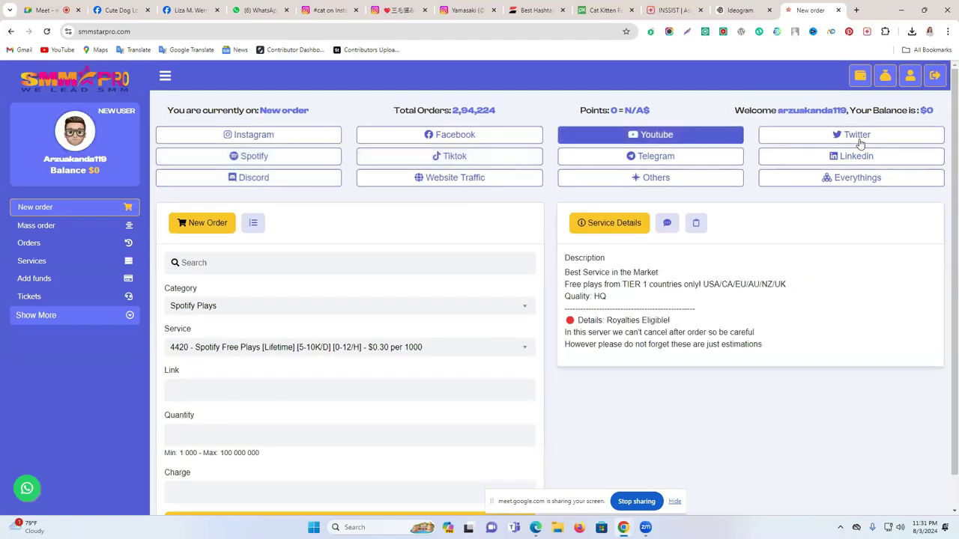
left_click(250, 134)
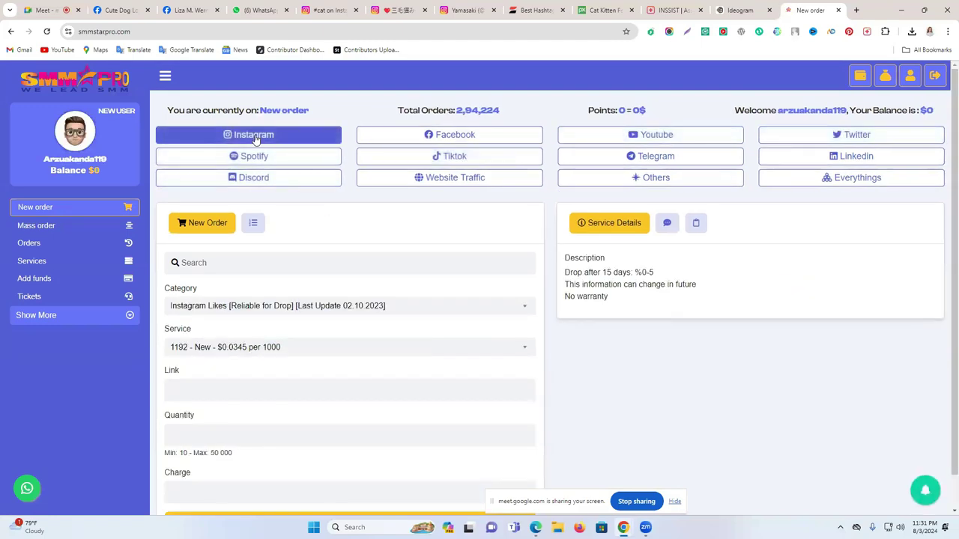
Step: Look through the Instagram order categories, glance back at the calico cat profile, and choose Instagram Followers [Targeted]
scroll(644, 307, "down", 1)
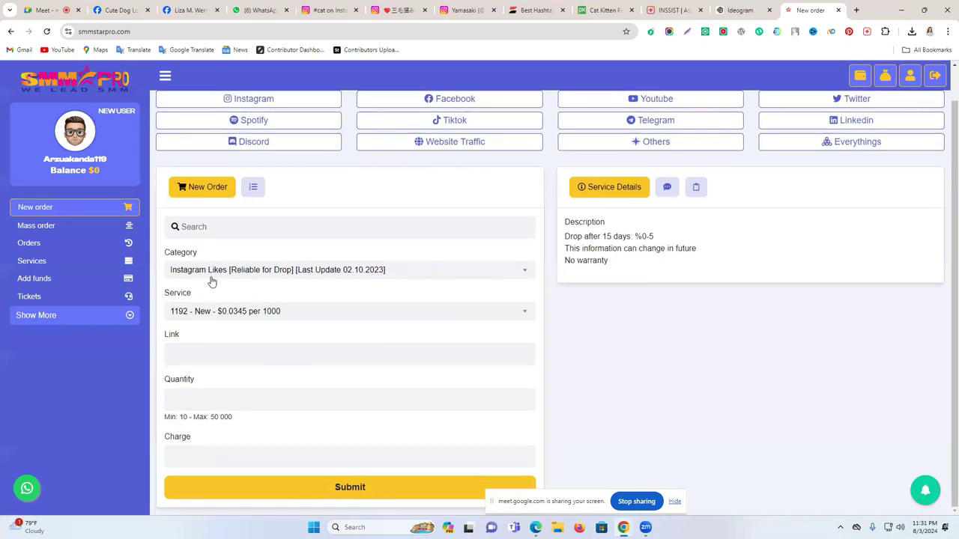
left_click(257, 271)
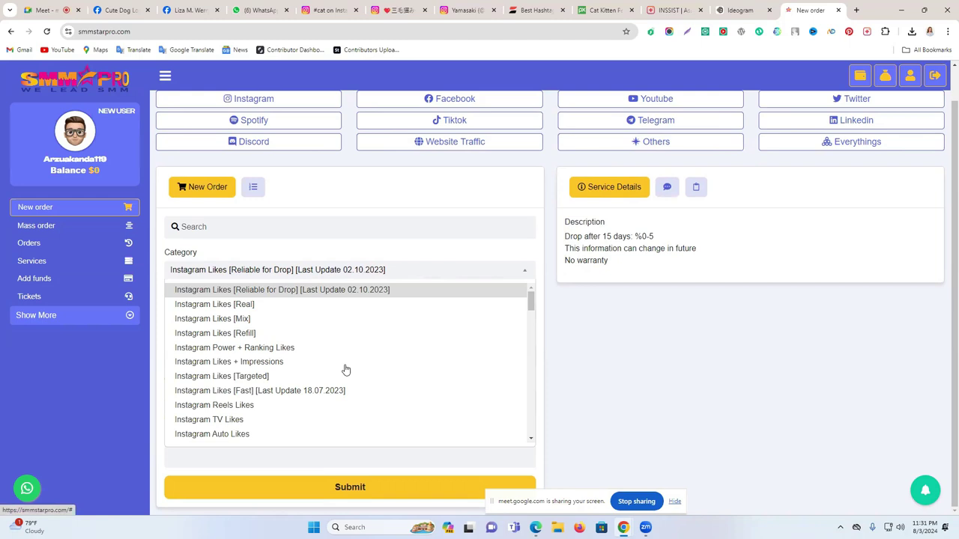
scroll(345, 370, "down", 2)
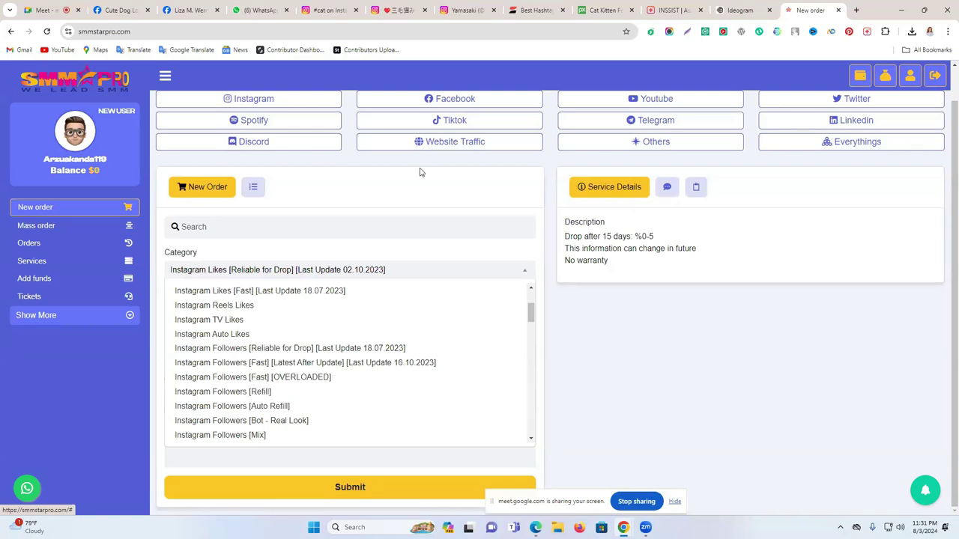
left_click(397, 9)
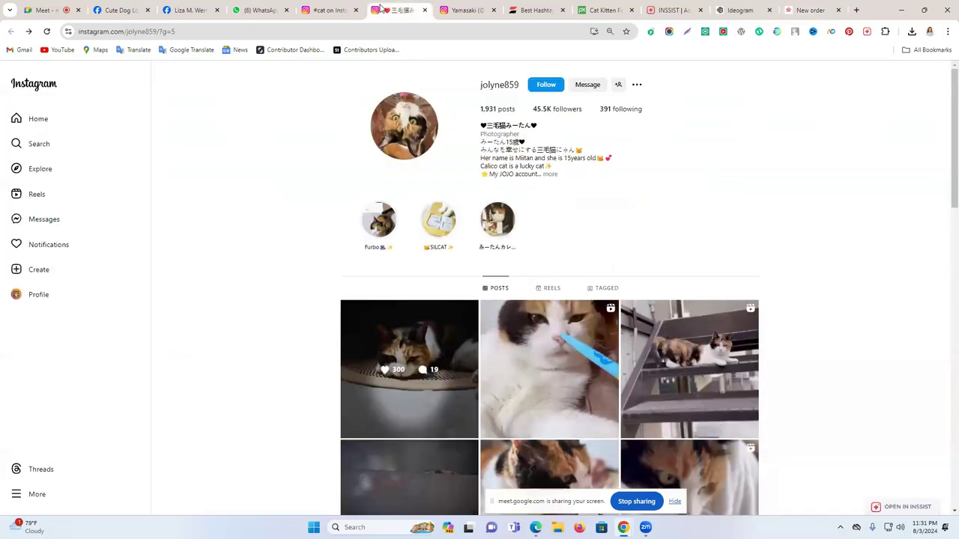
left_click(812, 10)
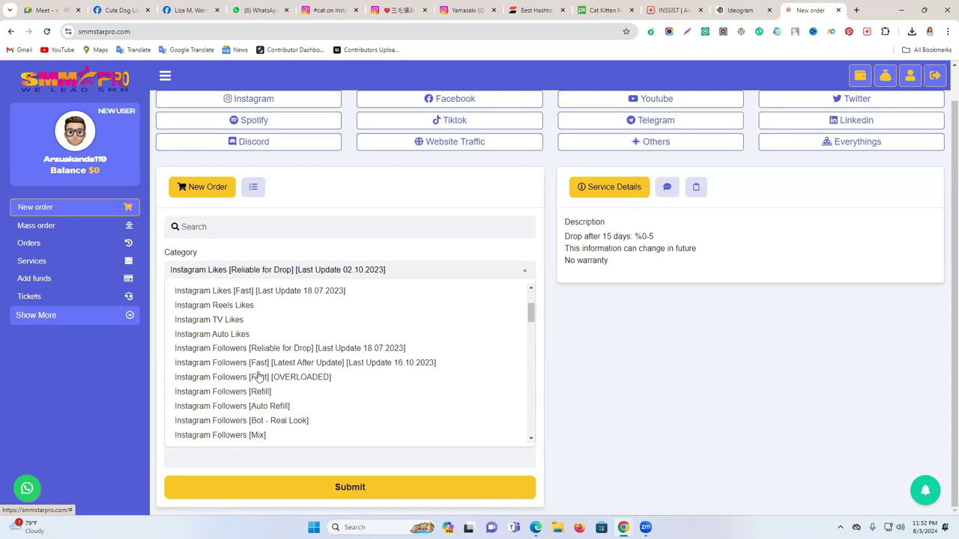
scroll(282, 372, "down", 3)
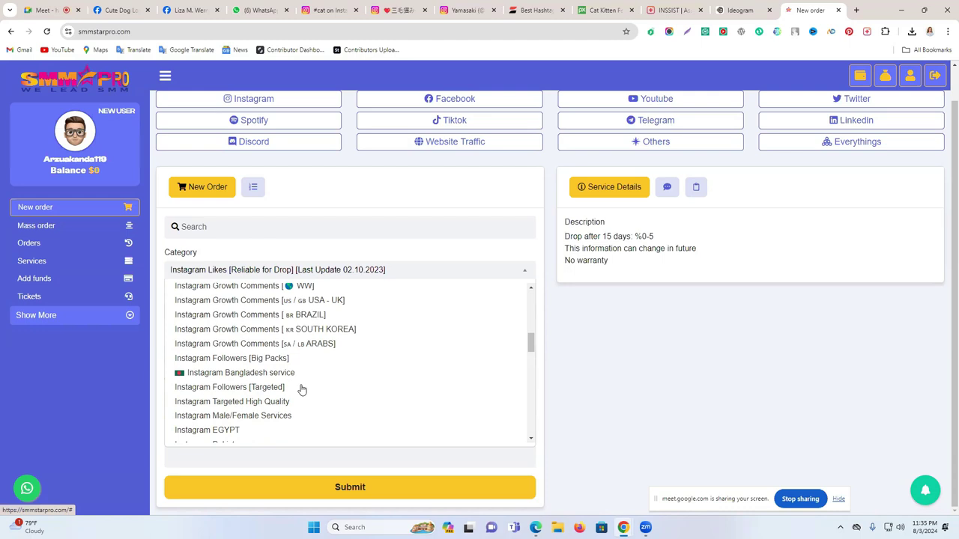
left_click(248, 388)
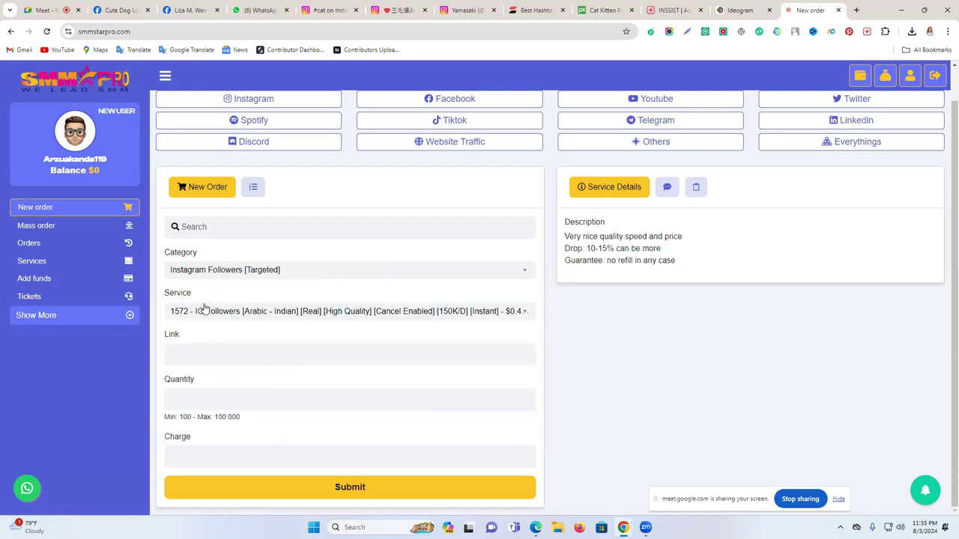
Step: Compare the targeted follower services and choose service 1579, IG Latin America Followers [Super Real] [30 Days Auto Refill]
left_click(231, 316)
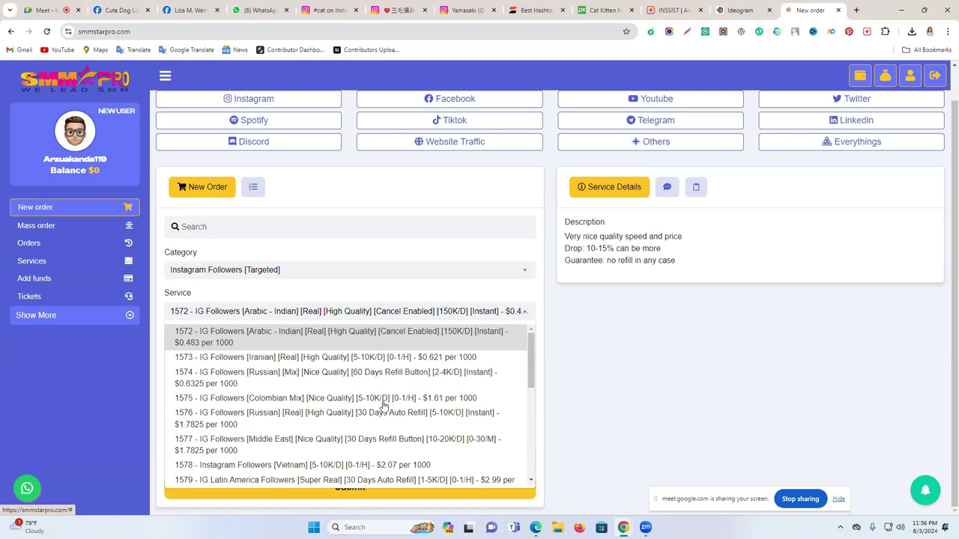
scroll(383, 405, "down", 1)
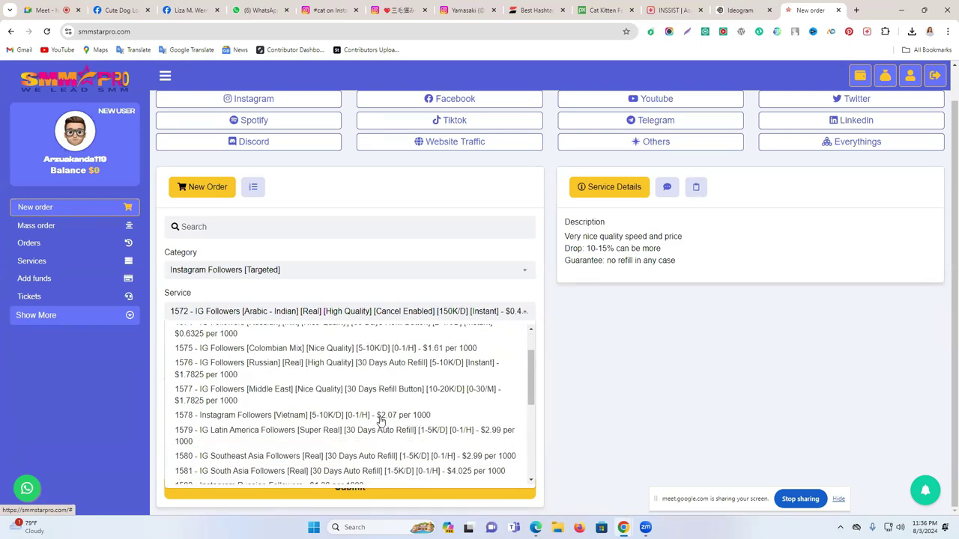
scroll(327, 422, "down", 1)
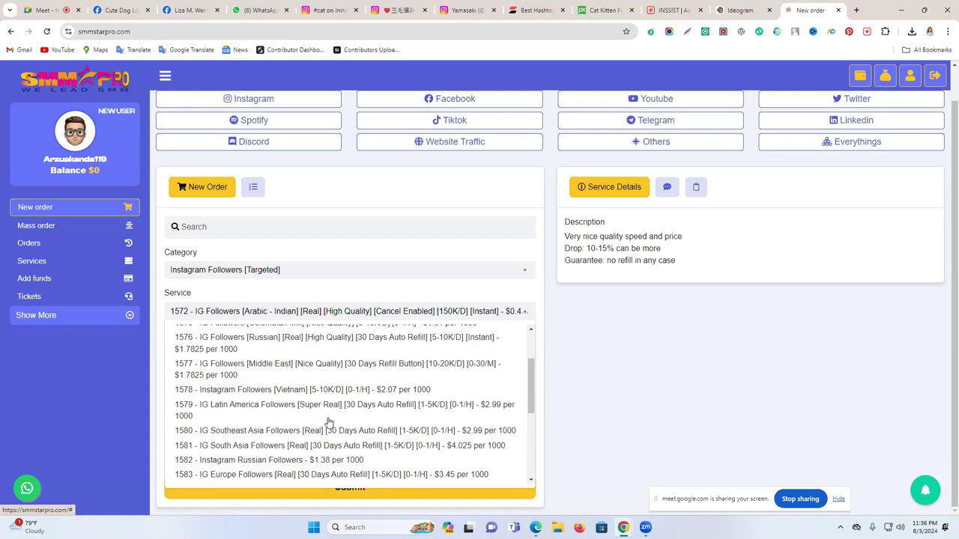
scroll(328, 421, "up", 2)
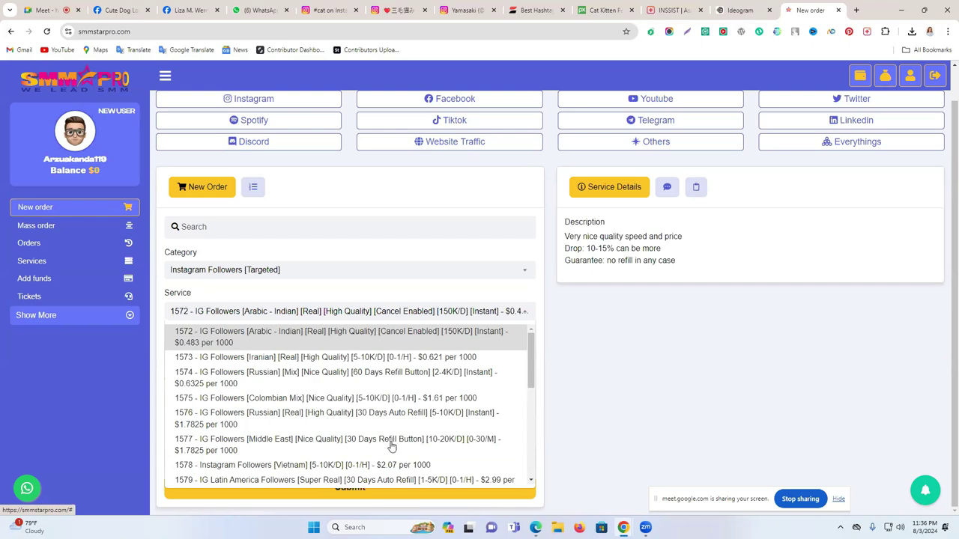
scroll(382, 447, "down", 1)
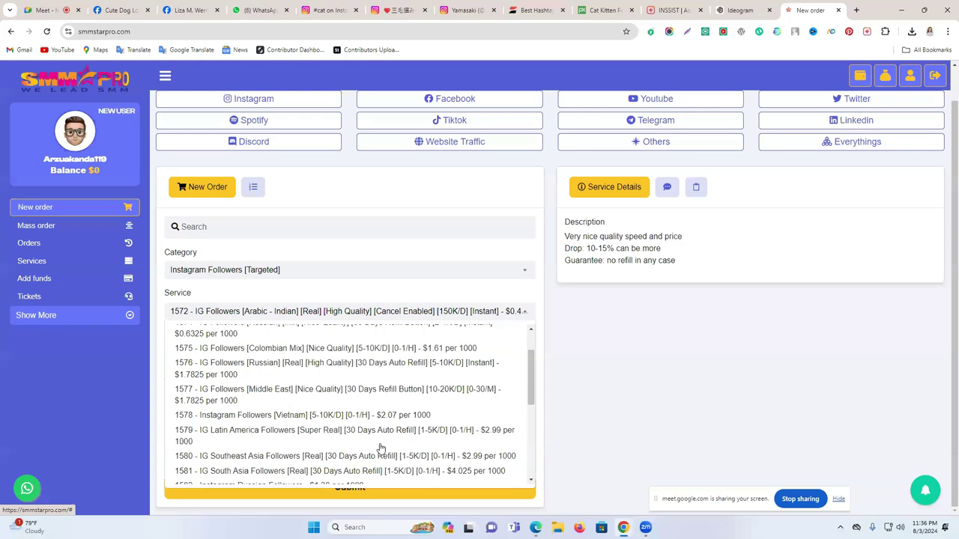
left_click(291, 434)
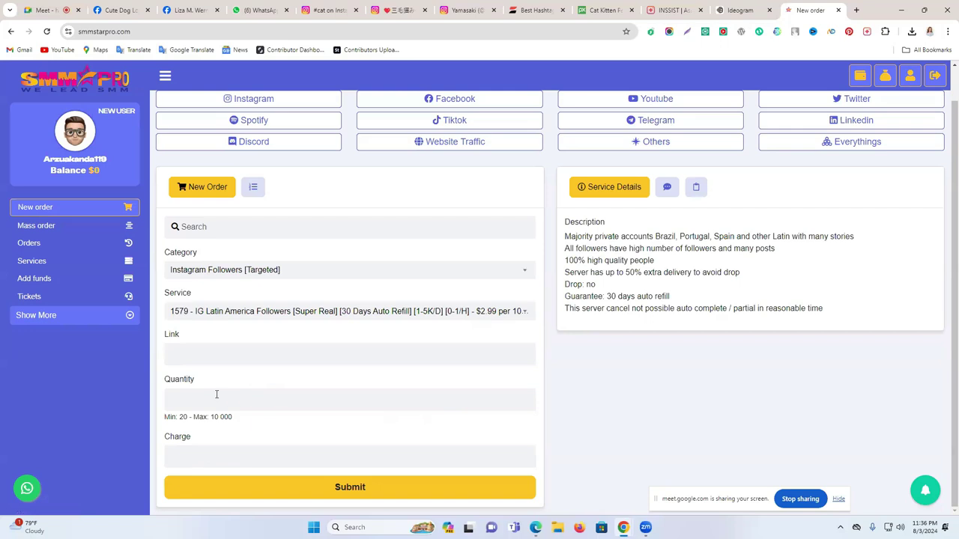
left_click(189, 360)
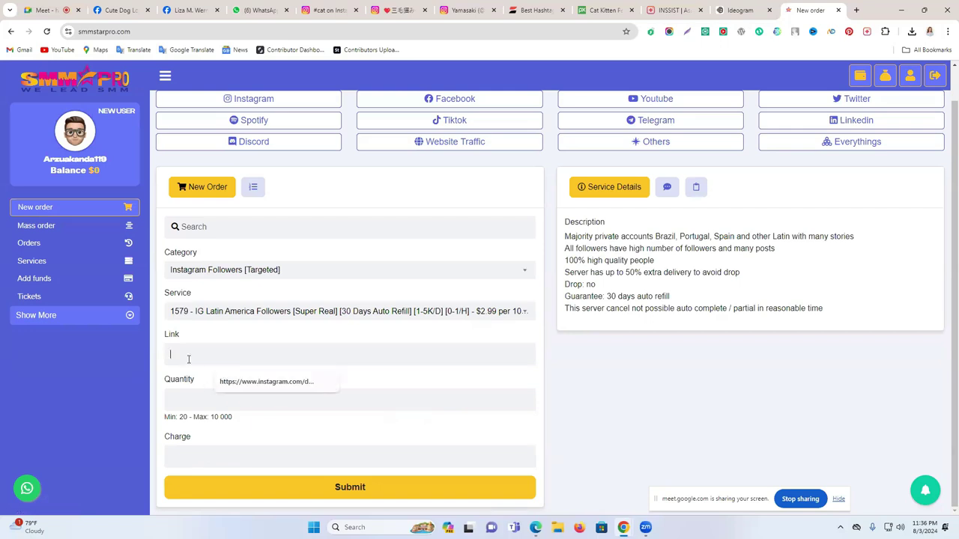
left_click(330, 9)
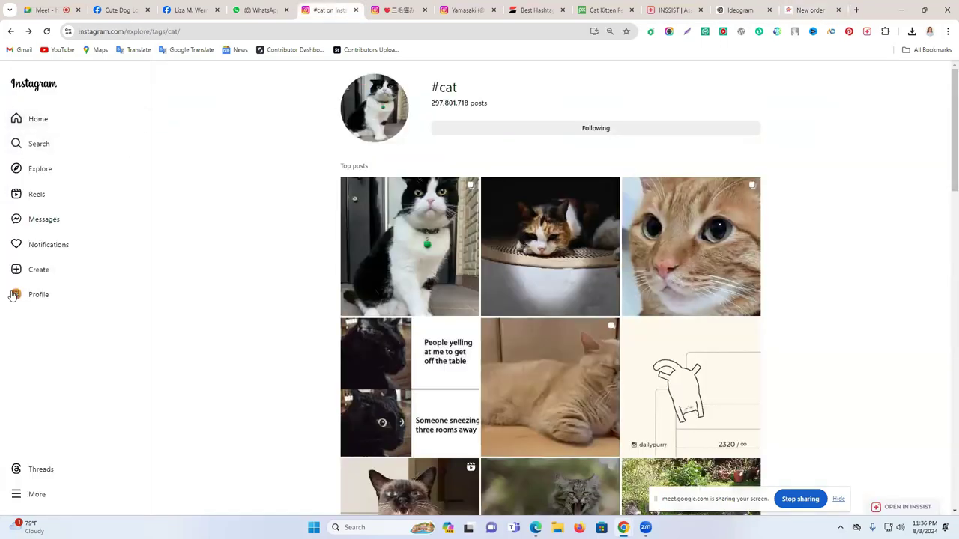
left_click(64, 300)
left_click(142, 33)
key("ctrl+c")
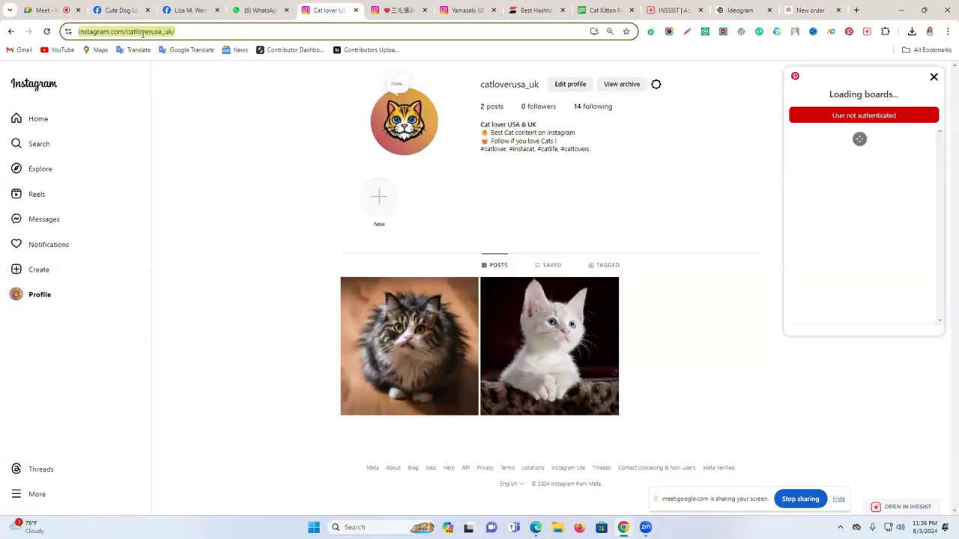
left_click(810, 10)
key("ctrl+v")
Step: Set the order quantity to 500 and check the charge
left_click(189, 407)
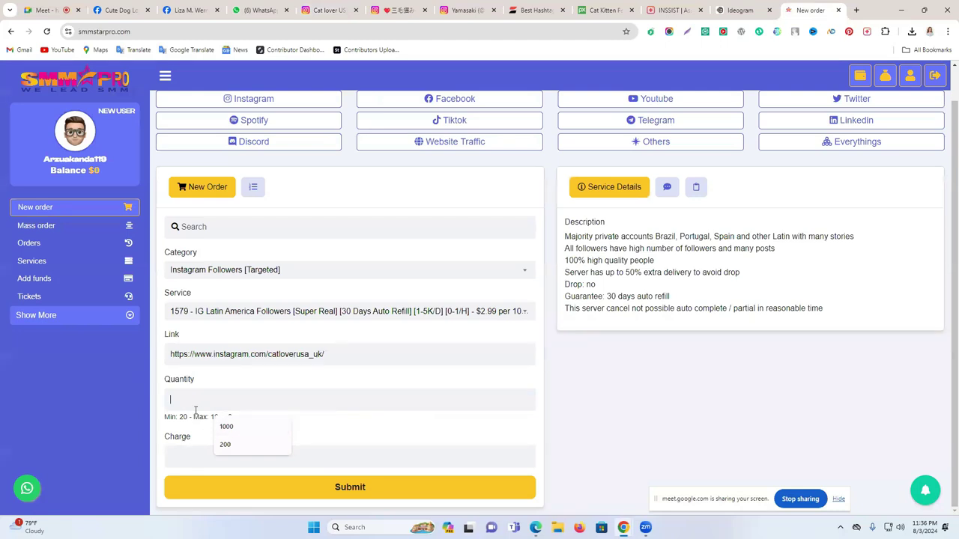
type("500")
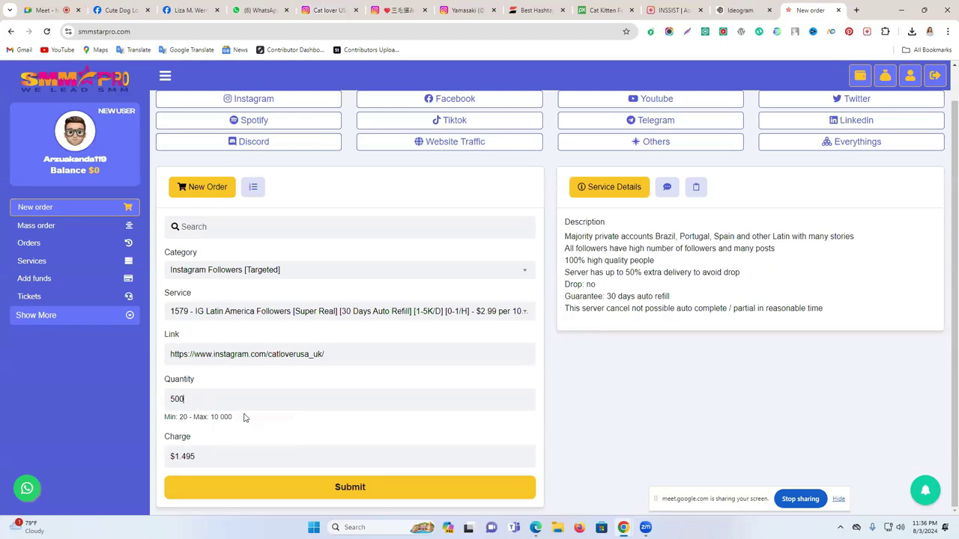
mouse_move(200, 453)
left_mouse_down()
mouse_move(173, 454)
mouse_move(205, 458)
left_mouse_up()
left_click(173, 454)
left_click(246, 271)
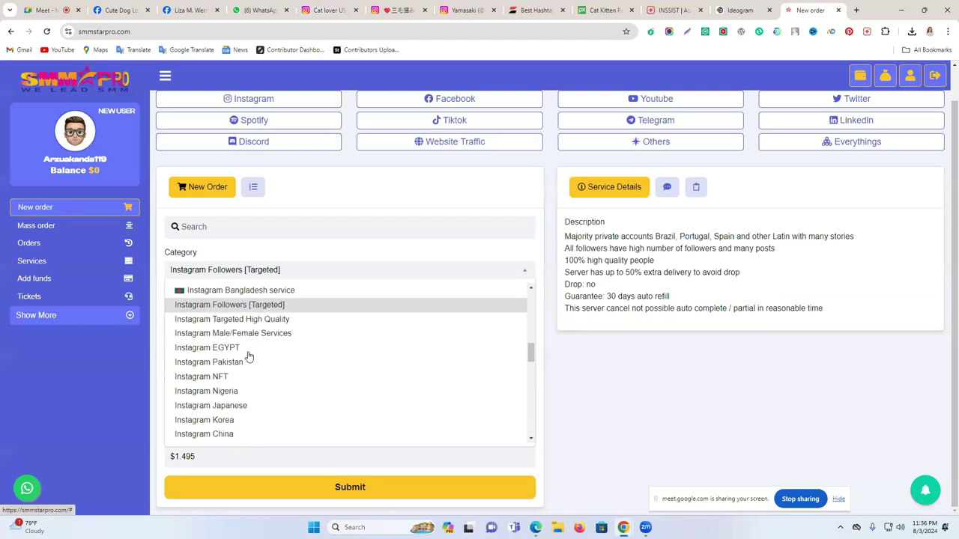
left_click(247, 292)
left_click(198, 352)
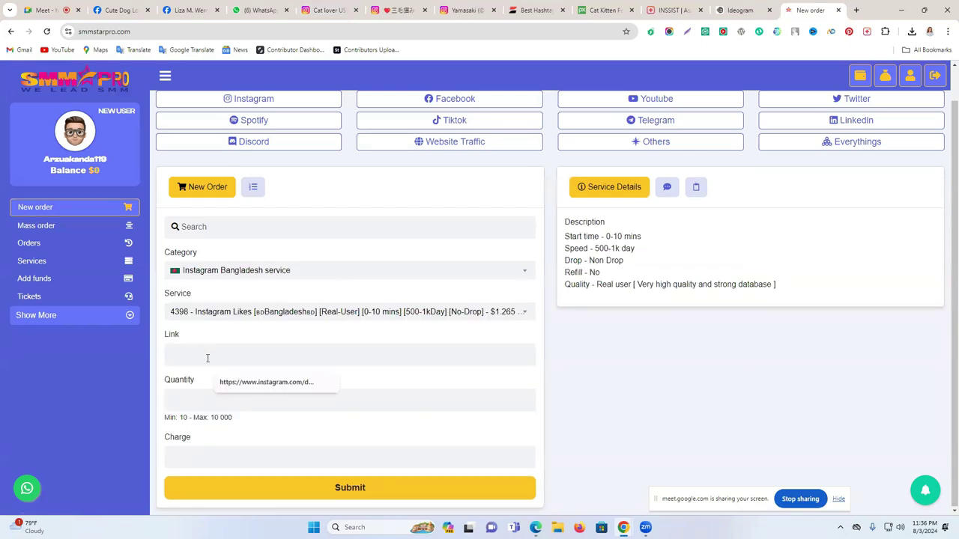
left_click(254, 382)
left_click(212, 398)
left_click(229, 426)
left_click_drag(194, 458, 170, 457)
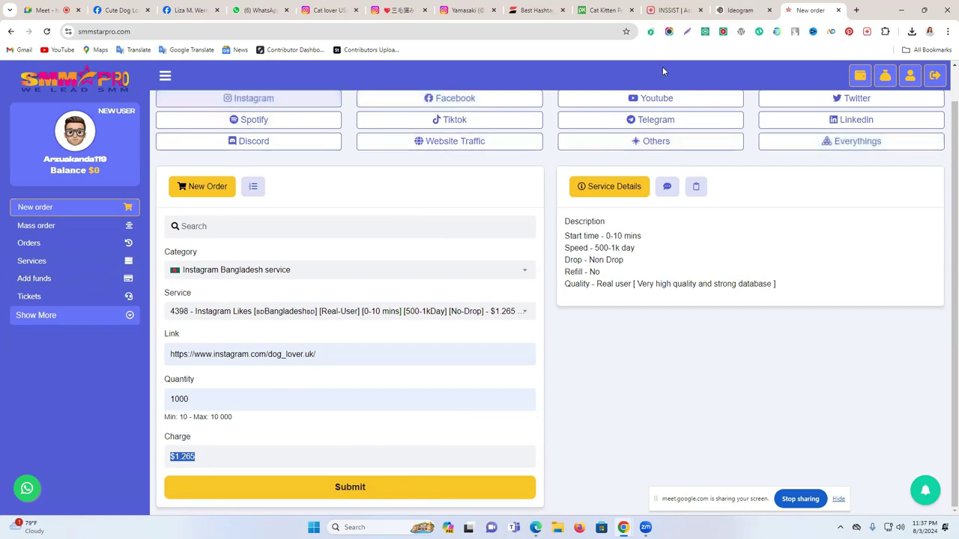
Step: Leave the order form unsubmitted, glance at the INSSIST feed, and return to the catloverusa_uk Instagram profile
scroll(300, 288, "up", 1)
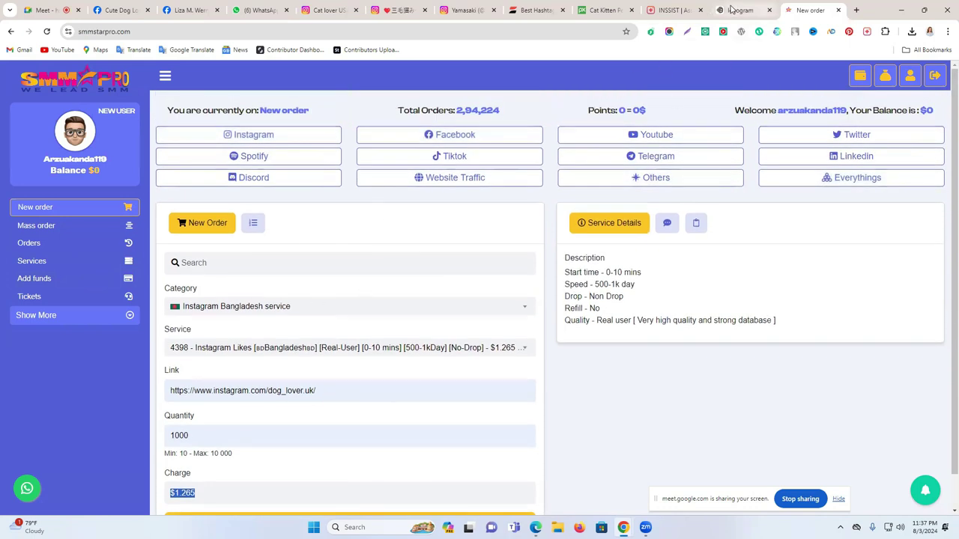
left_click(674, 9)
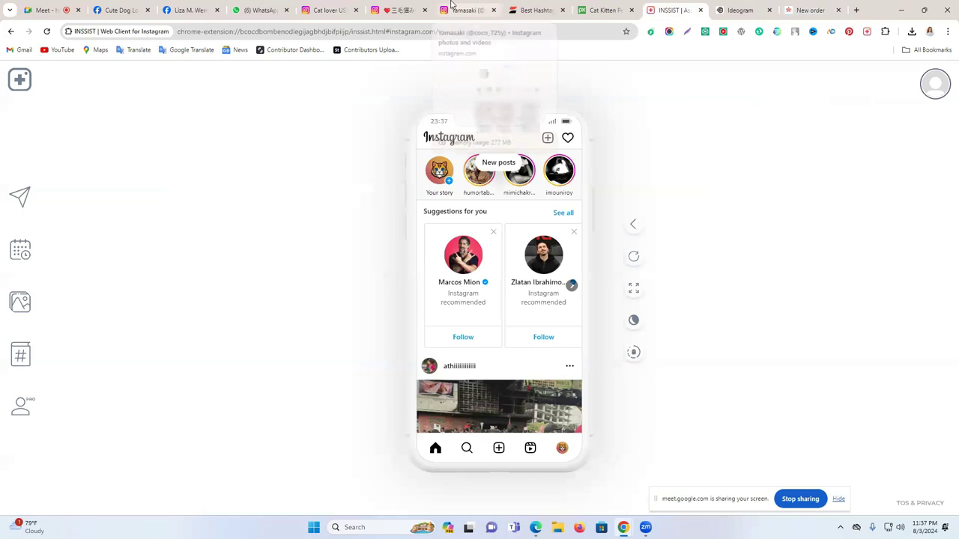
left_click(330, 9)
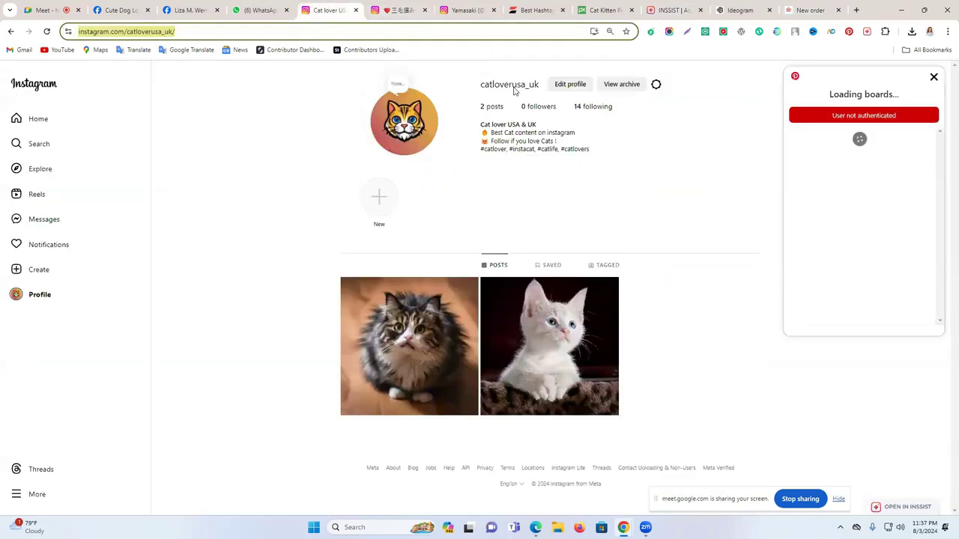
Step: Close the Pinterest boards popup and reload the catloverusa_uk profile to refresh its counts
left_click(933, 77)
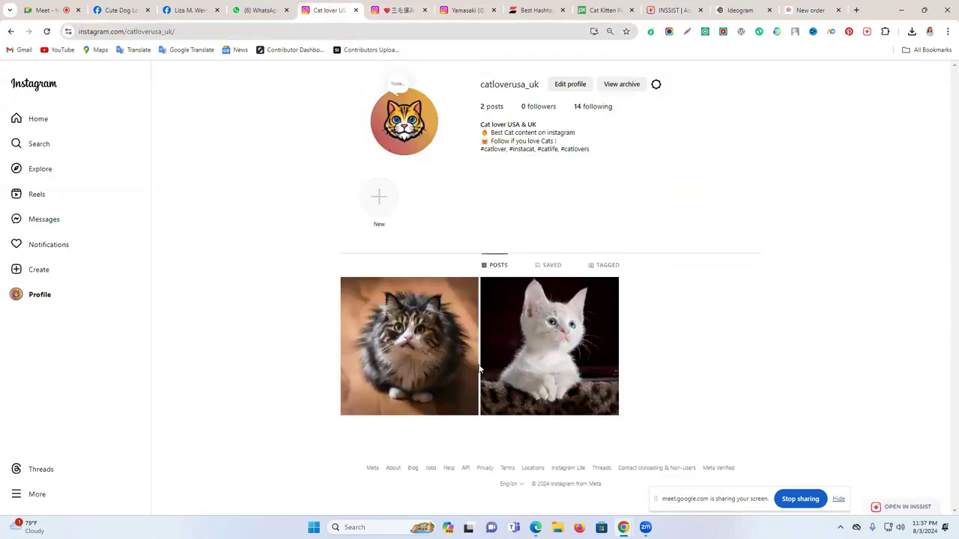
left_click(47, 32)
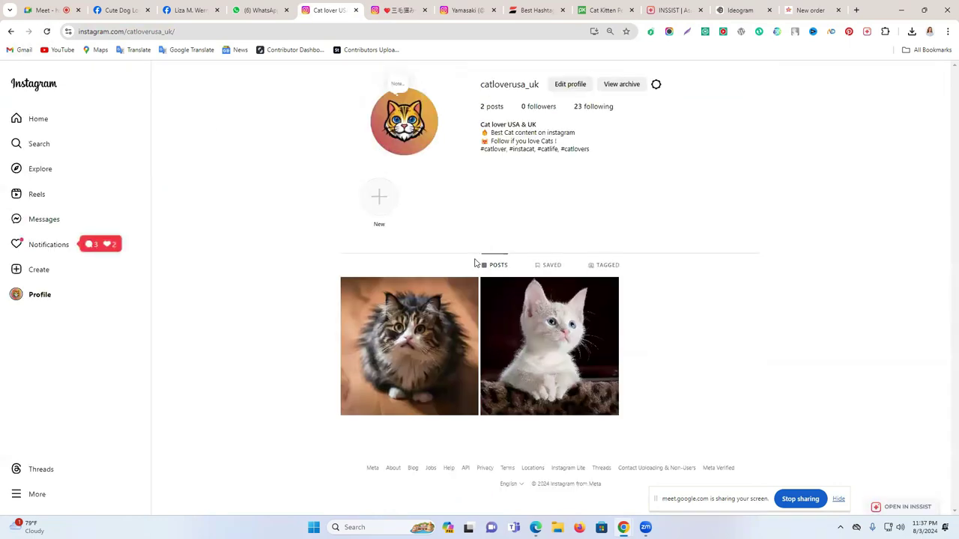
Step: Check the account's notifications and read the comments on the tabby cat post, closing the post when done
left_click(51, 251)
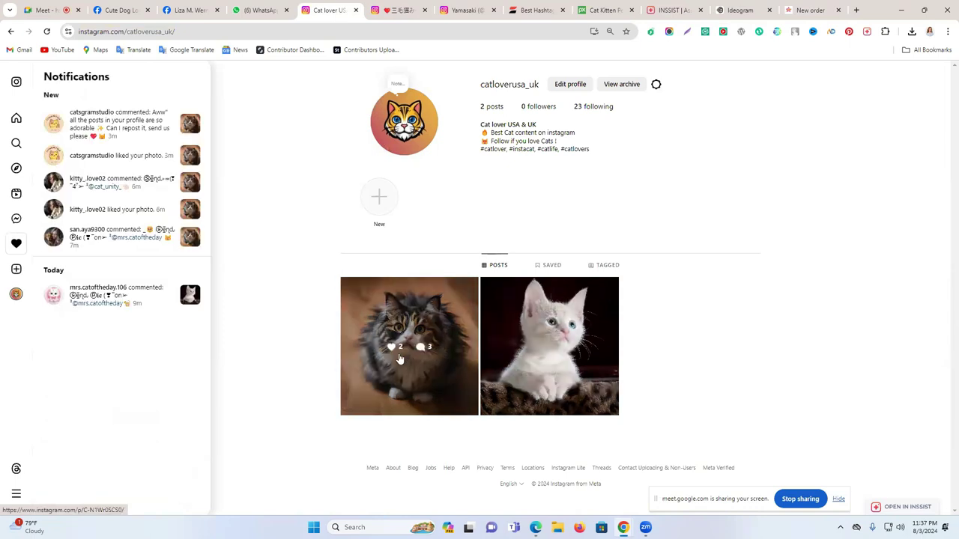
left_click(430, 356)
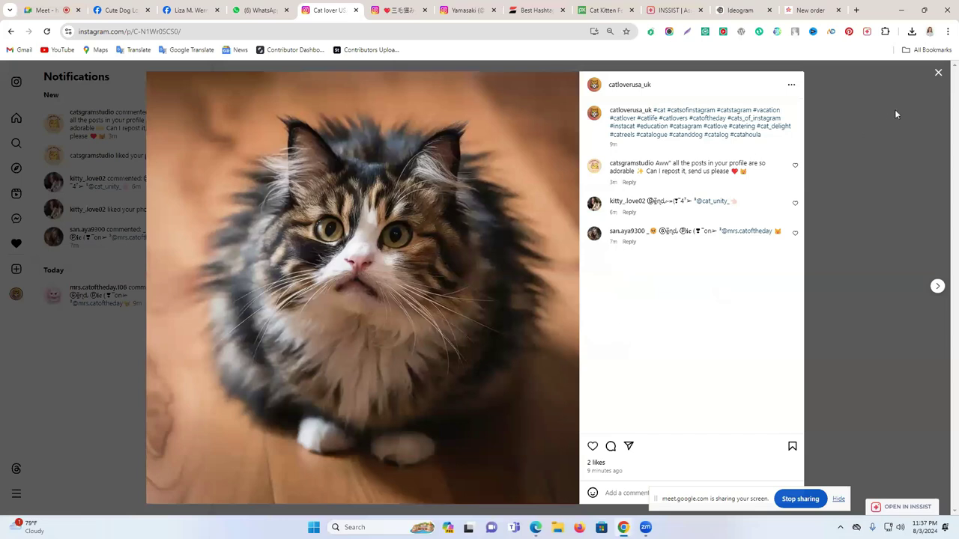
left_click(936, 72)
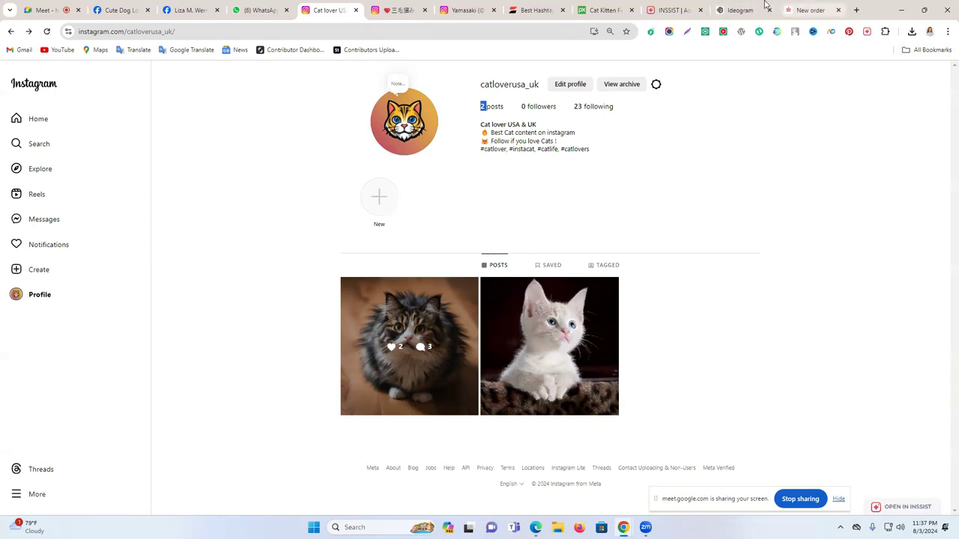
left_click(666, 9)
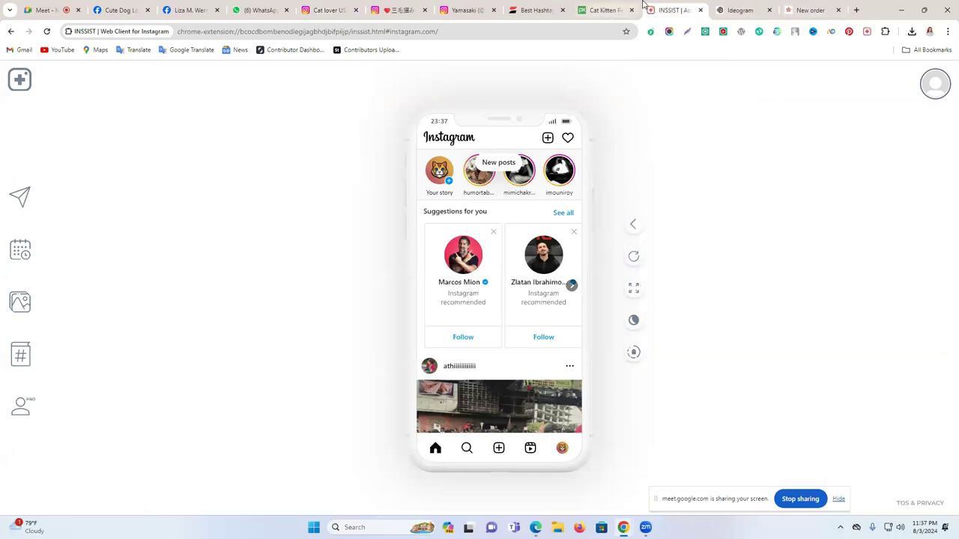
left_click(464, 10)
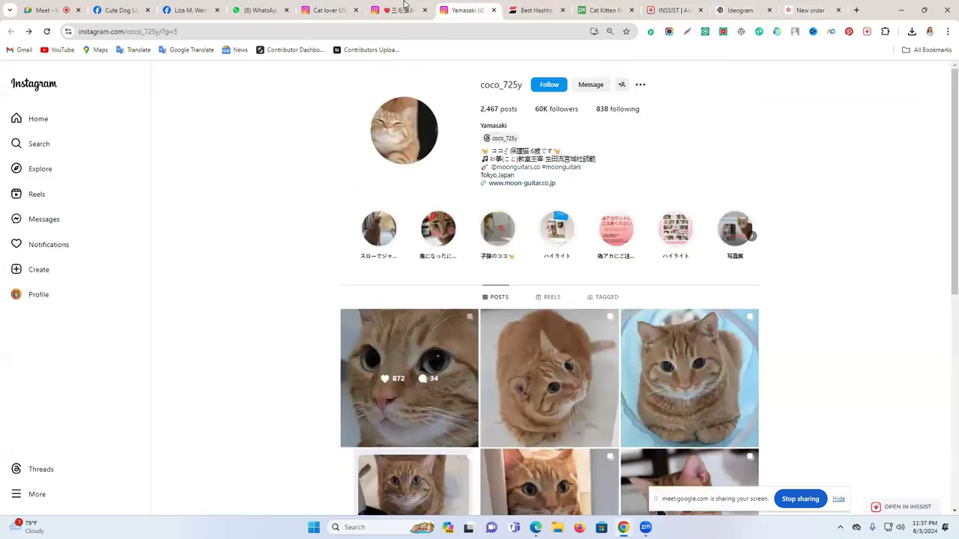
left_click(337, 6)
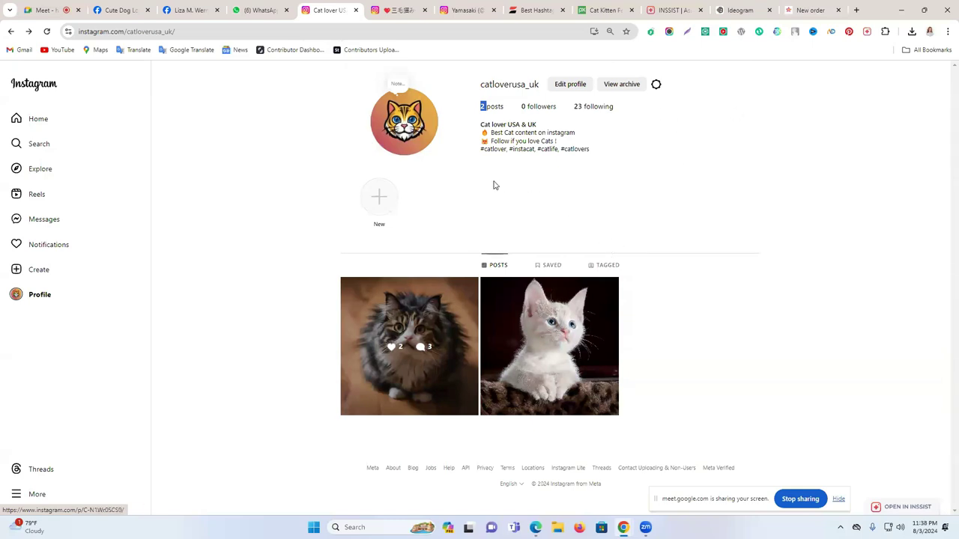
Step: Review the catloverusa_uk bio, highlighting its hashtag line #catlover, #instacat, #catlife, #catlovers
left_click_drag(465, 156, 661, 154)
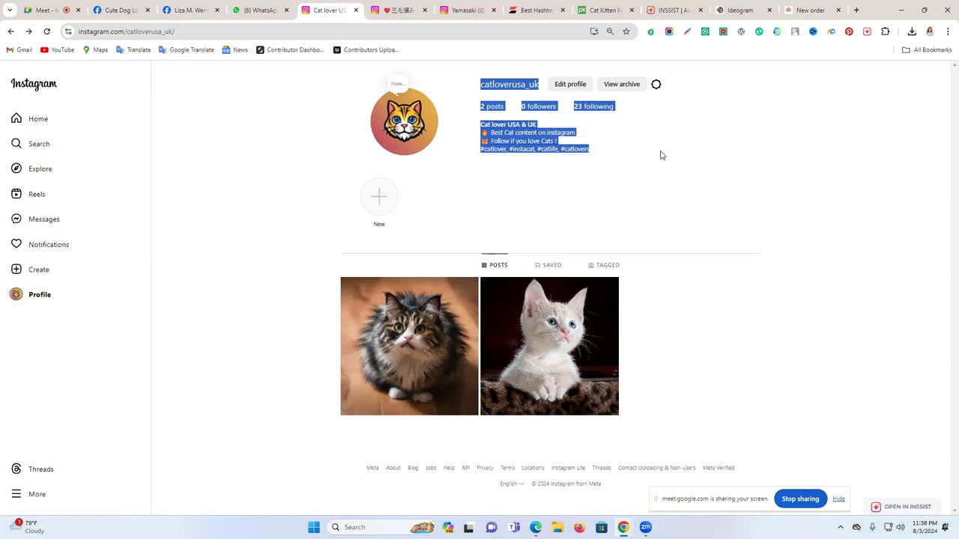
left_click(588, 155)
left_click_drag(588, 155, 484, 156)
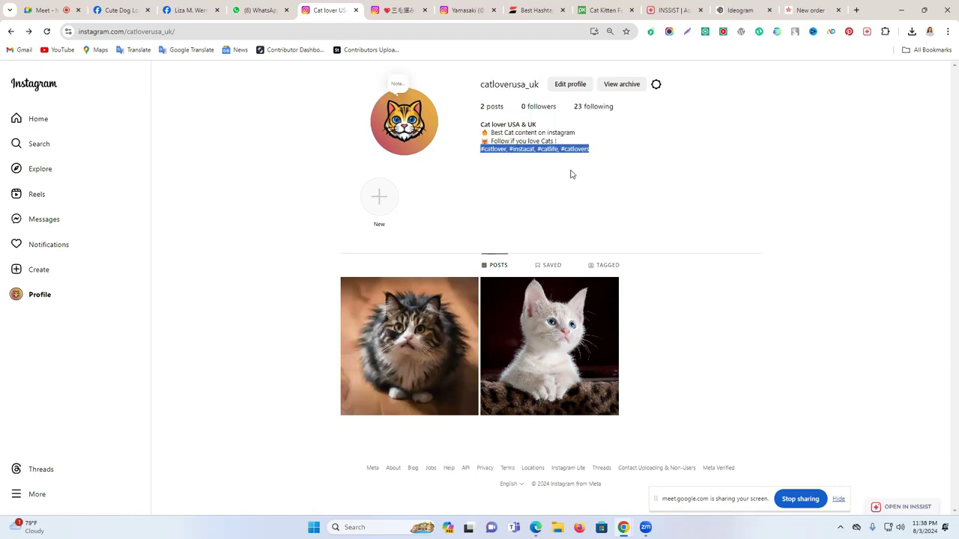
left_click(639, 185)
double_click(524, 149)
left_click(487, 154)
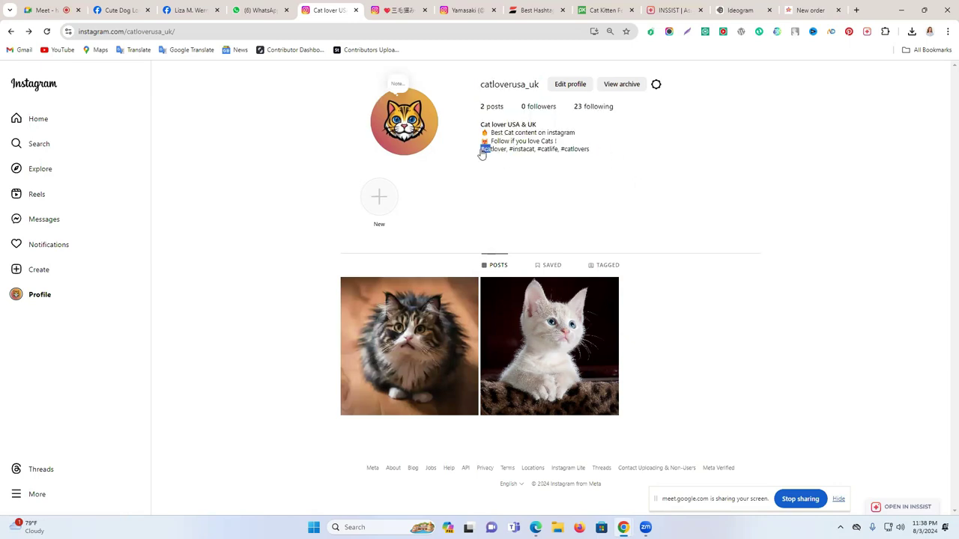
left_click_drag(470, 153, 557, 150)
left_click(659, 153)
left_click_drag(487, 152, 479, 151)
left_click(468, 146)
triple_click(708, 153)
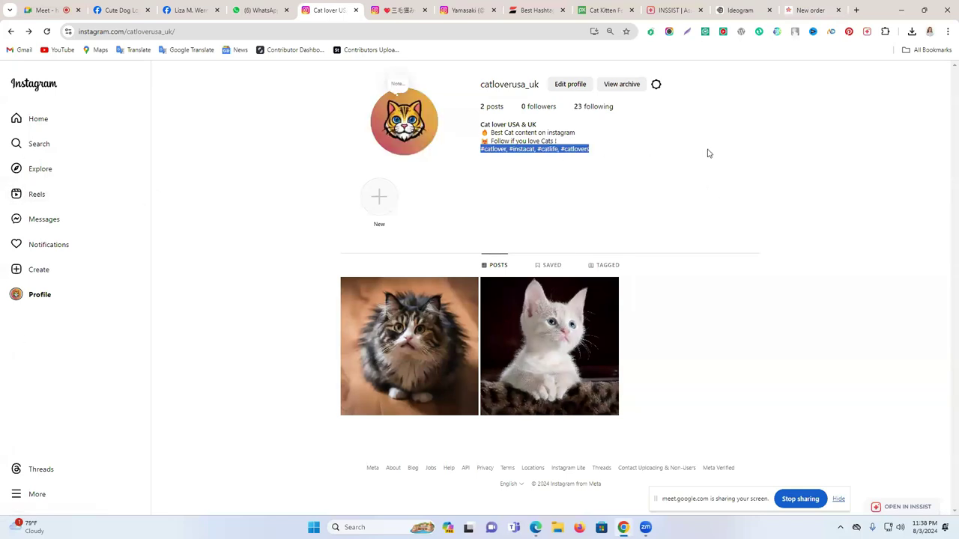